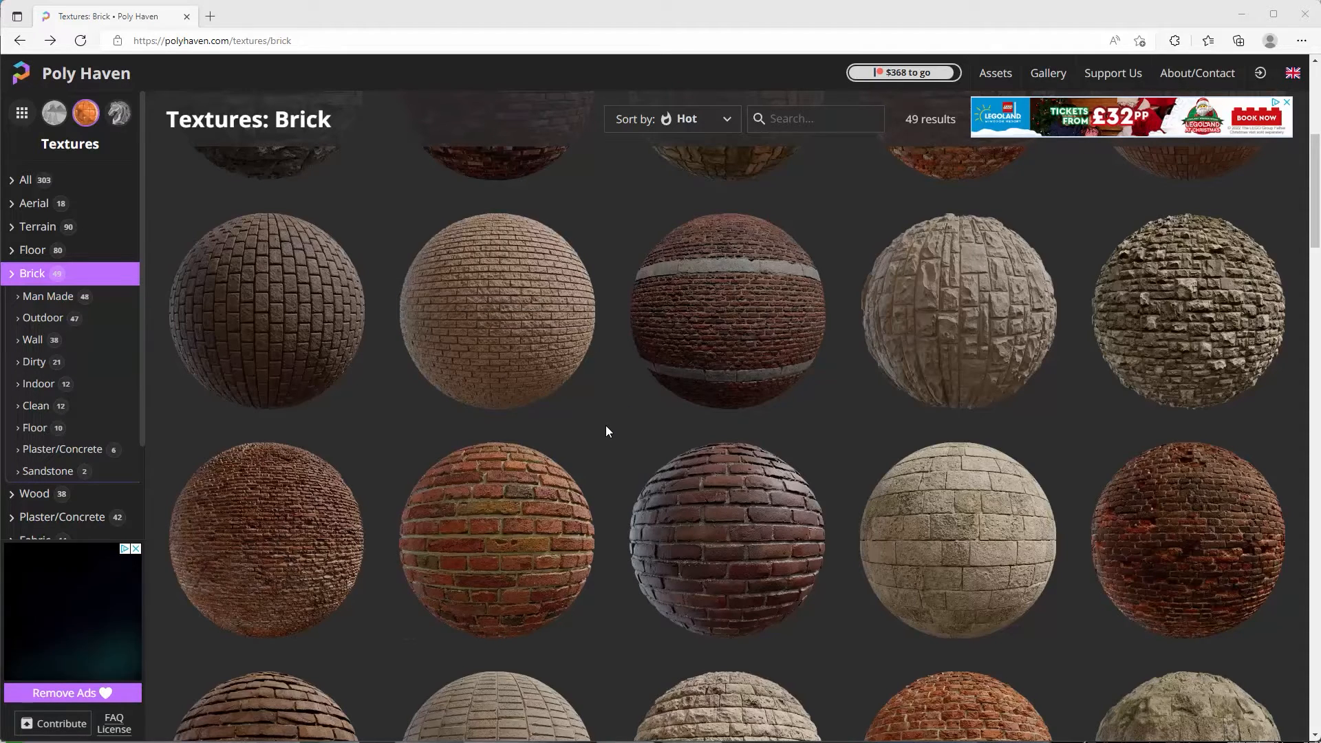
Open Poly Haven's Brick 4 texture page and list its individual 2K map downloads.
scroll(605, 425, "down", 1)
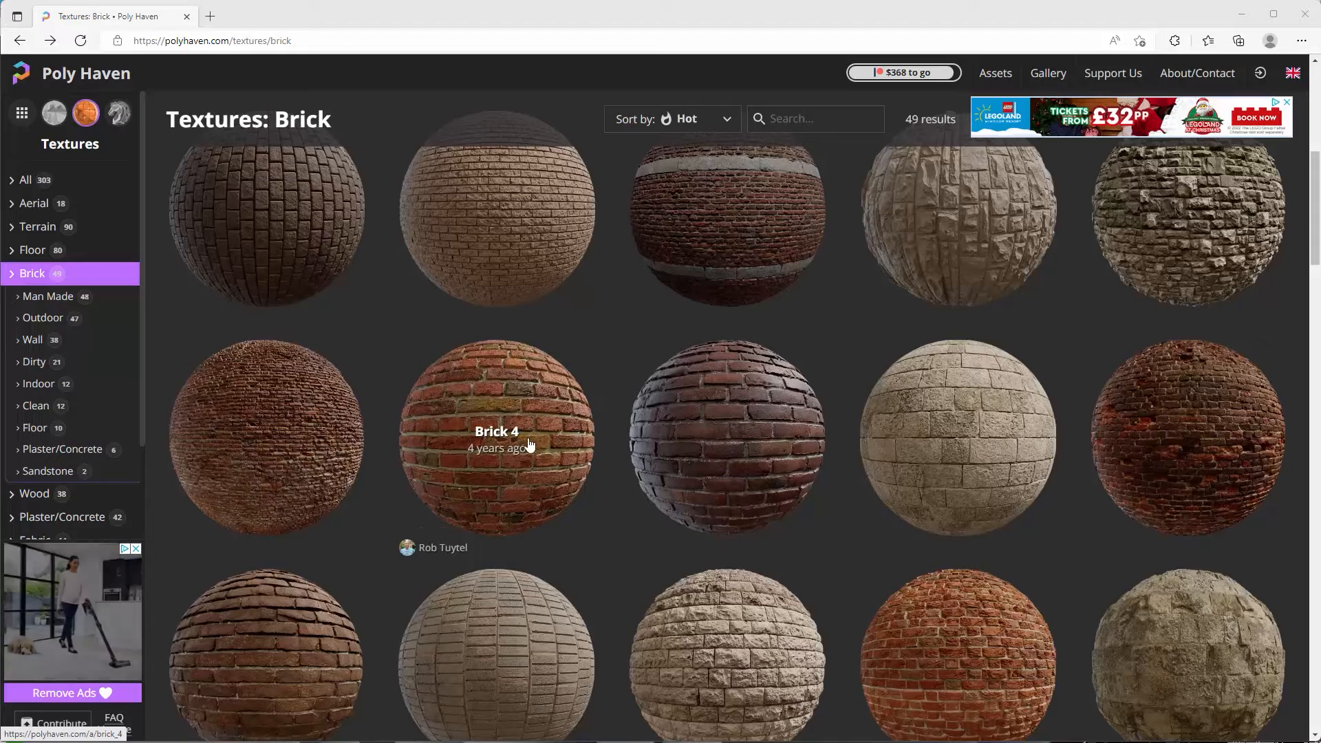
left_click(502, 470)
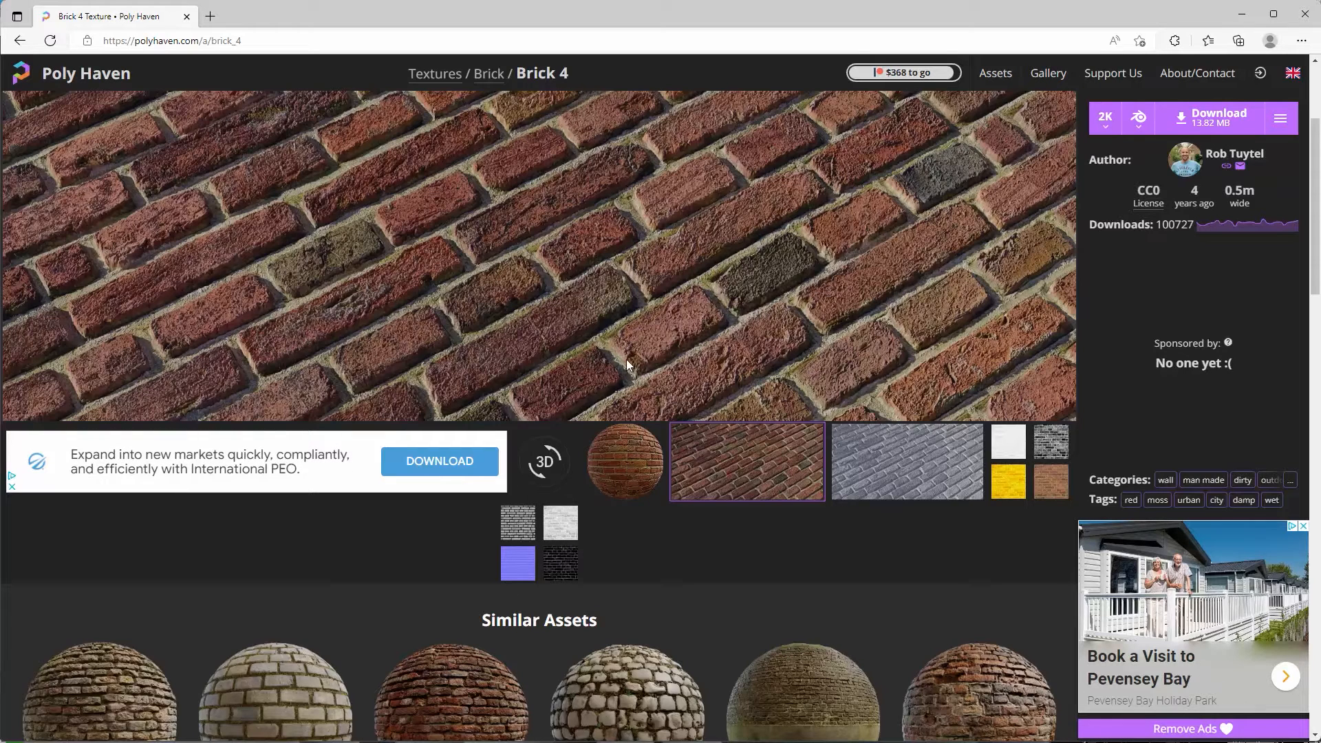
left_click(1281, 125)
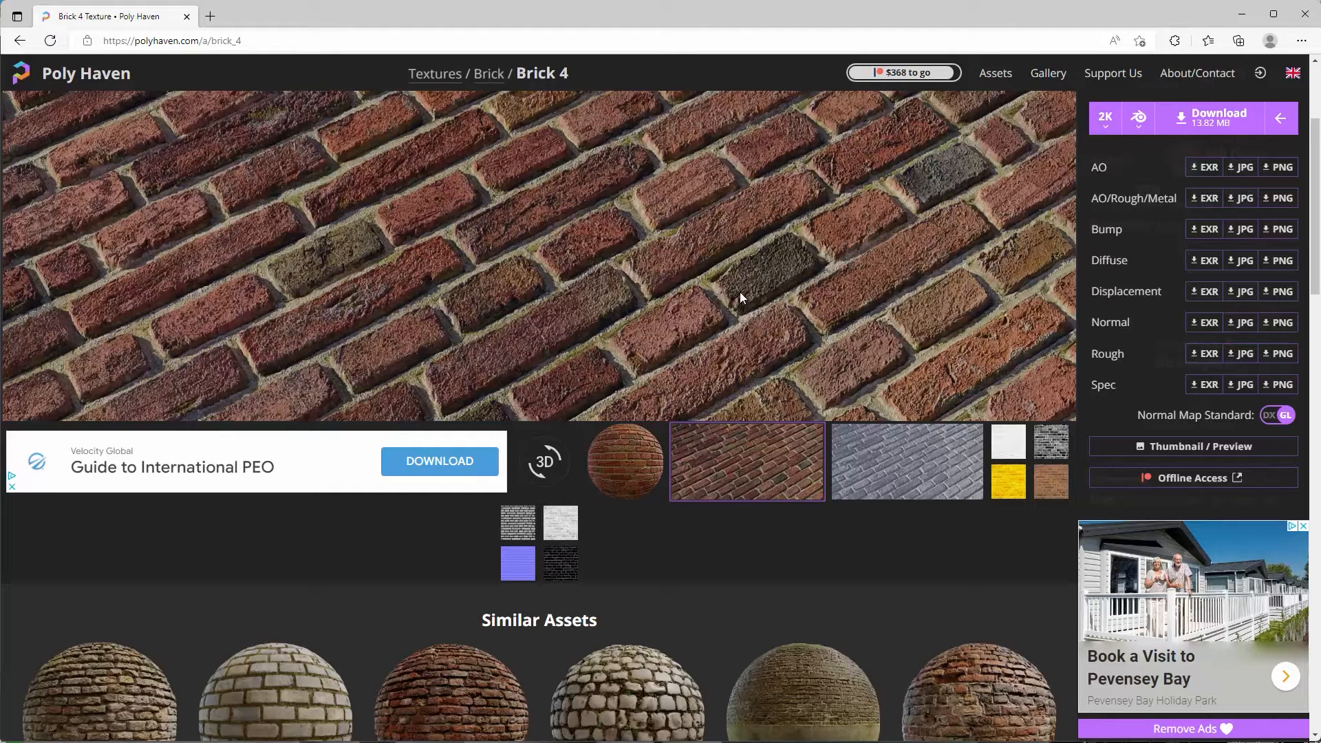
Back in Blender, delete the default cube and add a plane.
left_click(1244, 17)
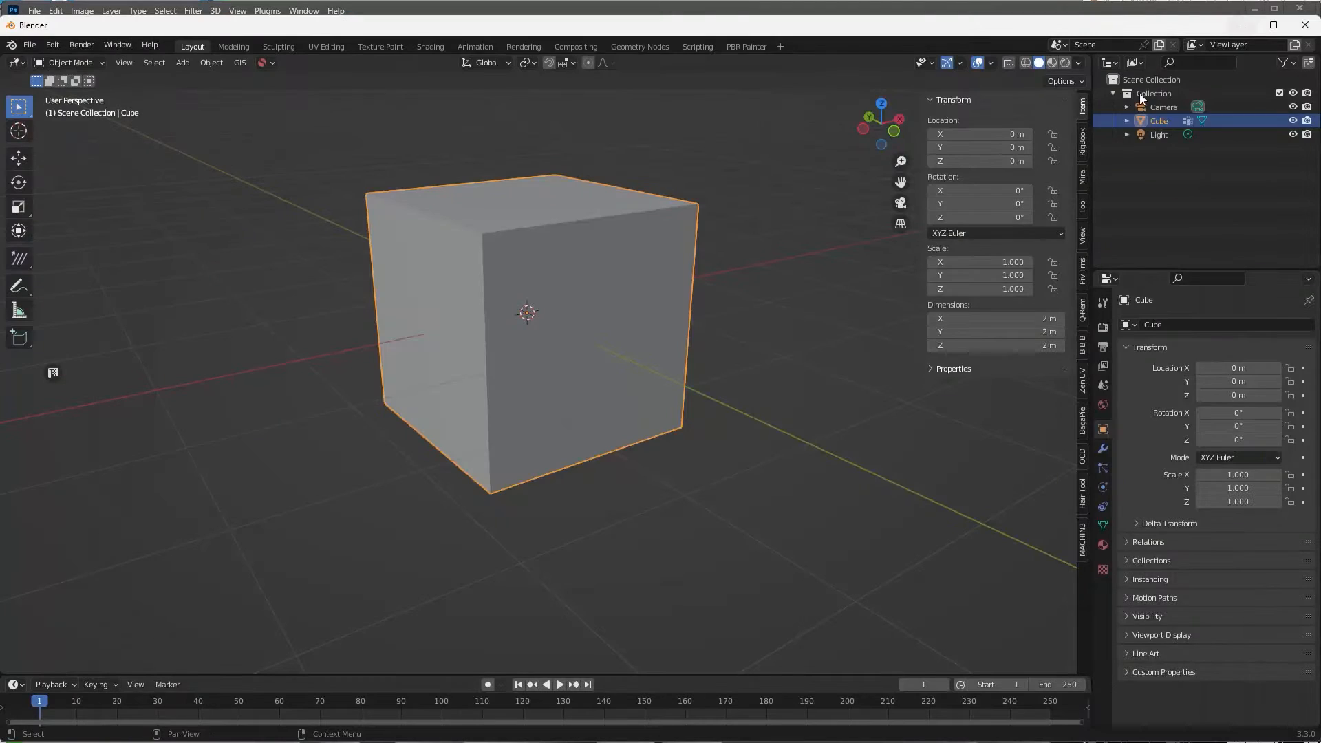
middle_click_drag(619, 307, 625, 294)
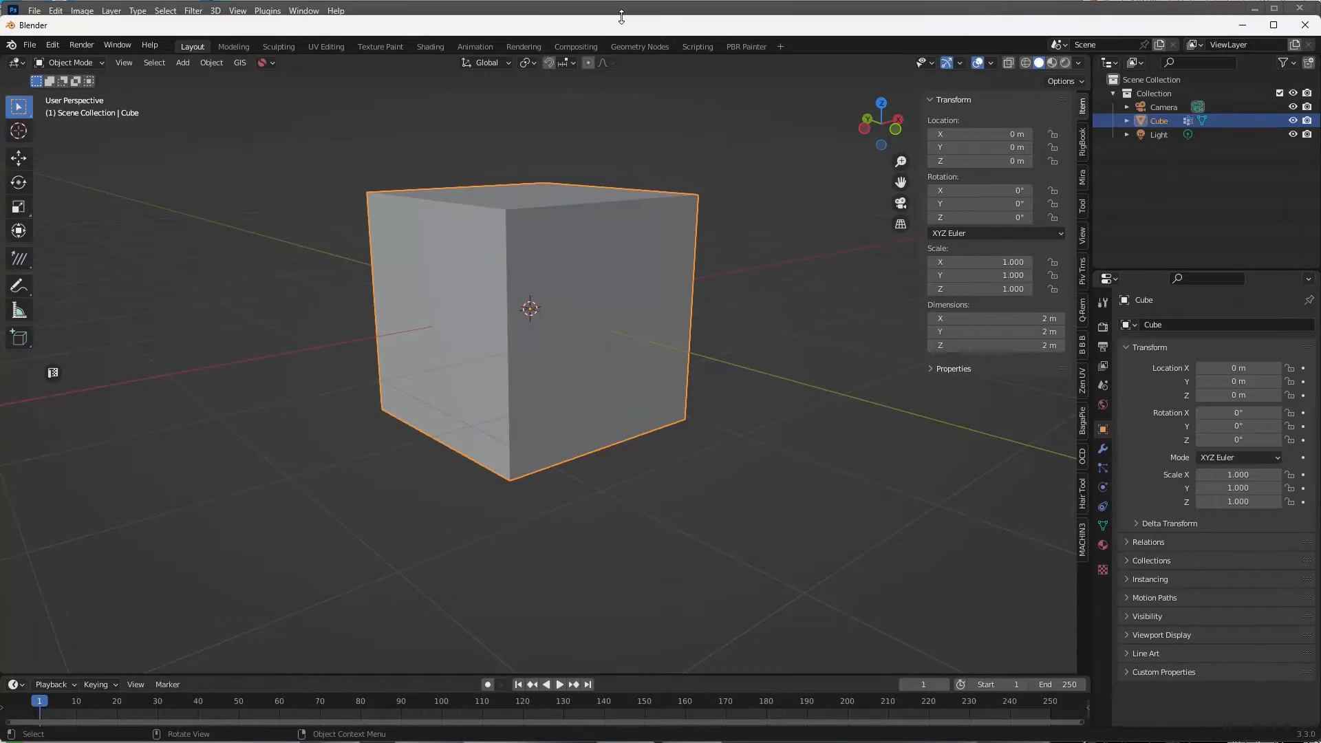
left_click_drag(622, 17, 621, 0)
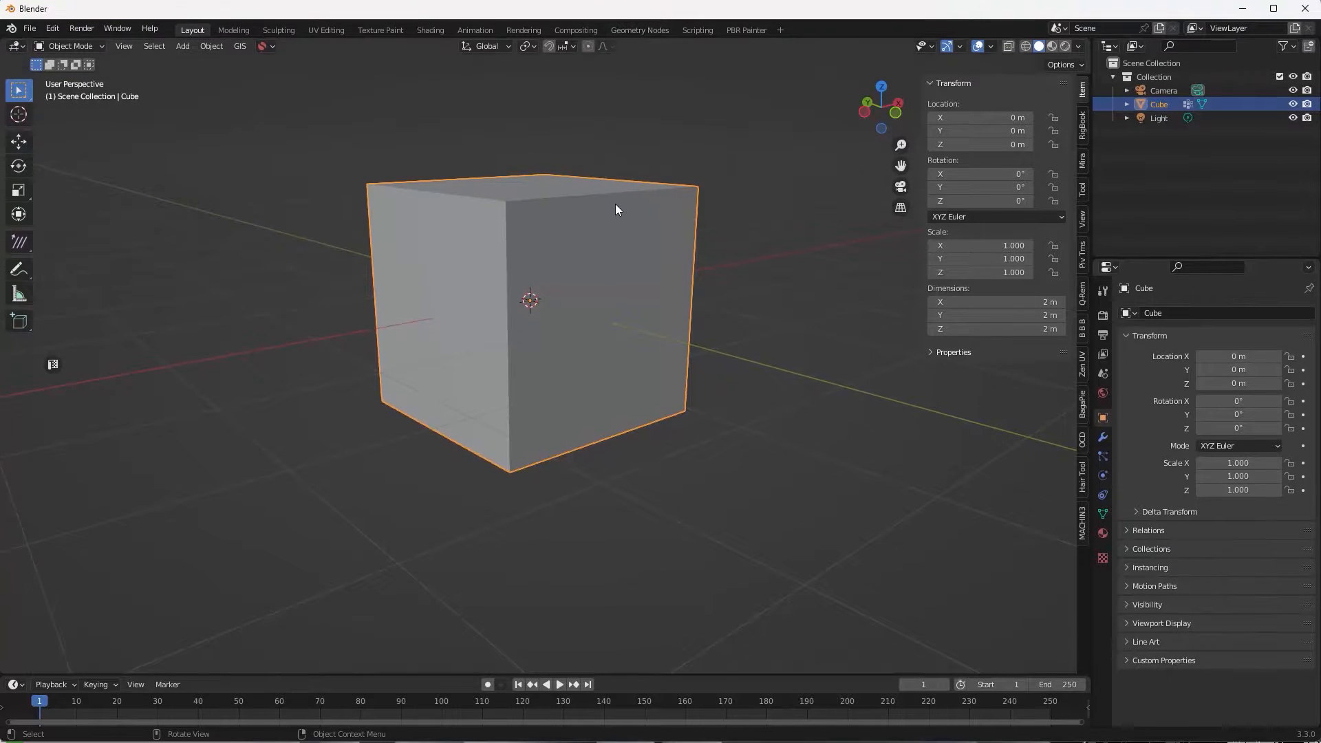
key("Delete")
key("shift+a")
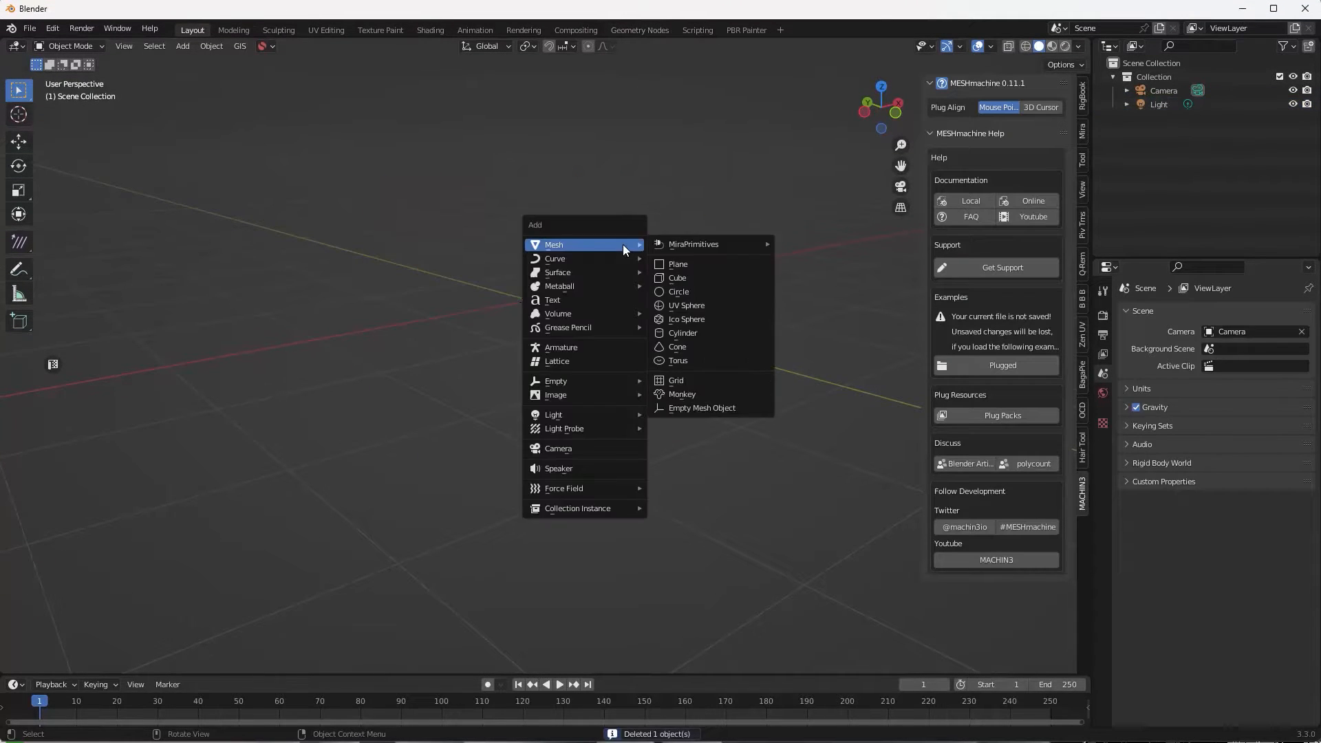
left_click(713, 268)
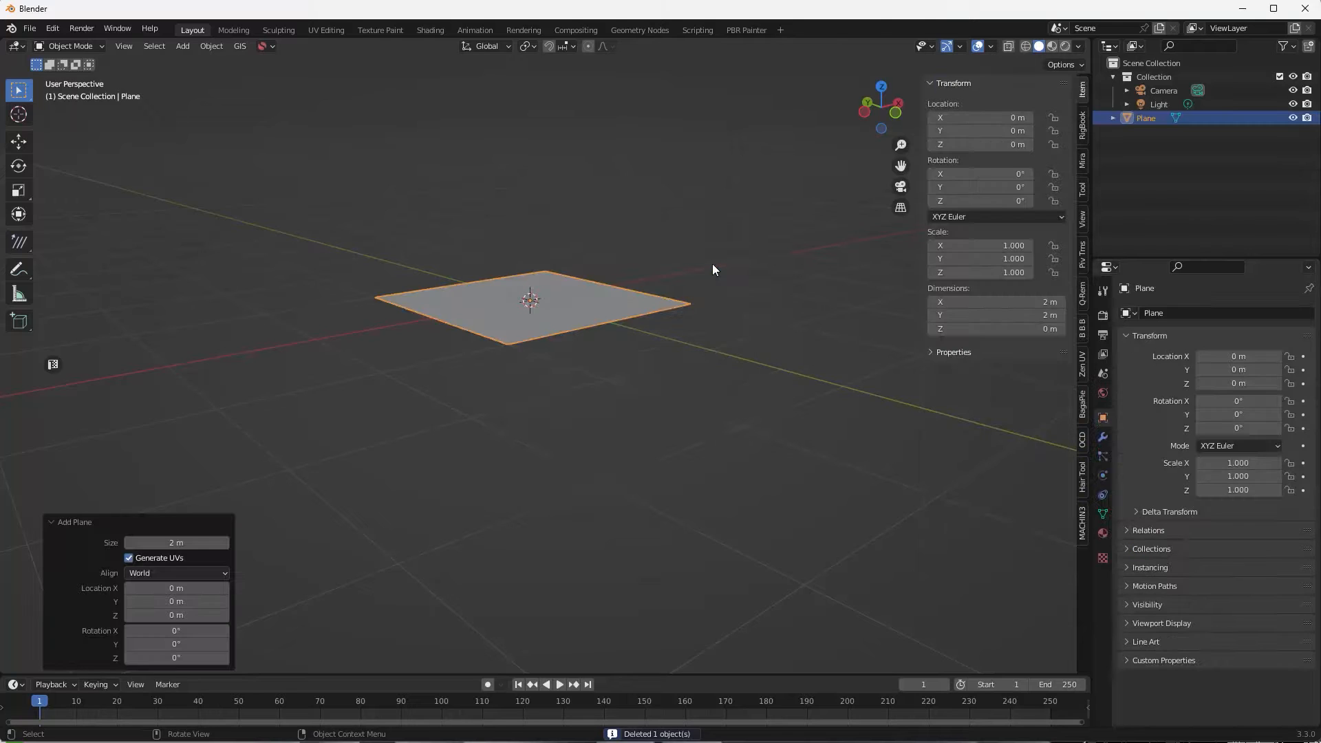
Set the plane's X rotation to 90° and its scale to 20 × 2, then go to Shading.
left_click(1009, 174)
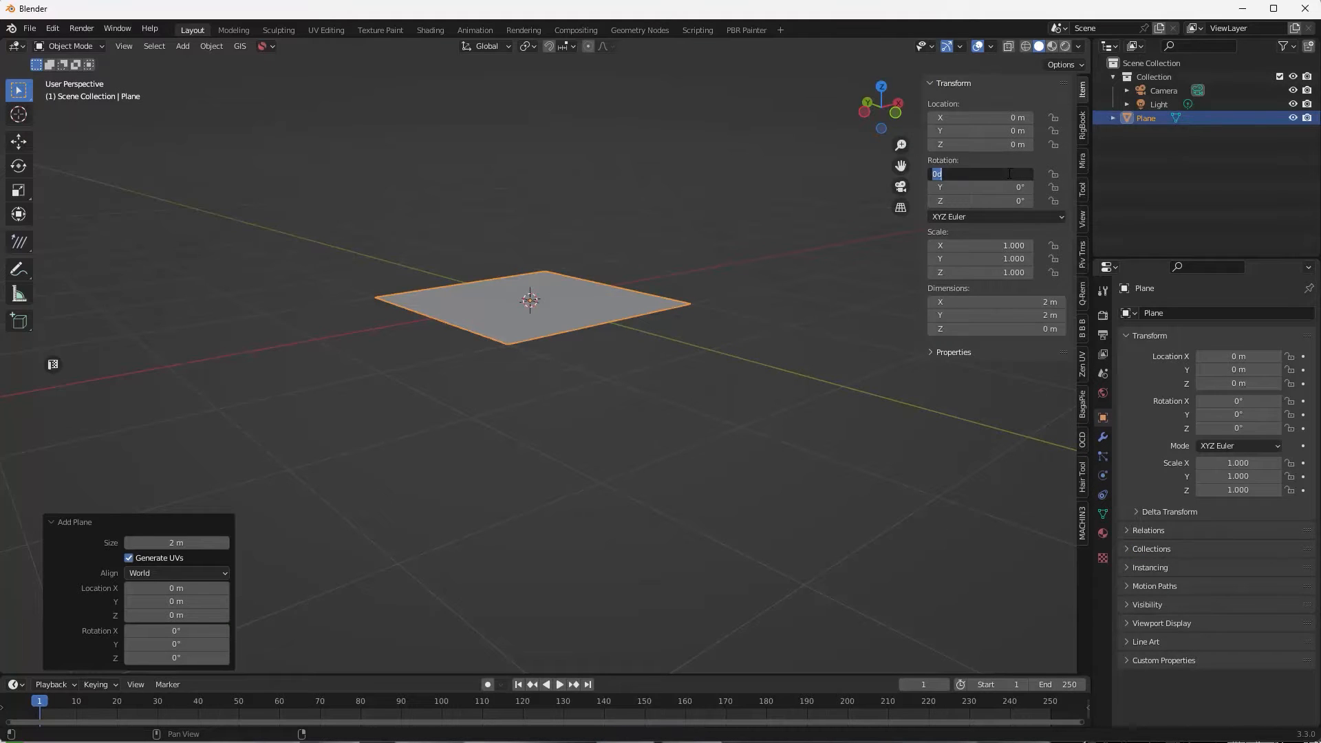
type("90")
key("Return")
left_click(1006, 245)
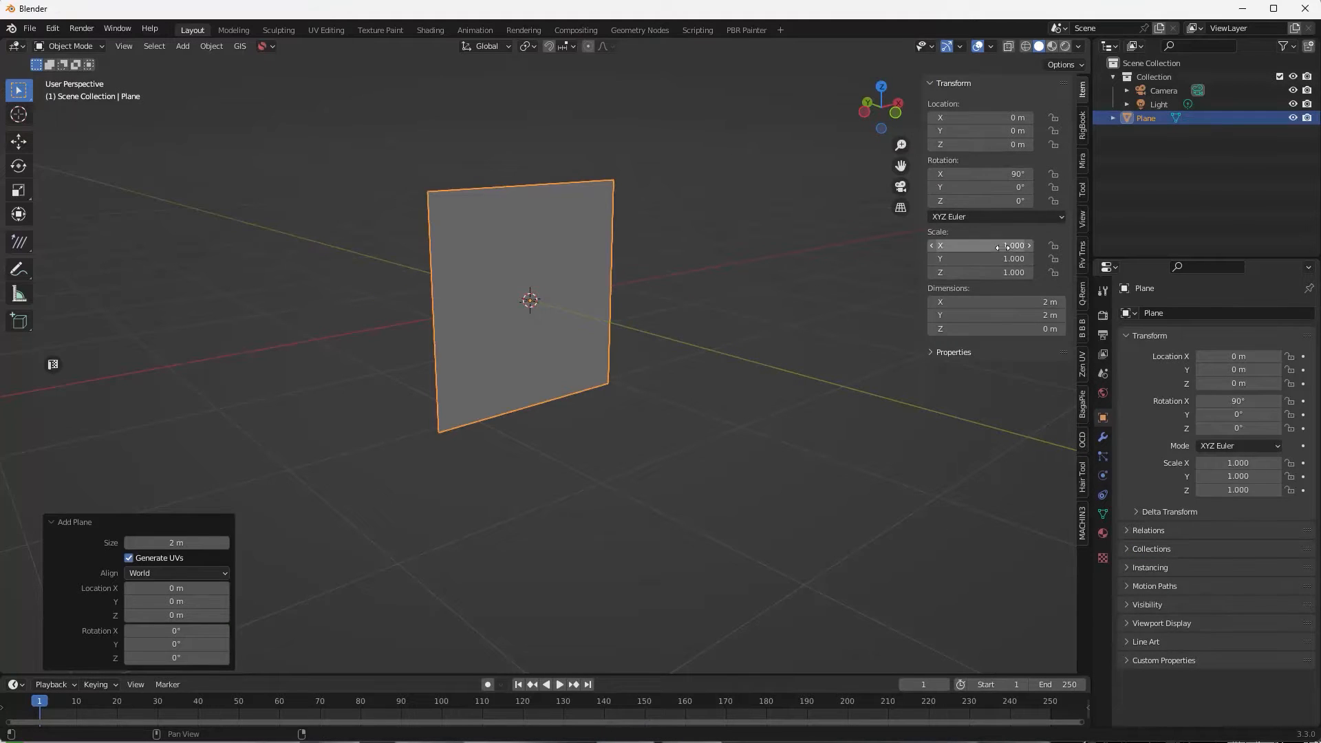
type("20")
key("Return")
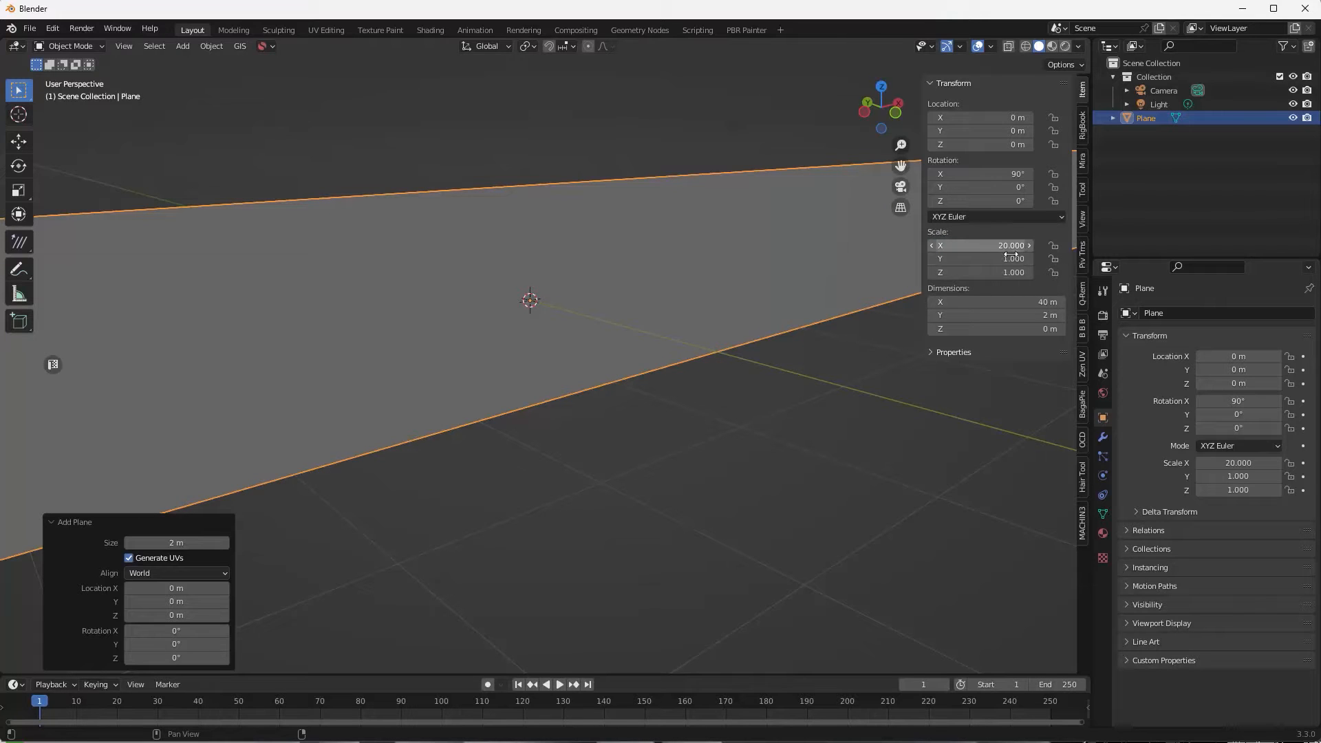
left_click(1015, 258)
type("2")
key("Return")
scroll(798, 303, "down", 4)
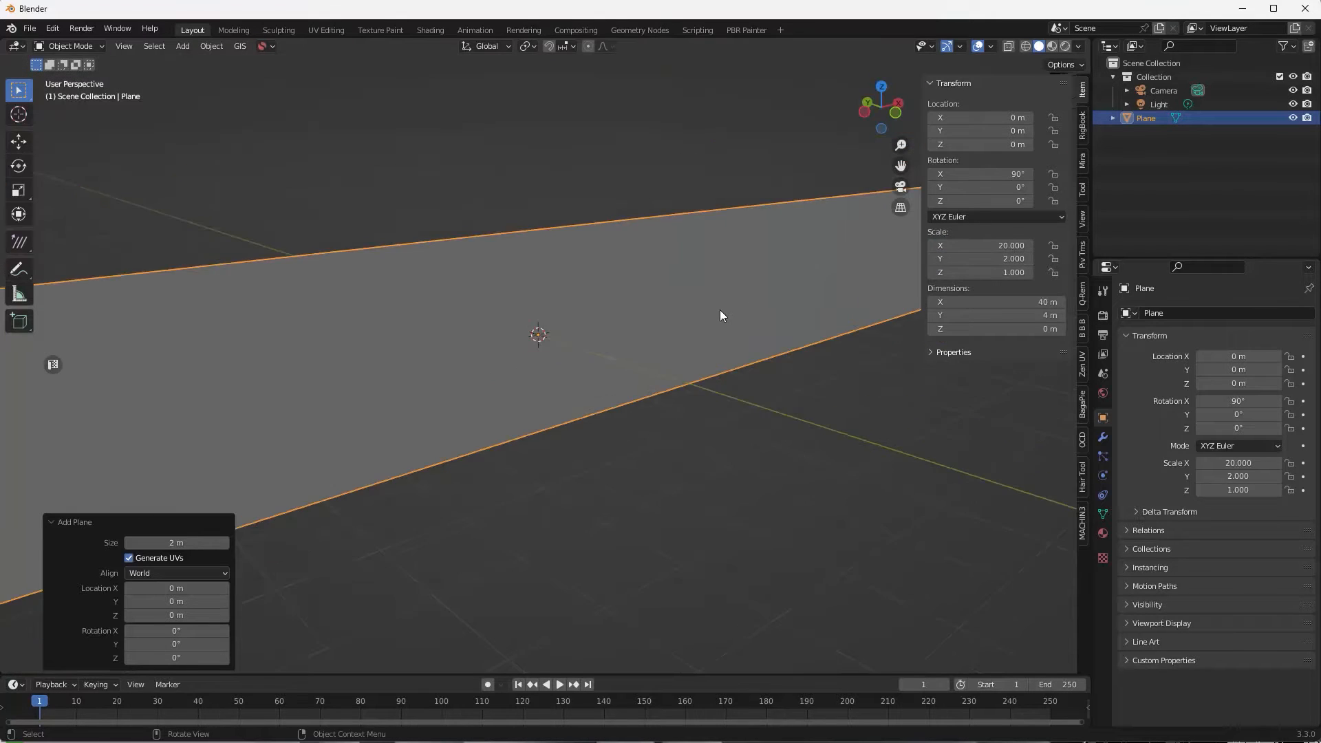
left_click(431, 30)
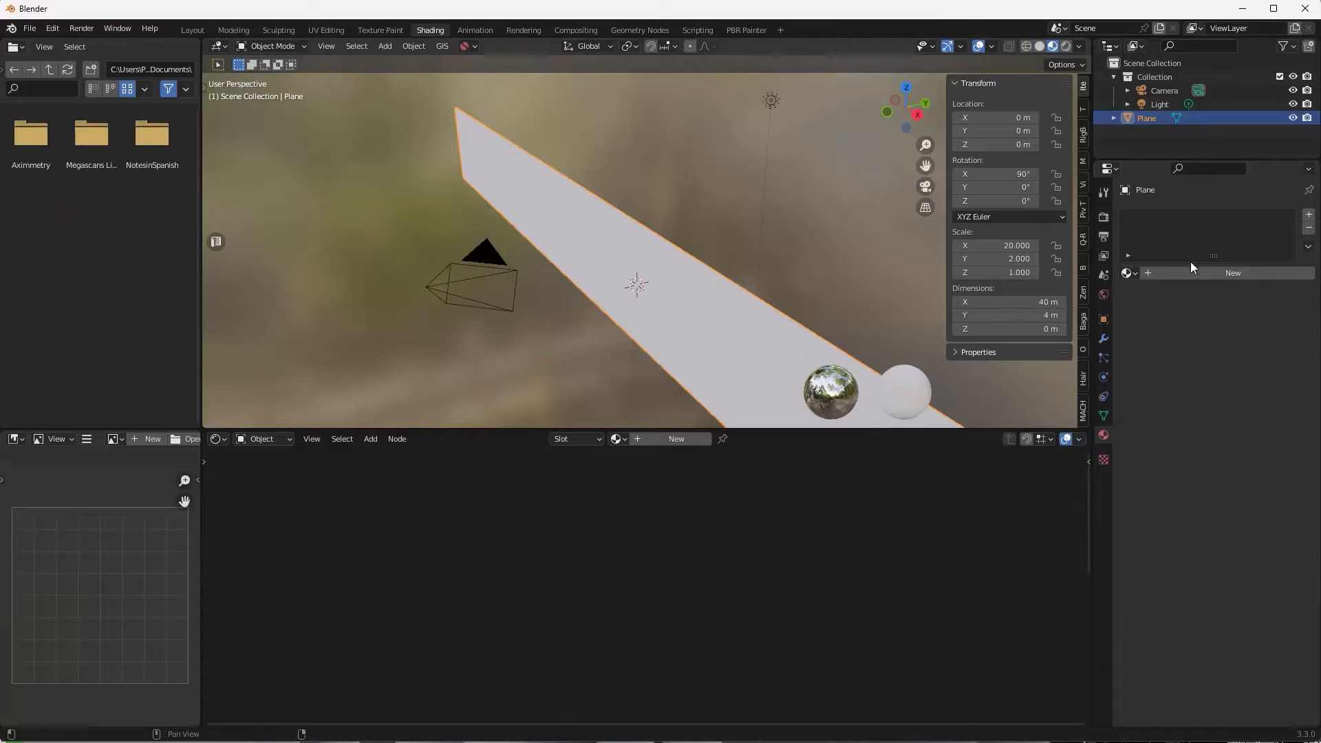
Create a new material named Bricks and bring the shader nodes into view.
left_click(1235, 271)
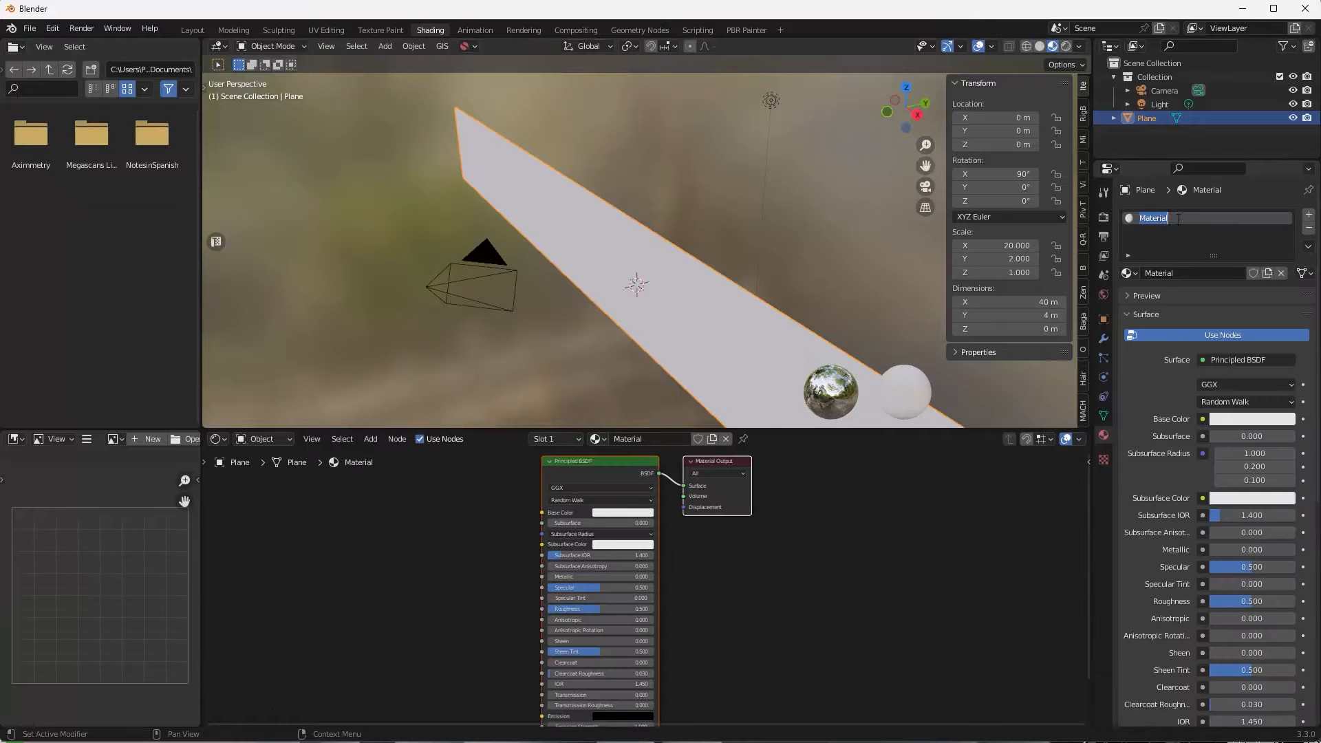
type("Bricks")
key("Return")
middle_click_drag(922, 275, 711, 373)
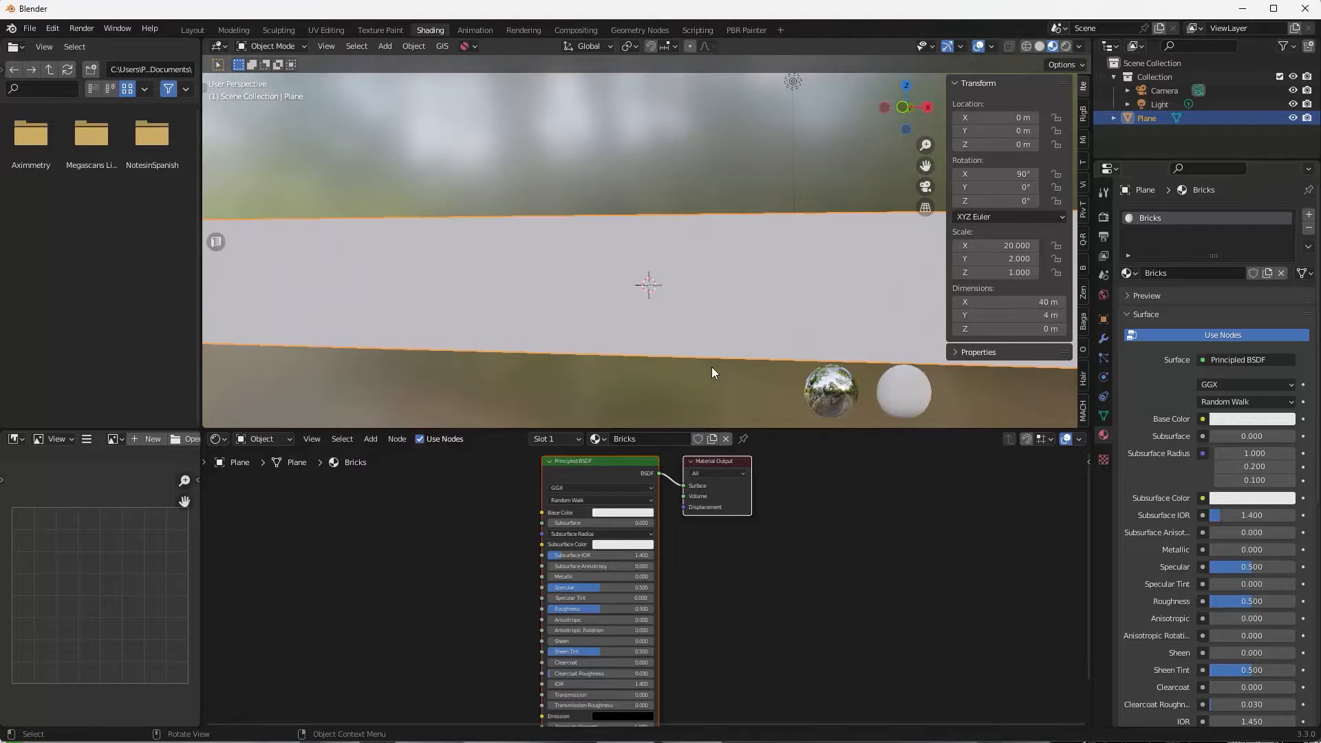
middle_click_drag(710, 605, 814, 635)
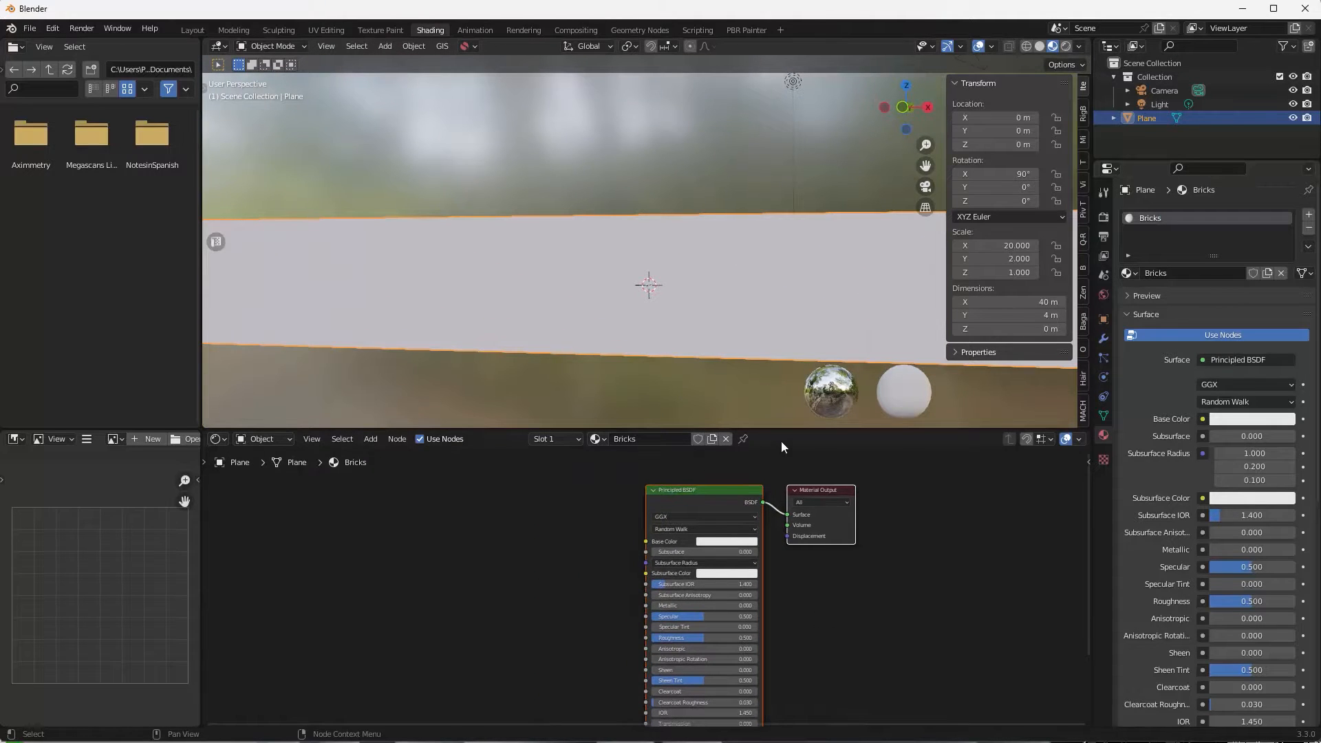
left_click_drag(781, 430, 781, 344)
scroll(783, 385, "down", 1)
middle_click_drag(791, 412, 857, 709)
Run Principled Texture Setup with the brick_4 diff, nor_gl and rough 2K maps.
left_click(754, 396)
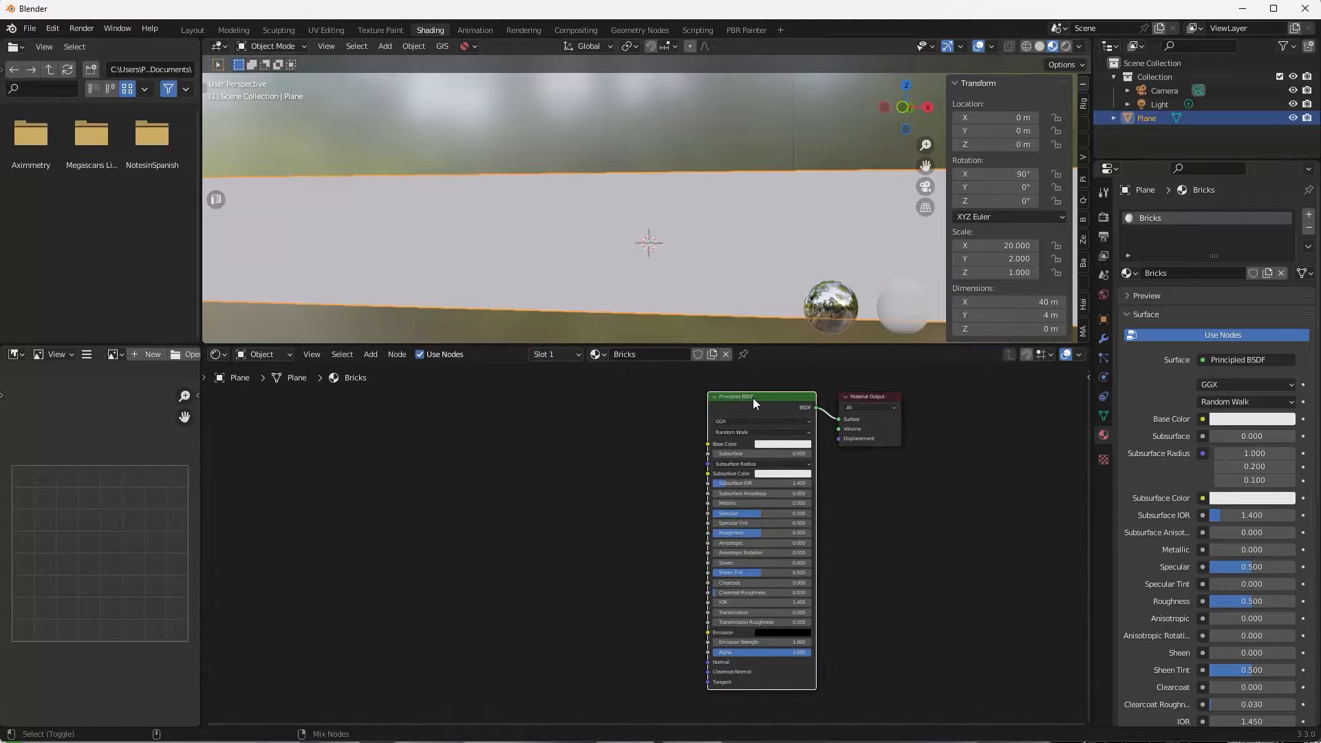
key("ctrl+shift+t")
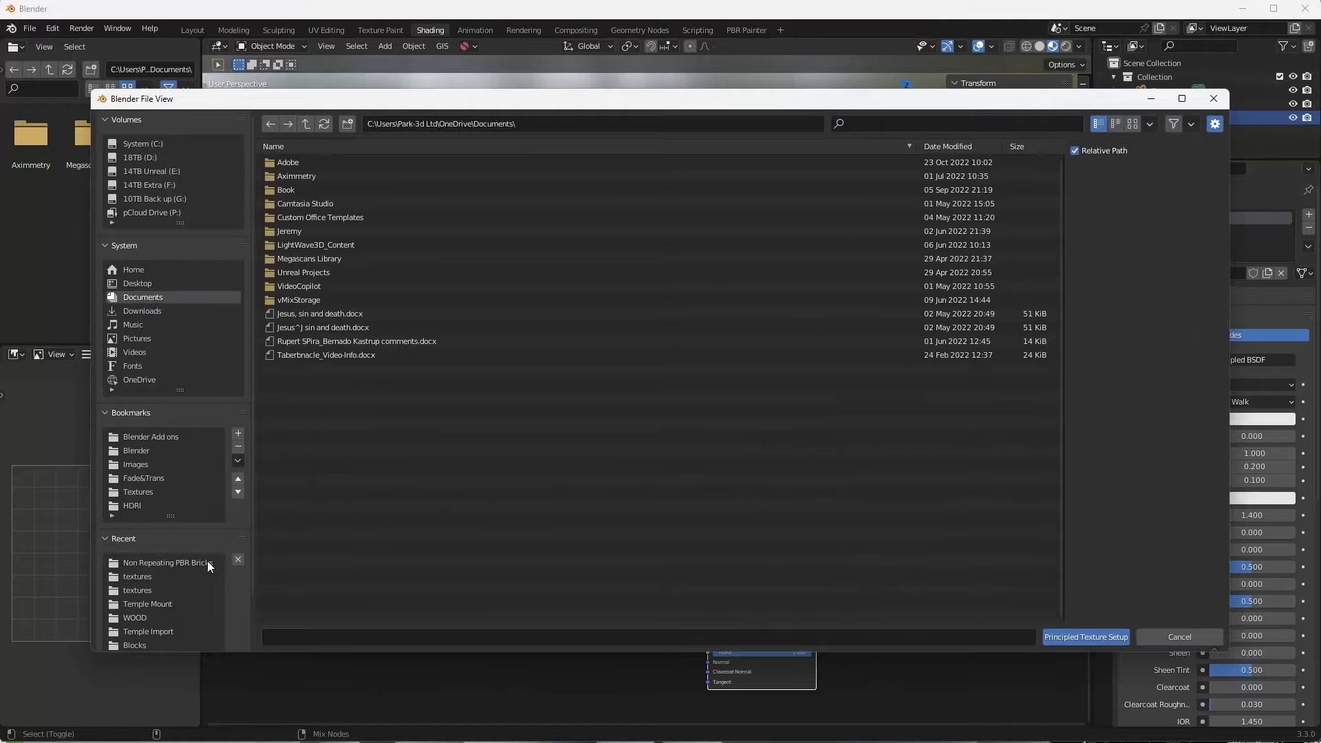
left_click(134, 577)
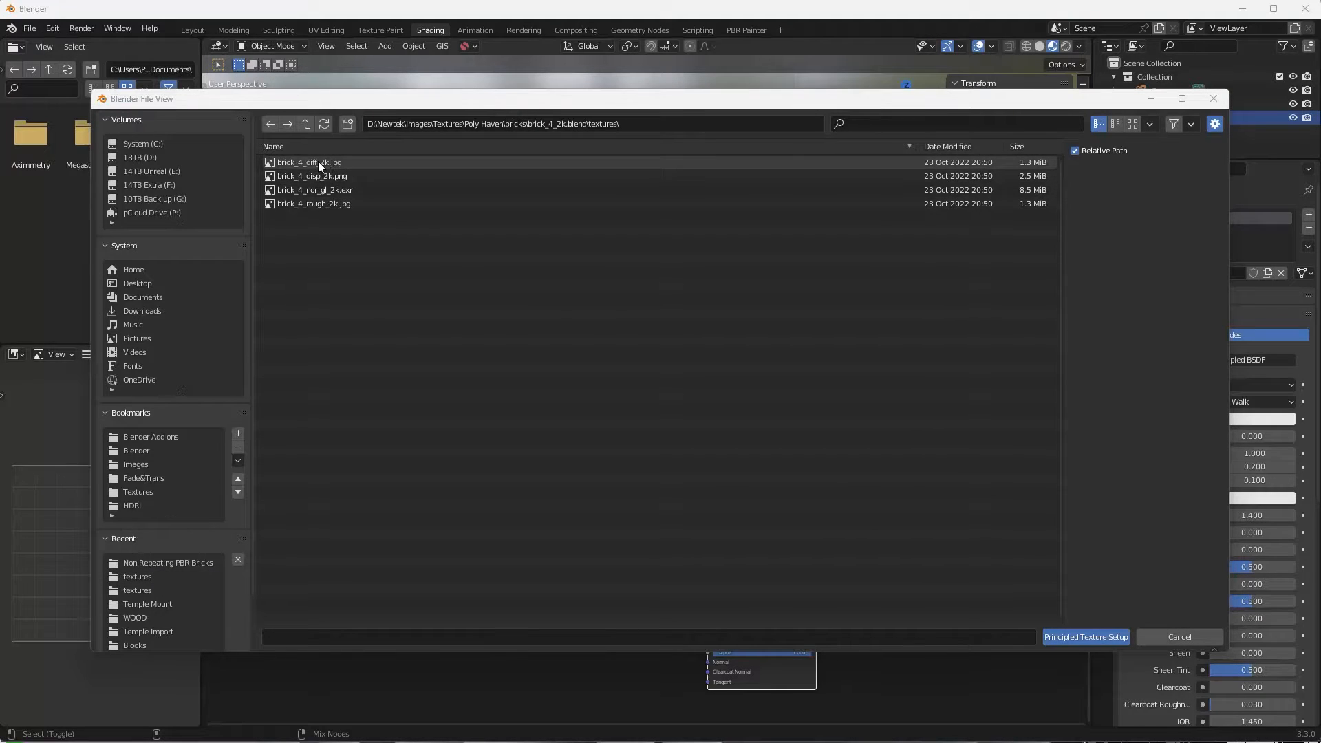
left_click(318, 161)
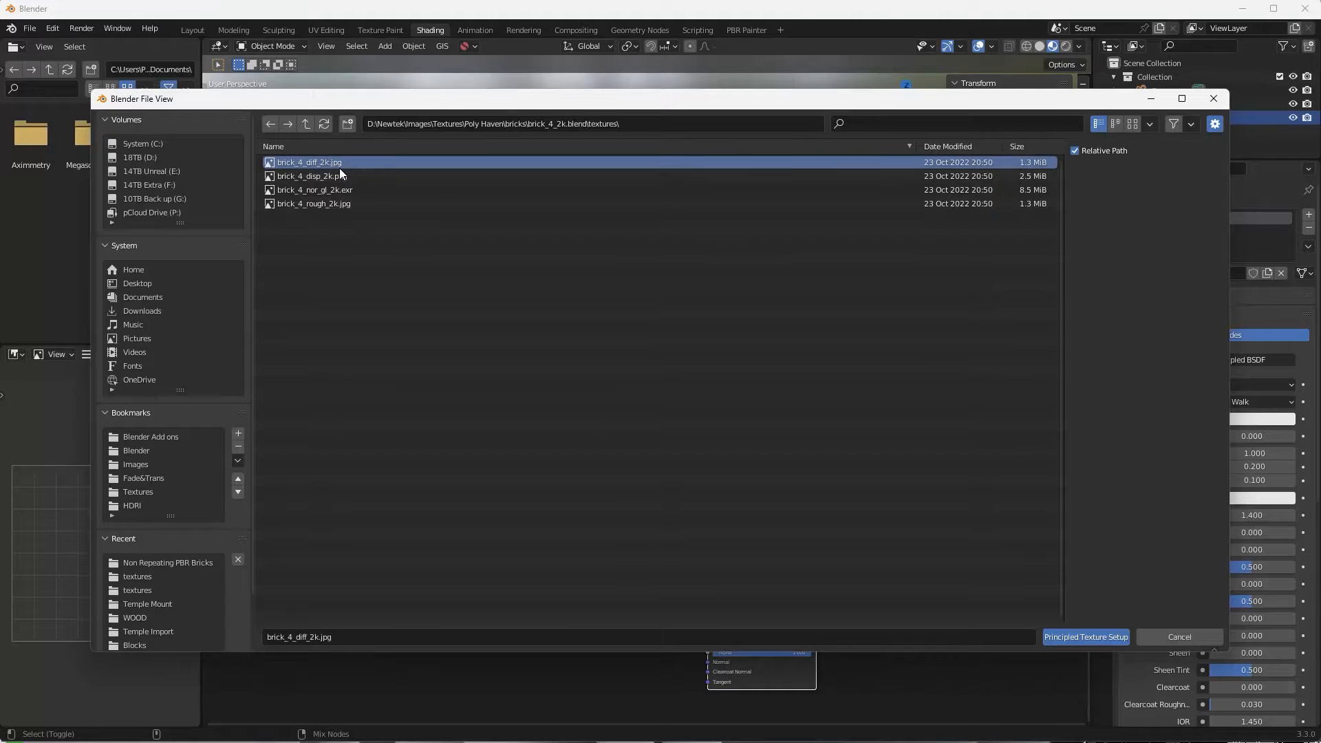
left_click(338, 189, "ctrl")
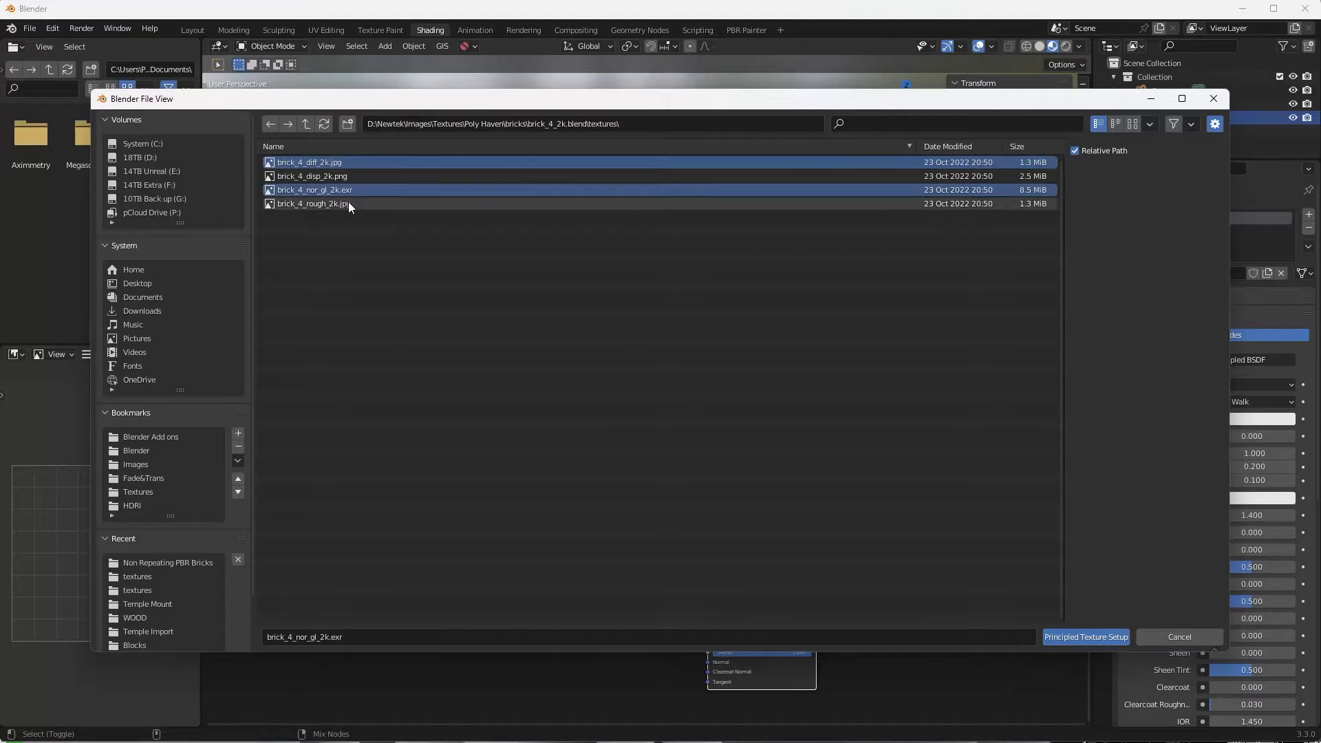
left_click(336, 202, "ctrl")
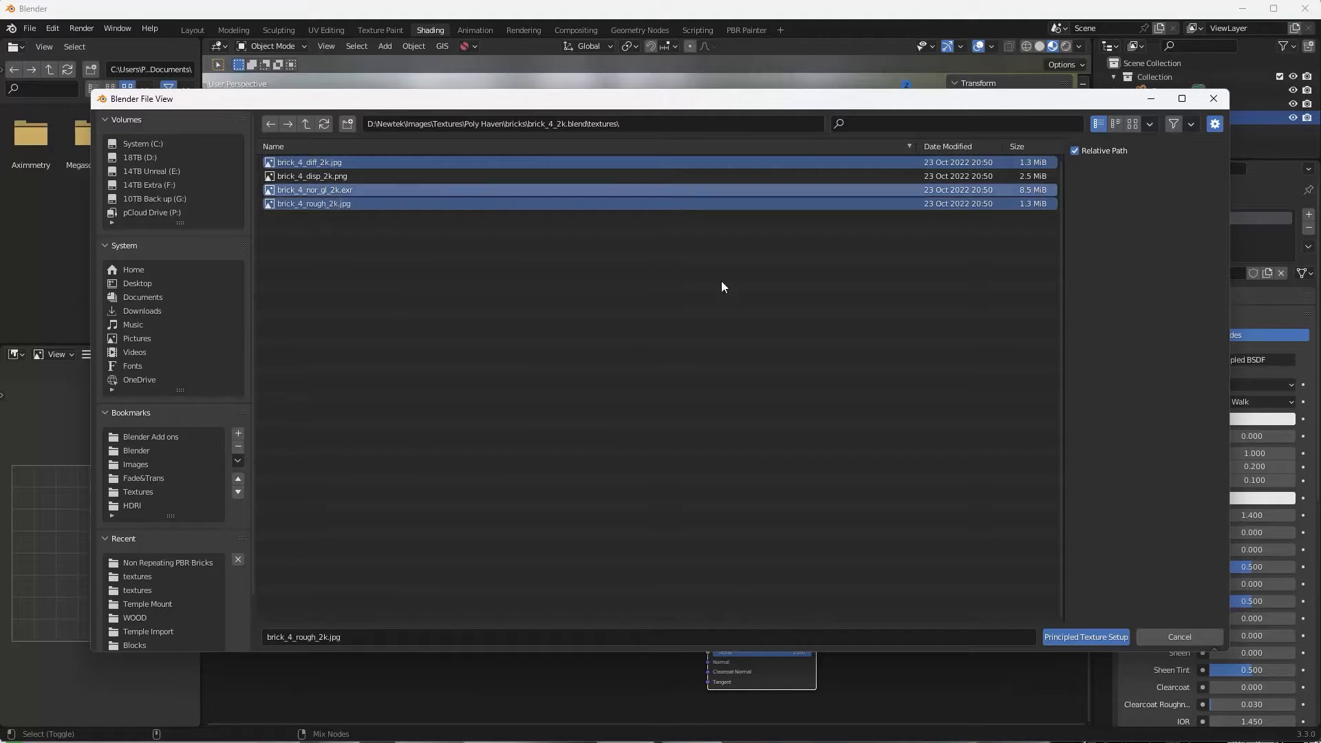
left_click(1094, 637)
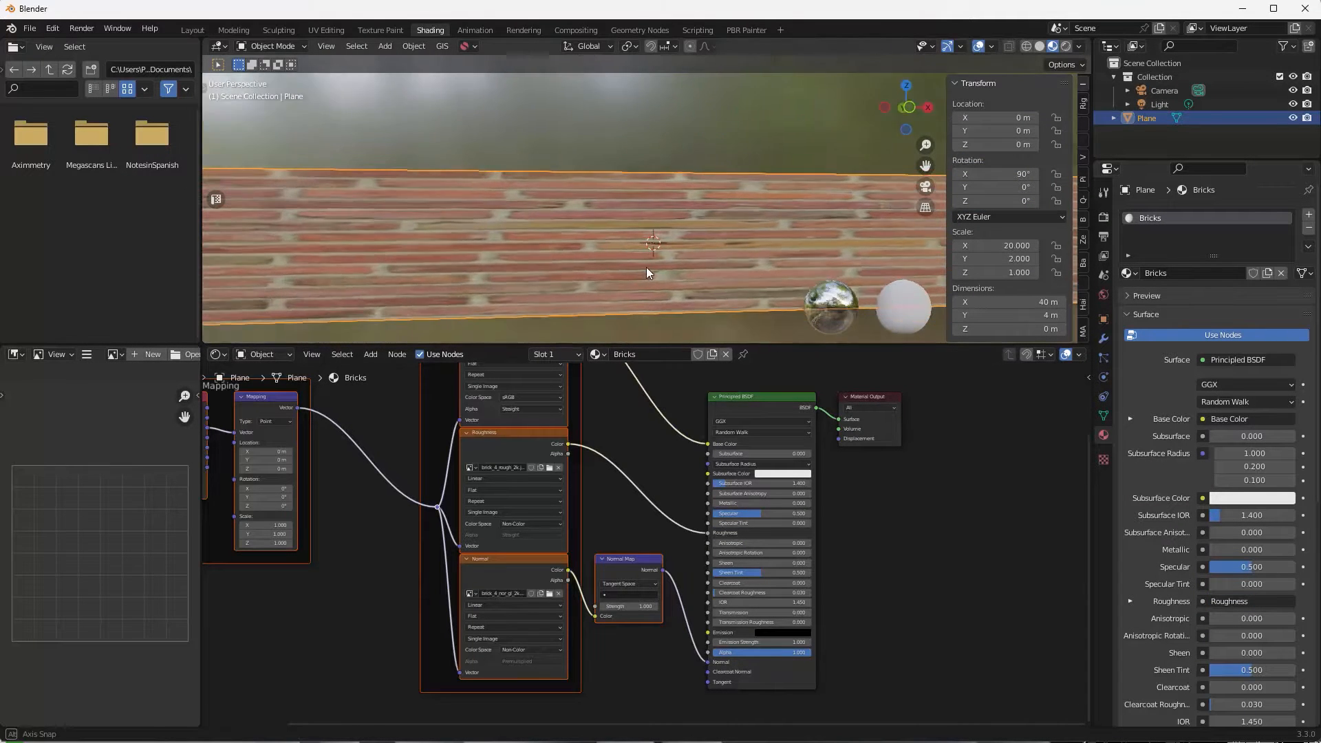
Set the Mapping node's Scale X to 20 and Scale Y to 2.
middle_click_drag(344, 548, 532, 552)
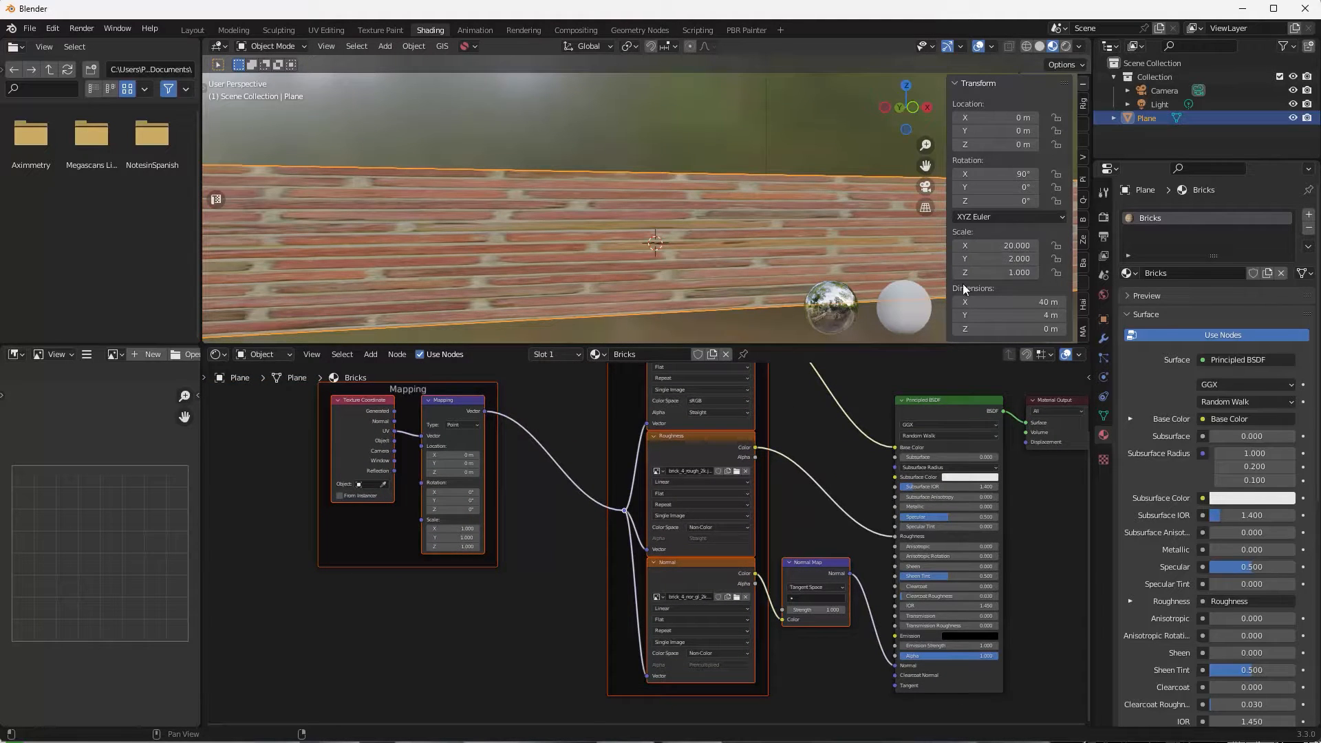
left_click(473, 527)
type("20")
key("Return")
left_click(470, 536)
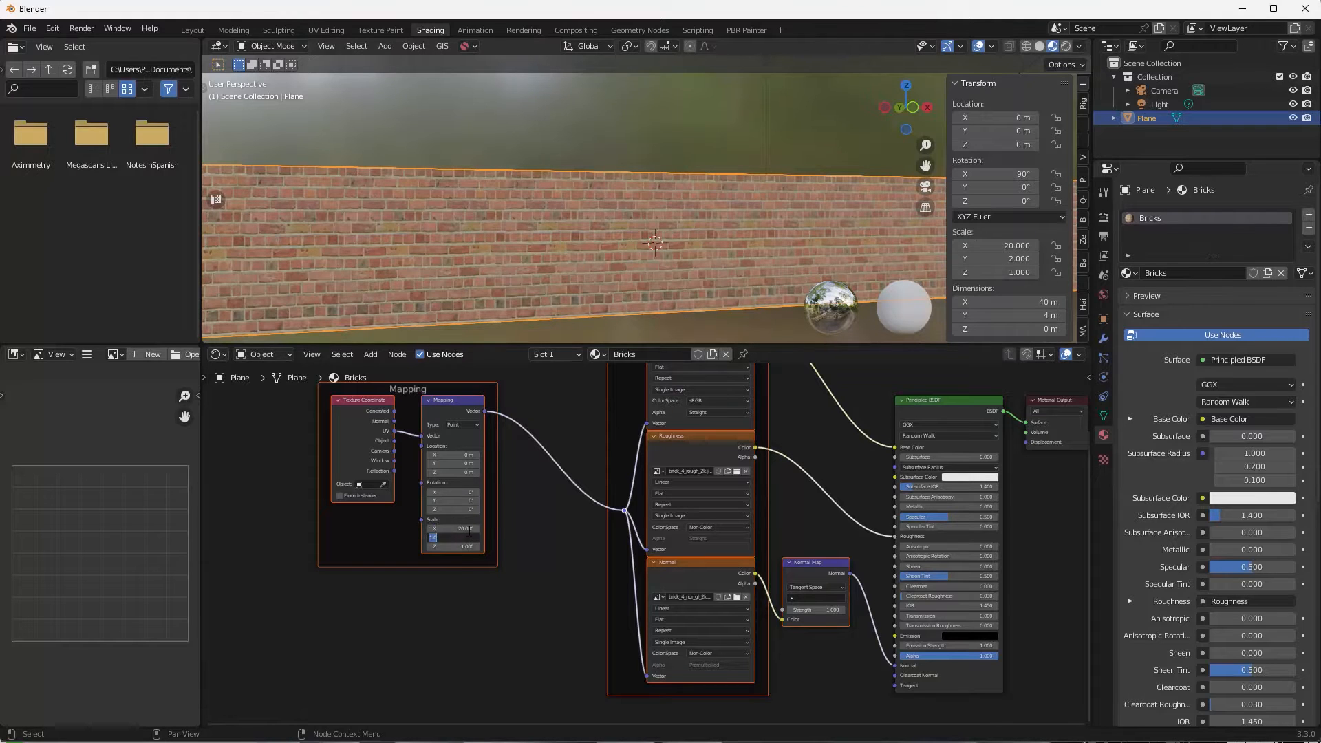
type("2")
key("Return")
Orbit and zoom the viewport to inspect the tiled brick wall.
mouse_move(636, 233)
middle_mouse_down()
mouse_move(699, 220)
mouse_move(650, 251)
middle_mouse_up()
scroll(650, 250, "up", 7)
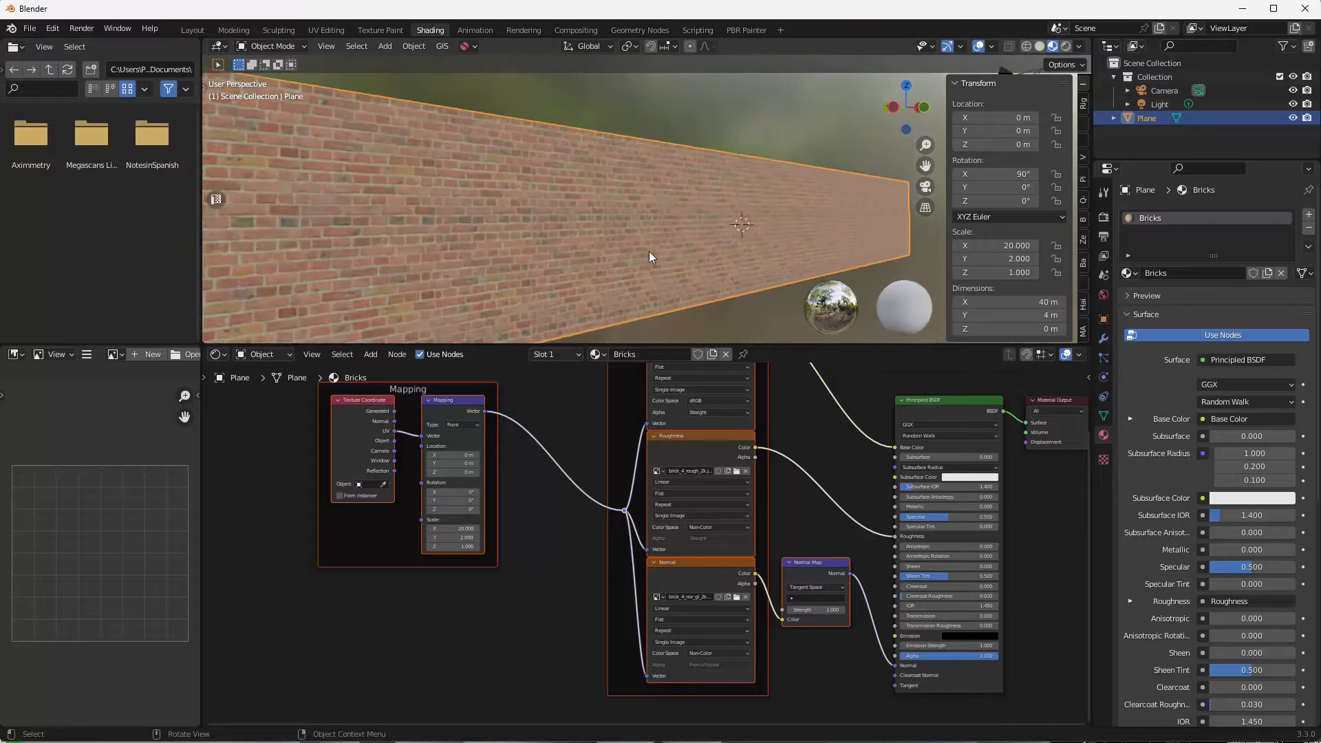
scroll(638, 254, "up", 5)
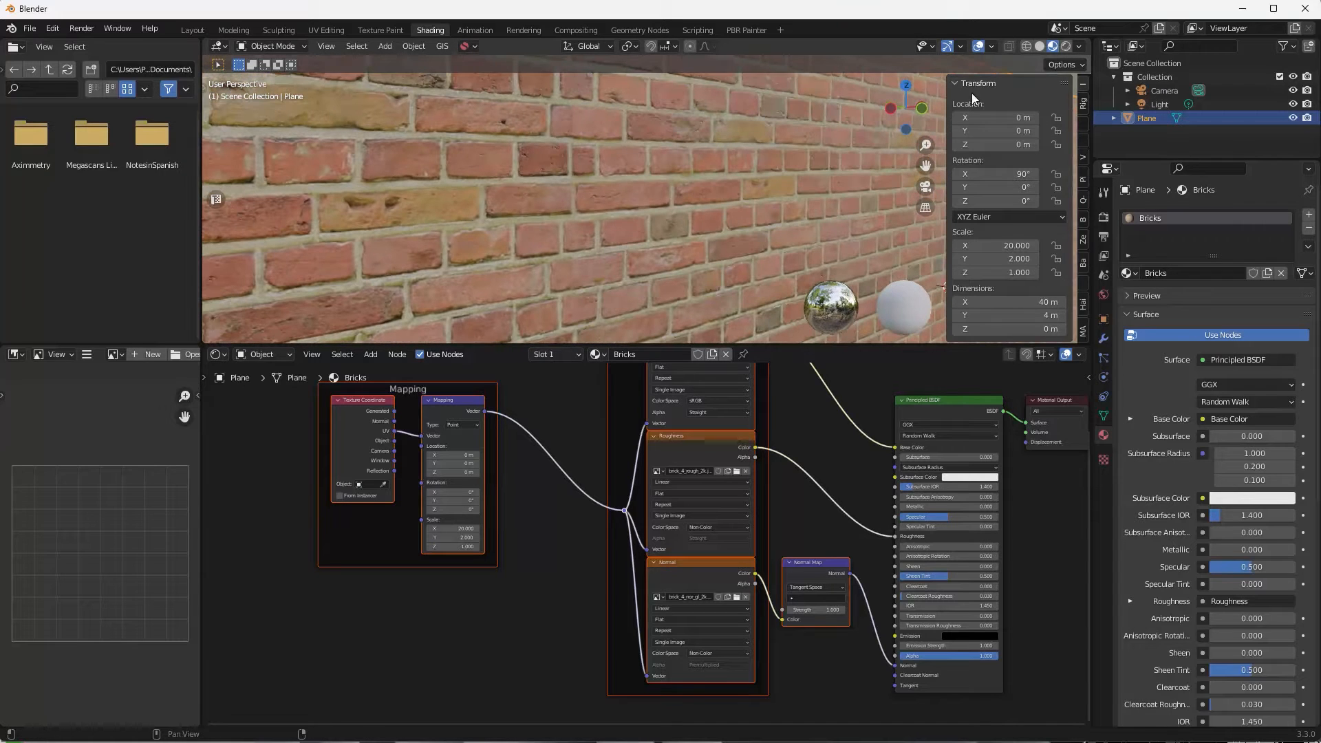
middle_click_drag(770, 172, 641, 207)
scroll(689, 217, "up", 3)
scroll(694, 224, "down", 3)
scroll(641, 214, "down", 8)
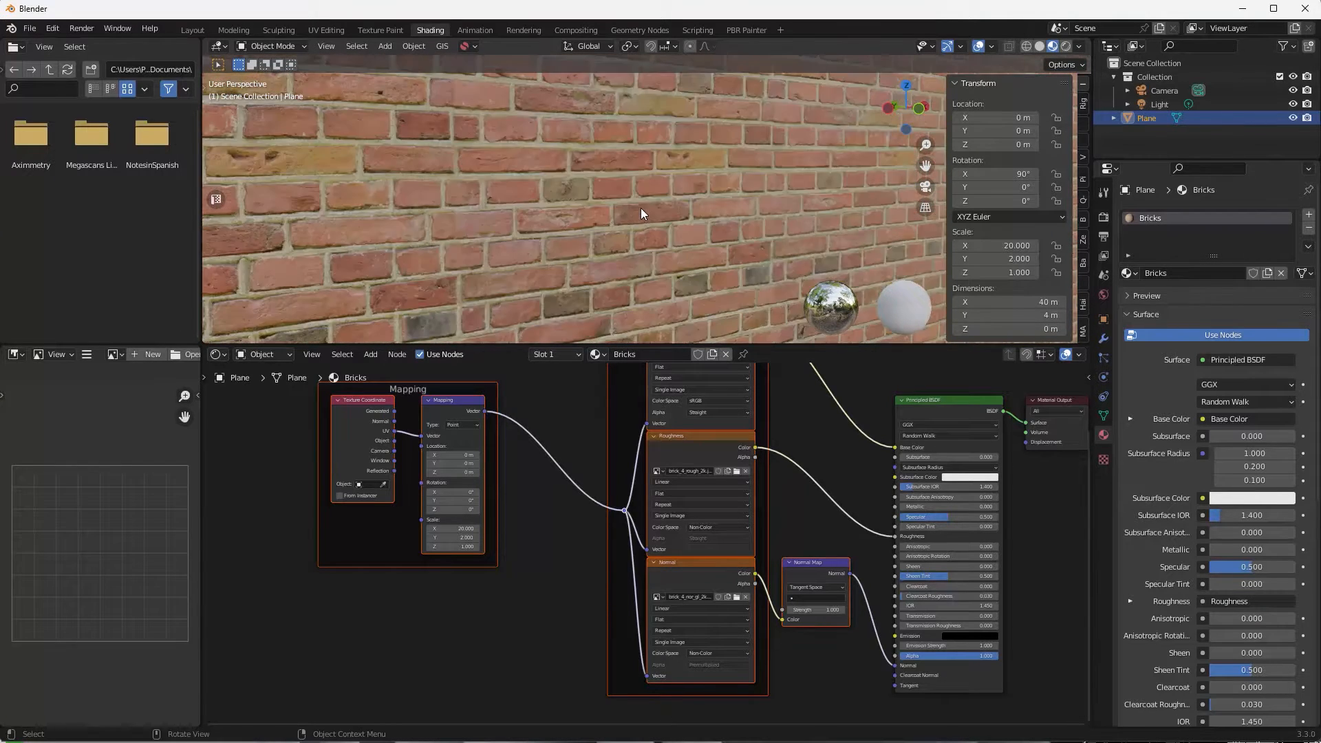
middle_click_drag(641, 208, 393, 172)
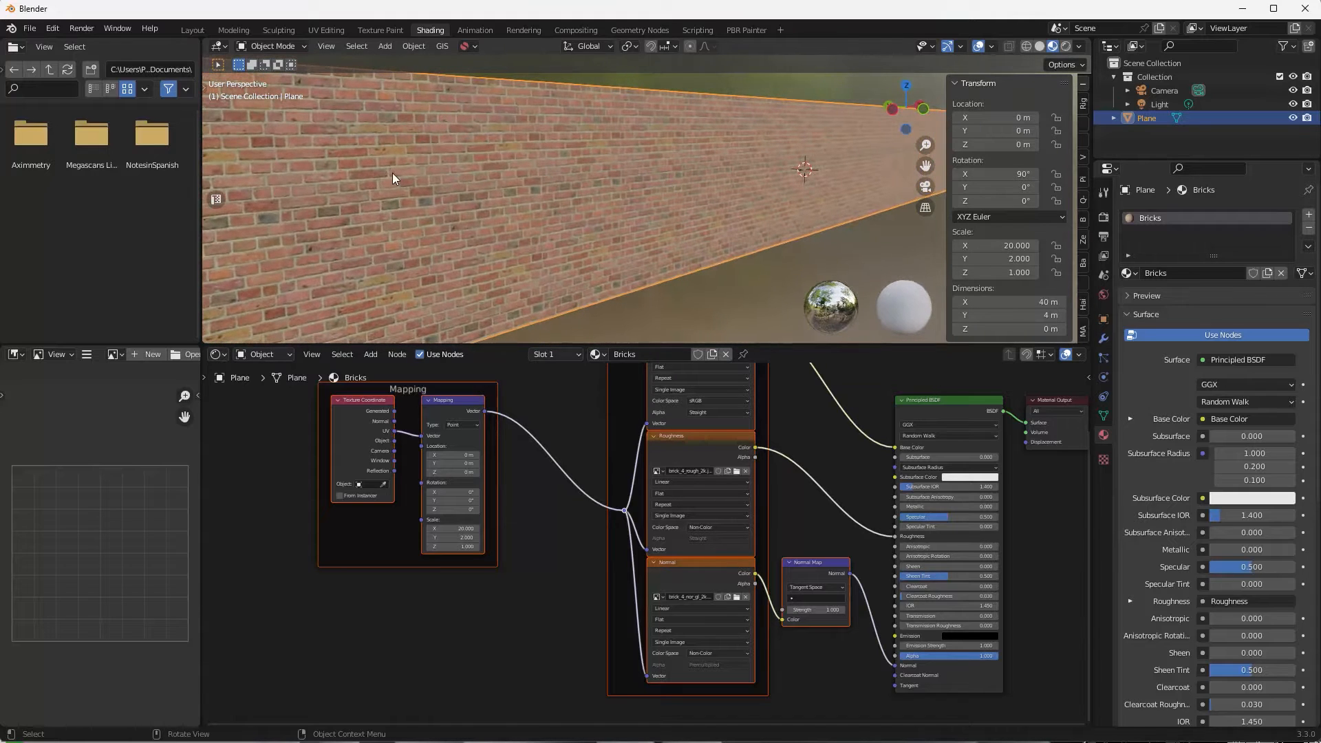
middle_click_drag(732, 153, 600, 198)
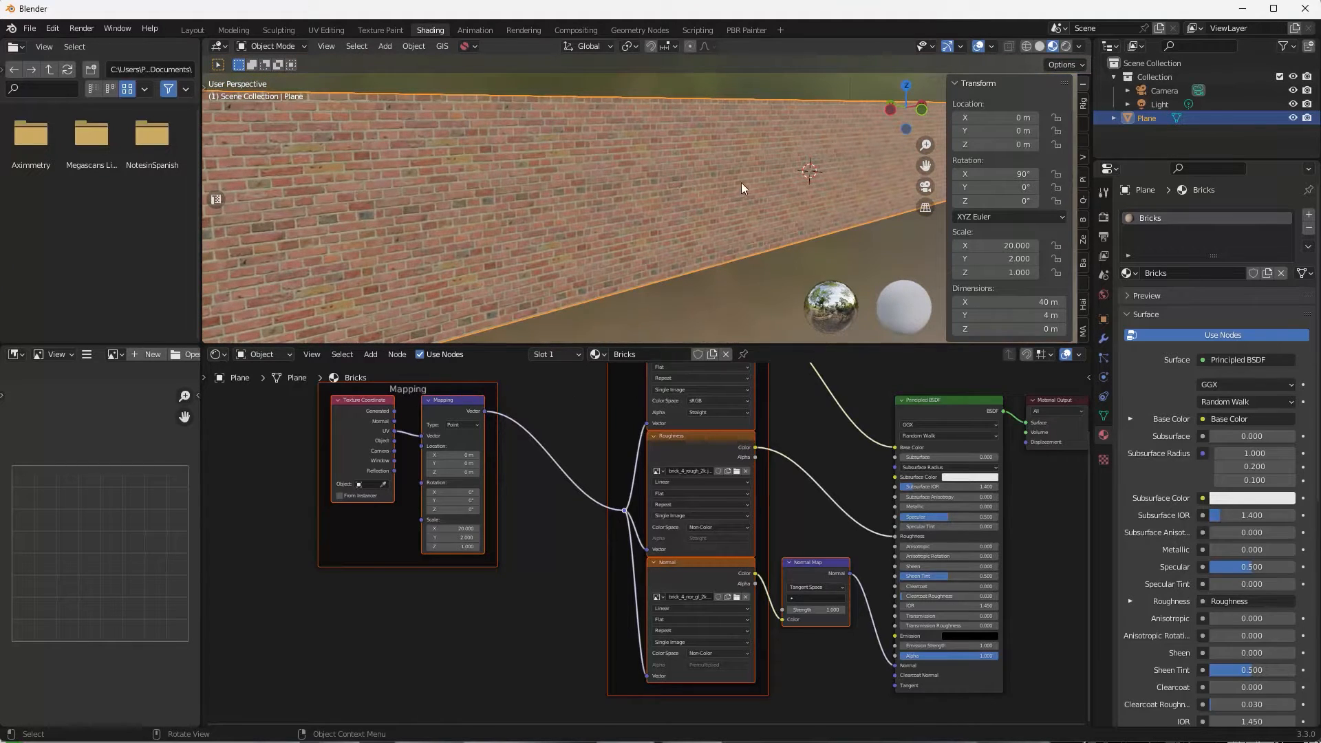
middle_click_drag(741, 183, 662, 195)
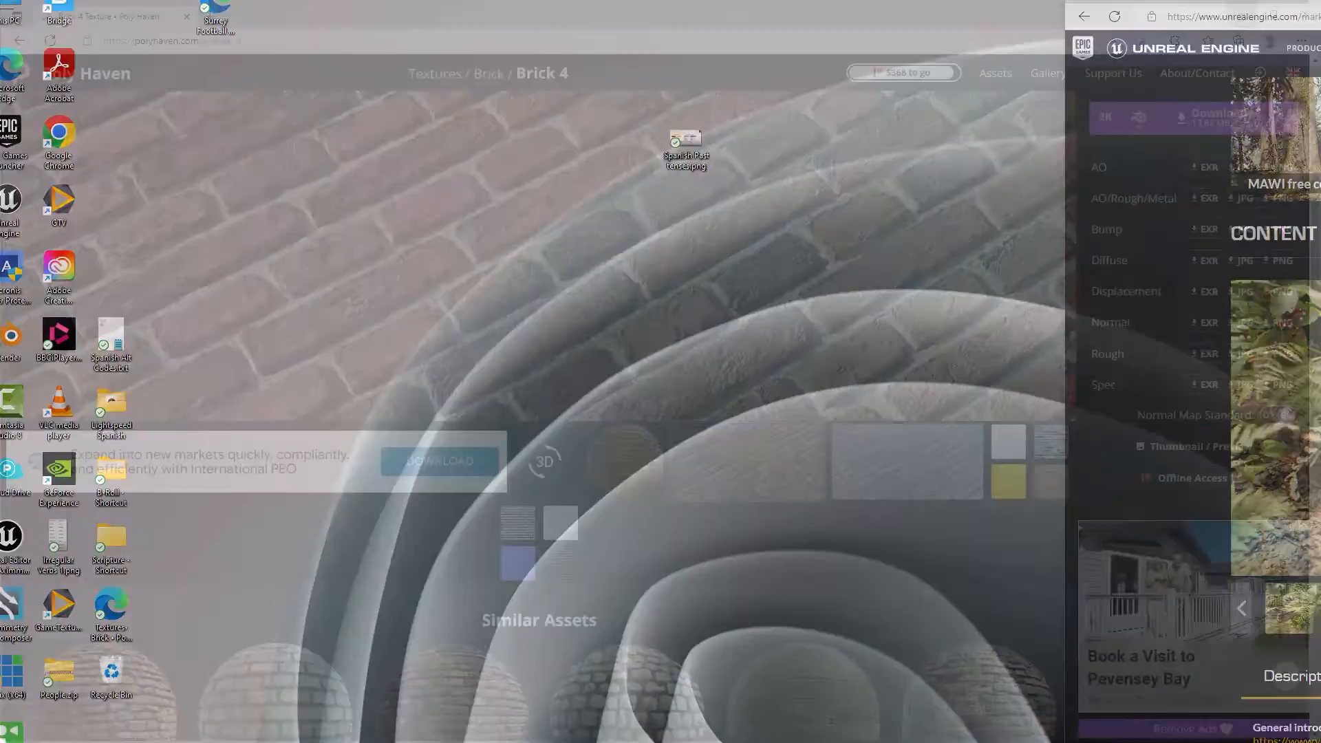
Show the grey brick map in an enlarged Brick 4 preview.
scroll(622, 331, "down", 2)
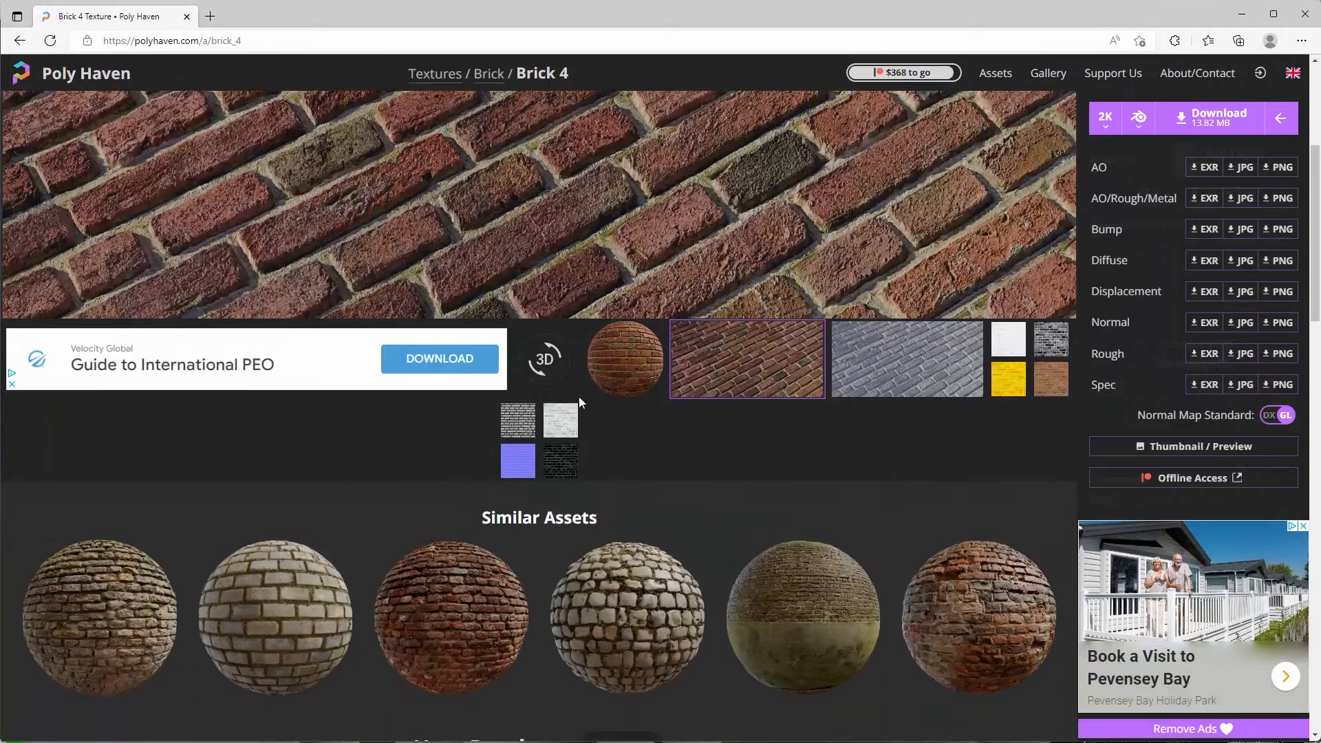
left_click(519, 420)
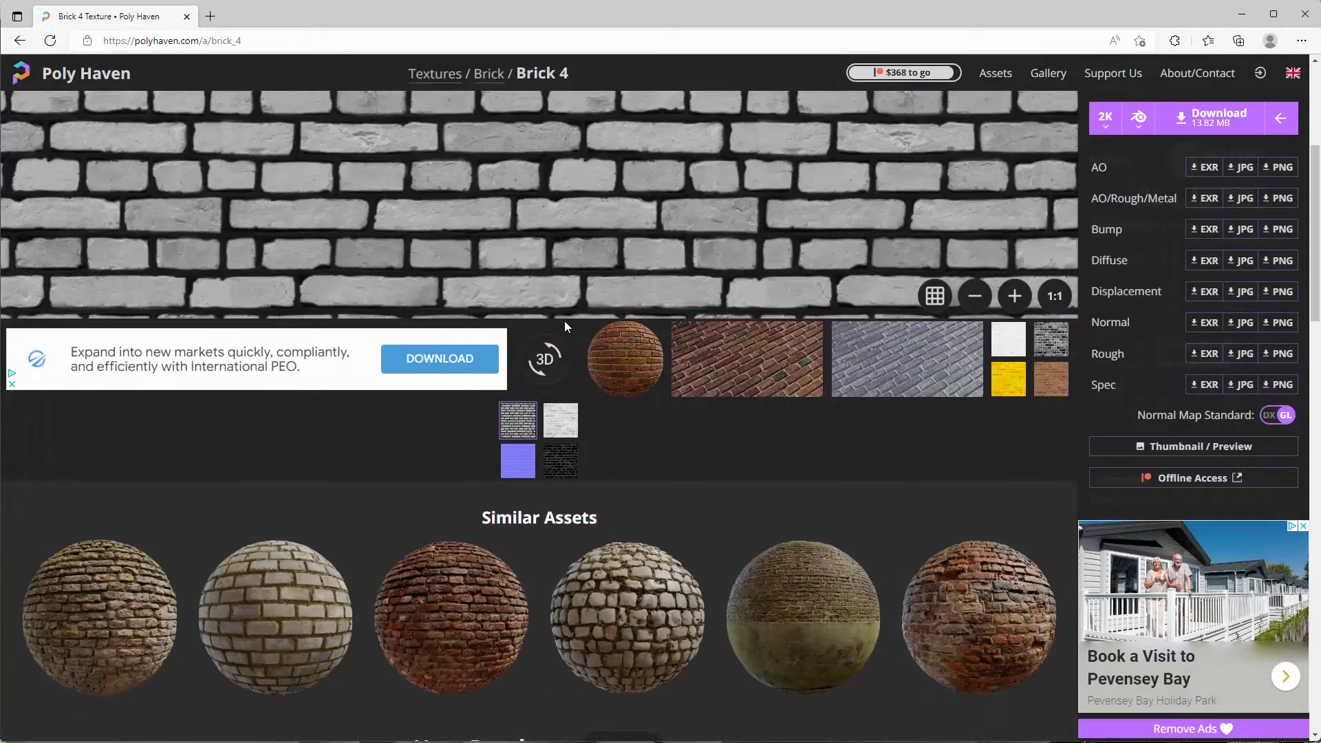
left_click(513, 257)
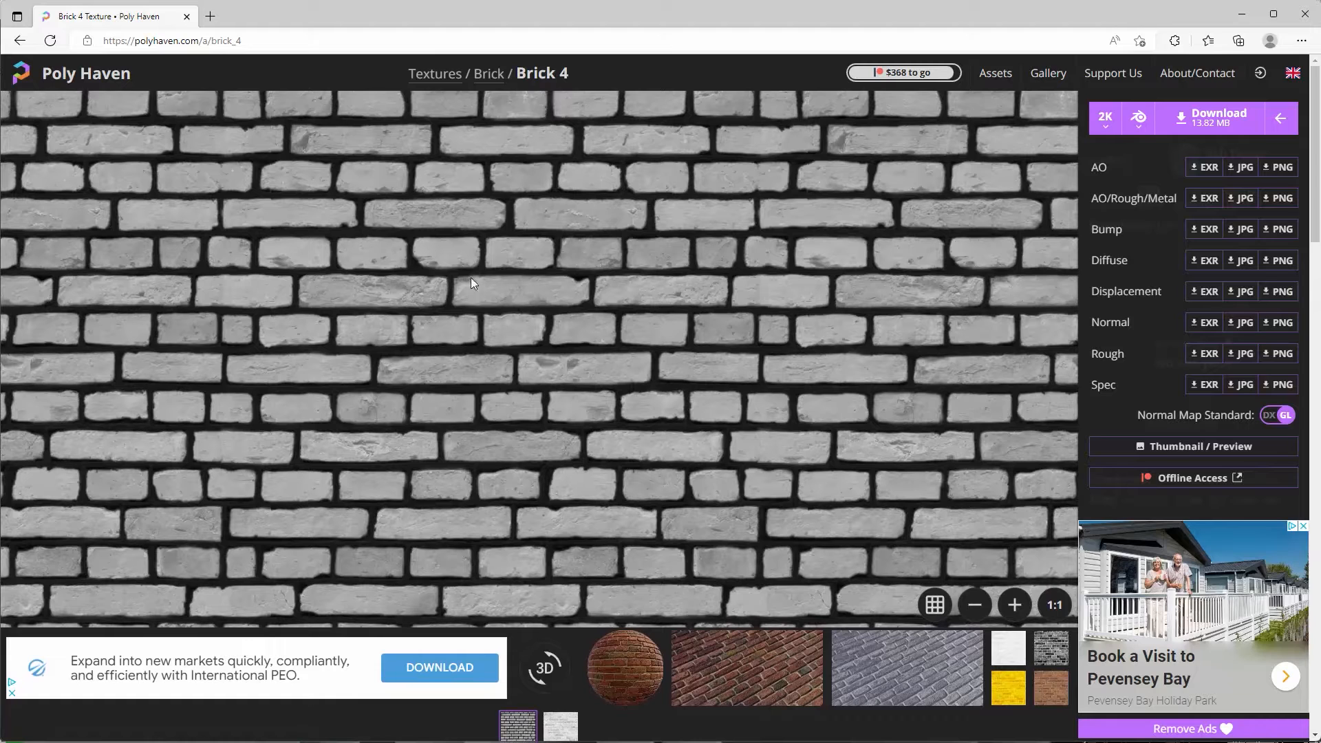
scroll(513, 324, "down", 3)
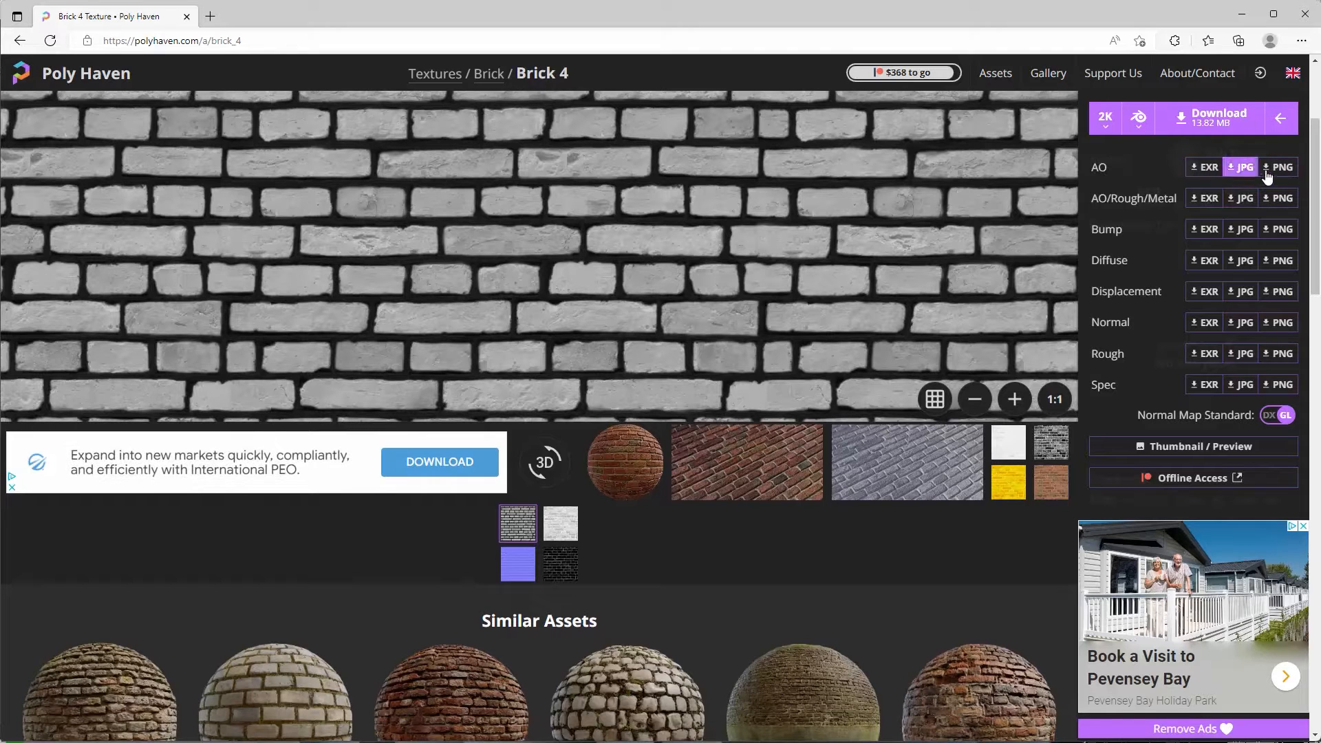
View the AO and AO/Rough/Metal JPG images, closing each afterward.
left_click(1245, 171)
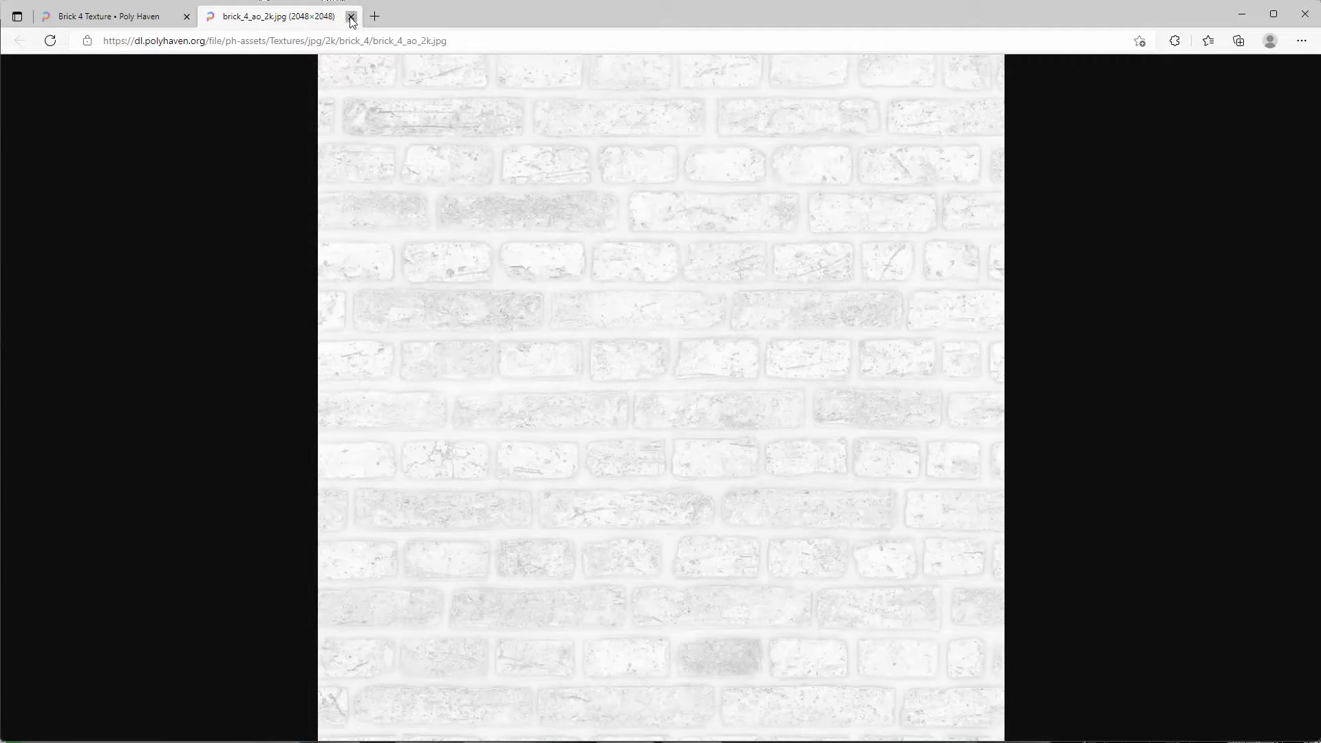
left_click(352, 17)
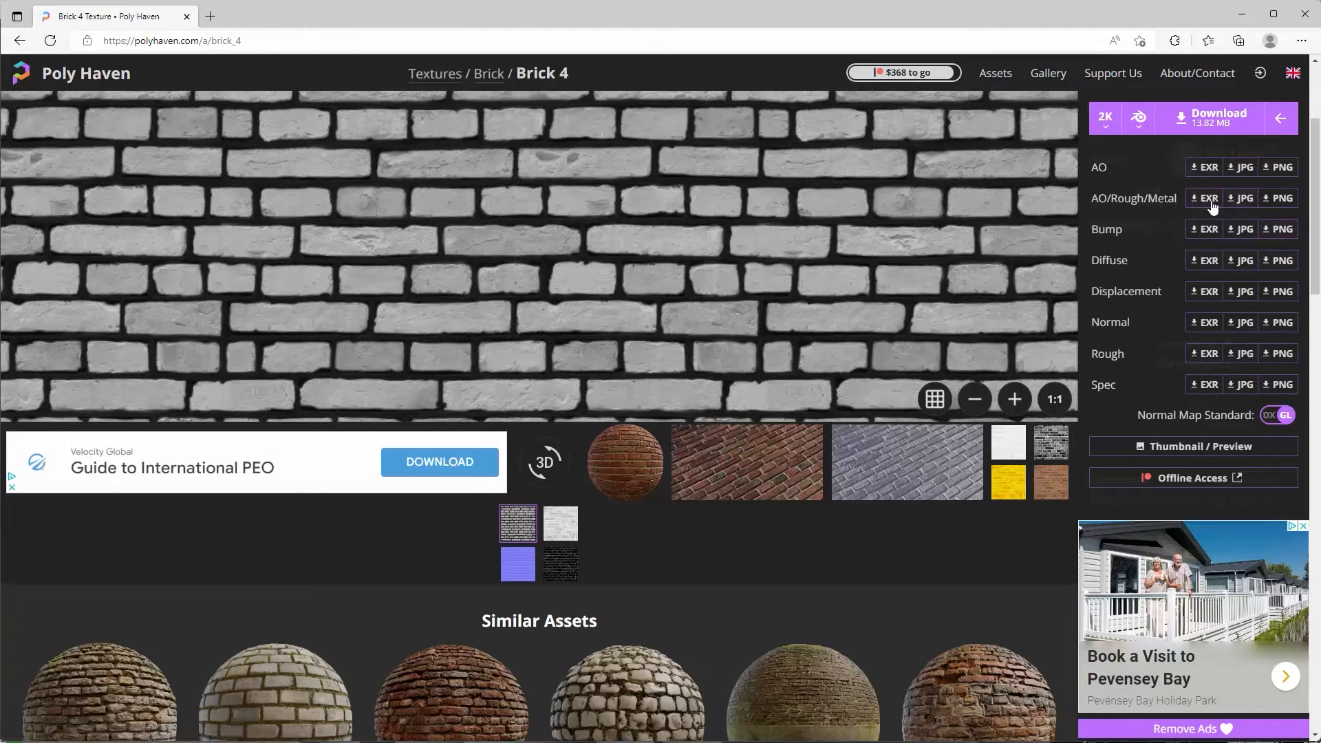
left_click(1243, 200)
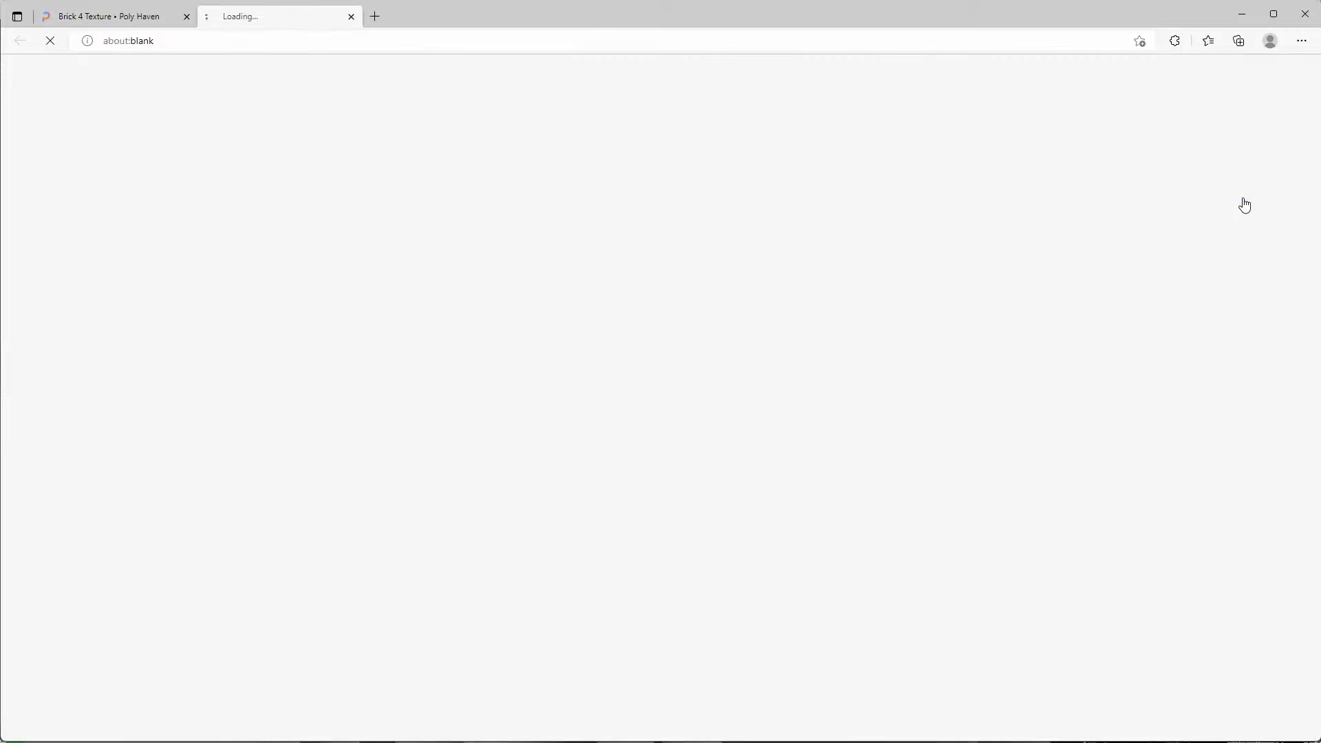
left_click(351, 17)
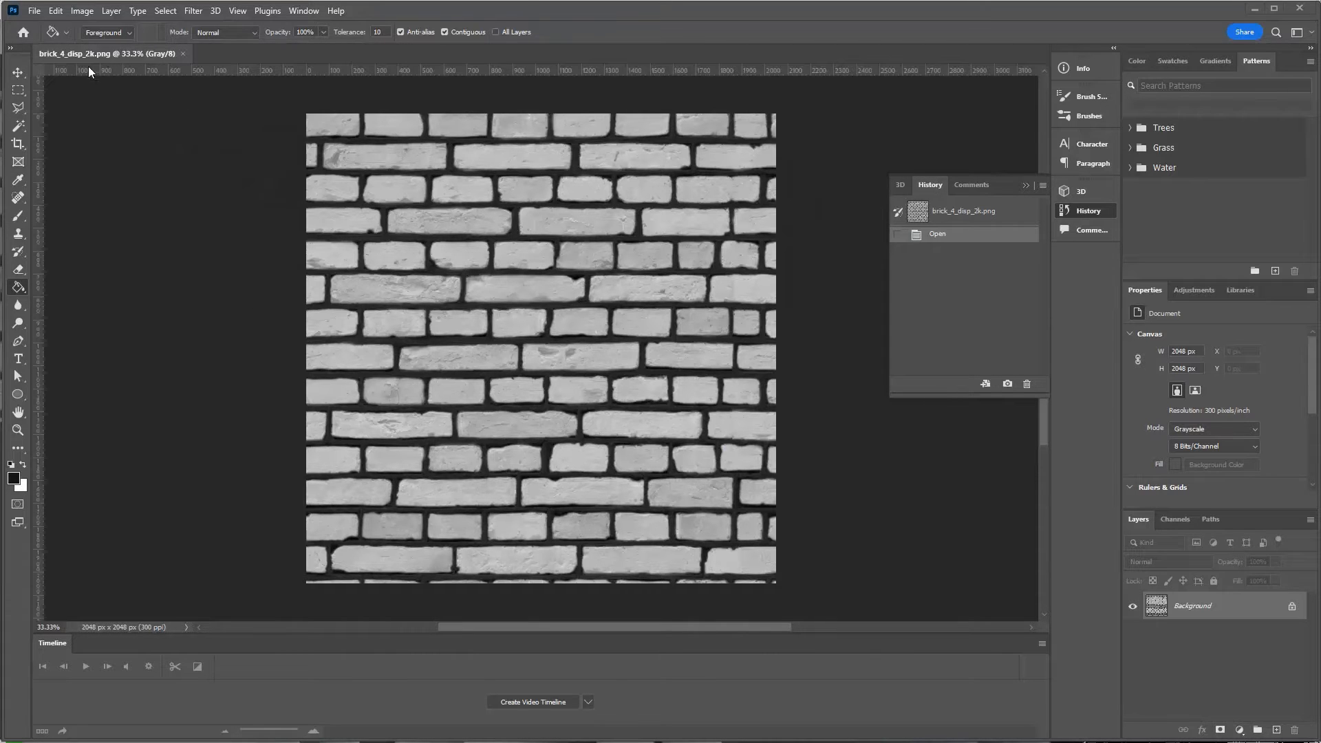
Save the displacement image as brick_4_Mask.psd in Photoshop format.
scroll(493, 238, "up", 1)
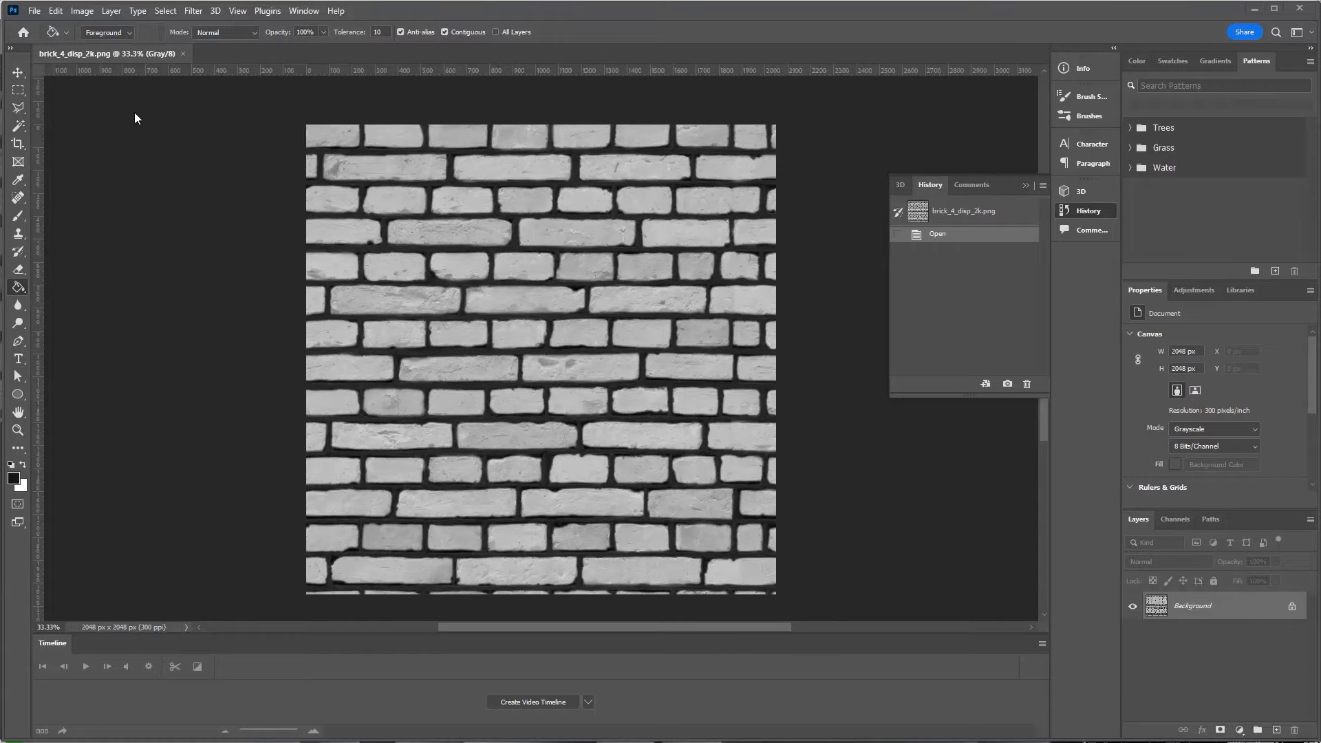
left_click(34, 11)
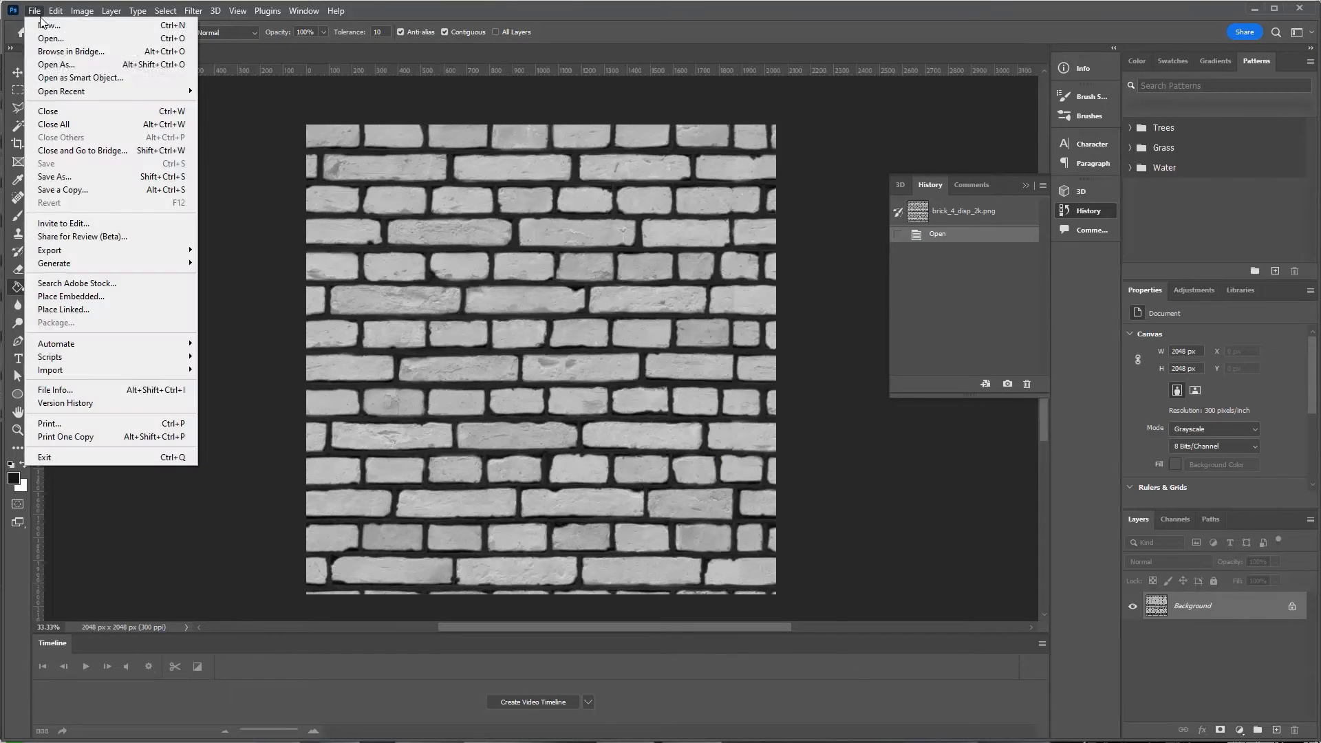
left_click(102, 176)
left_click(171, 634)
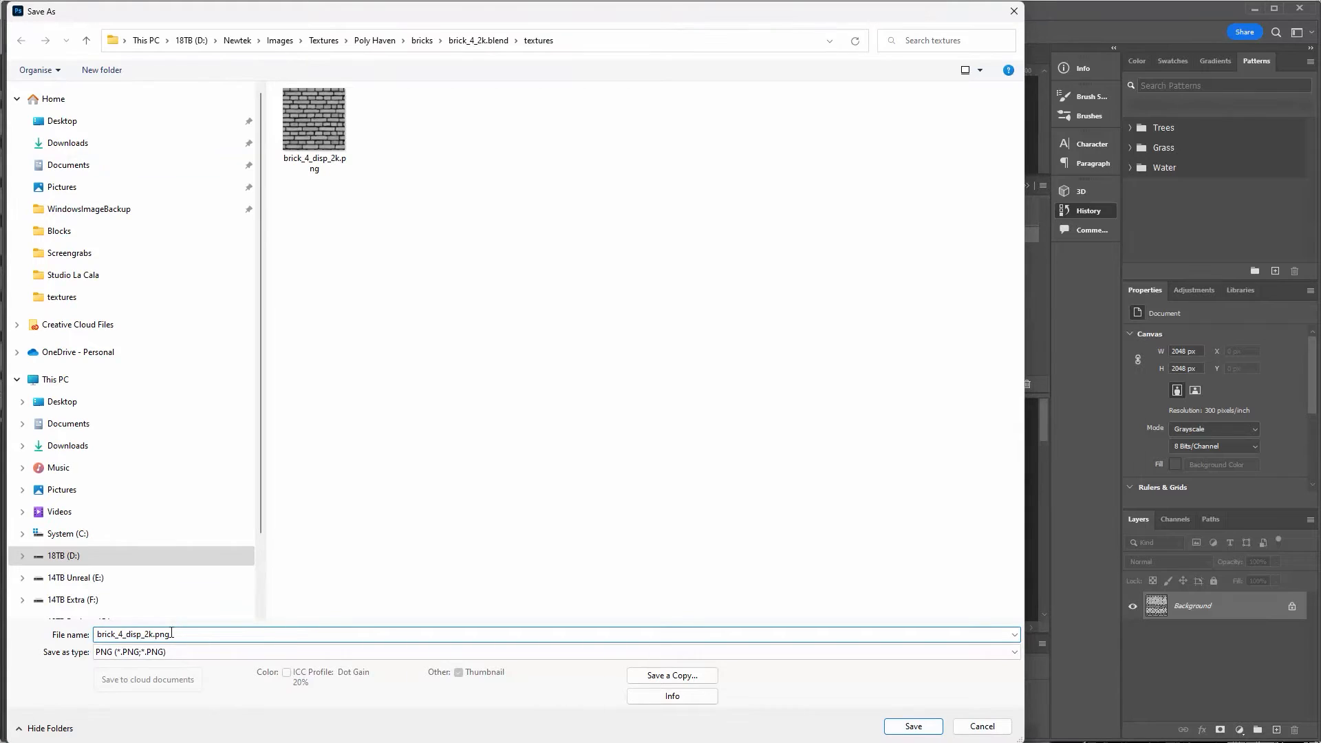
left_click_drag(126, 633, 312, 632)
type("Ma")
left_click(237, 651)
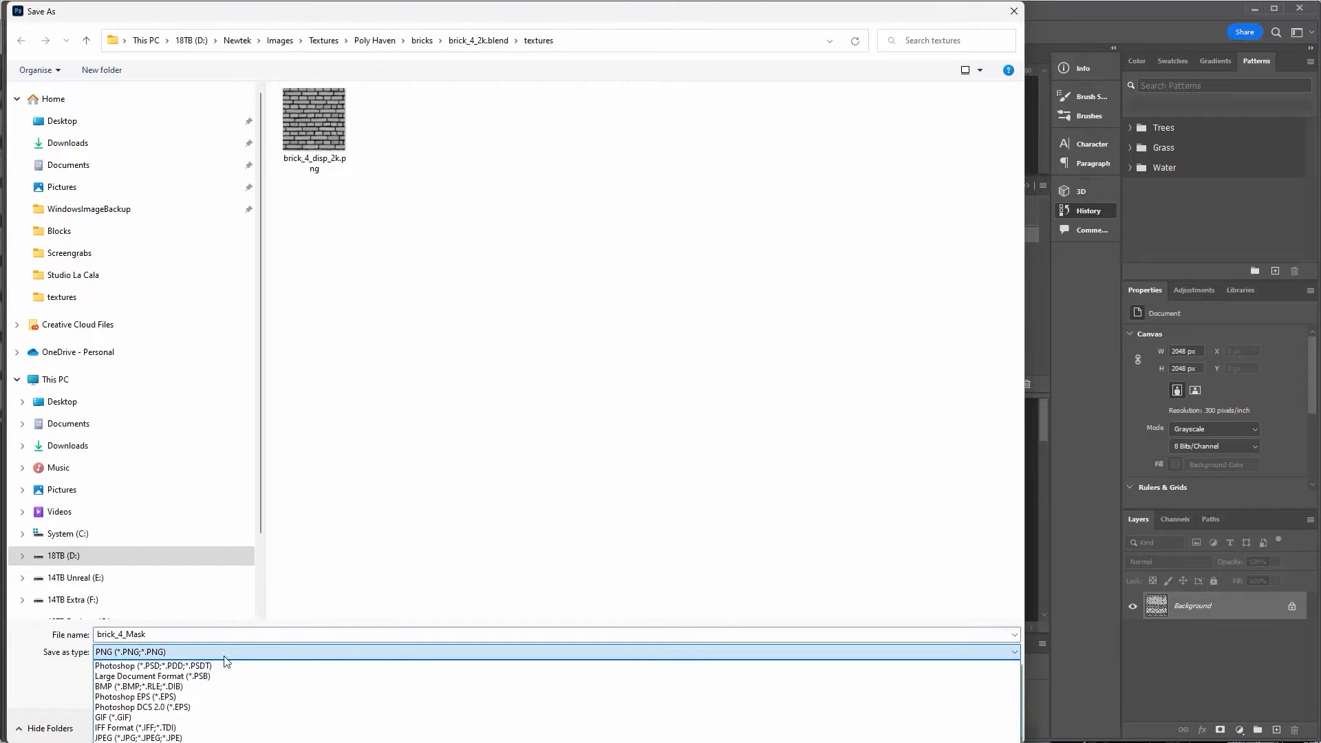
left_click(220, 666)
left_click(914, 724)
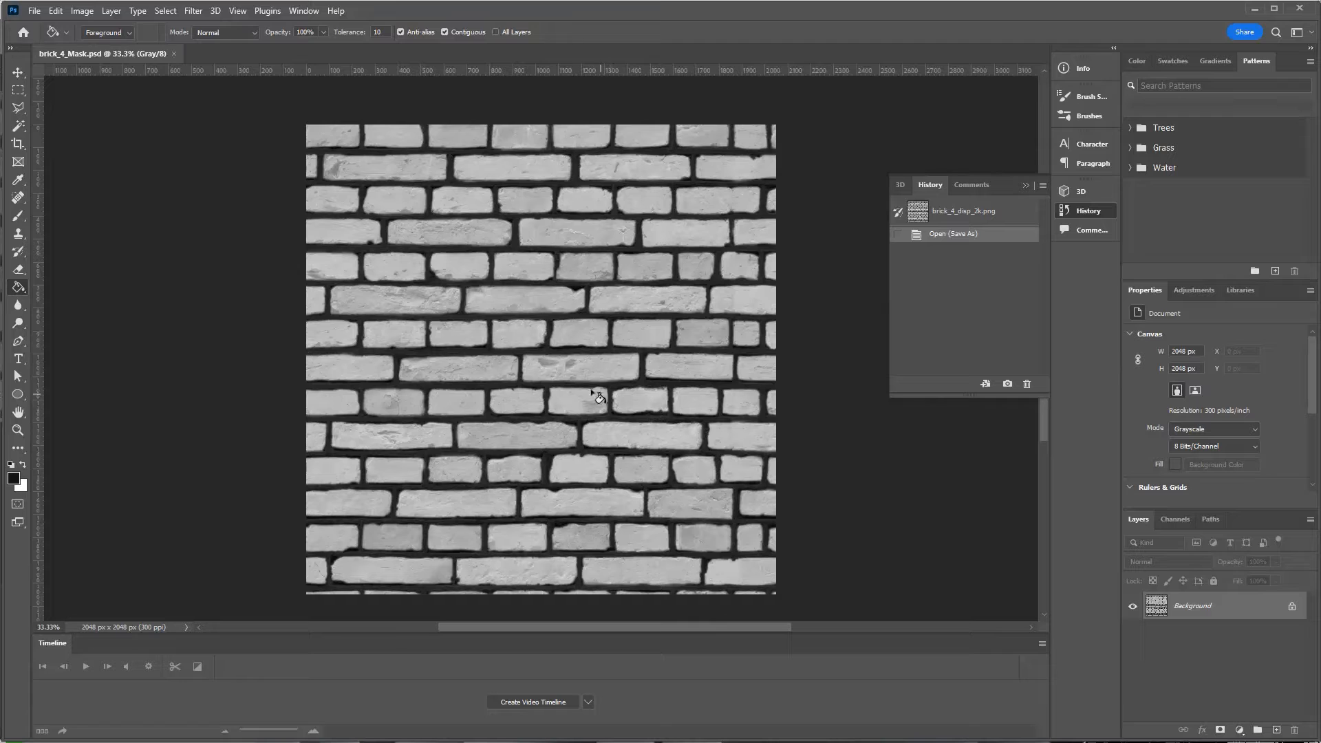
Open the Image > Adjustments > Levels dialog.
left_click(82, 11)
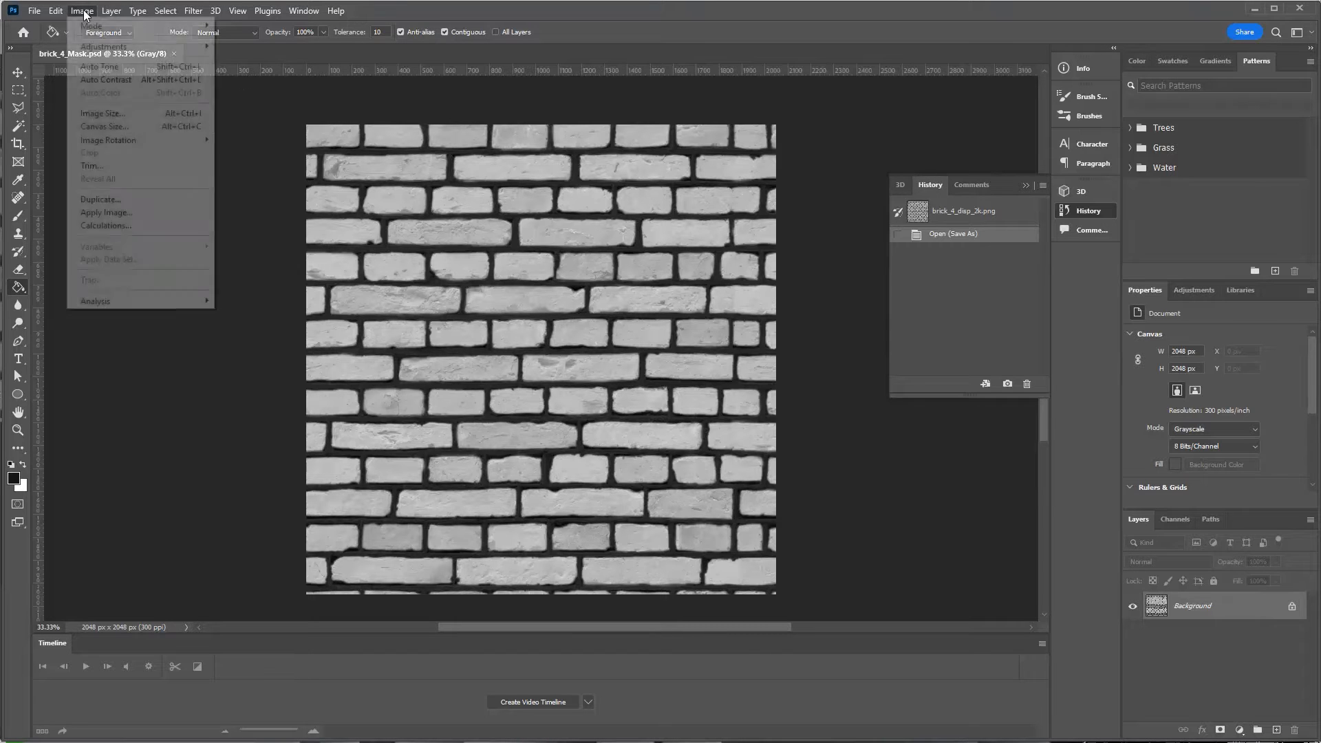
mouse_move(92, 46)
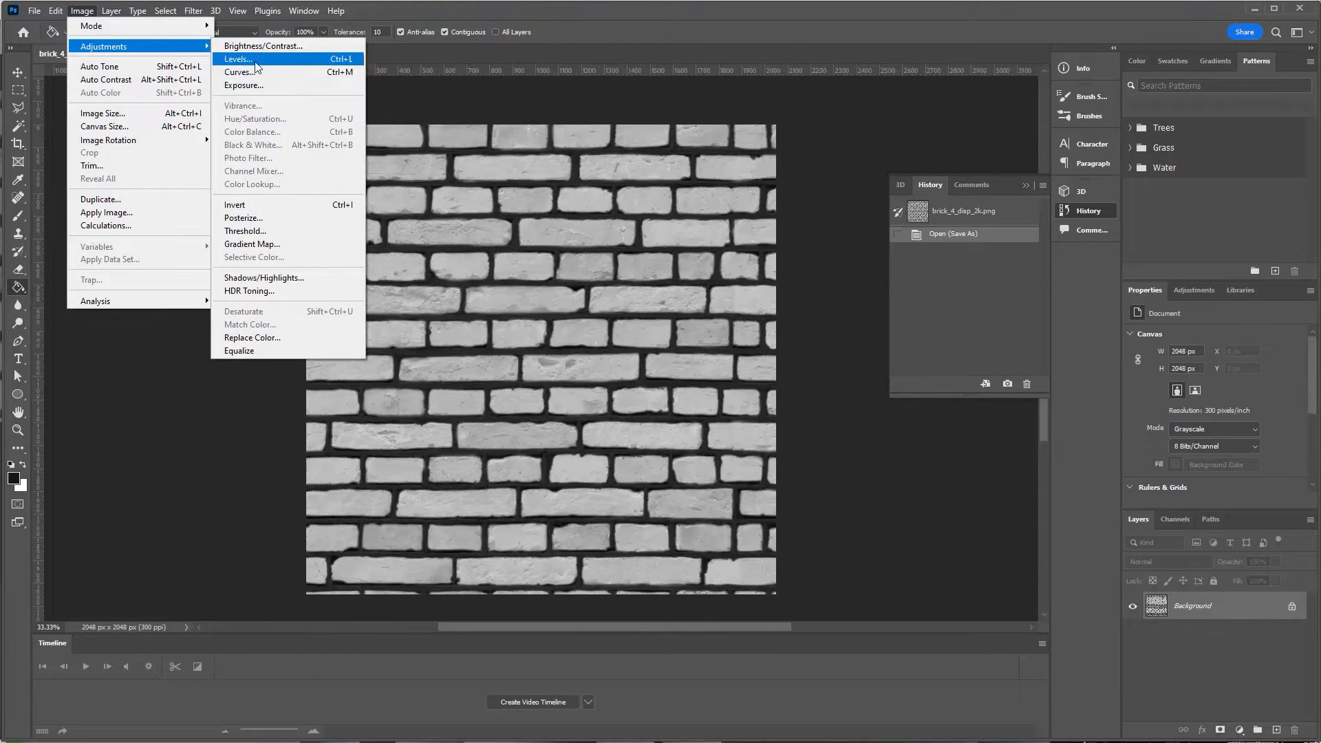
left_click(241, 59)
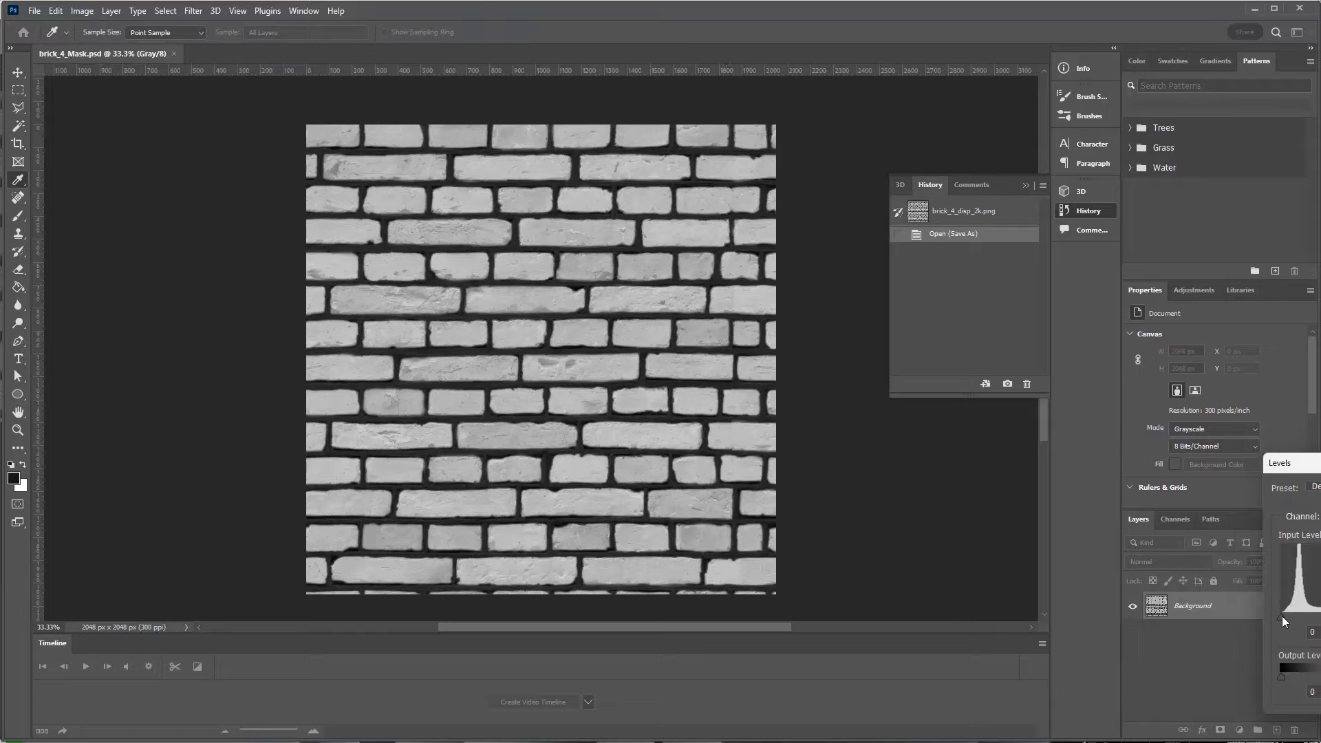
Apply Levels with black input about 73 and white input 91 for a crisp mask.
left_click_drag(1282, 616, 1316, 616)
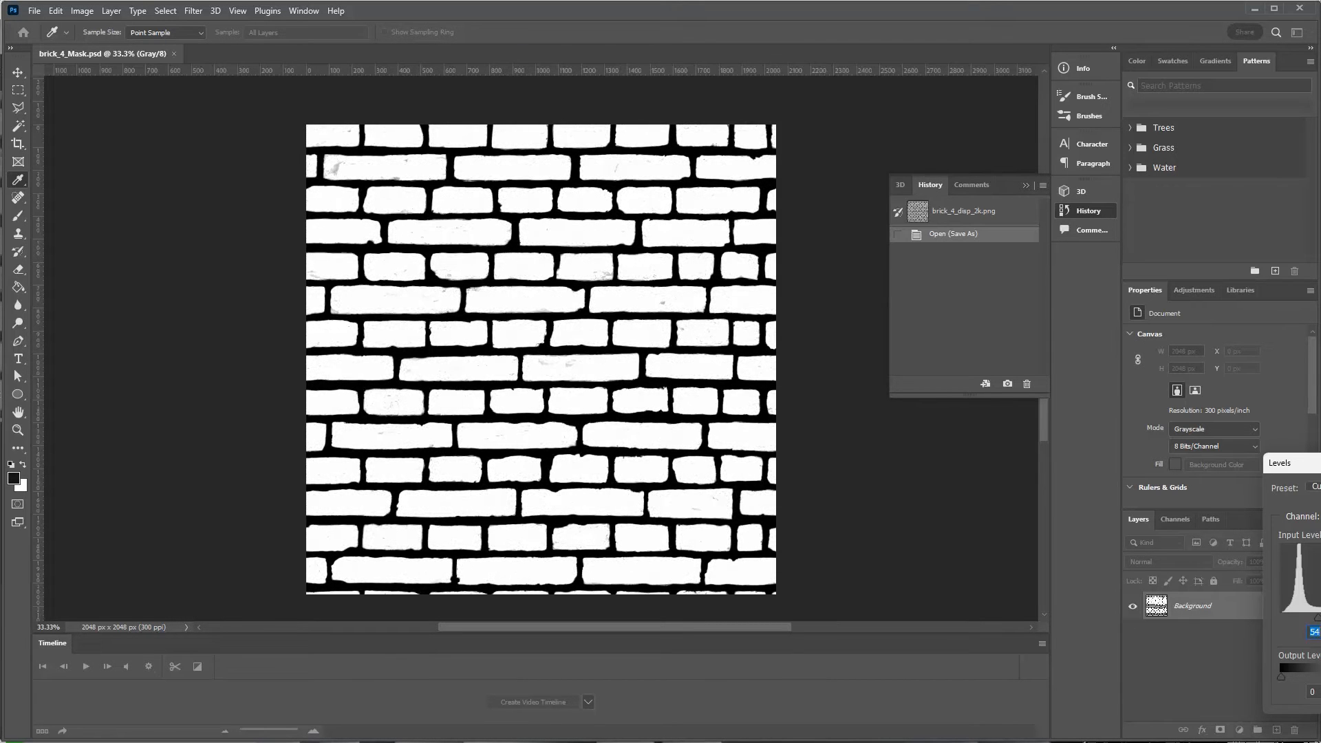
left_click_drag(1319, 617, 1320, 617)
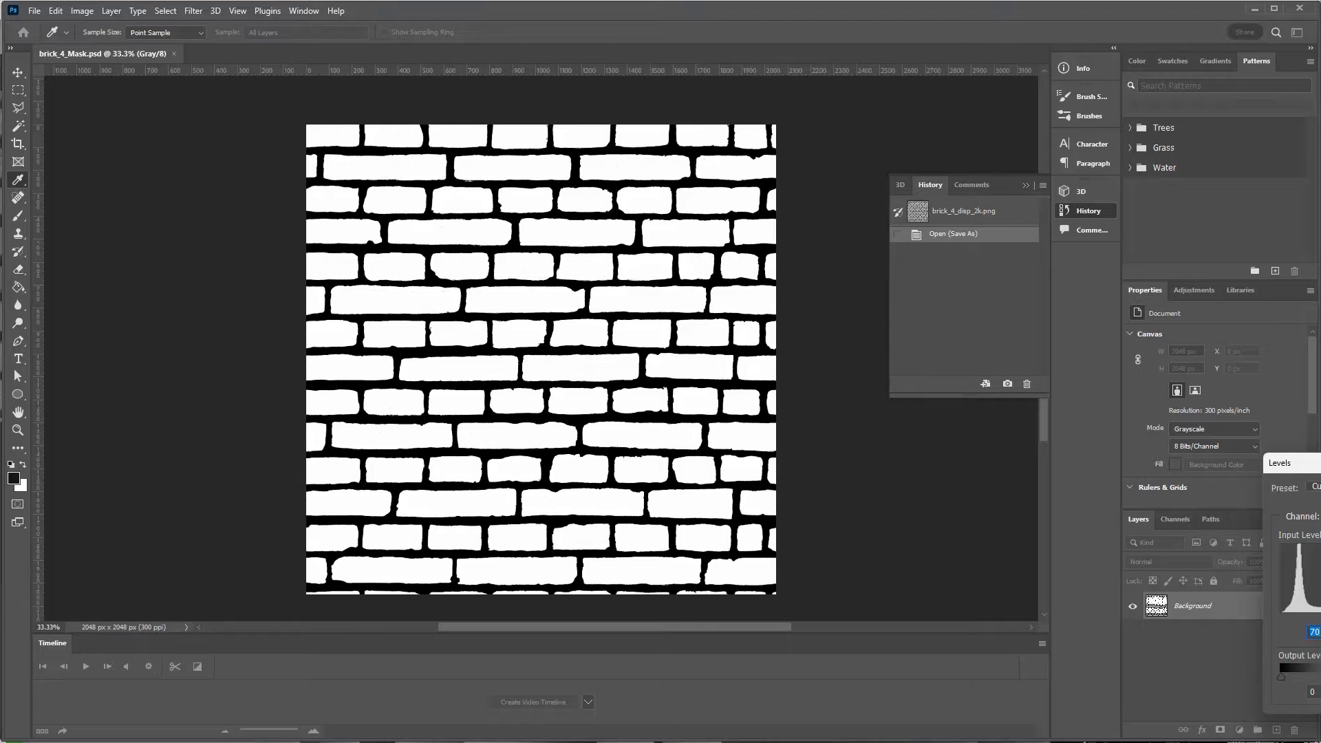
left_click_drag(1320, 466, 997, 414)
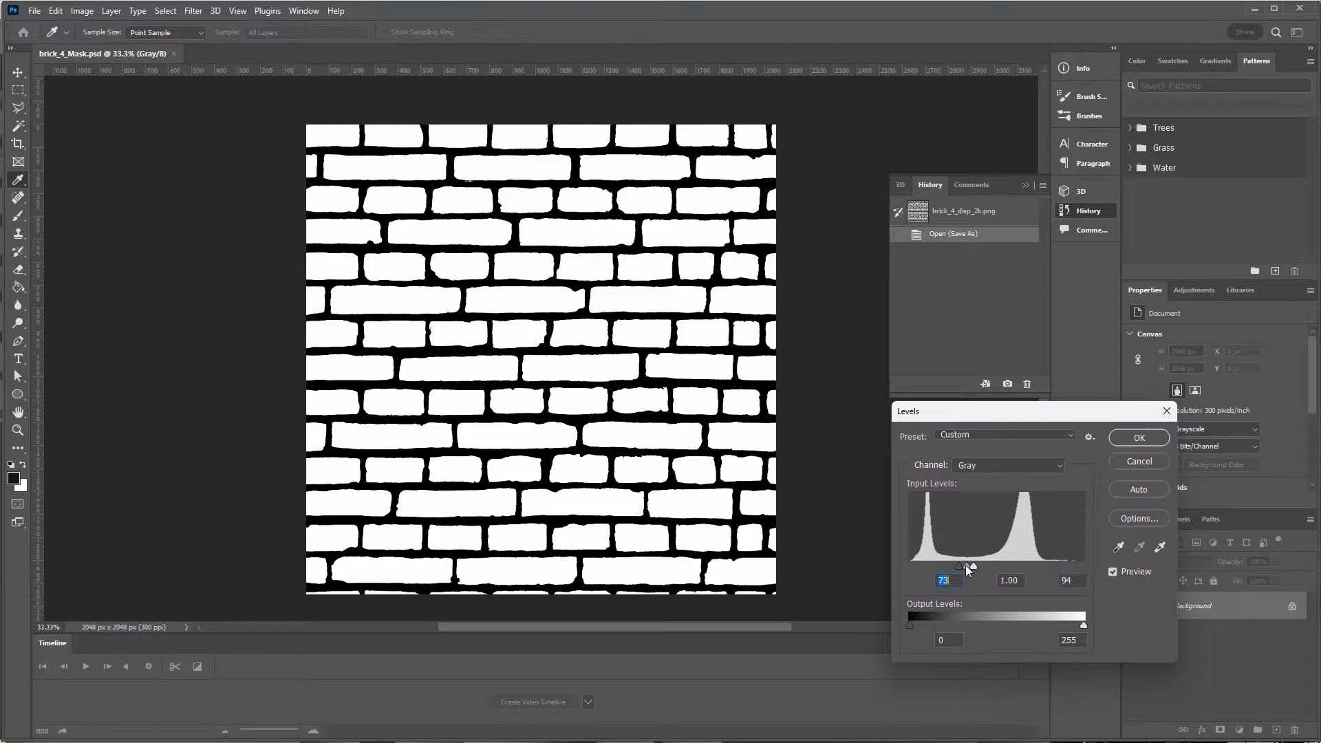
left_click_drag(974, 566, 972, 566)
left_click(1139, 439)
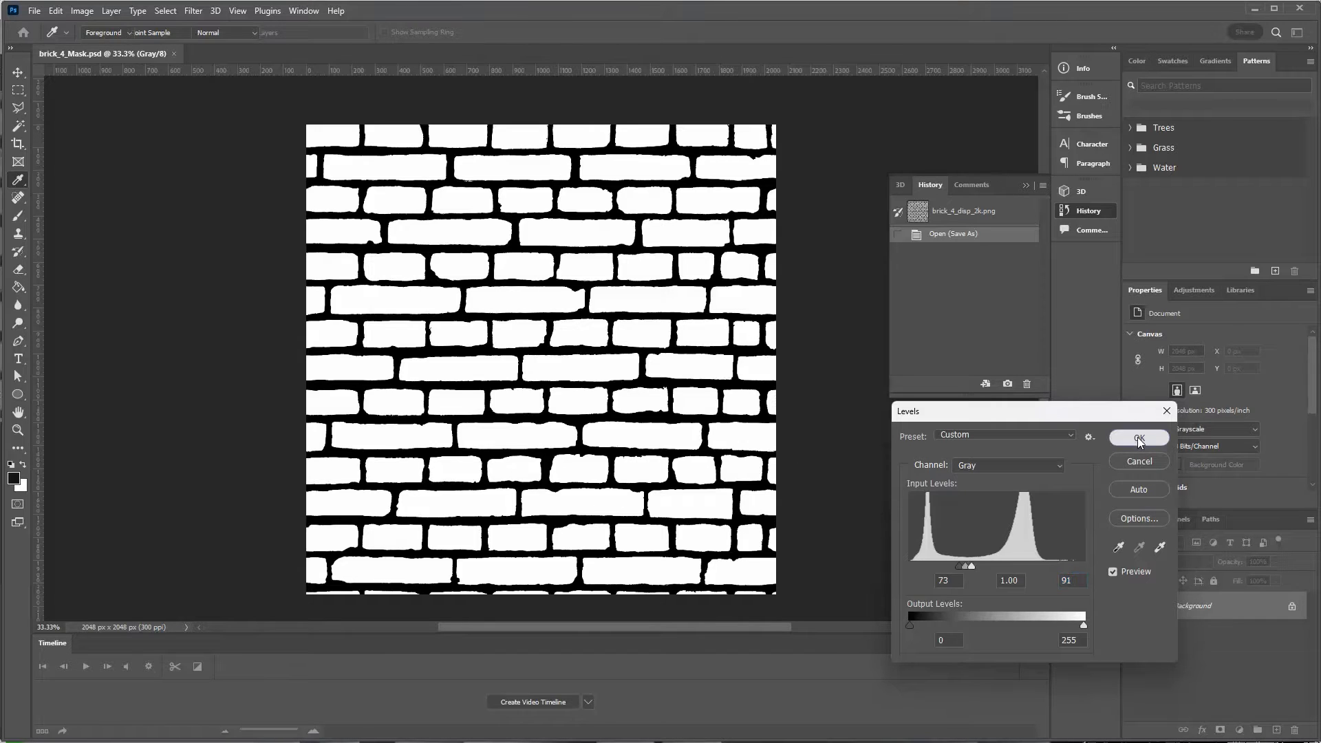
left_click(17, 73)
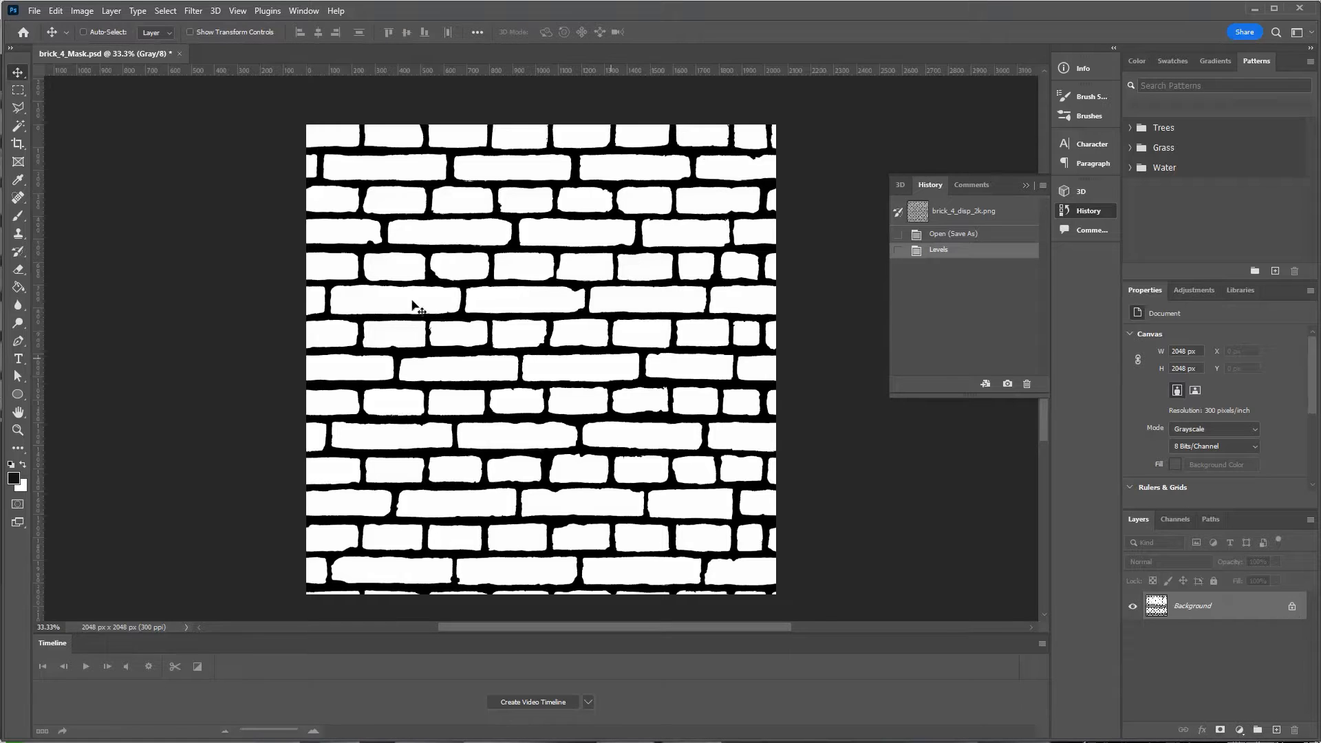
Unlock the Background layer and enlarge the canvas to 300% × 300%.
left_click(1292, 608)
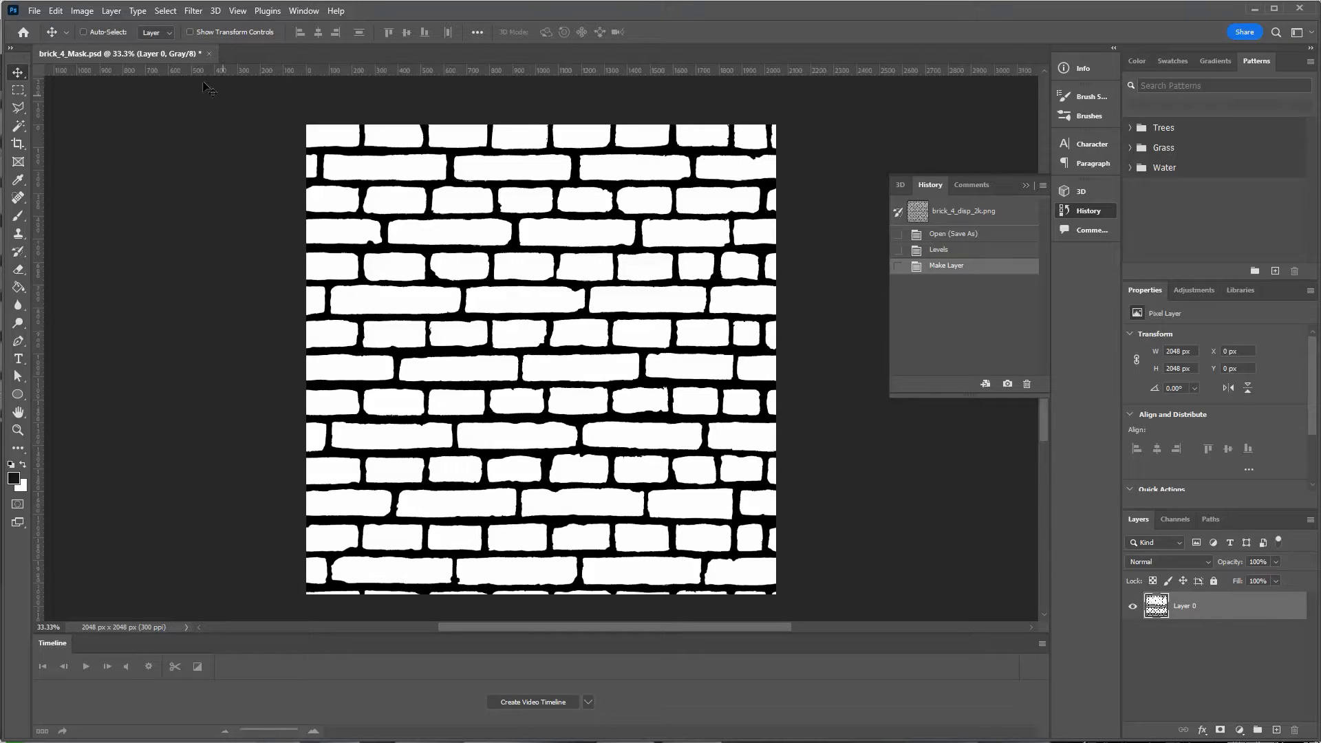
left_click(82, 11)
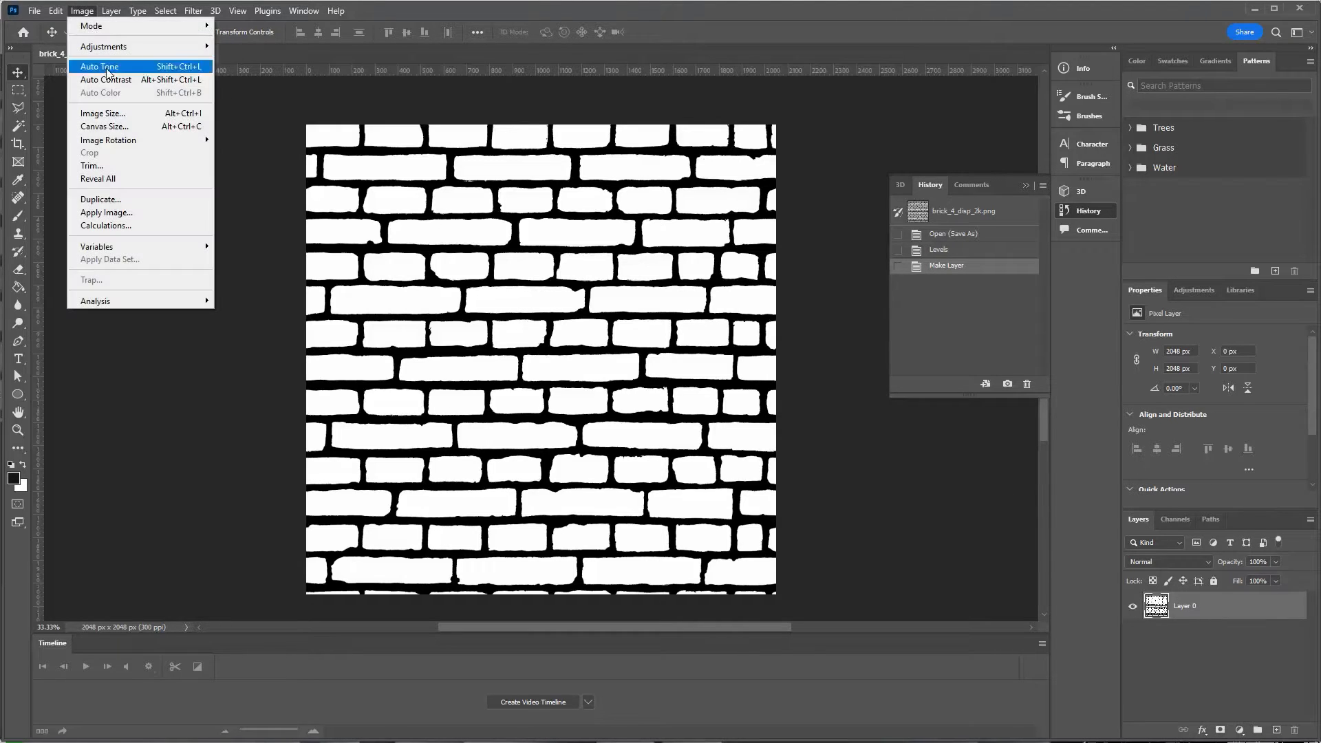
left_click(125, 126)
left_click(1202, 292)
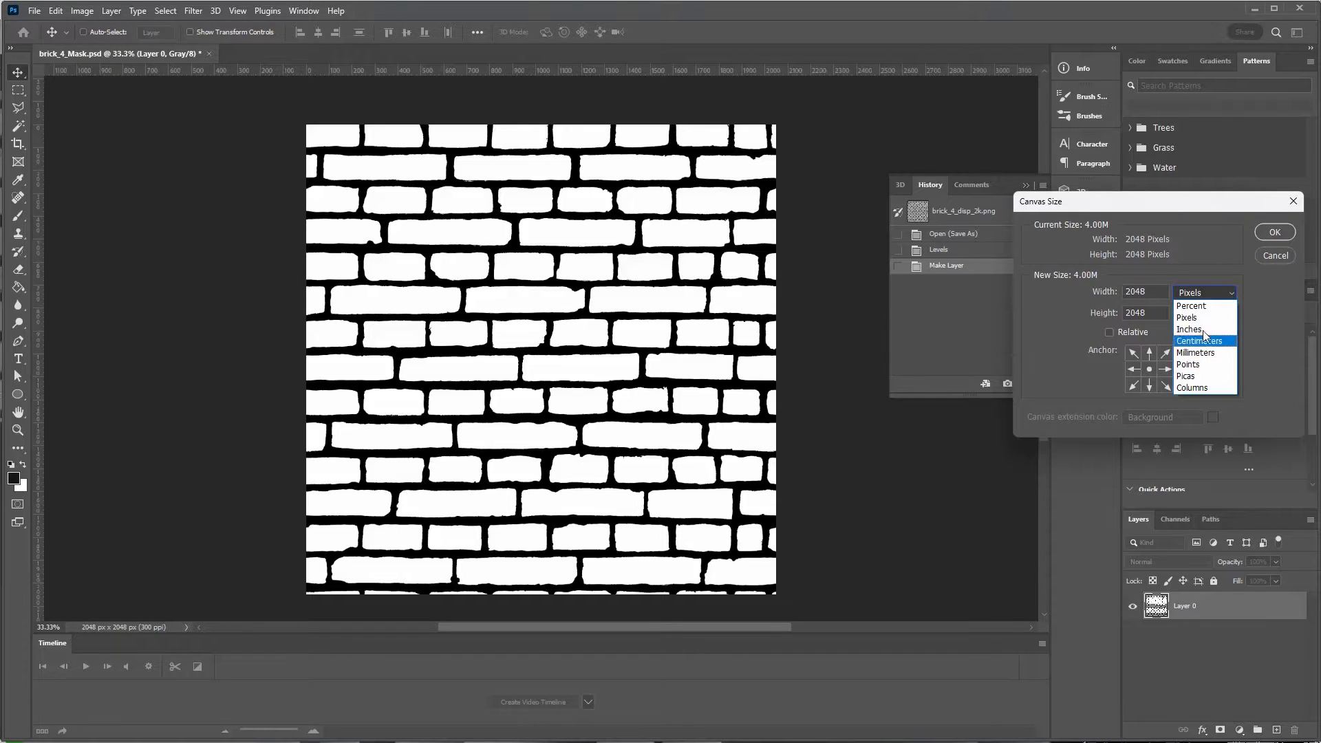
left_click(1191, 306)
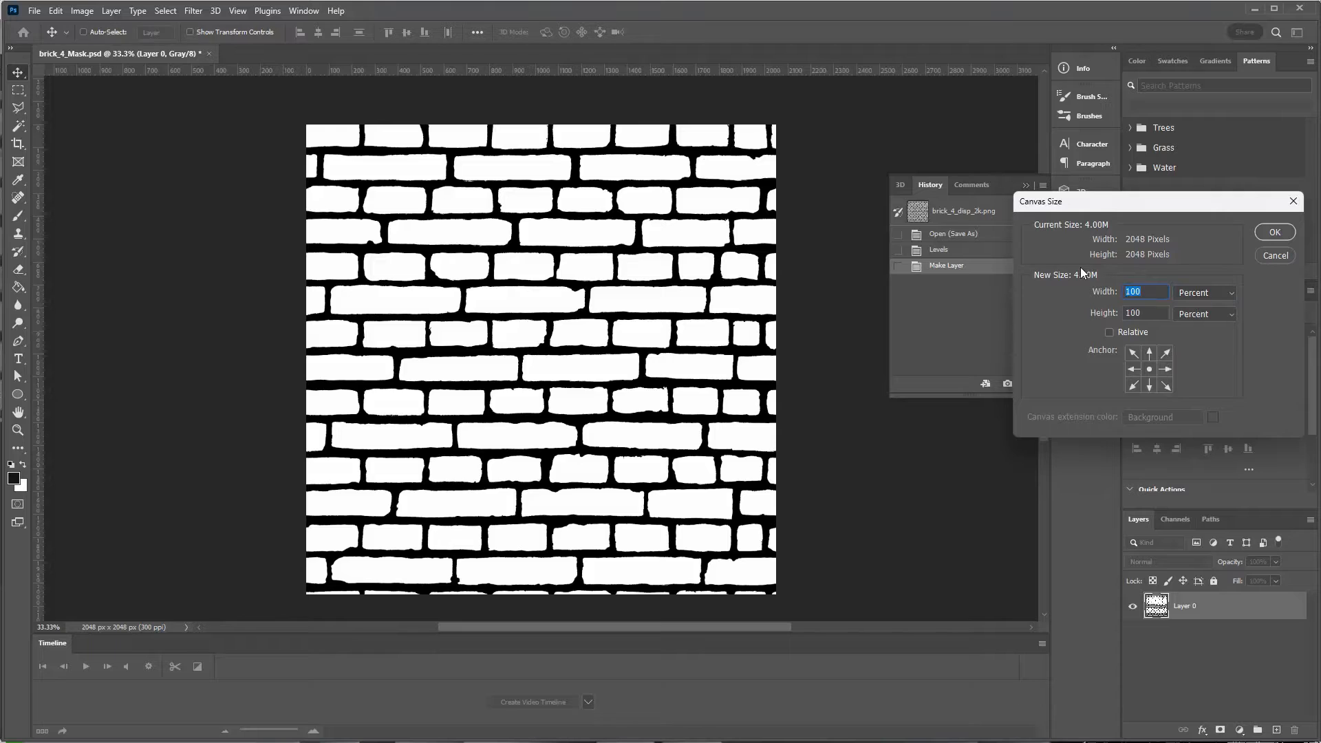
type("300")
key("Tab")
type("300")
key("Tab")
left_click(1264, 236)
Zoom out and Alt-drag copies of the bricks to tile the enlarged canvas.
key("ctrl+minus")
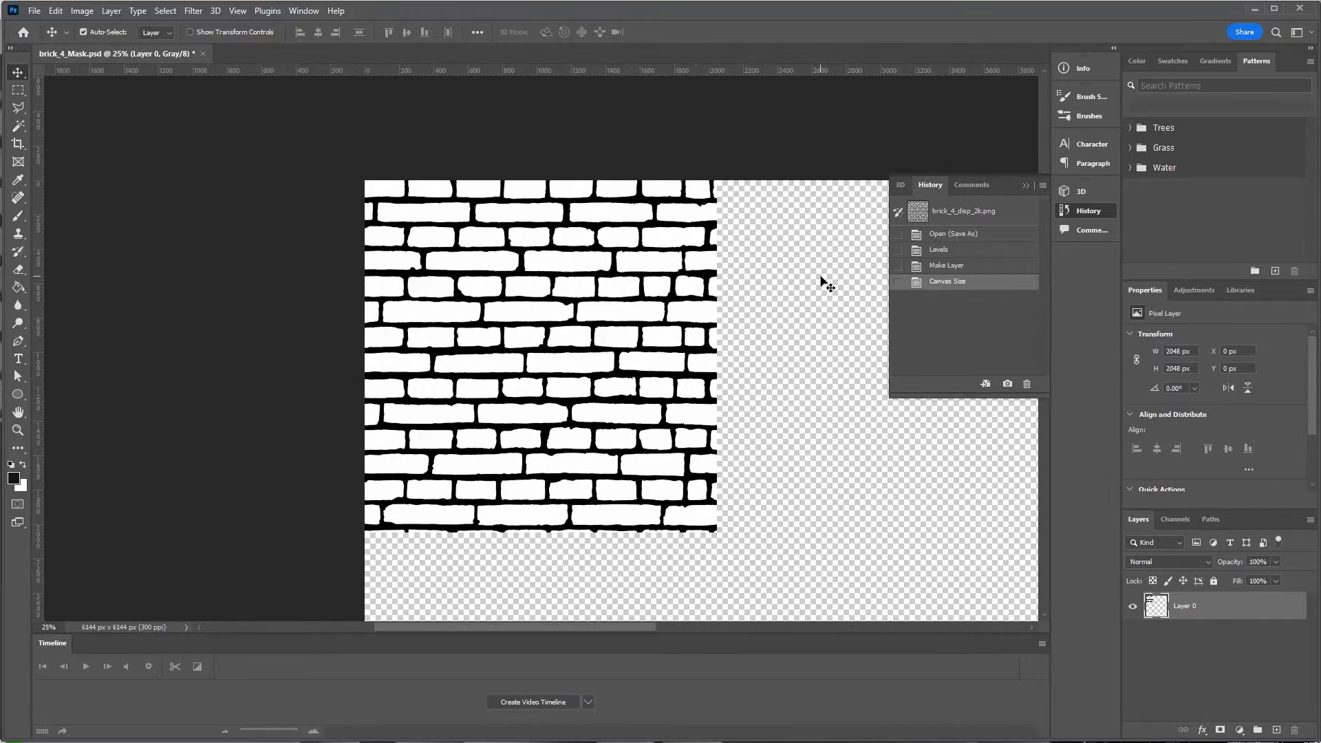
key("ctrl+minus")
key("ctrl+minus")
left_click_drag(744, 268, 536, 167)
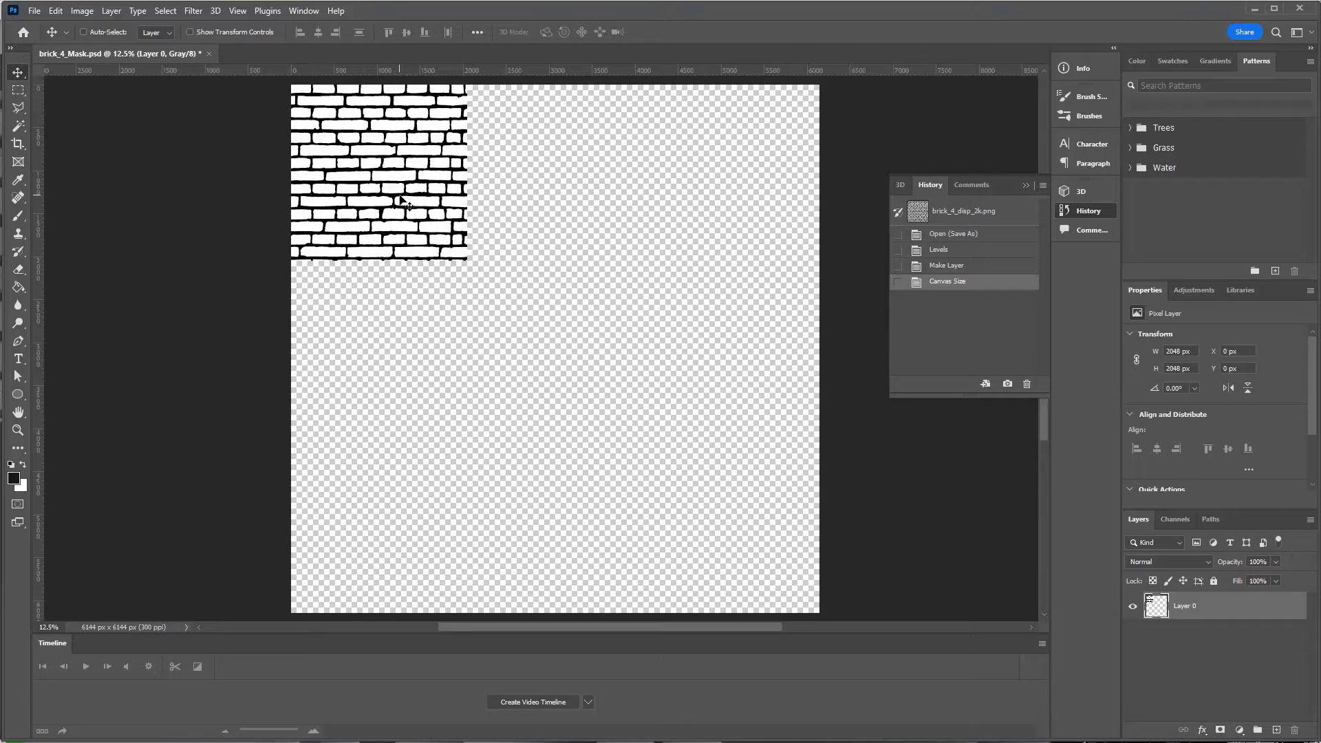
left_click_drag(400, 199, 569, 198, "alt")
left_click_drag(559, 198, 724, 542, "alt")
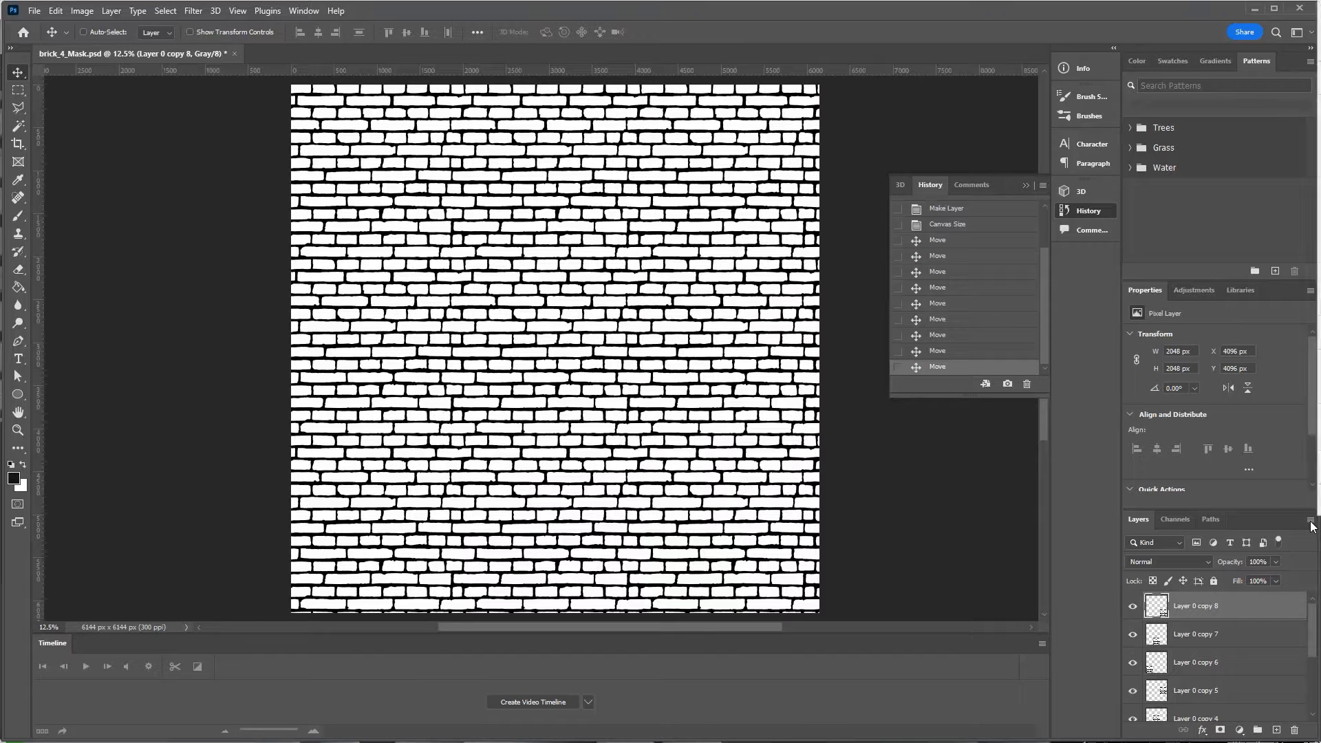
Flatten the brick tiles, add a new layer and marquee a tall strip down the canvas.
left_click(1320, 441)
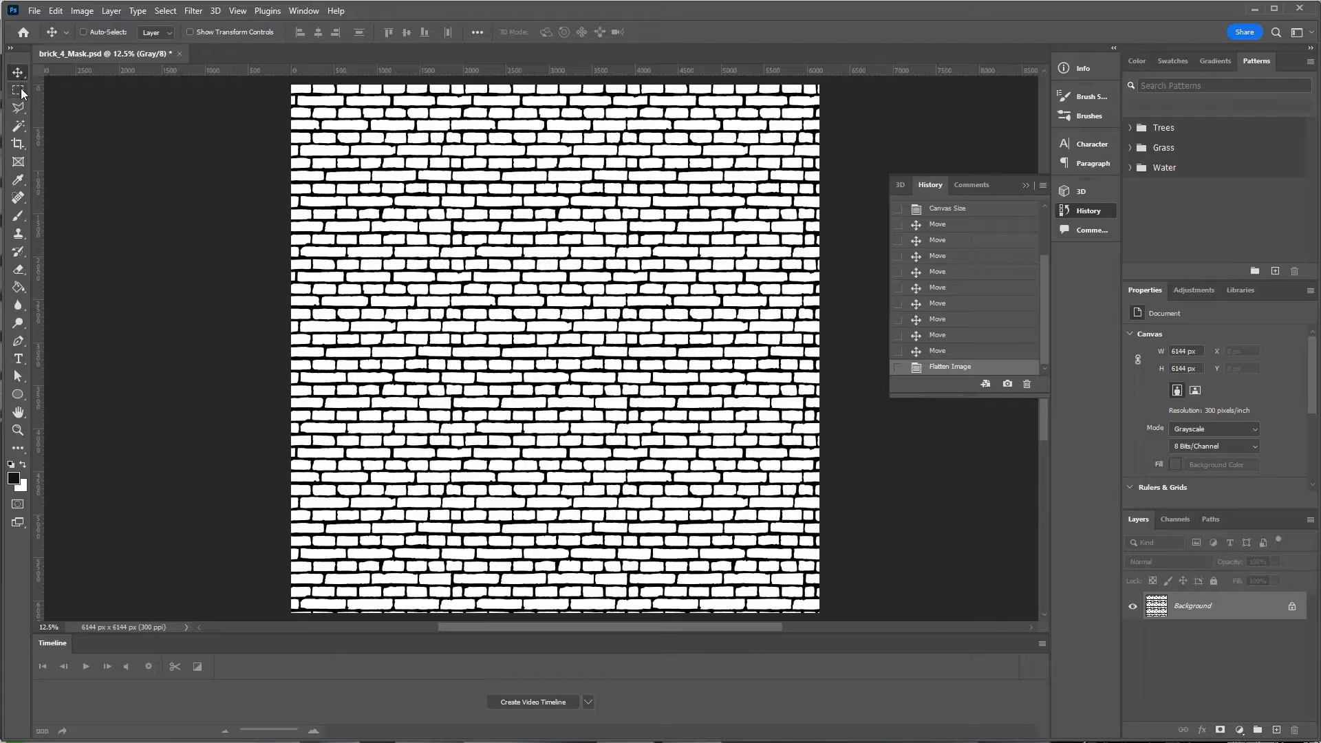
left_click(1274, 731)
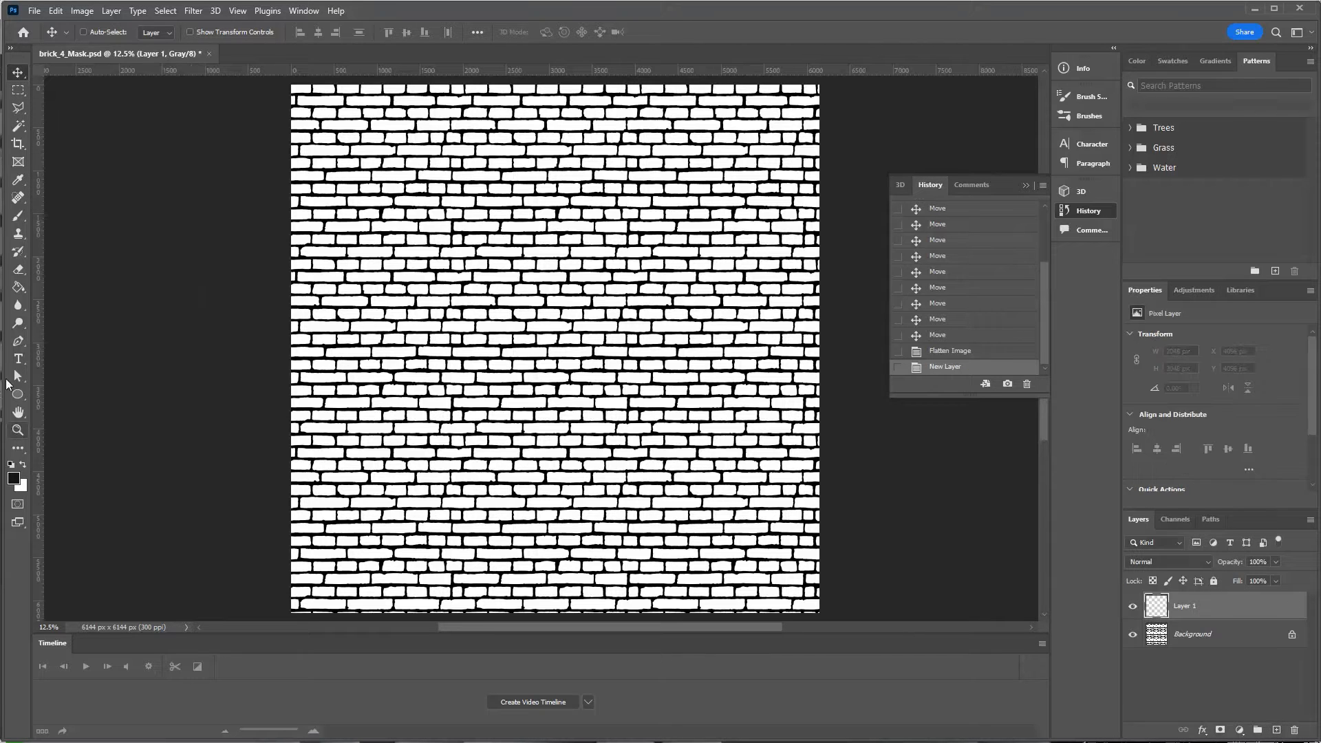
key("m")
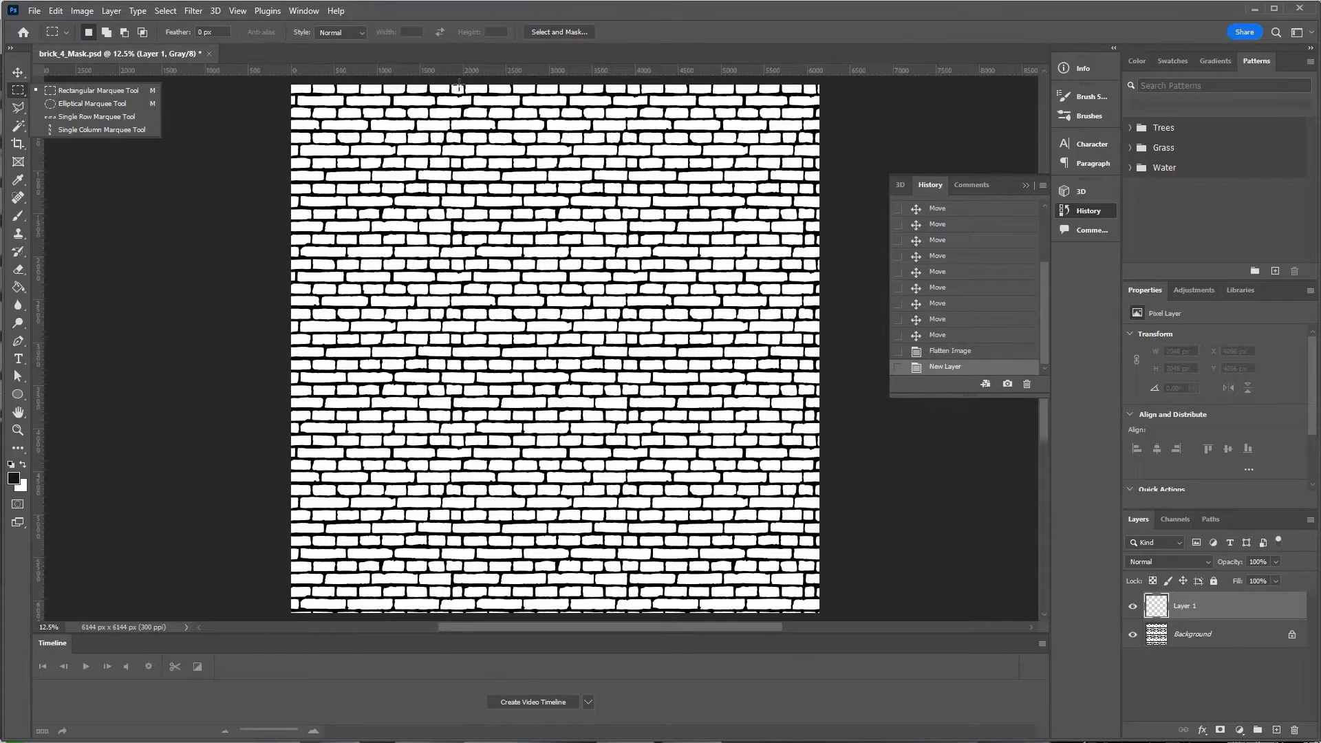
left_click_drag(463, 91, 521, 606)
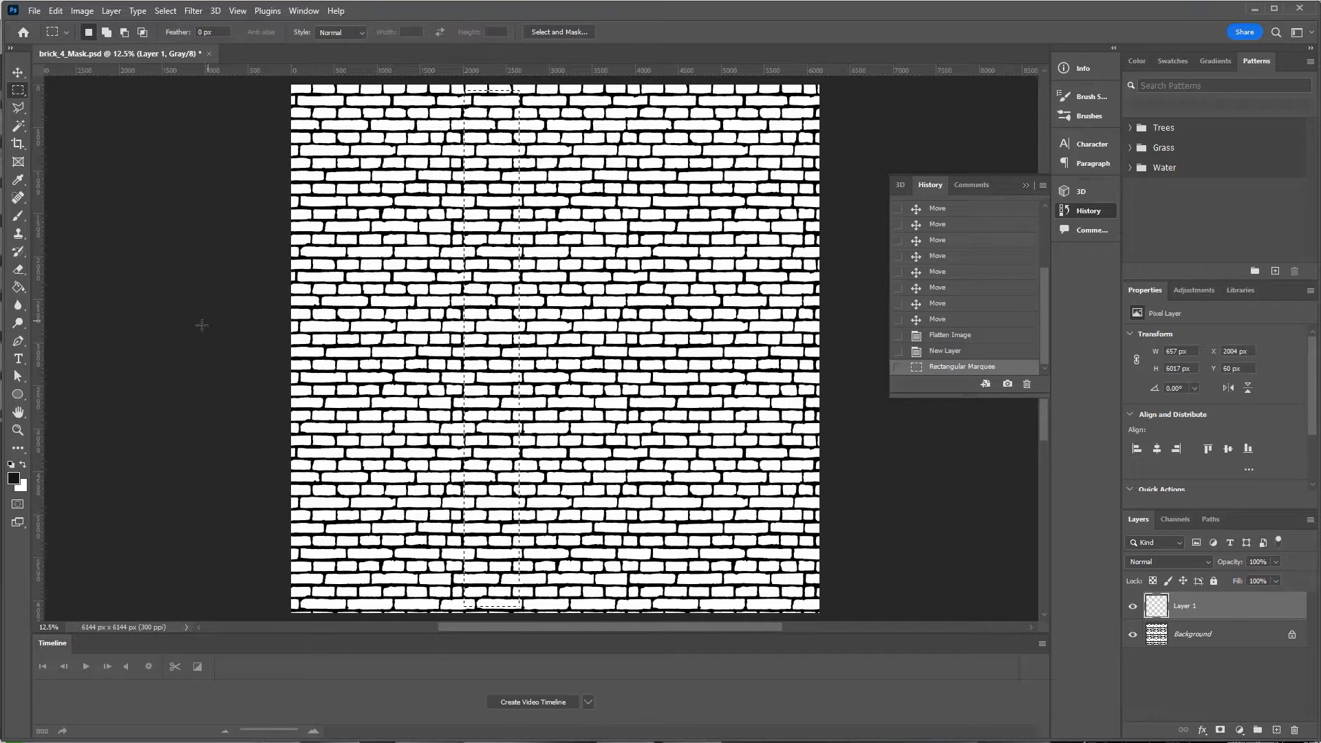
Fill the strip with a dark-to-white vertical gradient and deselect.
left_click(19, 287)
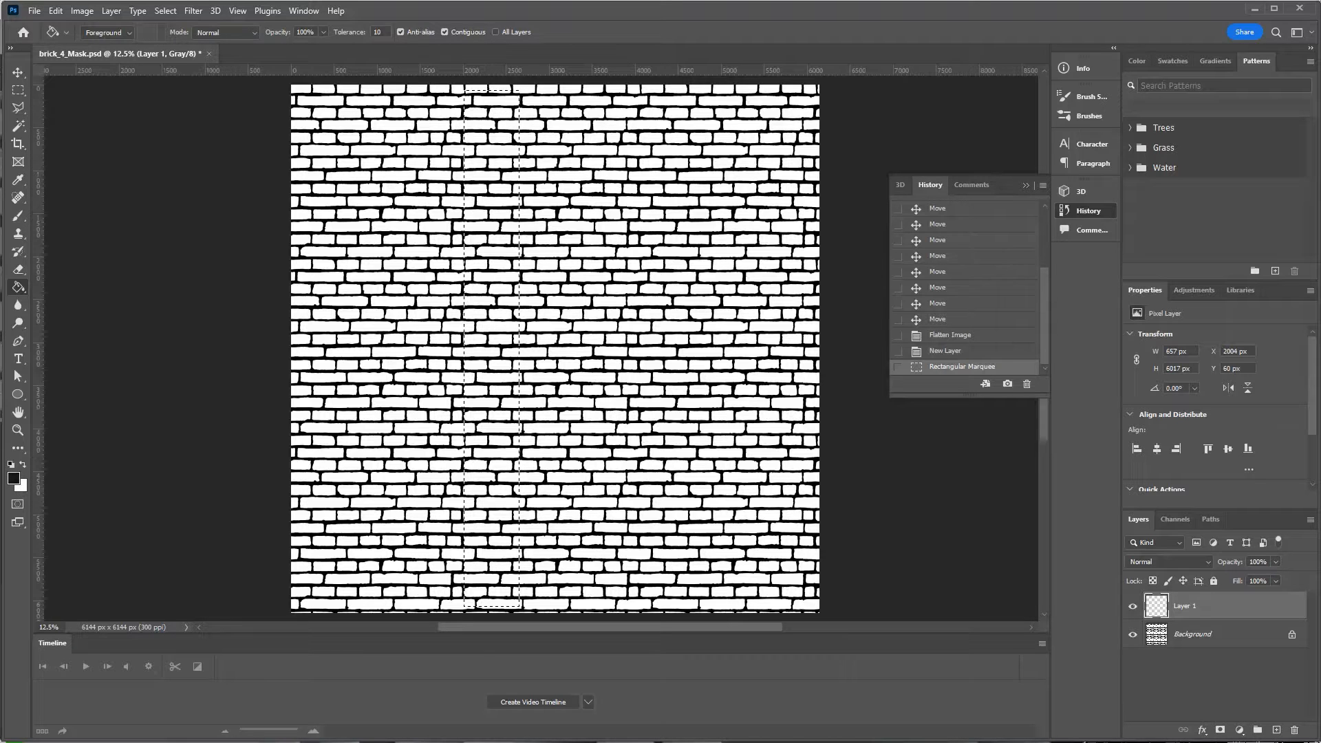
right_click(18, 287)
left_click(81, 288)
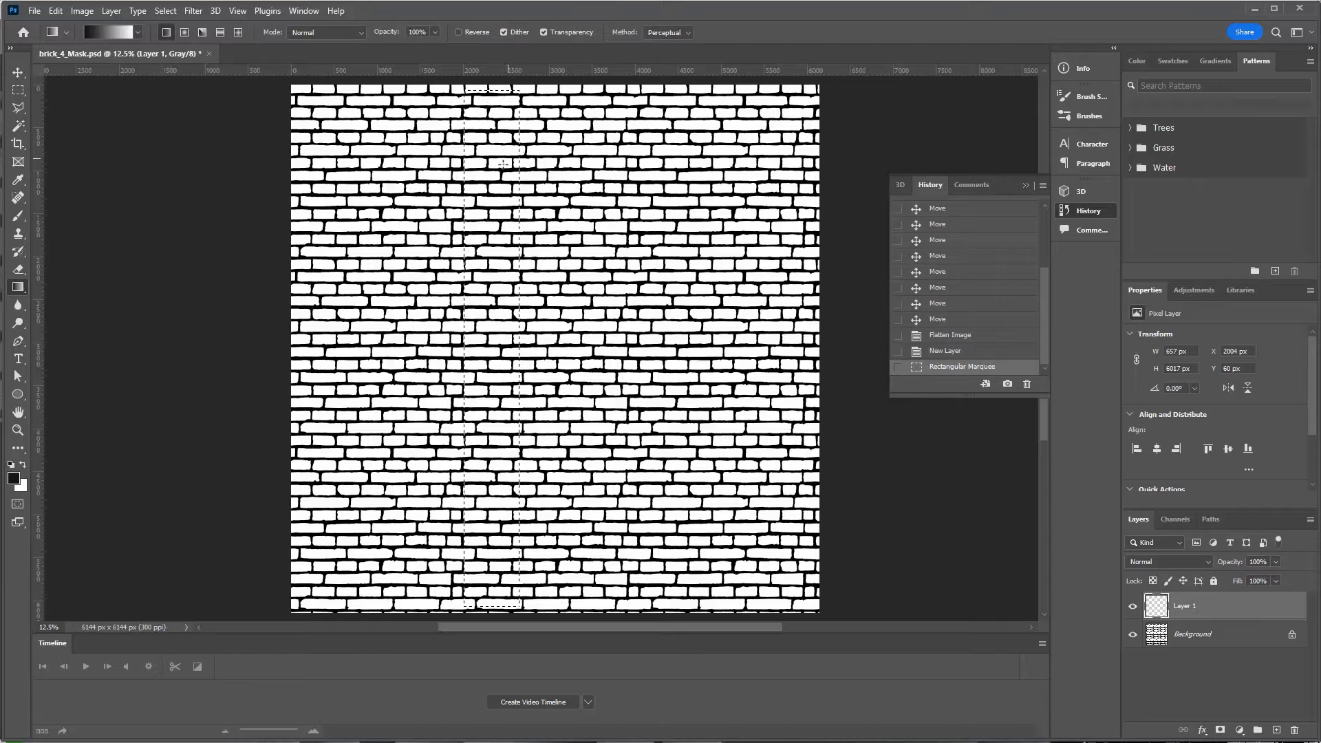
left_click_drag(490, 98, 489, 601)
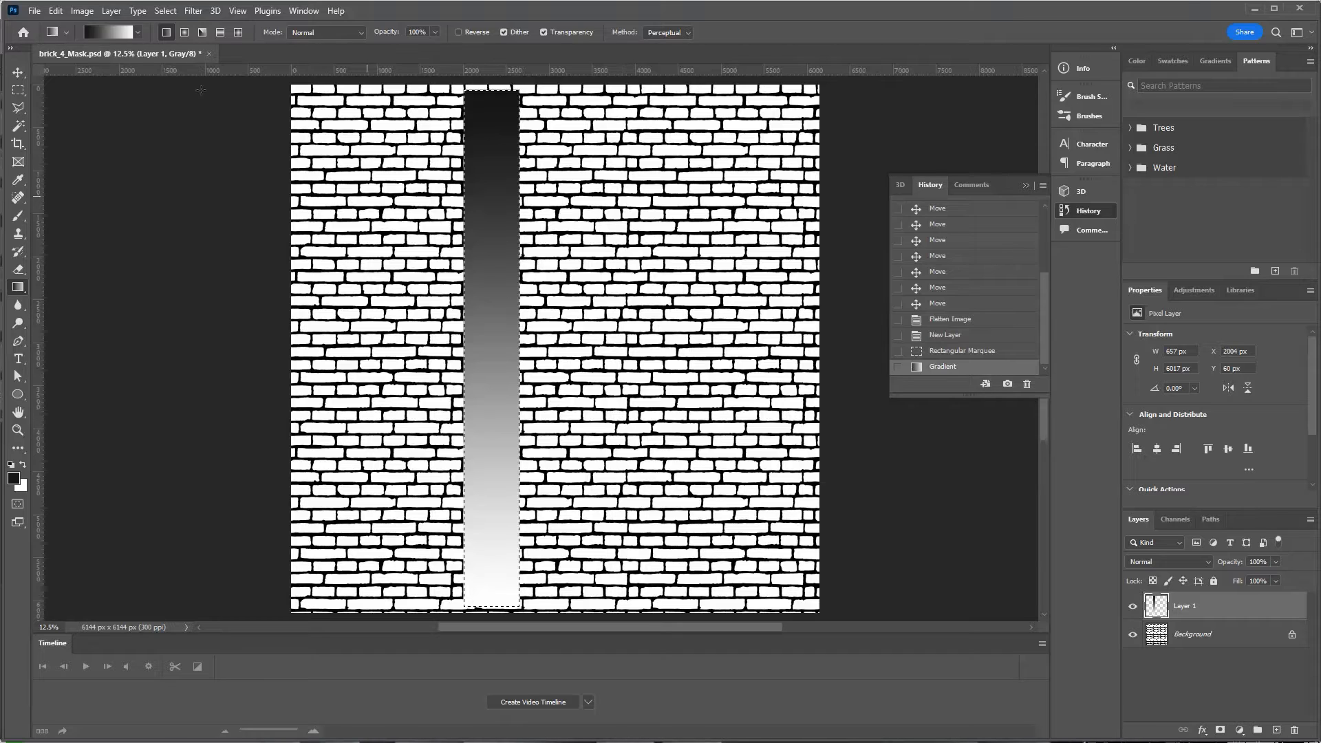
left_click(17, 72)
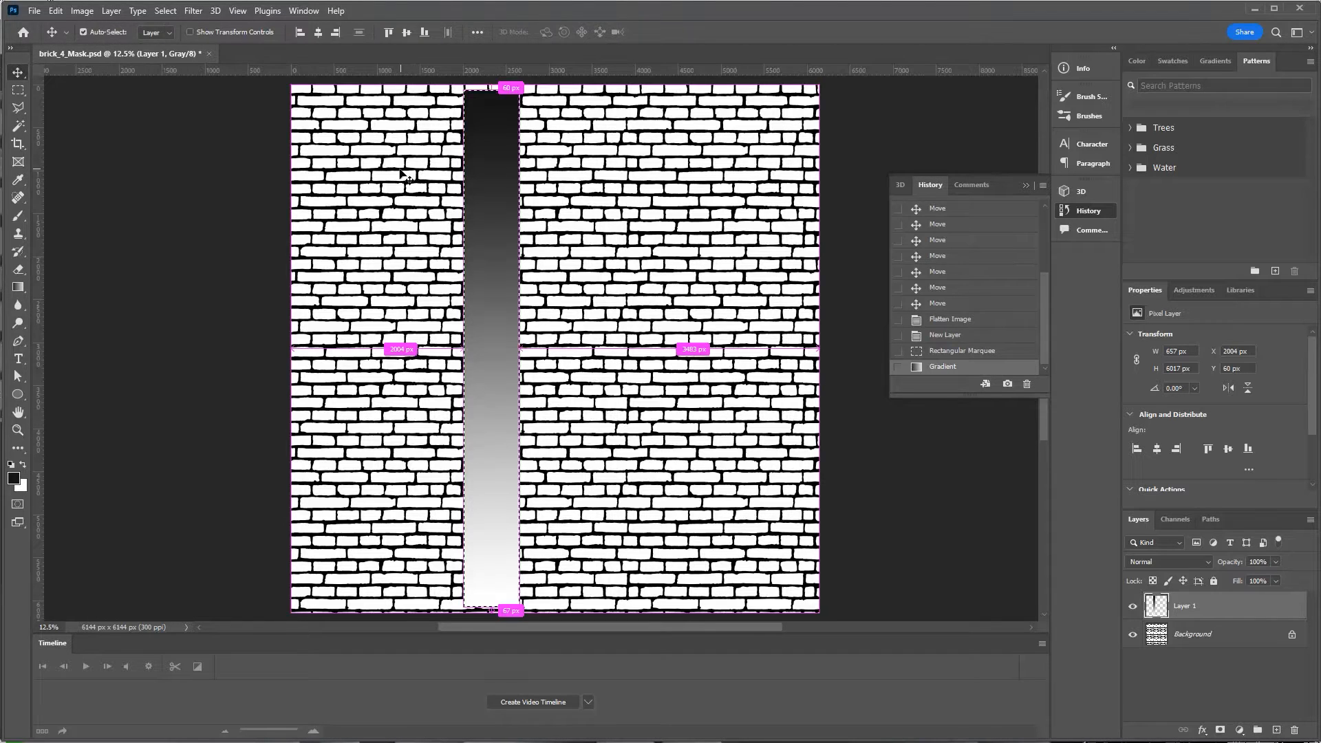
key("ctrl+d")
left_click(1233, 633)
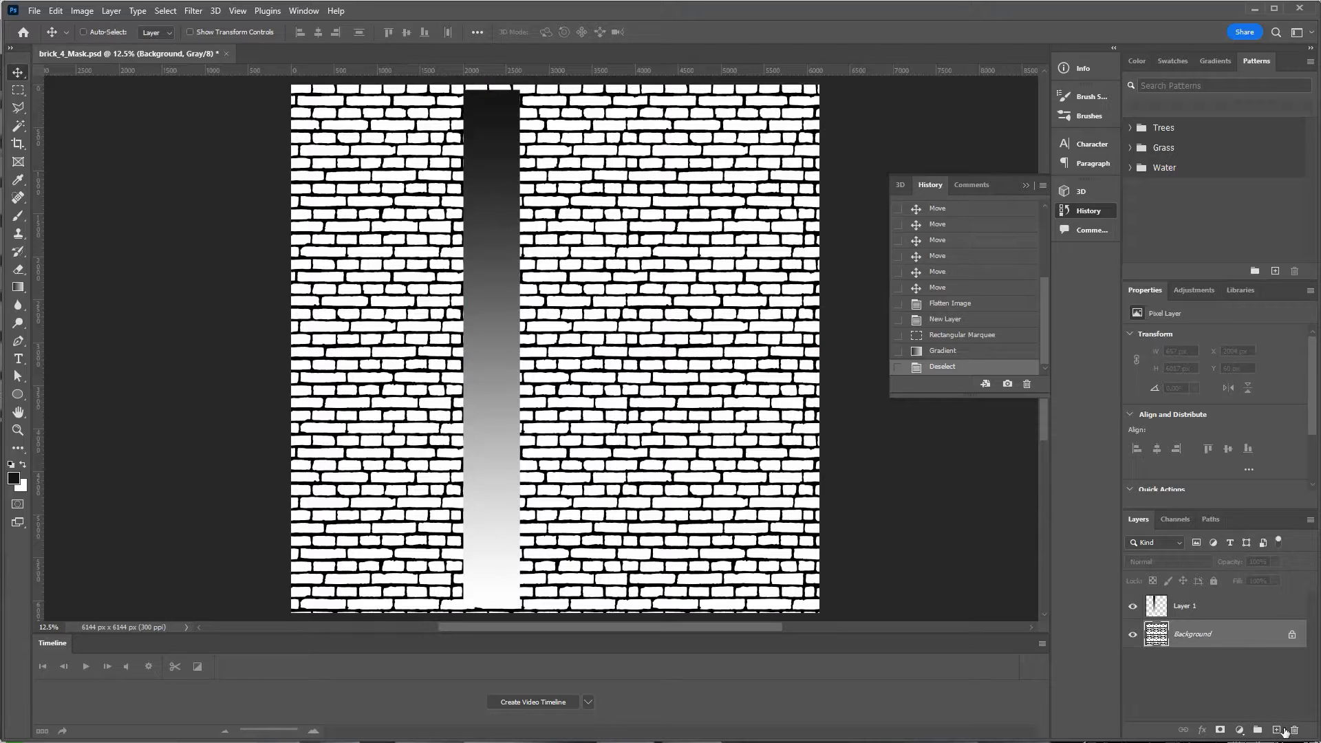
Convert the Background to Layer 0 and duplicate it as Layer 0 copy.
left_click_drag(1211, 637, 1259, 731)
left_click(1293, 634)
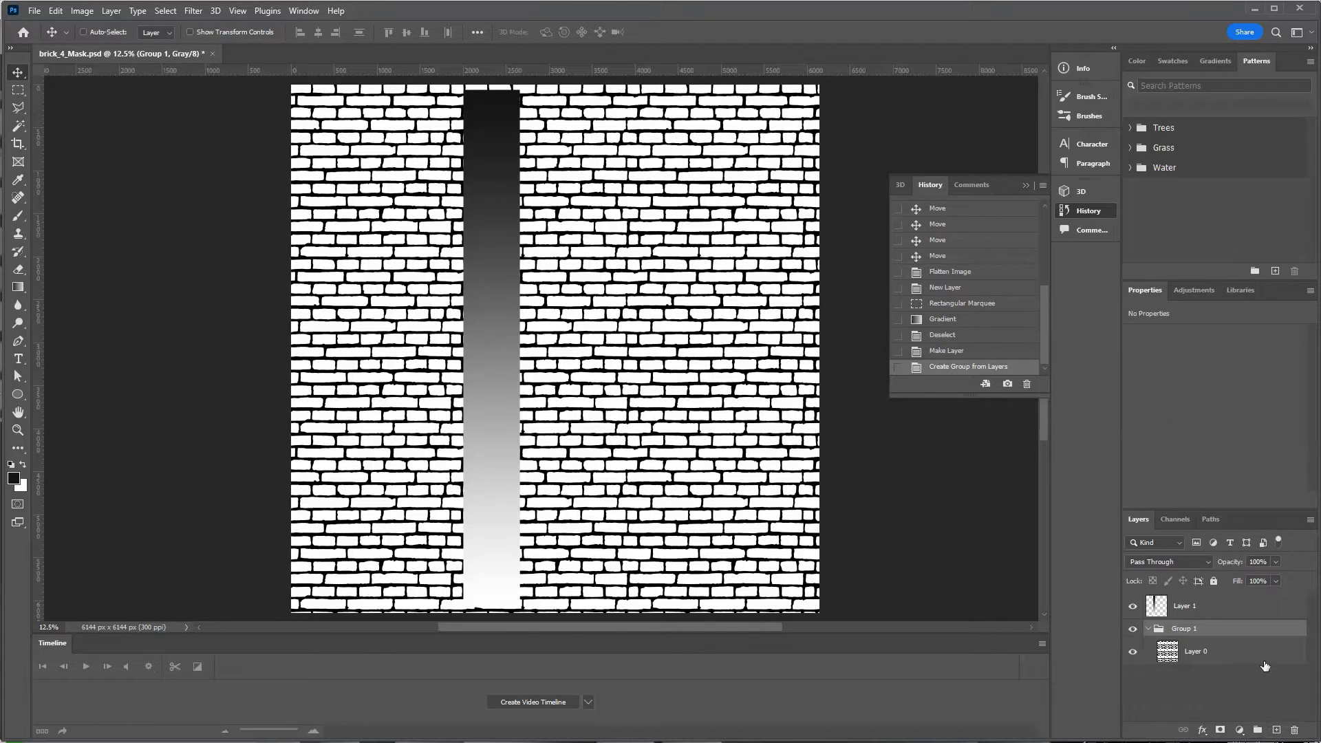
key("ctrl+z")
left_click_drag(1259, 644, 1276, 730)
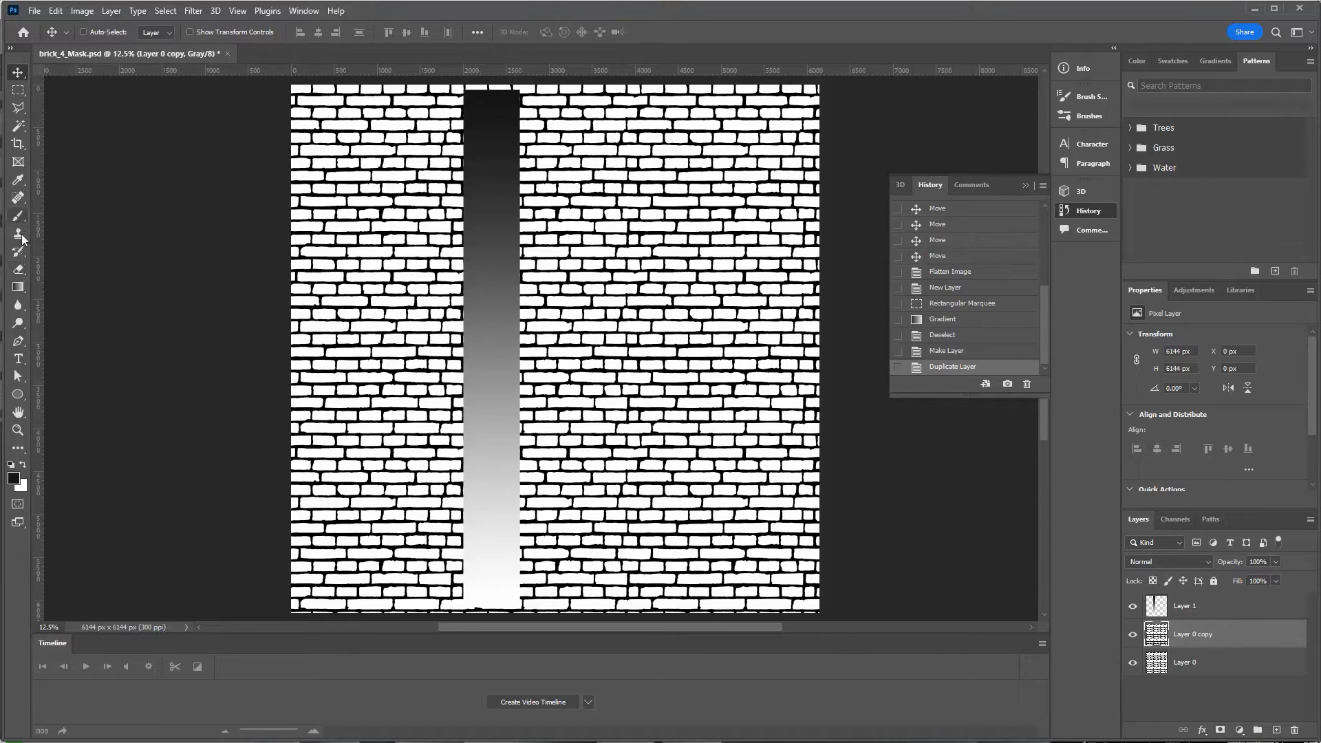
Select the Paint Bucket Tool from the fill tools group.
left_click(18, 288)
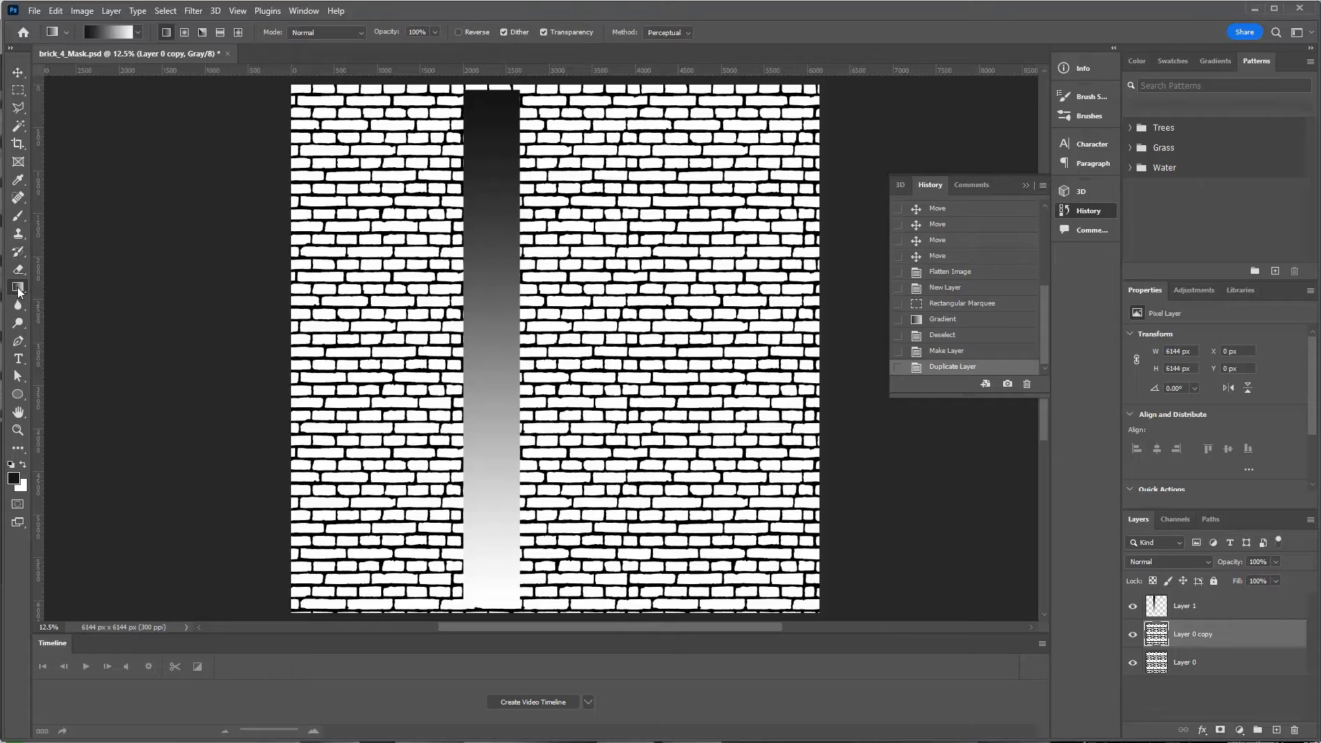
right_click(18, 288)
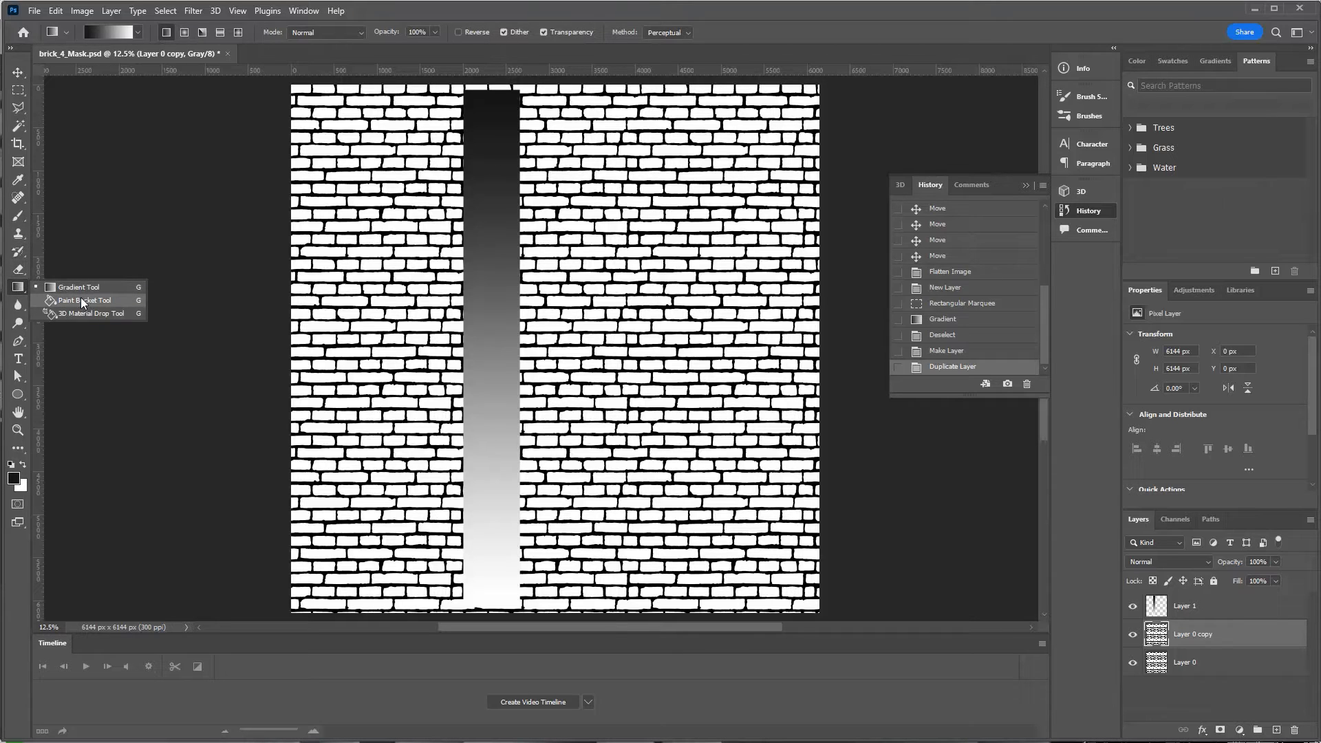
left_click(80, 301)
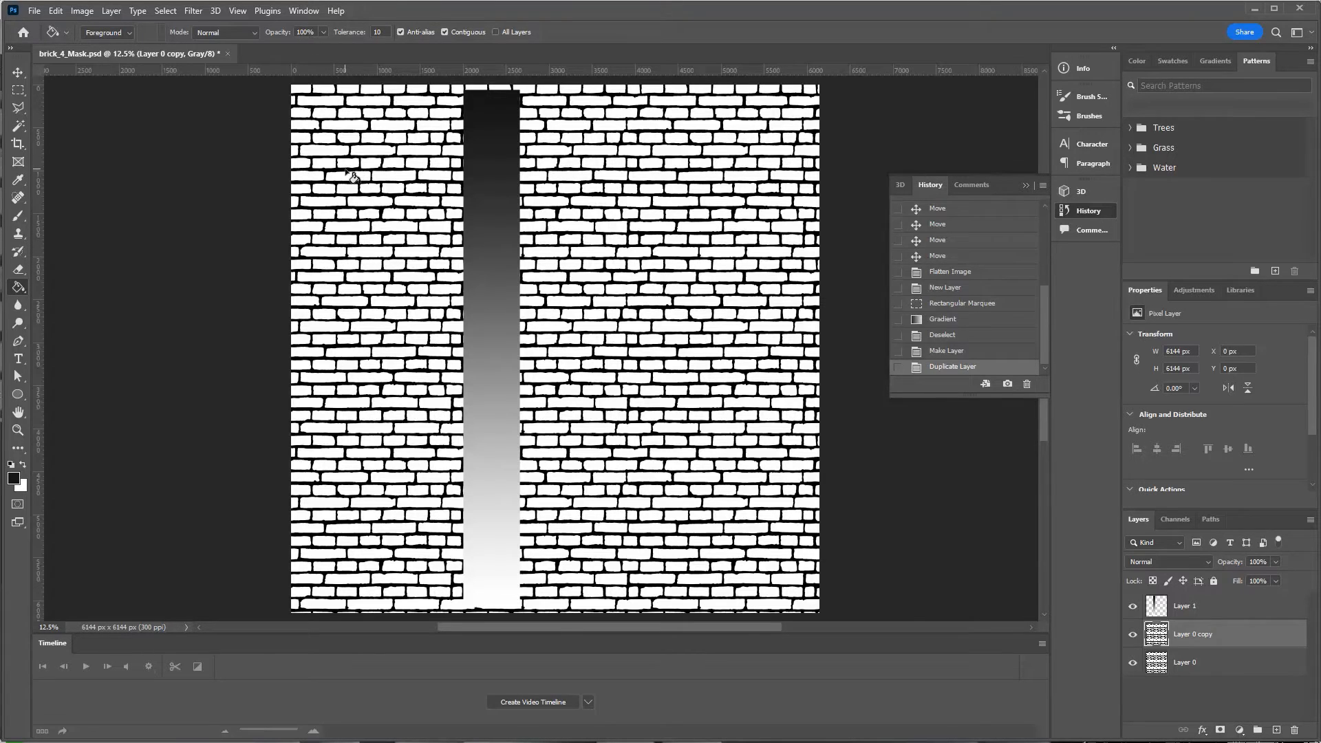
Zoom in on the bricks and sample a grey from the gradient strip on Layer 1.
key("ctrl+plus")
key("ctrl+plus")
key("ctrl+plus")
key("ctrl+plus")
key("ctrl+plus")
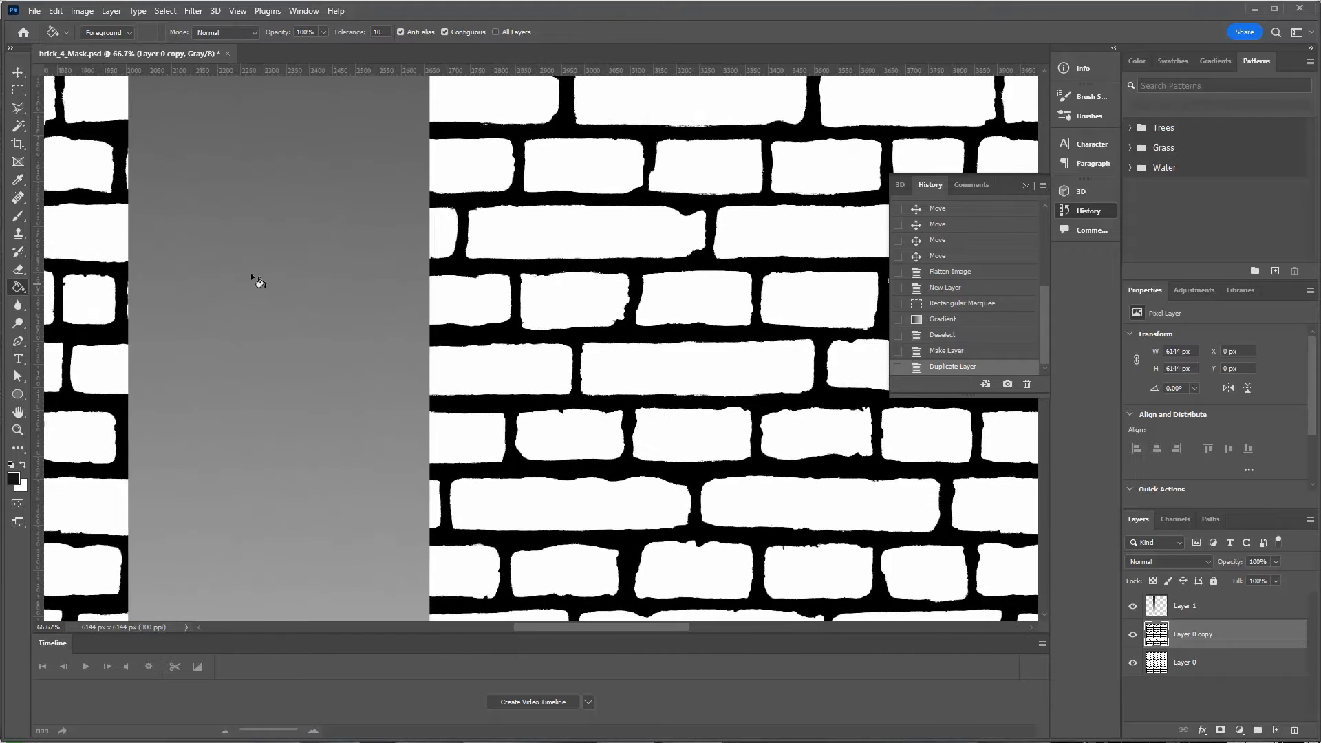
left_click(1169, 605)
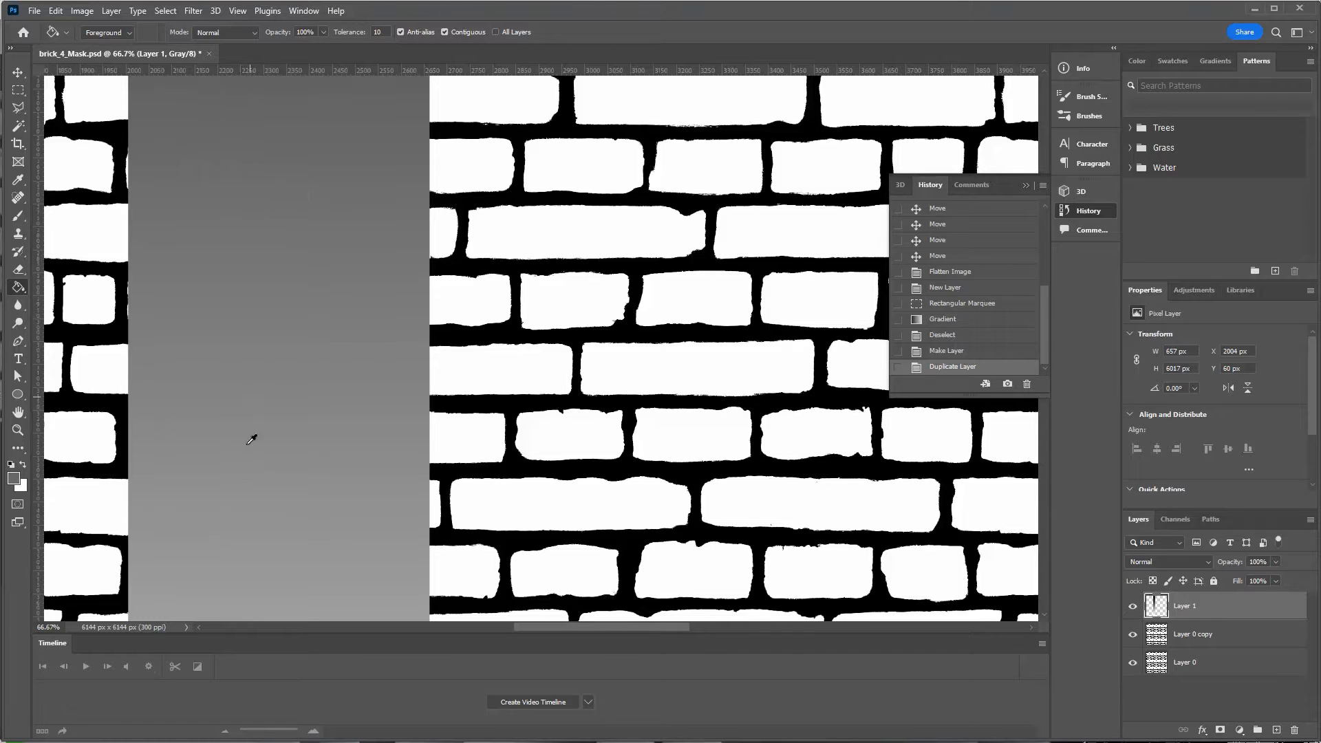
left_click(346, 247, "alt")
left_click(206, 403, "alt")
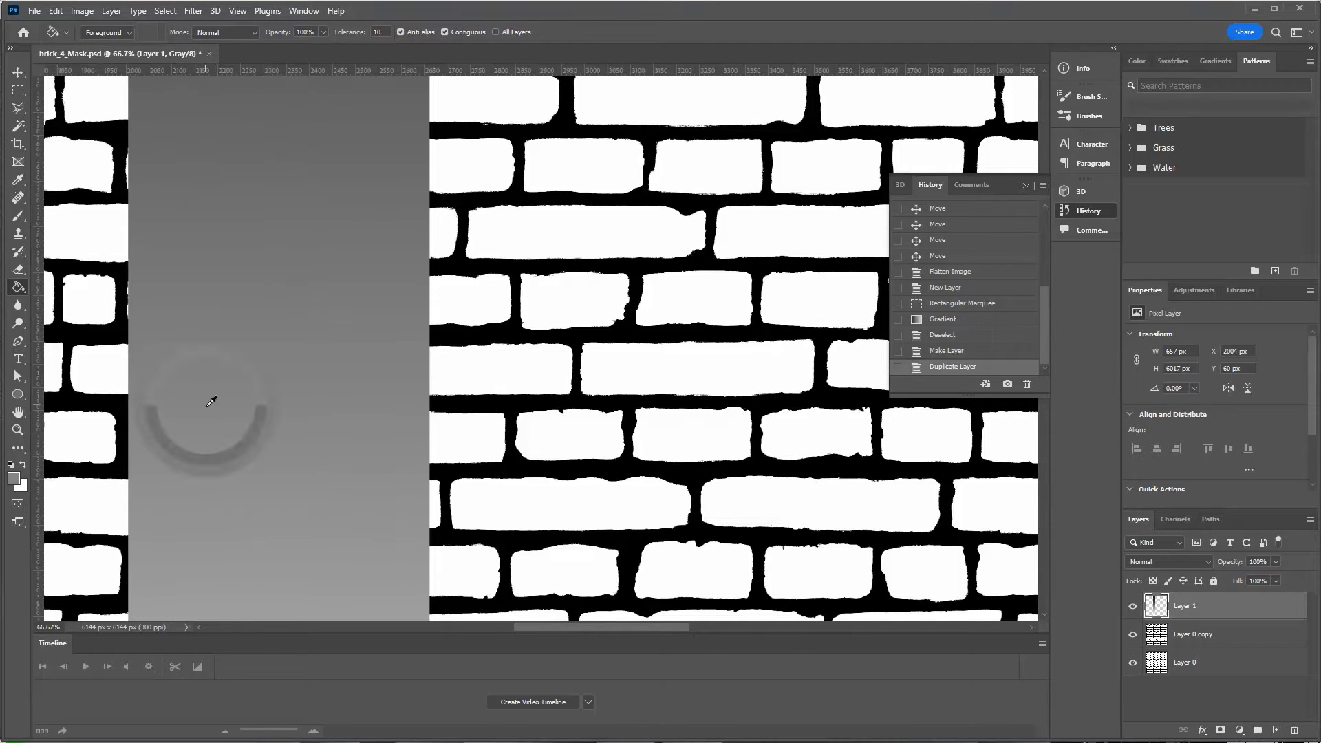
left_click(272, 527, "alt")
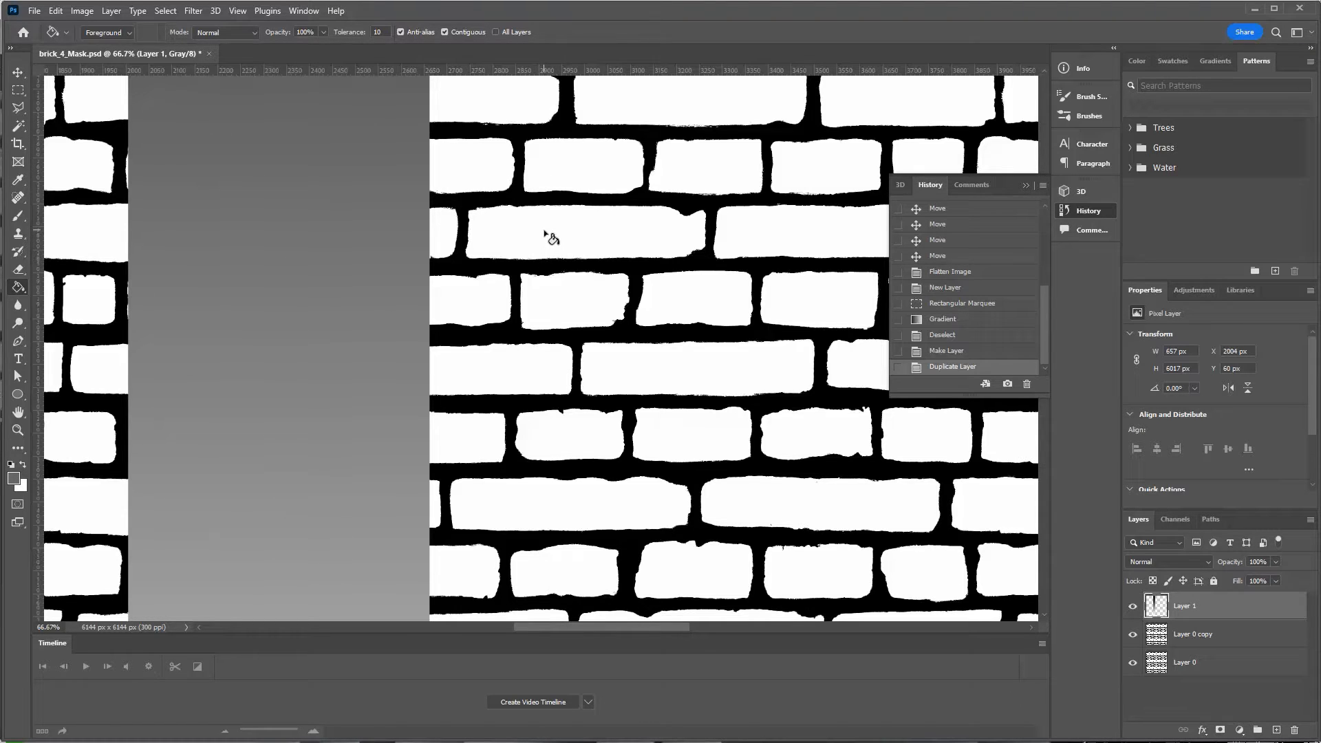
Paint-bucket fill one brick on Layer 0 copy with the sampled grey at Tolerance 100.
left_click(601, 237)
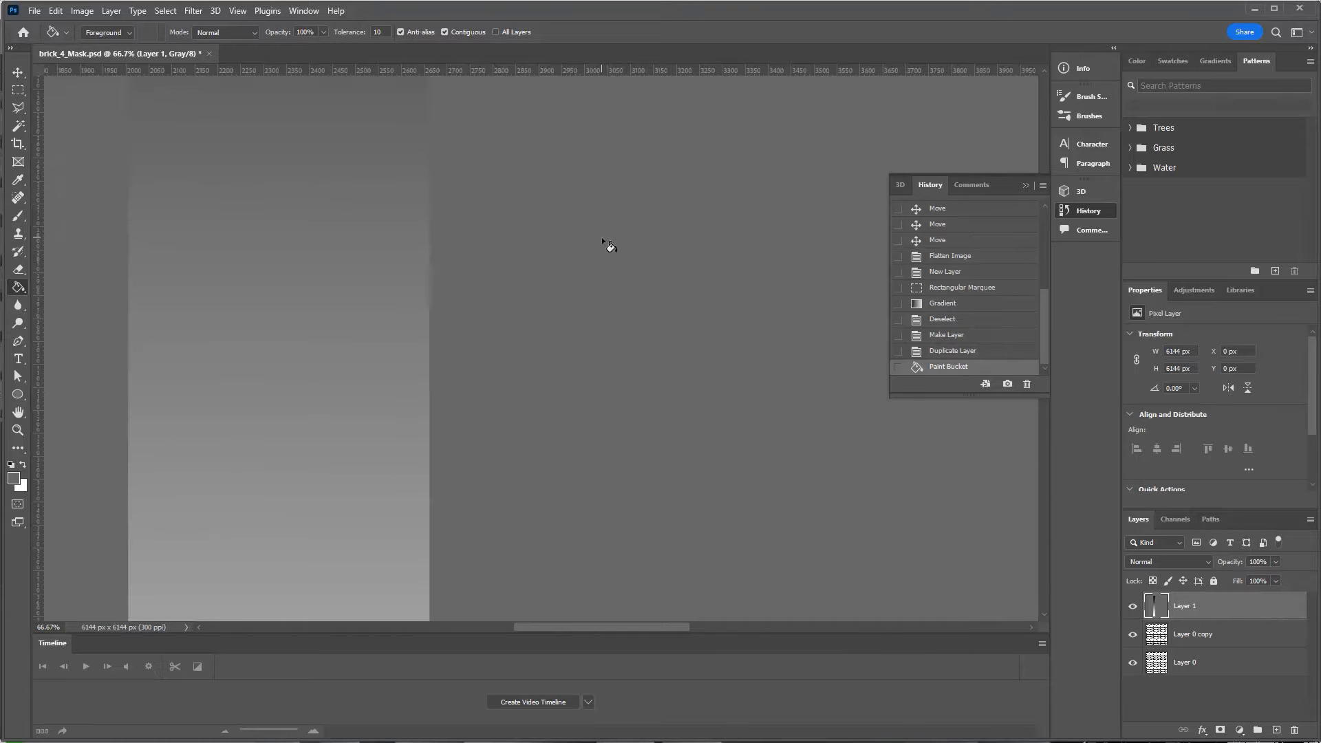
key("ctrl+z")
left_click(1182, 631)
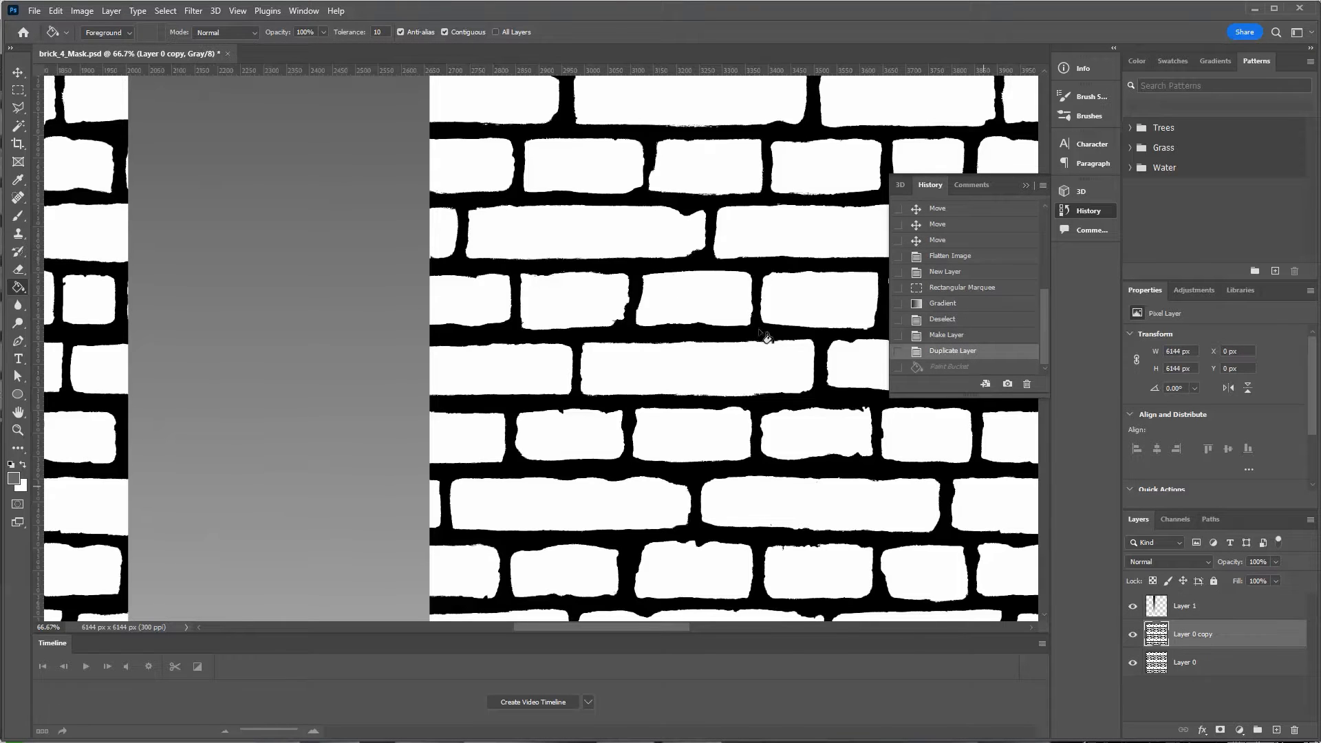
left_click(550, 234)
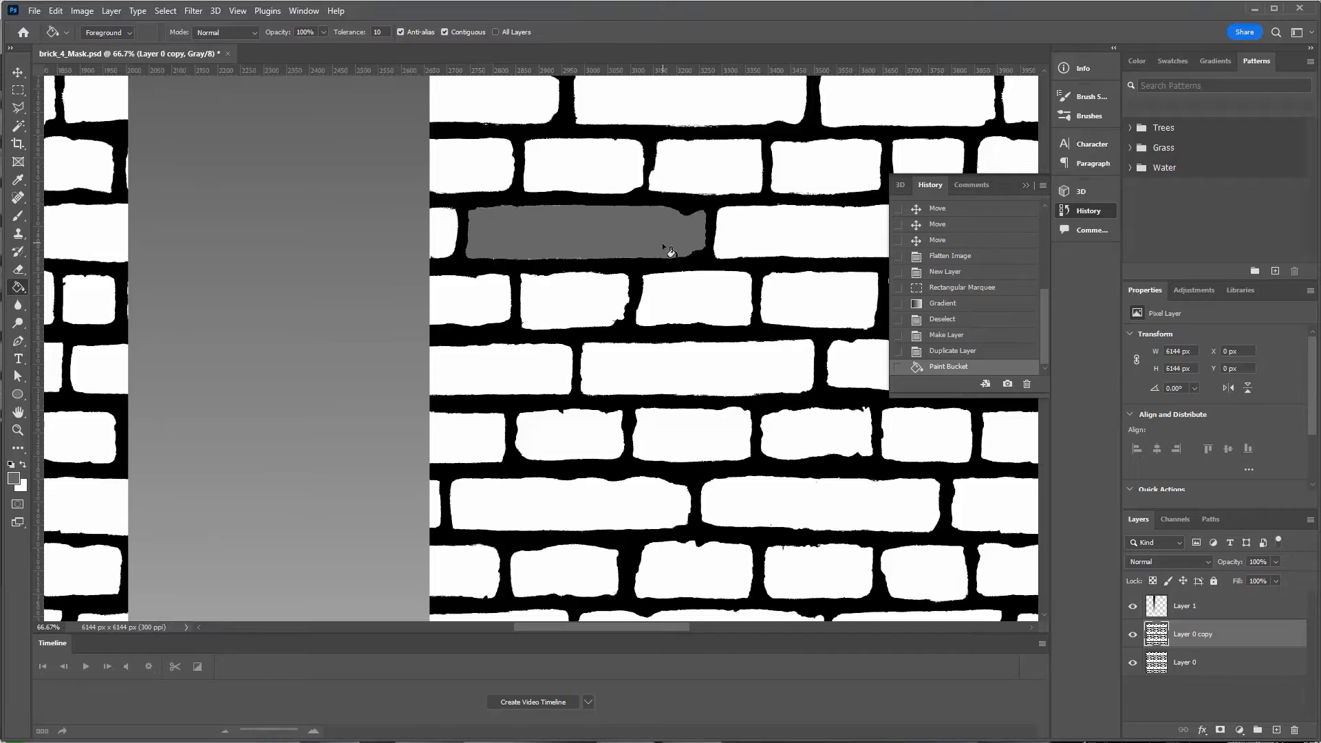
key("ctrl+z")
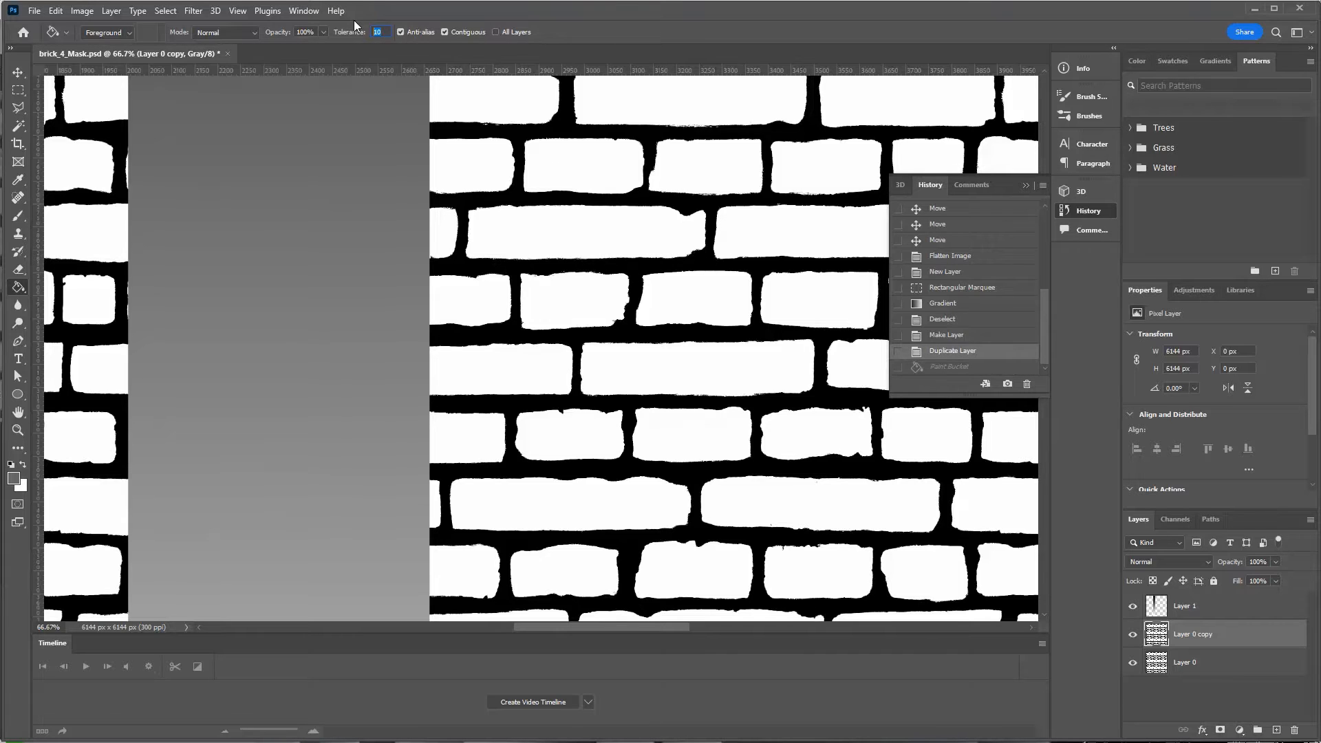
left_click(633, 229)
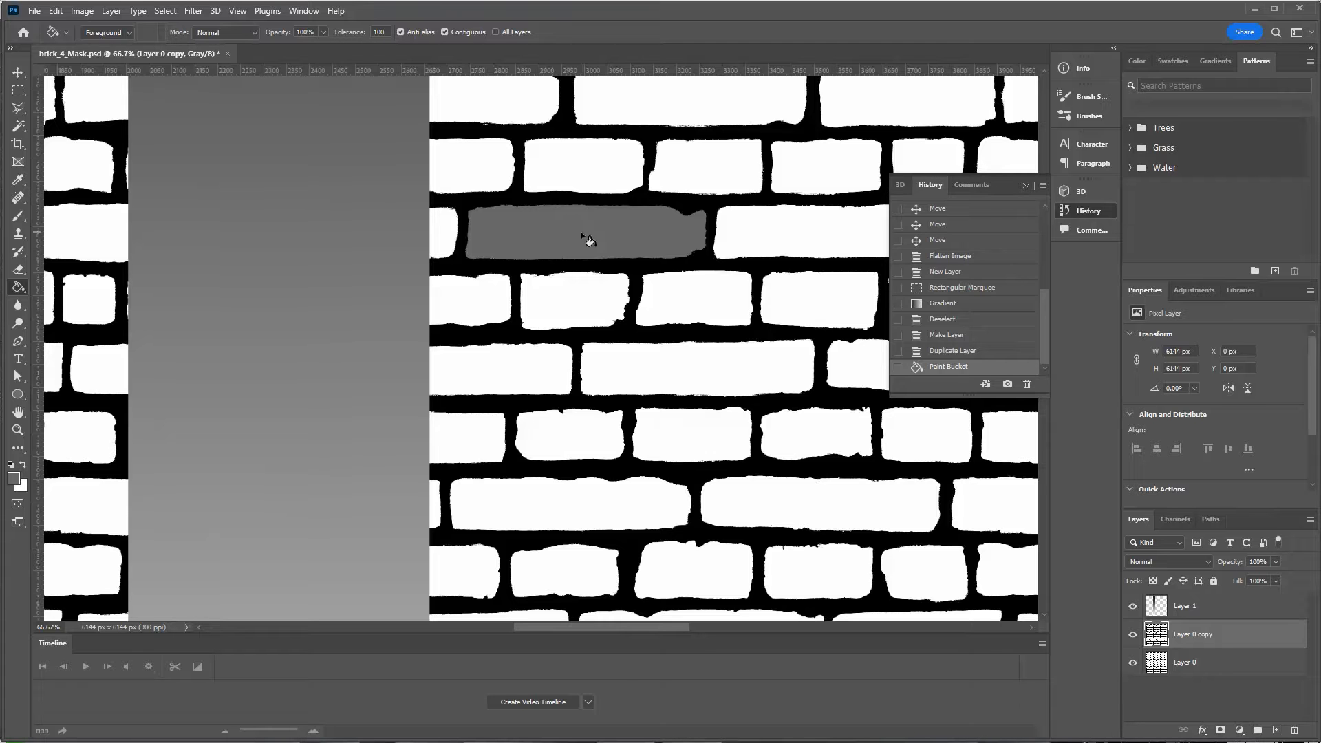
key("ctrl+minus")
key("ctrl+minus")
key("ctrl+minus")
key("ctrl+minus")
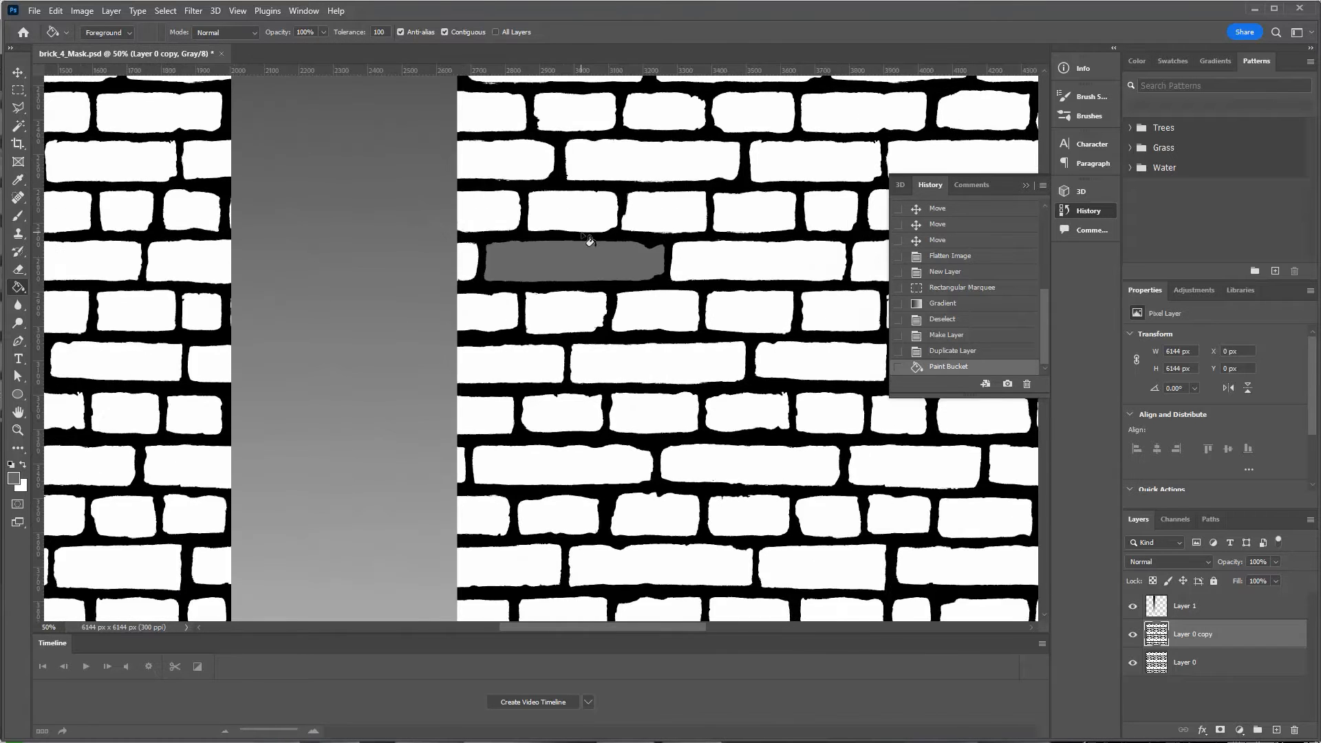
key("ctrl+minus")
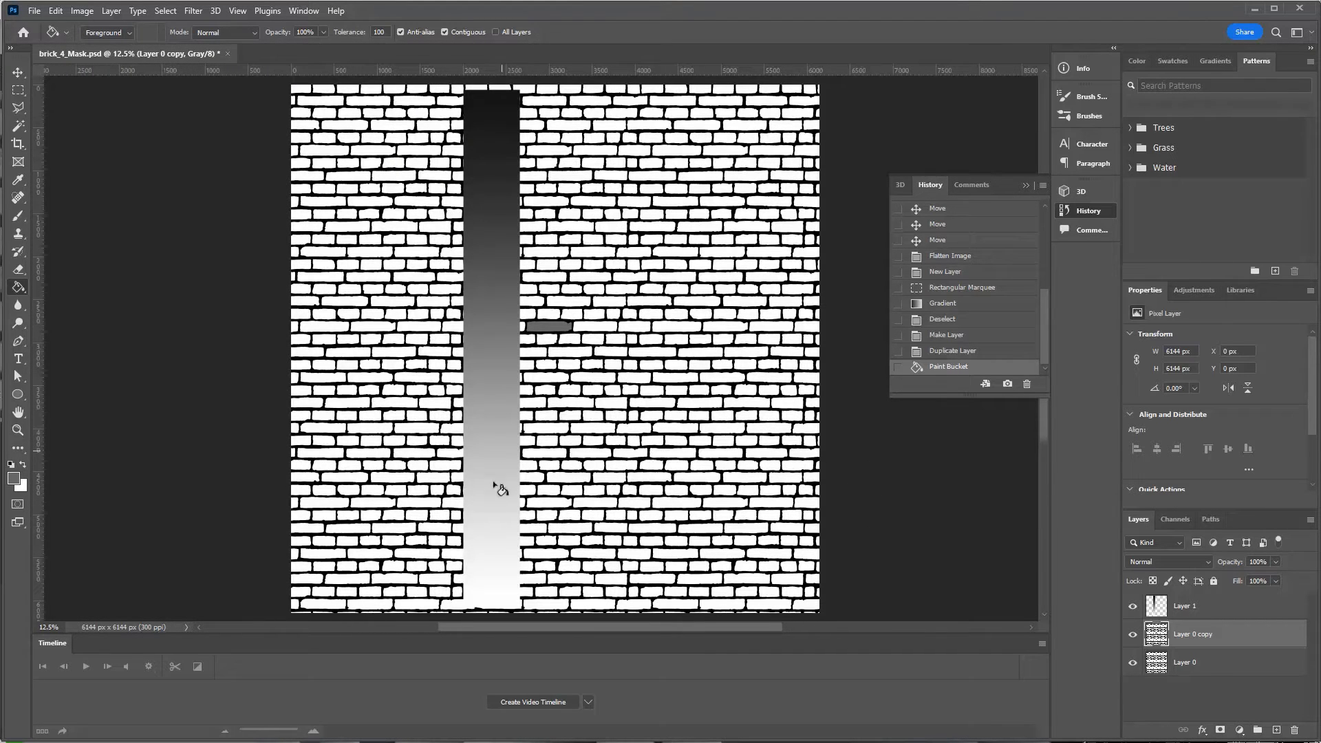
Fill two edge bricks grey, then sample a dark grey and fill nine more bricks.
left_click(818, 114)
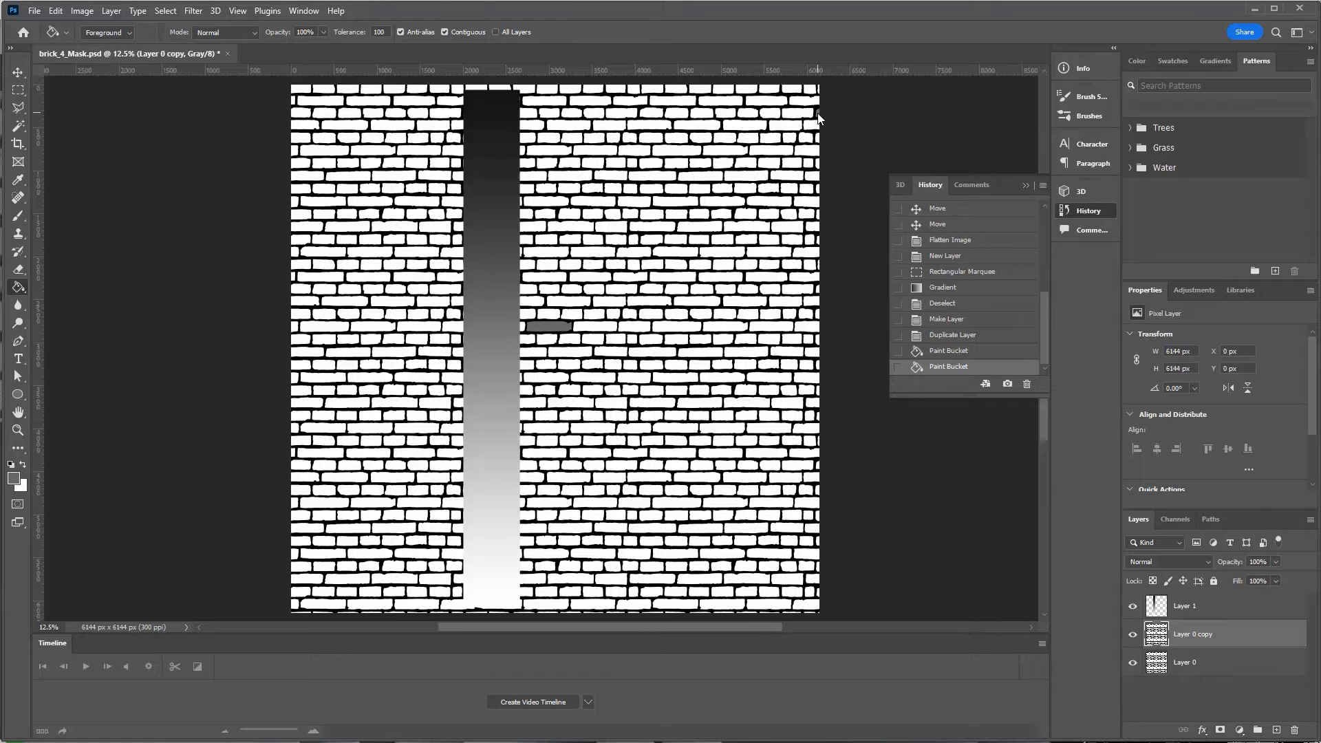
left_click(302, 114)
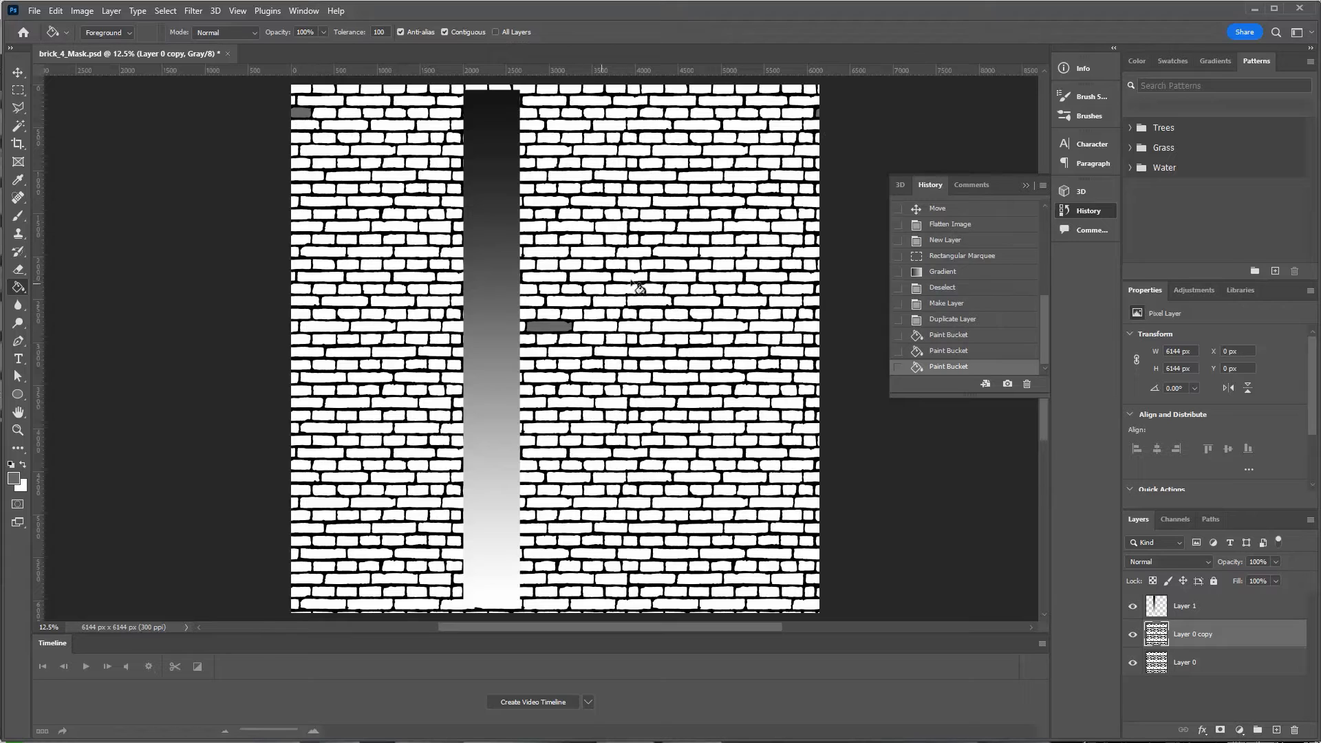
left_click(495, 186, "alt")
left_click(369, 277)
left_click(323, 378)
left_click(545, 453)
left_click(394, 528)
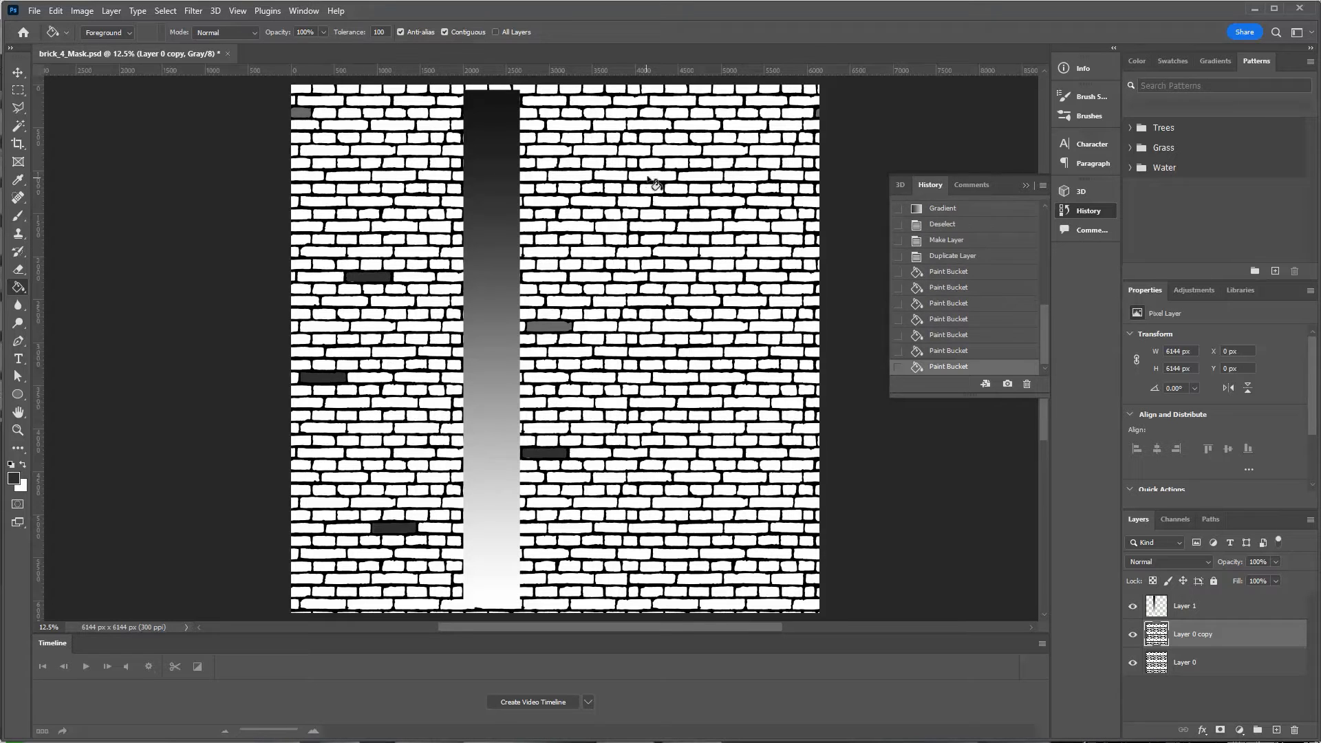
left_click(609, 125)
left_click(652, 175)
left_click(676, 378)
left_click(348, 578)
Fill another batch of bricks across the wall with mid and light greys.
left_click(324, 466)
left_click(325, 189)
left_click(372, 138)
left_click(634, 265)
left_click(771, 326)
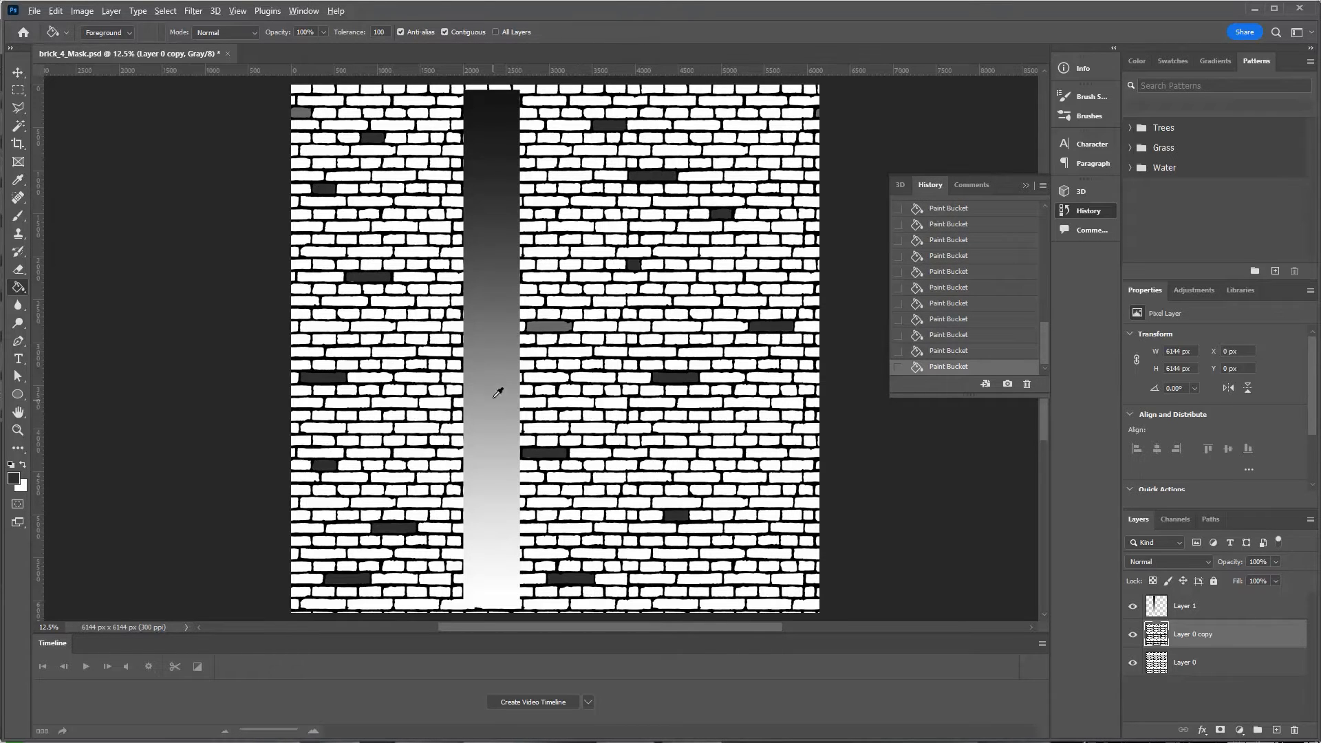
left_click(493, 387, "alt")
left_click(349, 352)
left_click(324, 314)
left_click(348, 227)
left_click(547, 150)
left_click(725, 150)
left_click(697, 300)
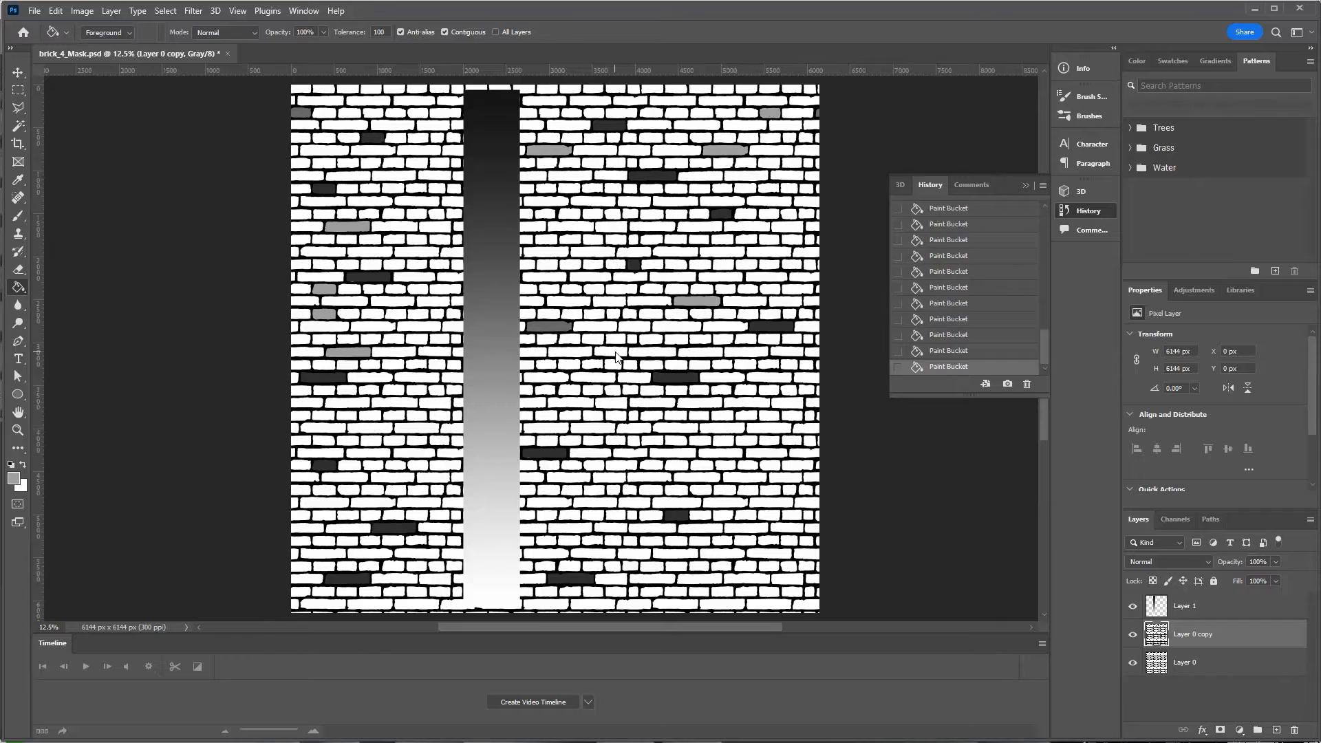
left_click(610, 351)
left_click(570, 515)
left_click(724, 465)
left_click(545, 277)
left_click(451, 251)
left_click(435, 175)
left_click(434, 125)
left_click(394, 89)
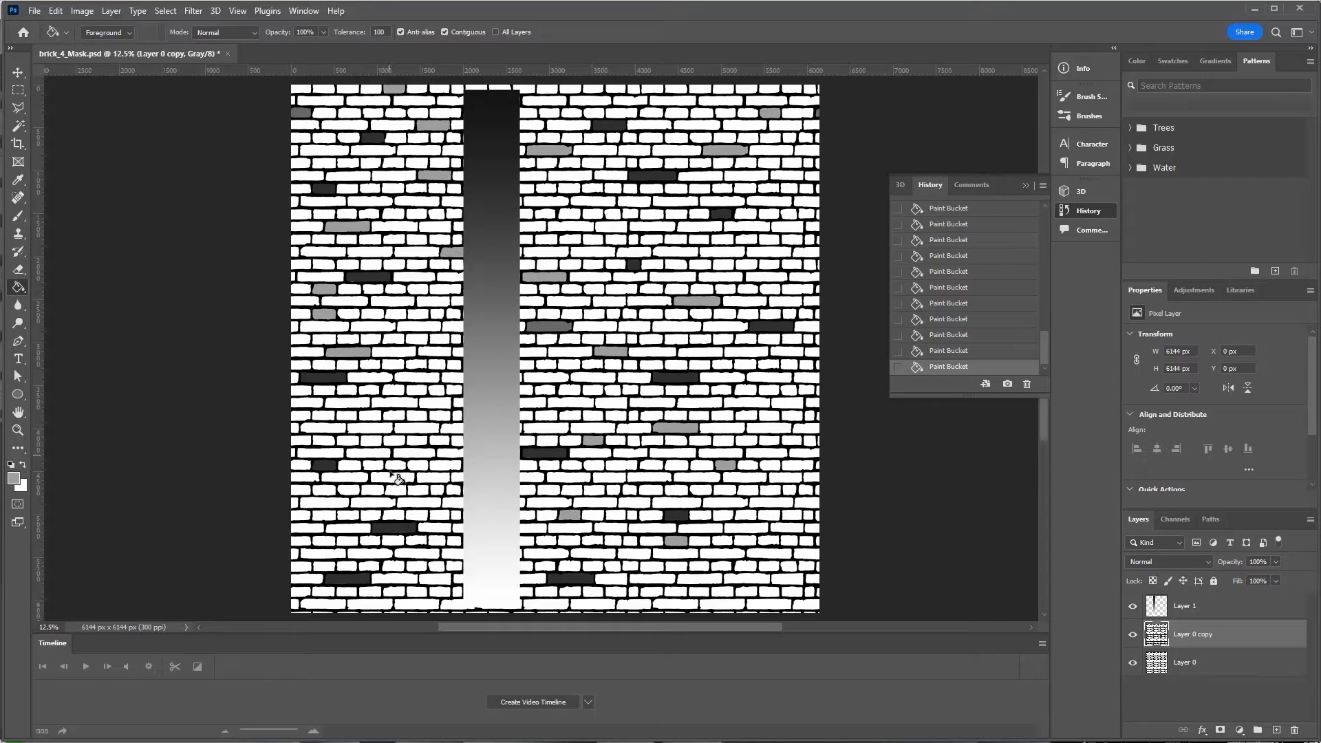
left_click(650, 476)
left_click(593, 251)
left_click(593, 213)
Fill about forty more scattered bricks on Layer 0 copy with assorted grey shades.
left_click(580, 178)
left_click(506, 303, "alt")
left_click(720, 277)
left_click(722, 252)
left_click(652, 226)
left_click(571, 226)
left_click(458, 226)
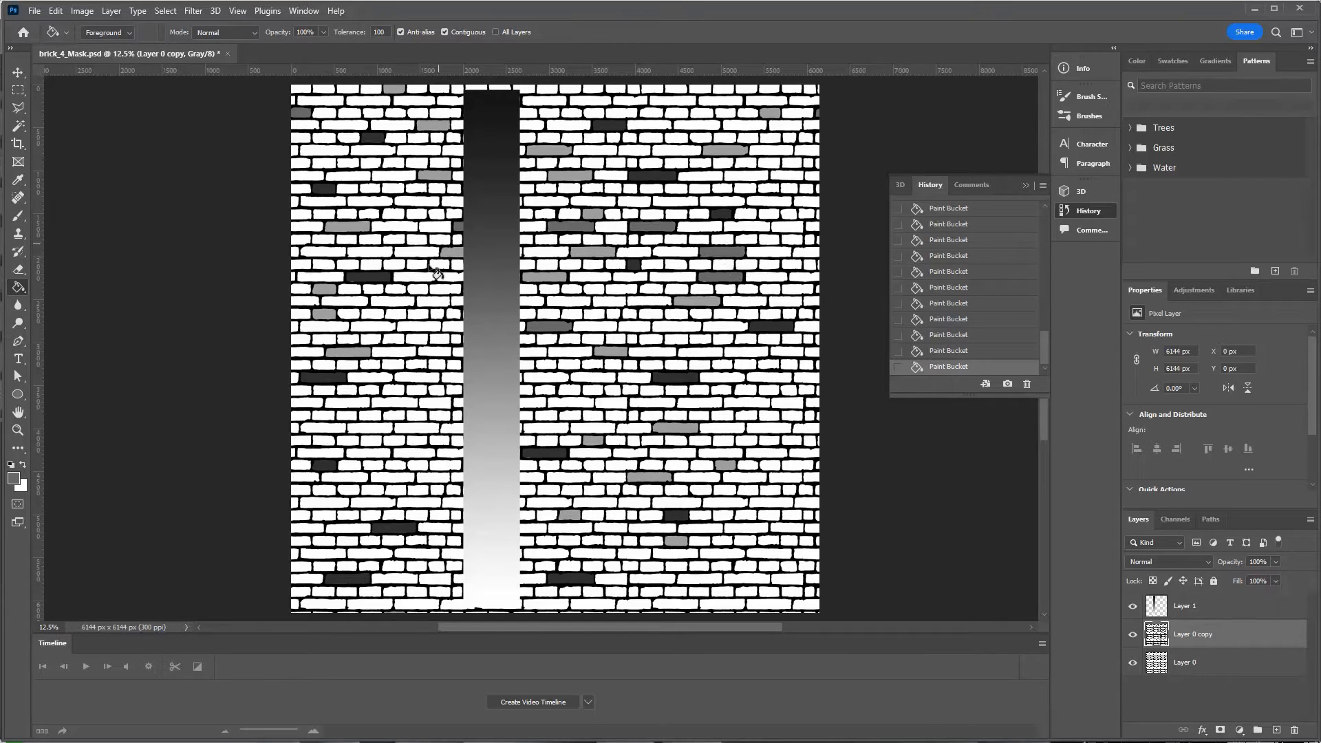
left_click(417, 339)
left_click(394, 591)
left_click(769, 541)
left_click(746, 415)
left_click(634, 327)
left_click(569, 301)
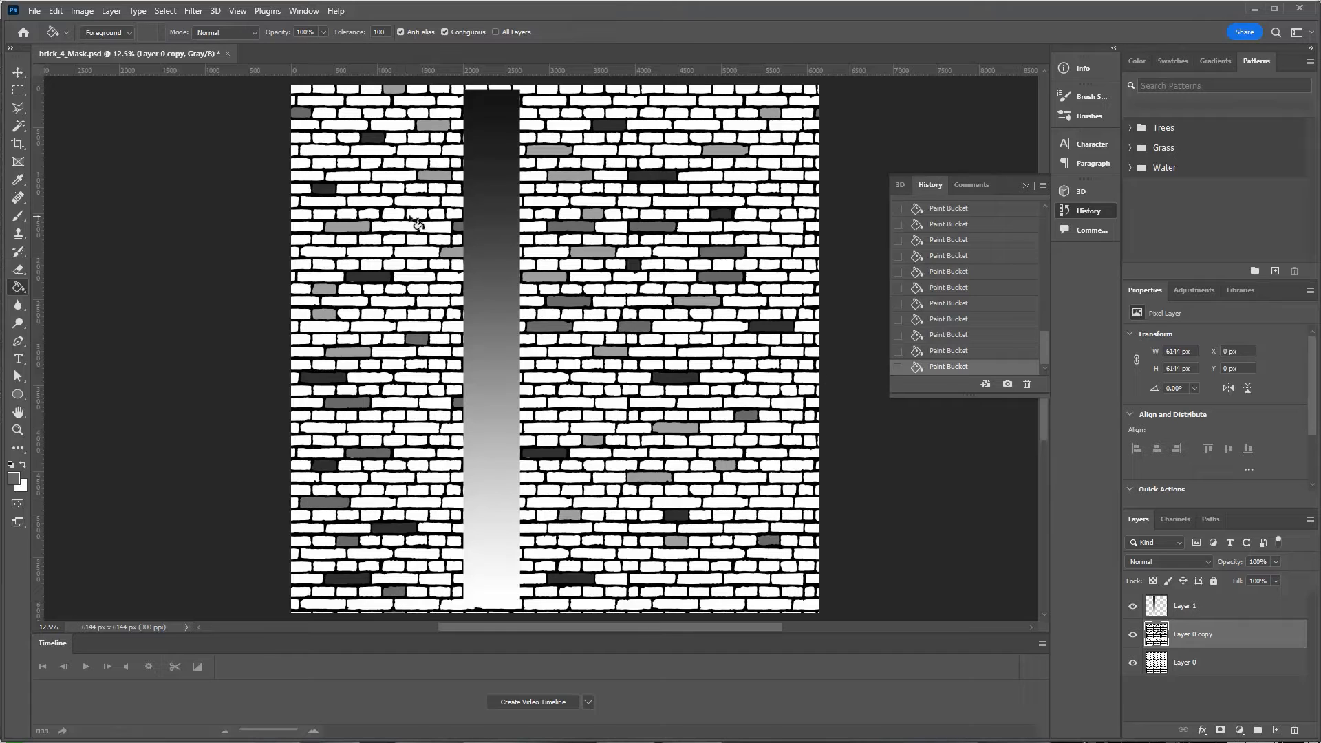
left_click(371, 201)
left_click(492, 200, "alt")
left_click(745, 176)
left_click(652, 302)
left_click(570, 415)
left_click(545, 390)
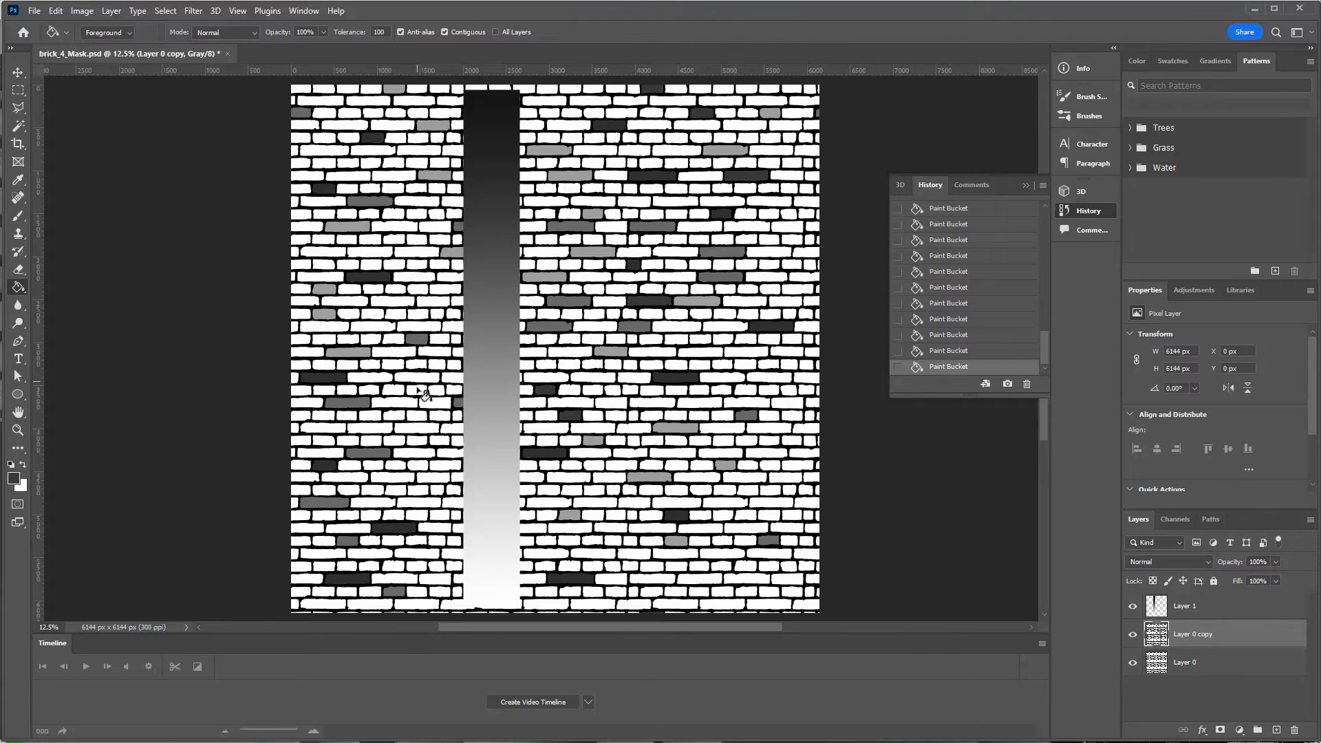
left_click(417, 390)
left_click(419, 278)
left_click(492, 337, "alt")
left_click(768, 265)
left_click(747, 240)
left_click(549, 113)
left_click(393, 164)
left_click(497, 337, "alt")
left_click(417, 491)
left_click(676, 566)
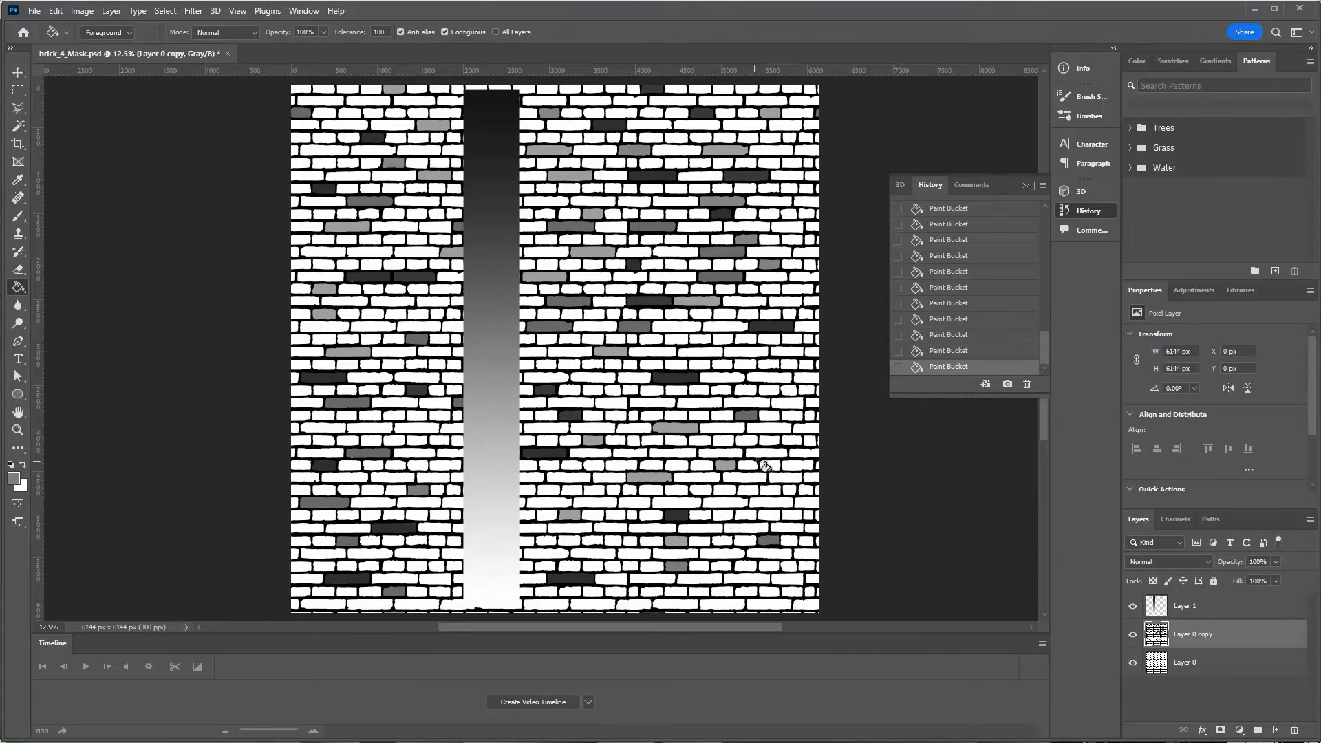
left_click(766, 454)
left_click(782, 301)
left_click(769, 202)
left_click(372, 516)
left_click(494, 513, "alt")
left_click(394, 227)
left_click(495, 222, "alt")
left_click(325, 150)
left_click(351, 113)
left_click(490, 303, "alt")
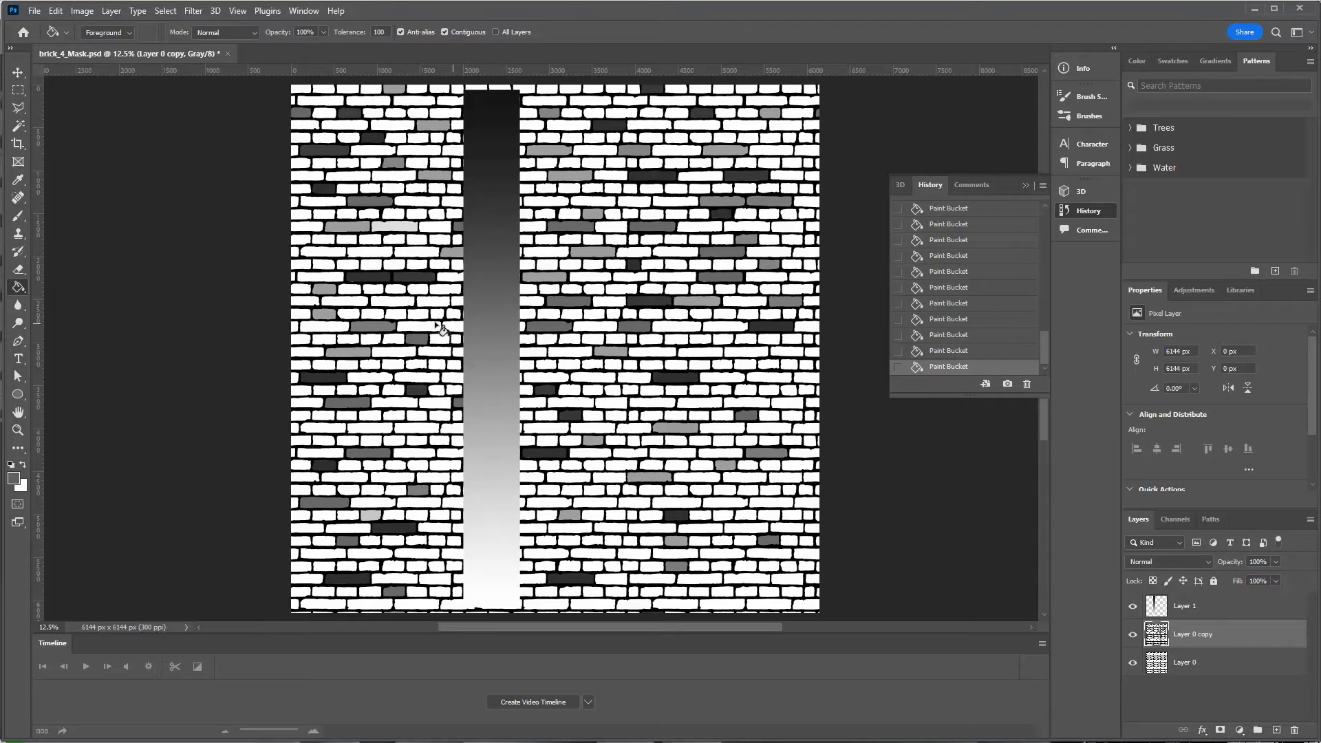
left_click(438, 320)
Keep filling white bricks, alternately sampling lighter and darker greys from the gradient strip.
left_click(672, 266)
left_click(610, 403)
left_click(633, 417)
left_click(768, 378)
left_click(723, 339)
left_click(445, 466)
left_click(418, 428)
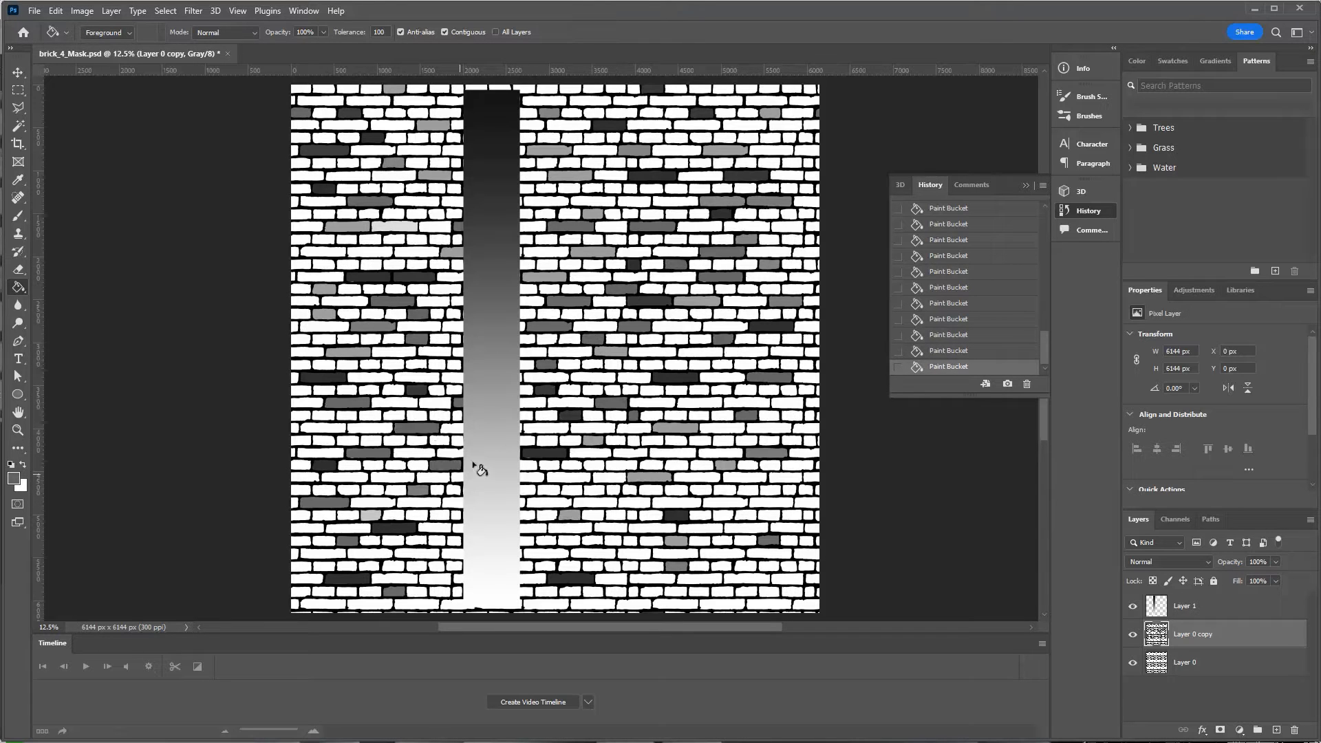
left_click(491, 377, "alt")
left_click(570, 388)
left_click(419, 251)
left_click(375, 252)
left_click(492, 187, "alt")
left_click(675, 151)
left_click(650, 125)
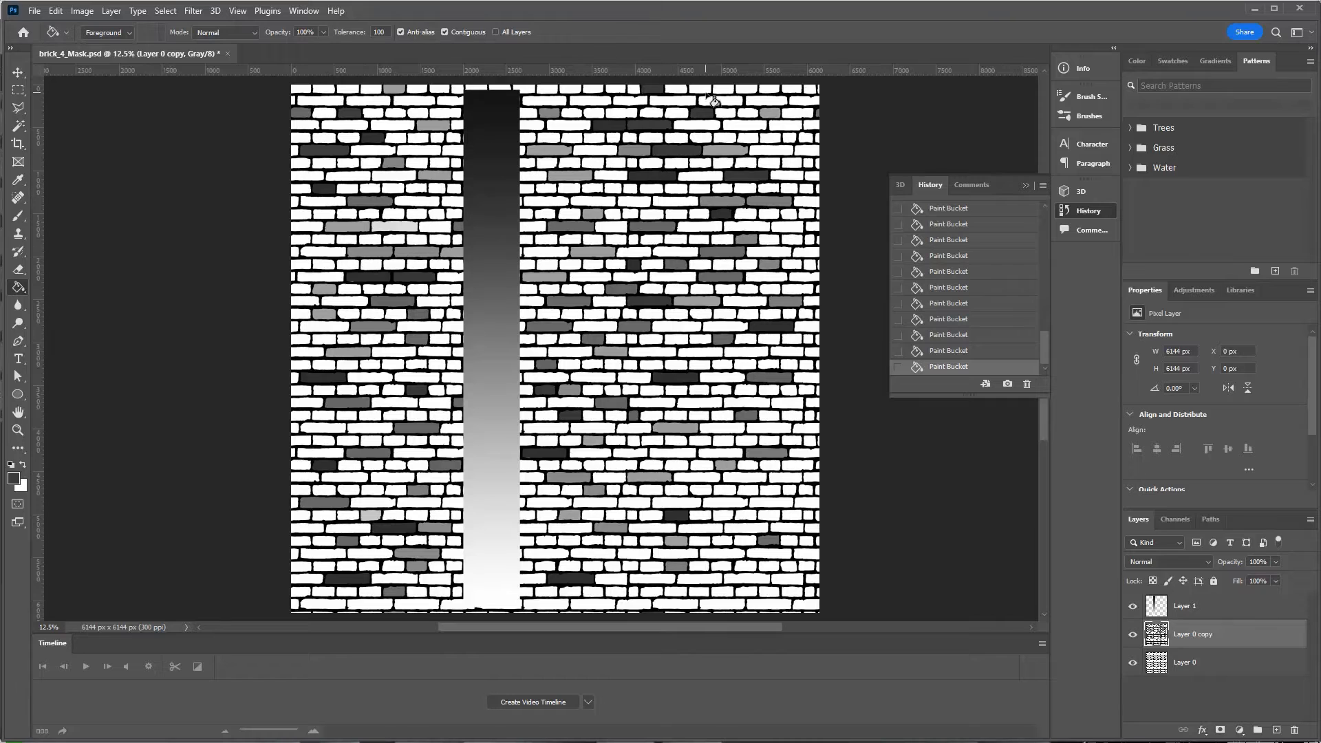
left_click(701, 90)
left_click(547, 340)
left_click(434, 366)
left_click(419, 150)
left_click(370, 428)
left_click(677, 503)
left_click(767, 340)
left_click(790, 163)
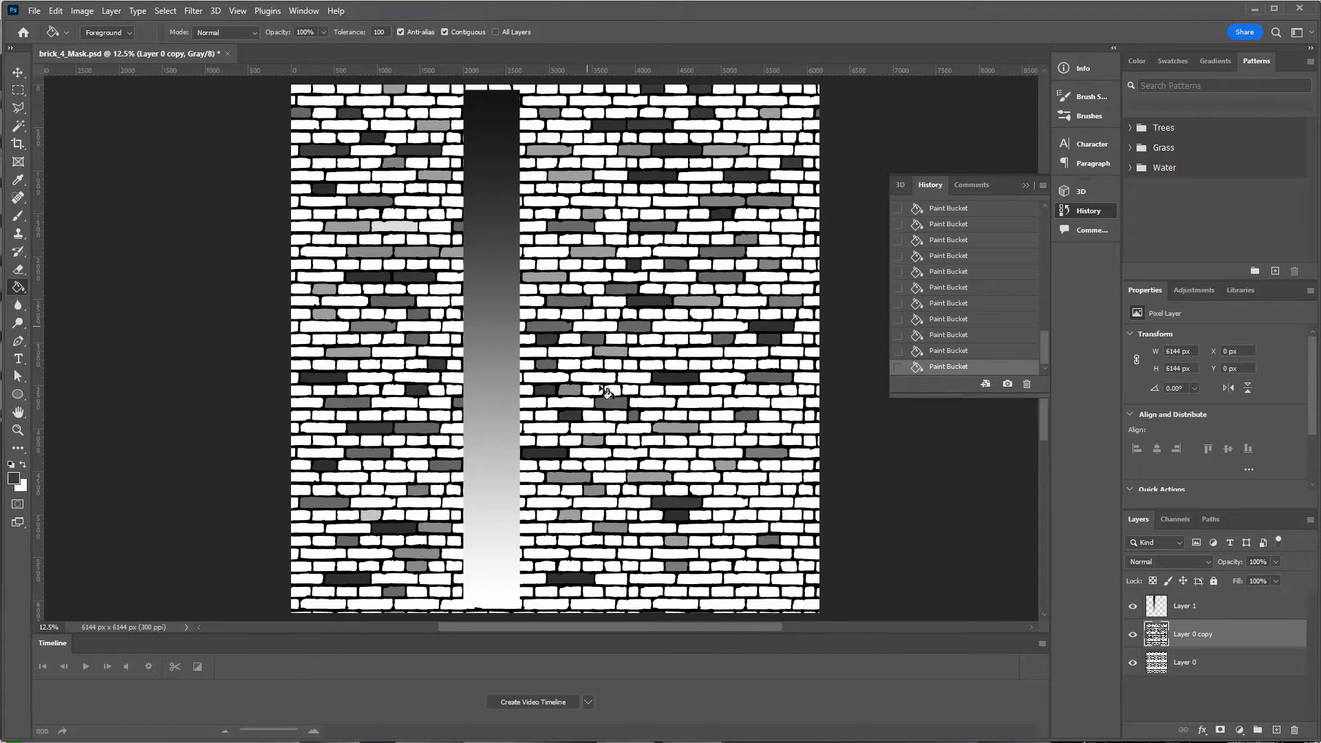
left_click(621, 466)
left_click(534, 528)
left_click(496, 244, "alt")
left_click(746, 351)
left_click(698, 415)
left_click(633, 378)
left_click(592, 365)
left_click(546, 253)
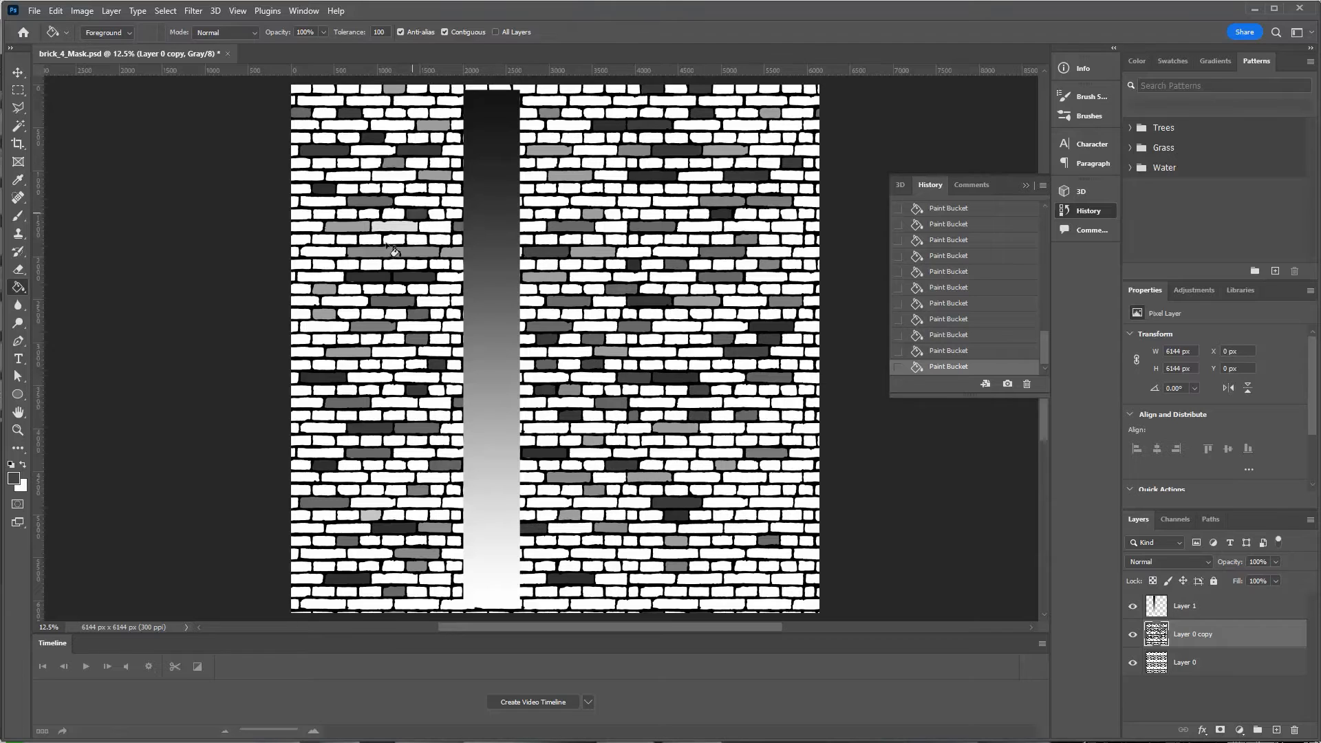
left_click(346, 302)
left_click(370, 415)
left_click(371, 503)
left_click(326, 554)
left_click(326, 603)
left_click(598, 604)
left_click(722, 591)
left_click(724, 541)
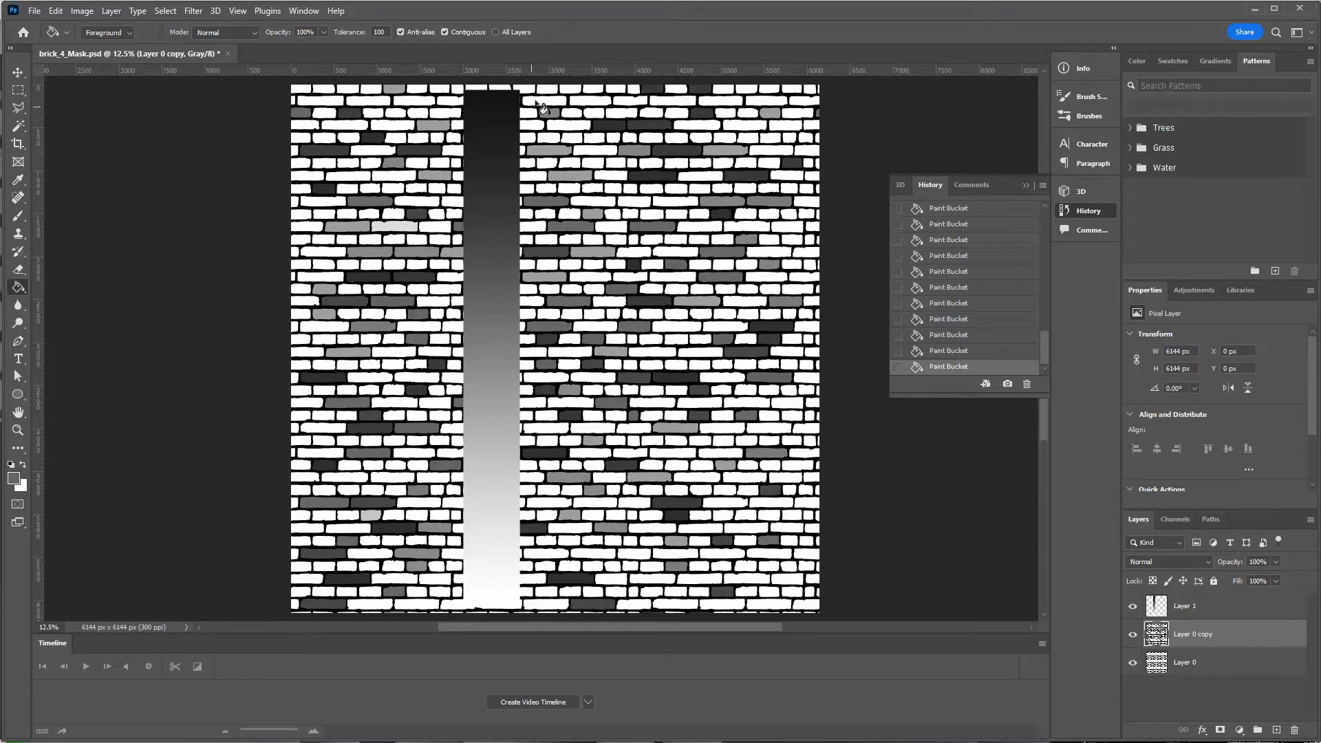
Fill more white bricks with mid grey, then with a freshly sampled darker grey.
left_click(747, 265)
left_click(768, 188)
left_click(324, 265)
left_click(787, 404)
left_click(745, 478)
left_click(746, 516)
left_click(745, 566)
left_click(594, 553)
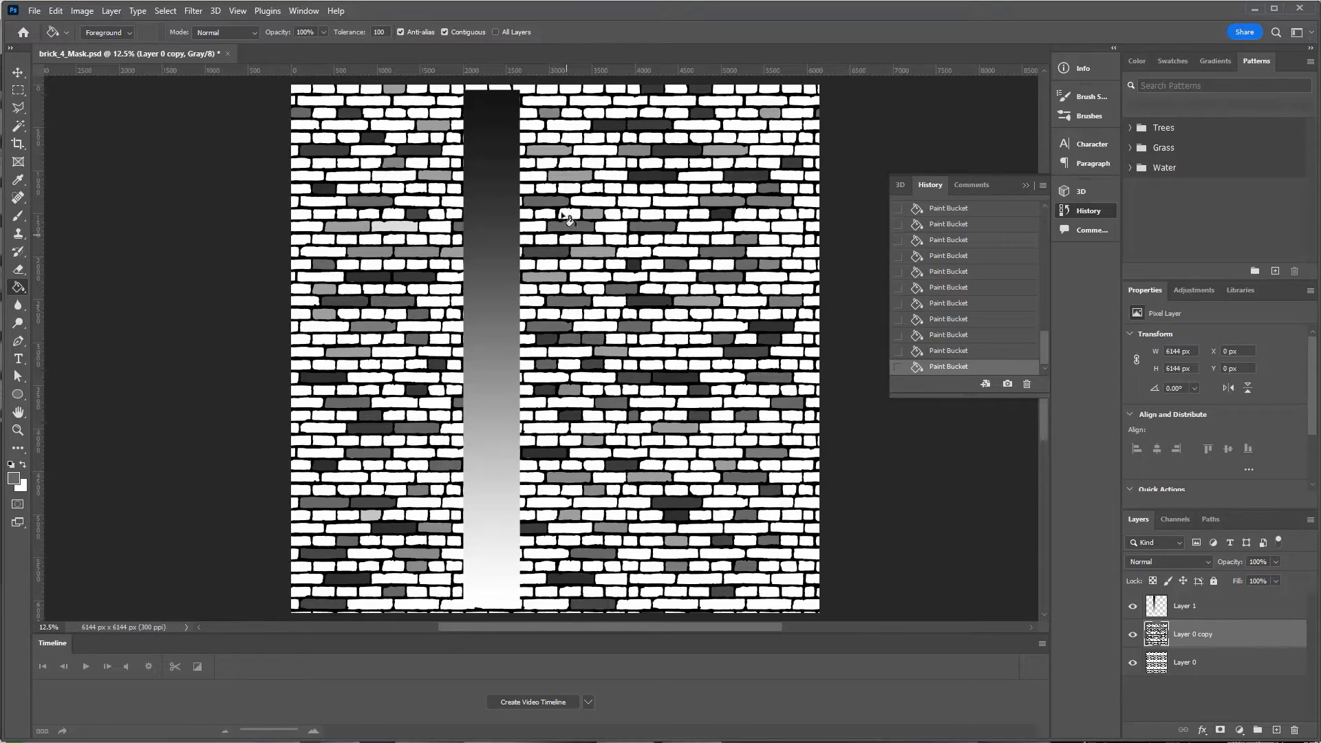
left_click(547, 163)
left_click(347, 175)
left_click(788, 176)
left_click(395, 403)
left_click(549, 502)
left_click(380, 491)
left_click(323, 427)
left_click(321, 457)
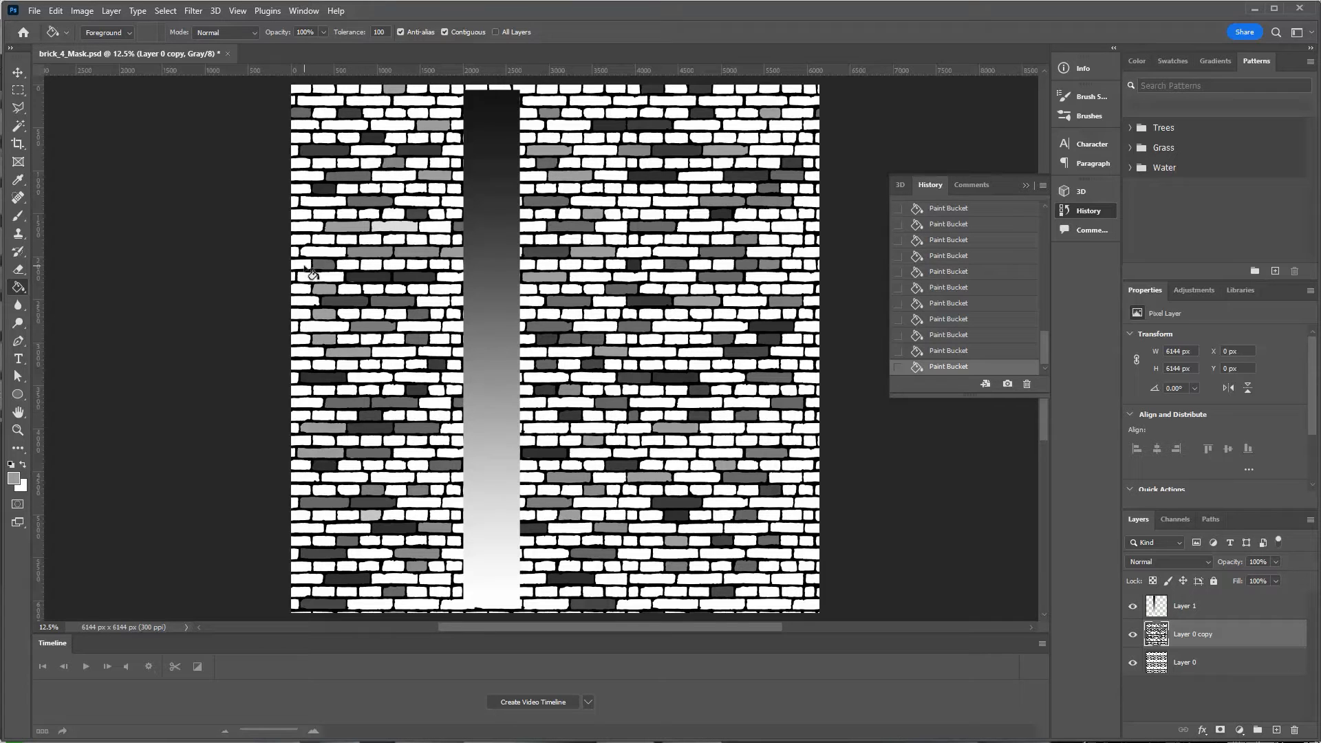
left_click(305, 266)
left_click(818, 265)
left_click(700, 189)
left_click(418, 138)
left_click(375, 101)
left_click(654, 490)
left_click(652, 567)
left_click(653, 403)
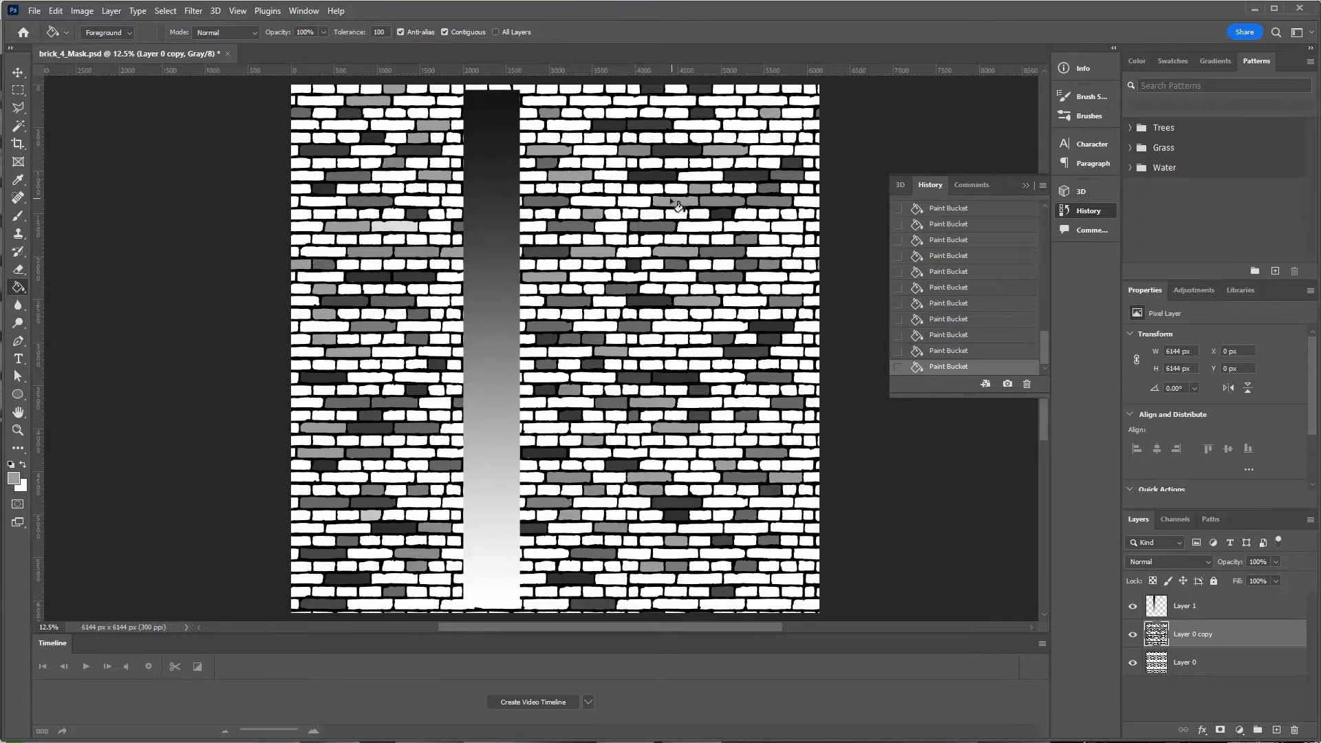
left_click(595, 150)
left_click(397, 227)
left_click(370, 378)
left_click(653, 364)
left_click(748, 289)
left_click(634, 252)
left_click(746, 126)
left_click(492, 262, "alt")
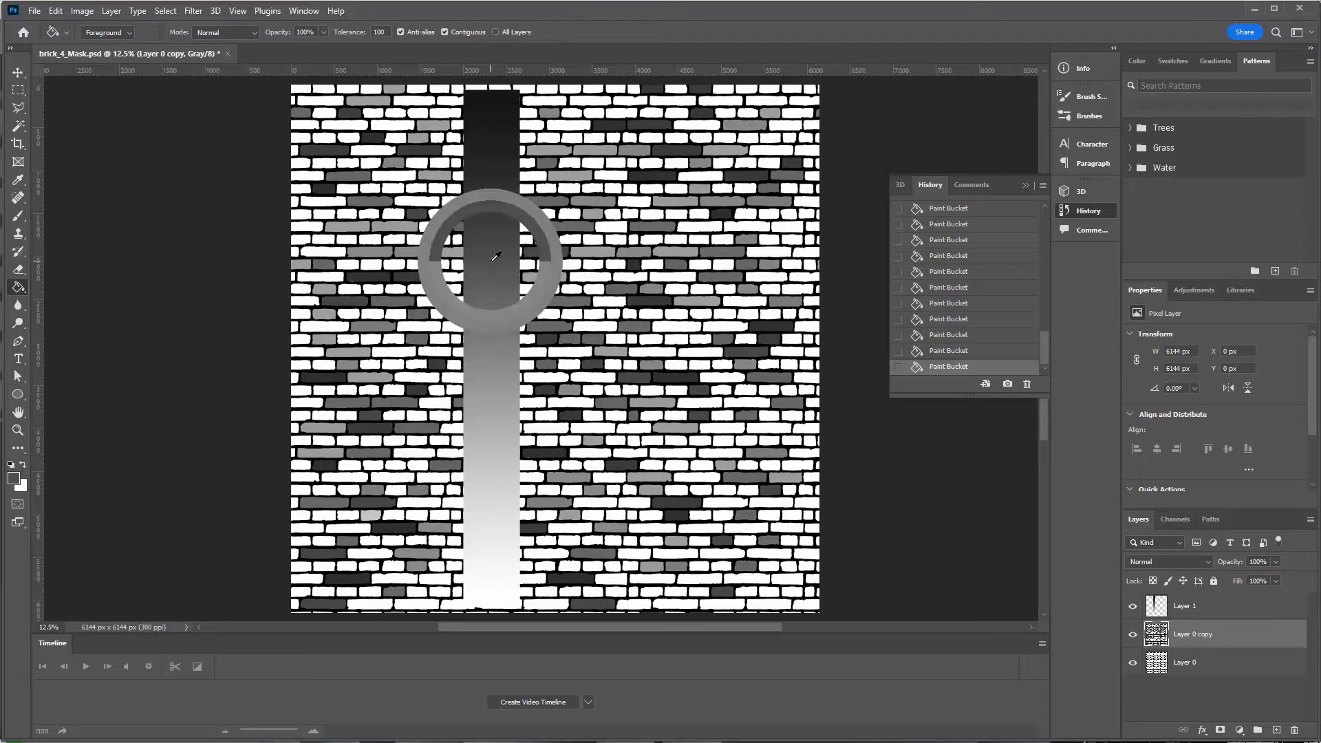
left_click(417, 164)
left_click(393, 127)
left_click(369, 390)
left_click(547, 416)
left_click(453, 503)
Shift Layer 1's gradient strip further right across the wall and resume filling Layer 0 copy.
left_click(1181, 607)
key("v")
left_click_drag(510, 255, 733, 252)
left_click(1182, 634)
key("g")
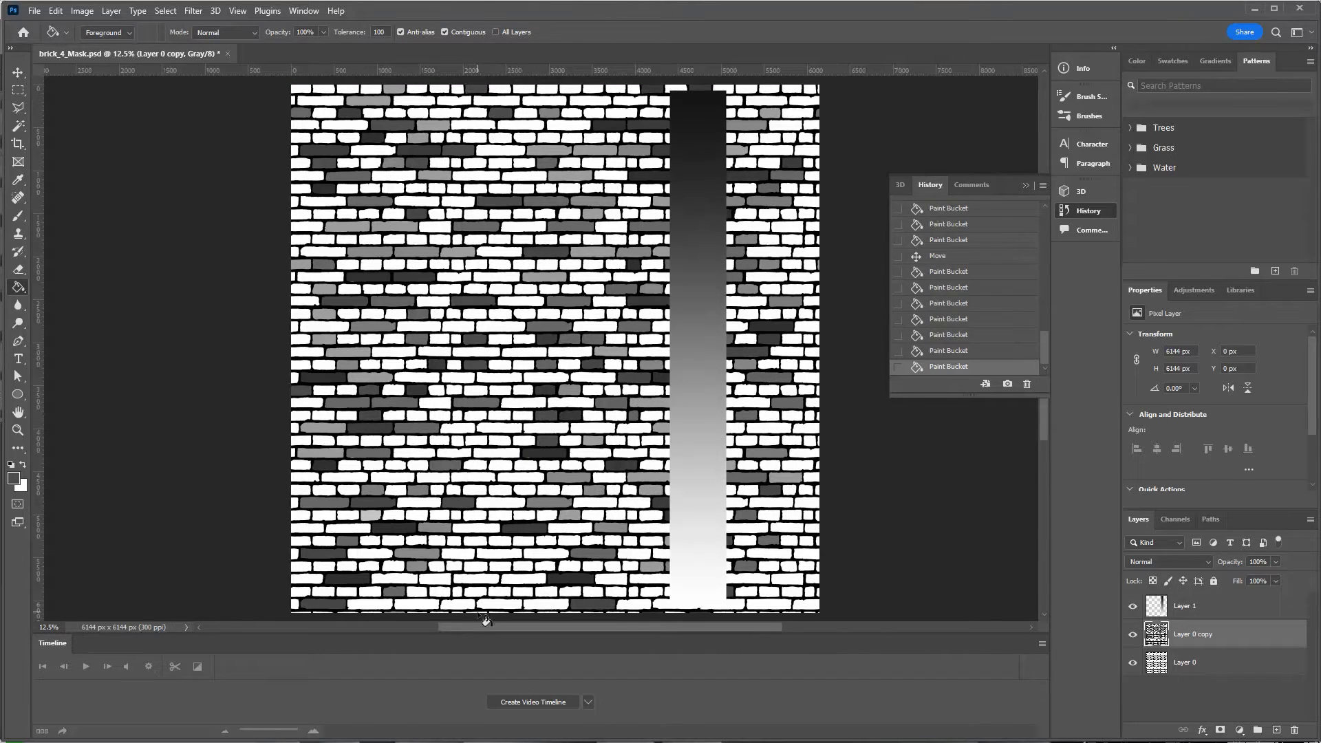
Fill more white bricks with light, dark and mid greys sampled from the moved strip.
left_click(466, 551)
left_click(496, 454)
left_click(522, 365)
left_click(500, 240)
left_click(500, 515)
left_click(688, 377, "alt")
left_click(459, 428)
left_click(394, 352)
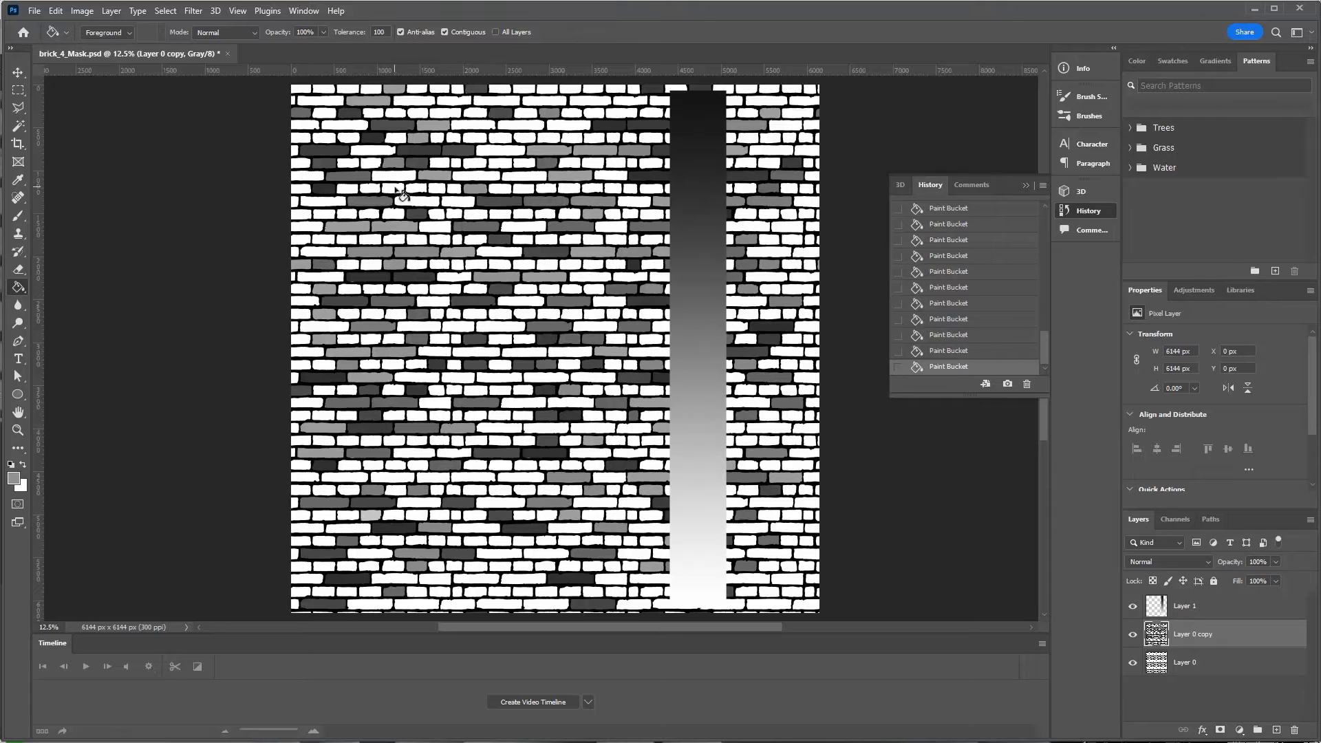
left_click(395, 187)
left_click(687, 200, "alt")
left_click(525, 138)
left_click(415, 101)
left_click(419, 328)
left_click(436, 402)
left_click(472, 475)
left_click(499, 553)
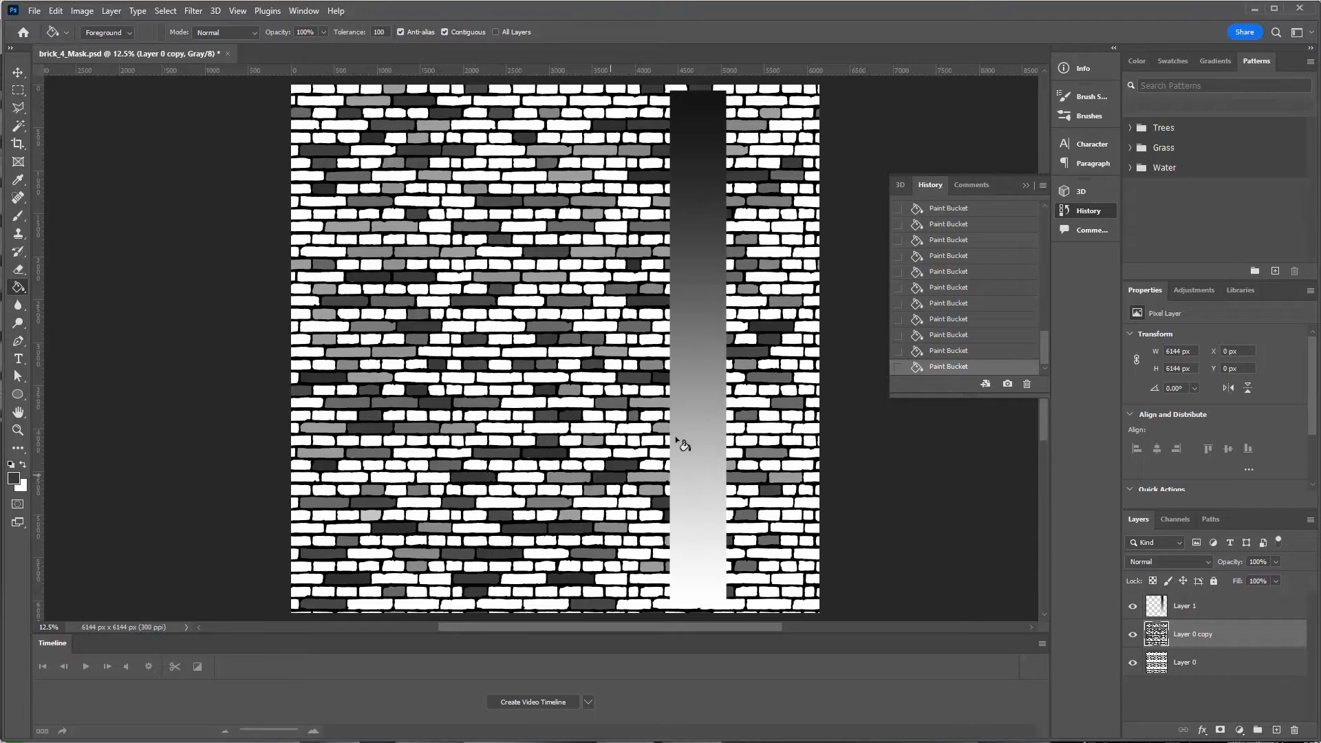
left_click(683, 314, "alt")
left_click(598, 299)
left_click(500, 313)
left_click(477, 264)
left_click(523, 176)
left_click(498, 153)
left_click(544, 100)
left_click(348, 289)
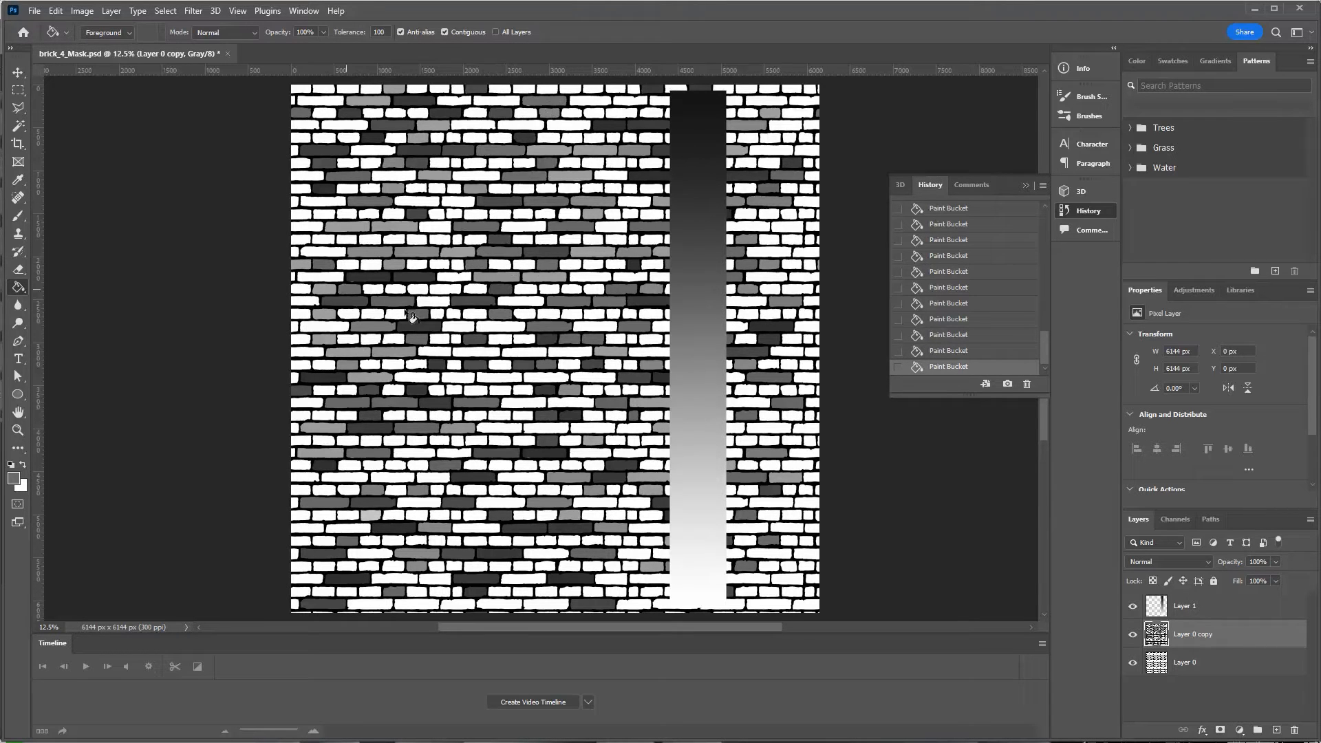
left_click(783, 580)
left_click(688, 416, "alt")
left_click(473, 439)
left_click(372, 441)
left_click(682, 340, "alt")
left_click(476, 528)
left_click(397, 579)
left_click(522, 591)
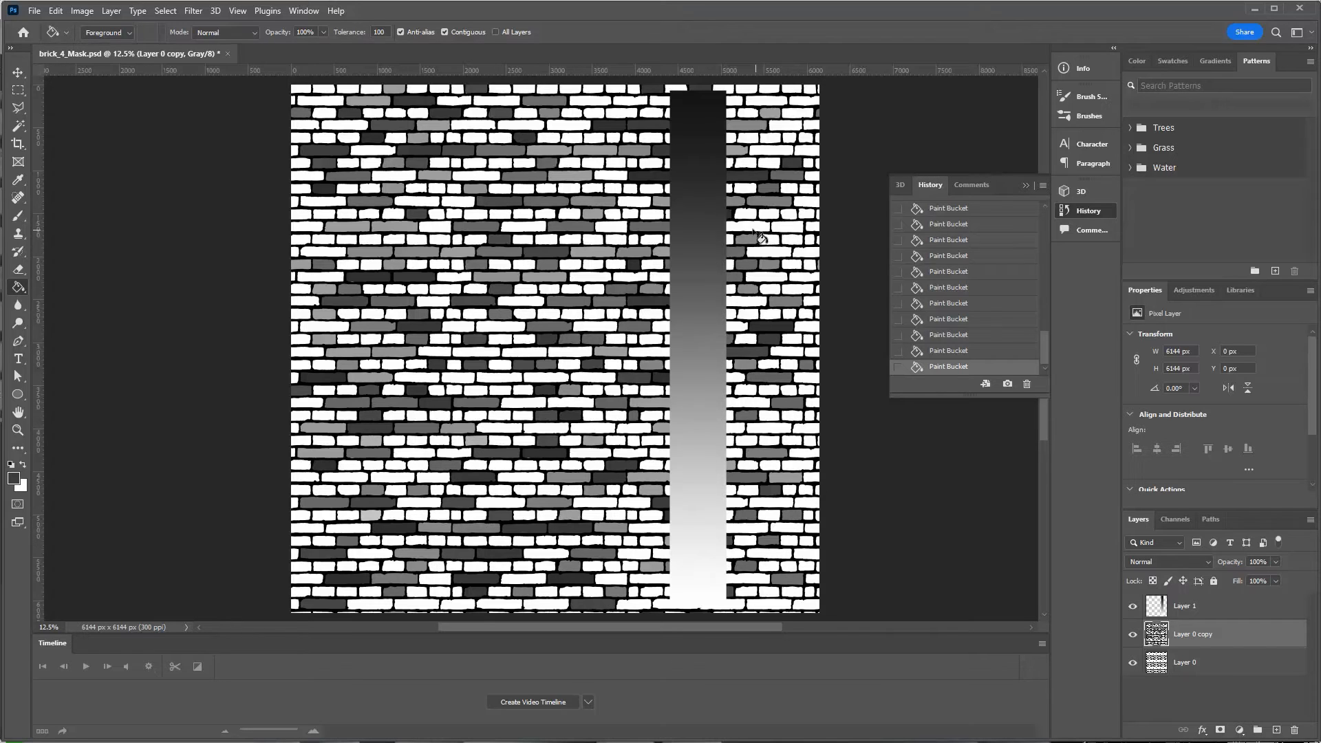
left_click(570, 166)
left_click(524, 227)
left_click(416, 264)
left_click(417, 377)
left_click(547, 239)
left_click(499, 428)
left_click(633, 428)
left_click(592, 515)
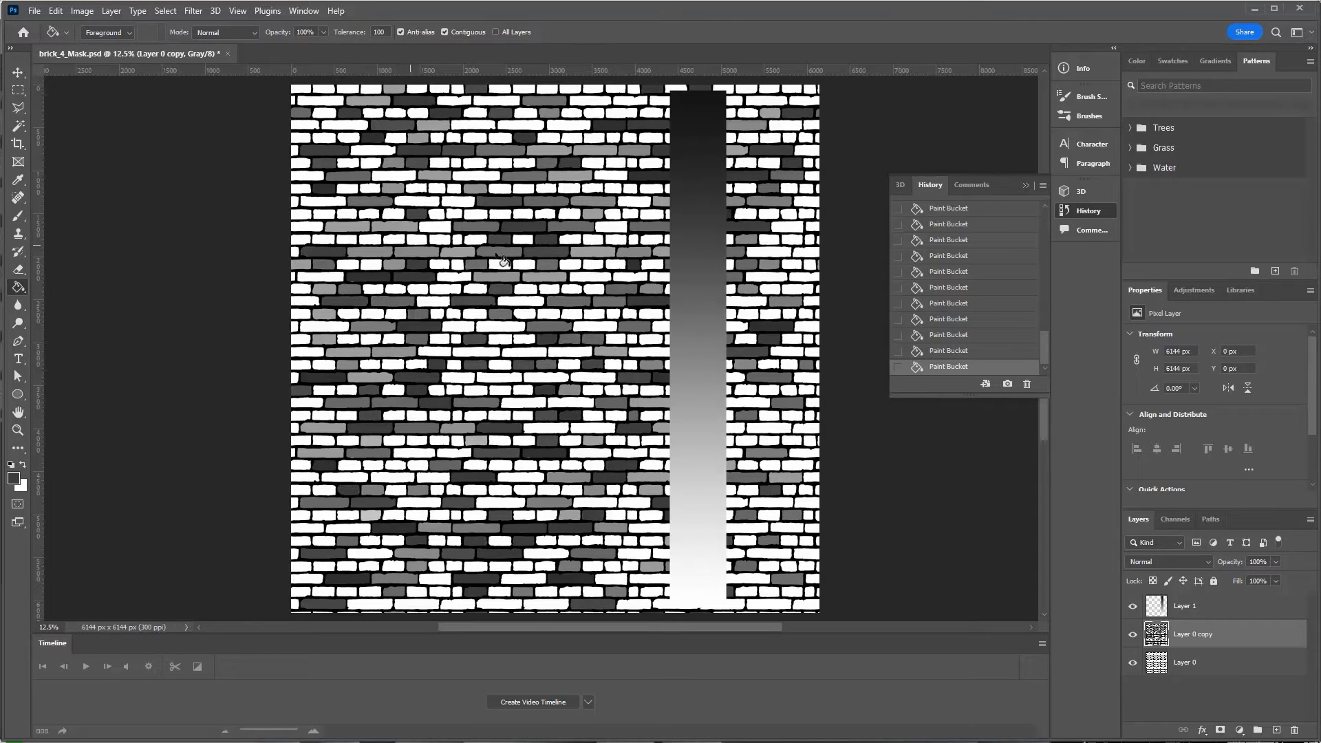
Fill the last white bricks with alternating light and dark greys sampled from the strip.
left_click(458, 326)
left_click(681, 326, "alt")
left_click(547, 378)
left_click(474, 416)
left_click(395, 465)
left_click(392, 477)
left_click(682, 386, "alt")
left_click(501, 326)
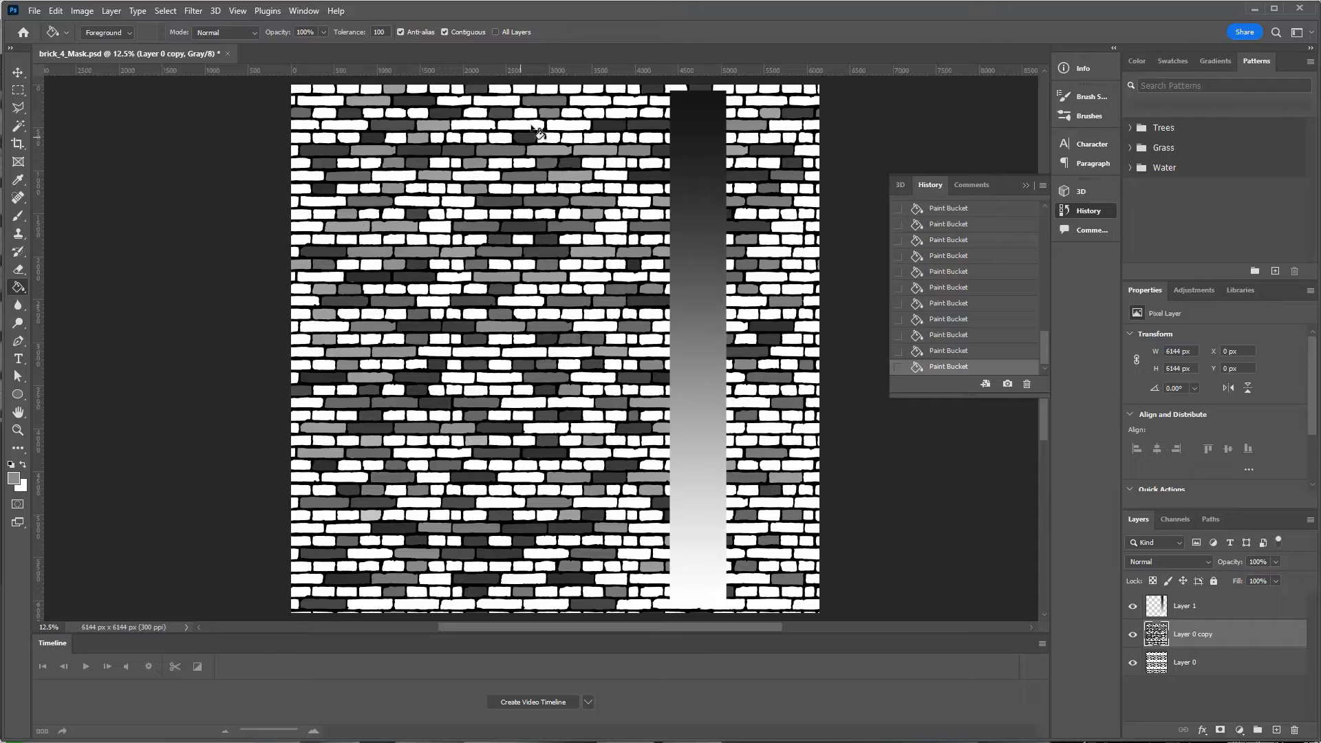
left_click(601, 373)
left_click(693, 401, "alt")
left_click(748, 403)
left_click(768, 428)
left_click(768, 514)
left_click(746, 490)
left_click(609, 541)
left_click(569, 540)
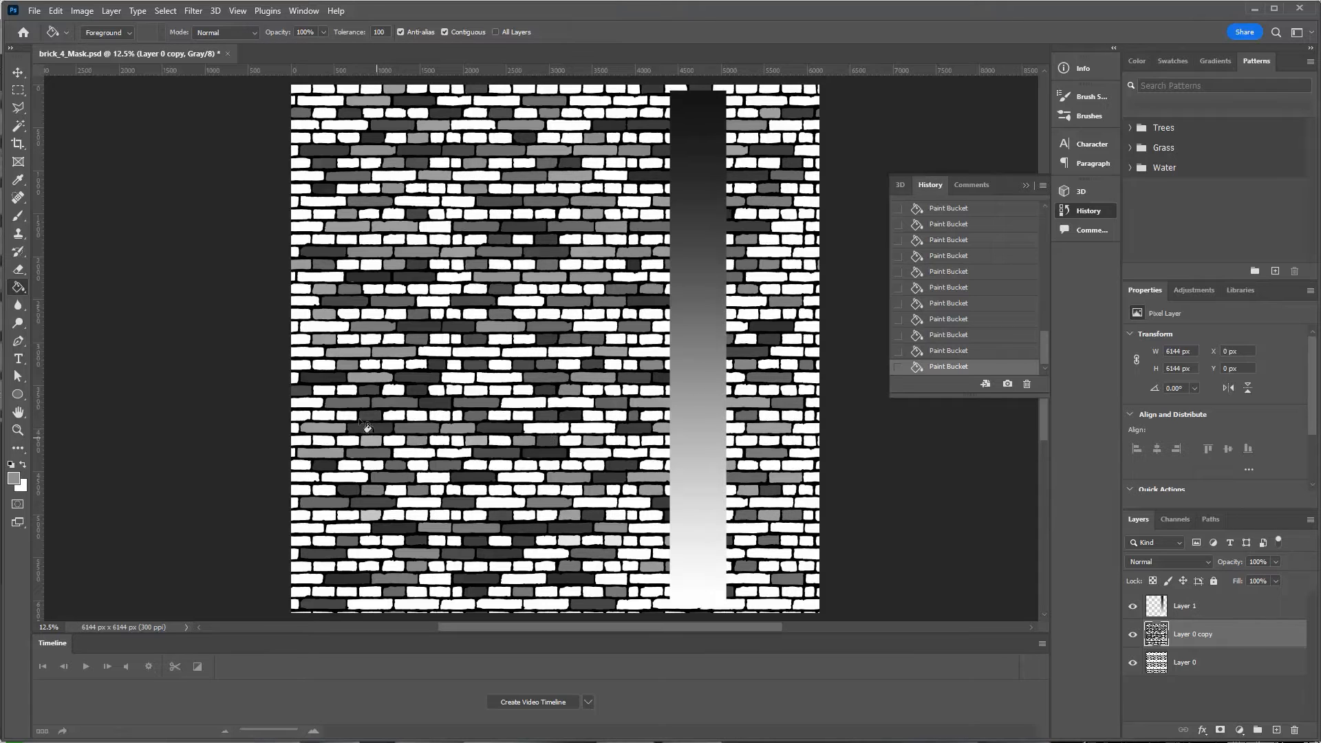
left_click(349, 315)
left_click(371, 264)
left_click(416, 239)
left_click(503, 213)
left_click(437, 188)
left_click(524, 188)
left_click(570, 188)
left_click(691, 204, "alt")
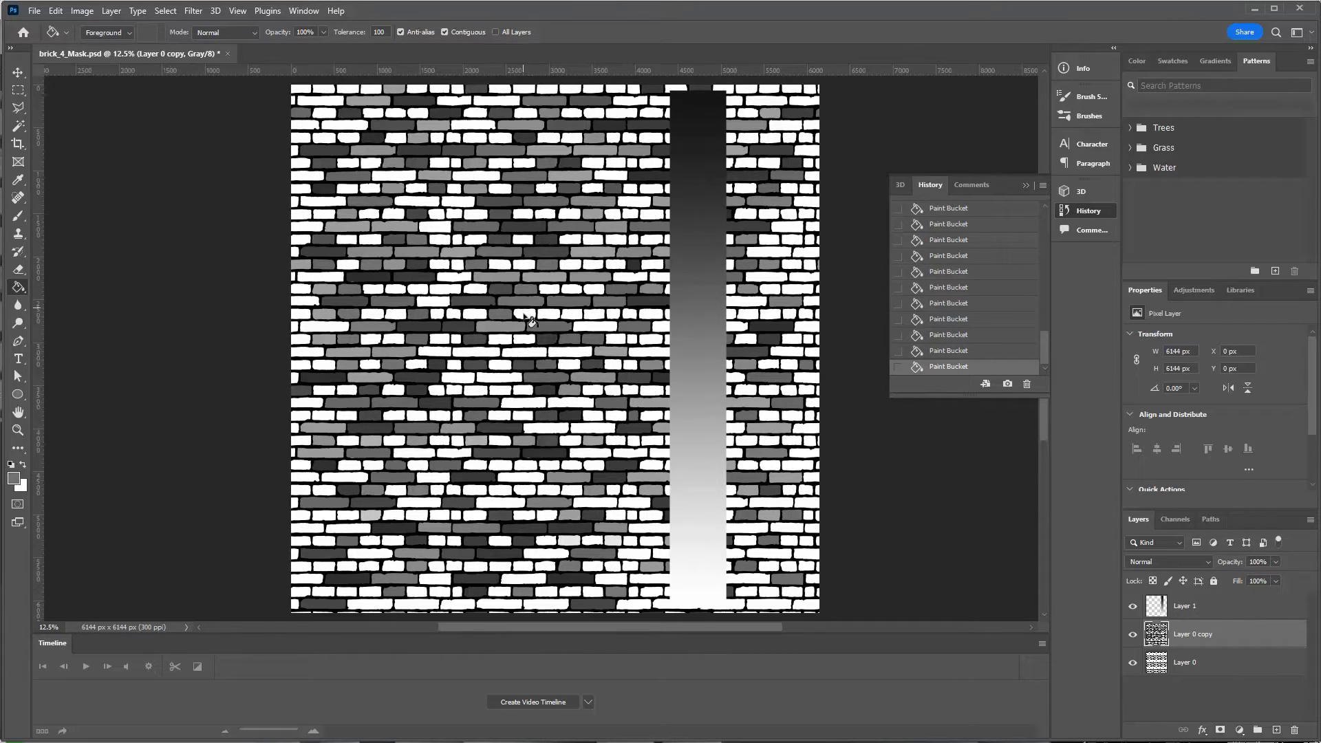
left_click(524, 315)
left_click(569, 315)
left_click(593, 326)
left_click(651, 314)
left_click(680, 340, "alt")
left_click(520, 403)
left_click(520, 477)
left_click(497, 502)
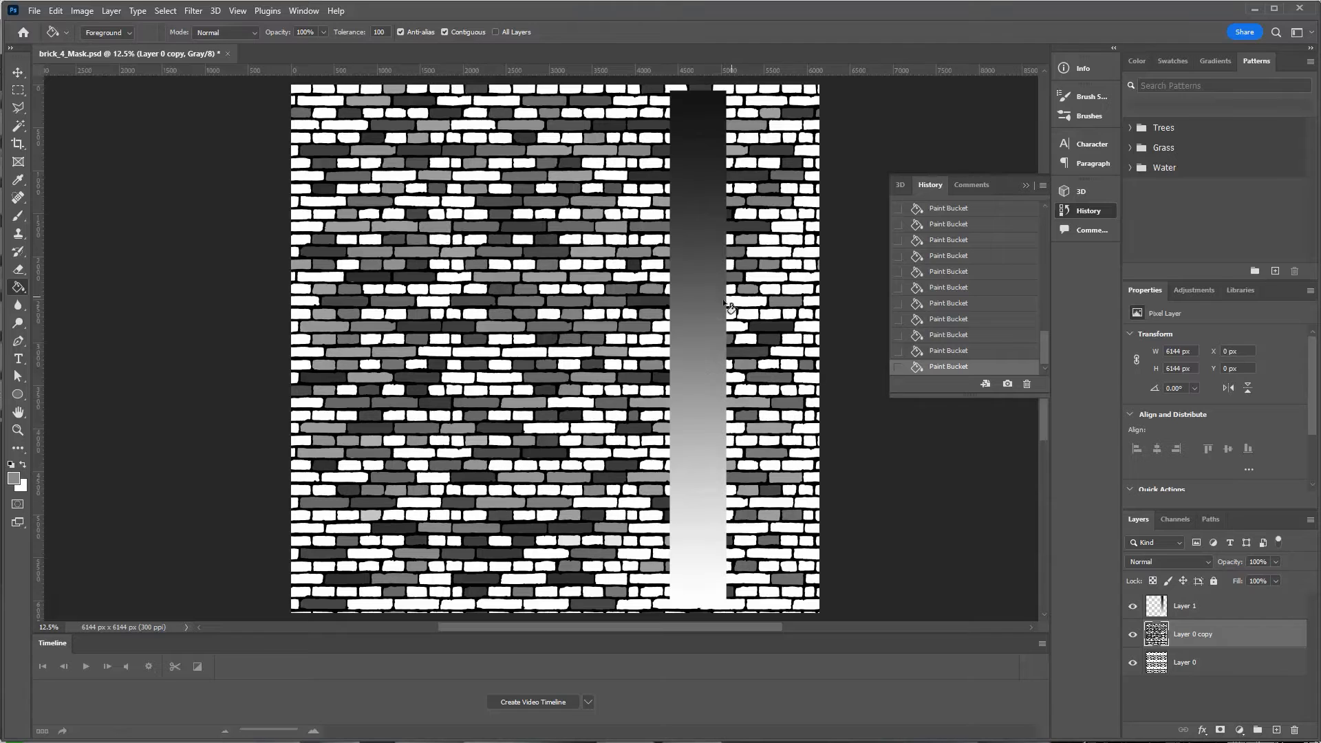
left_click(771, 252)
left_click(789, 227)
left_click(709, 227, "alt")
left_click(593, 164)
left_click(622, 113)
left_click(721, 333, "alt")
left_click(589, 428)
left_click(549, 428)
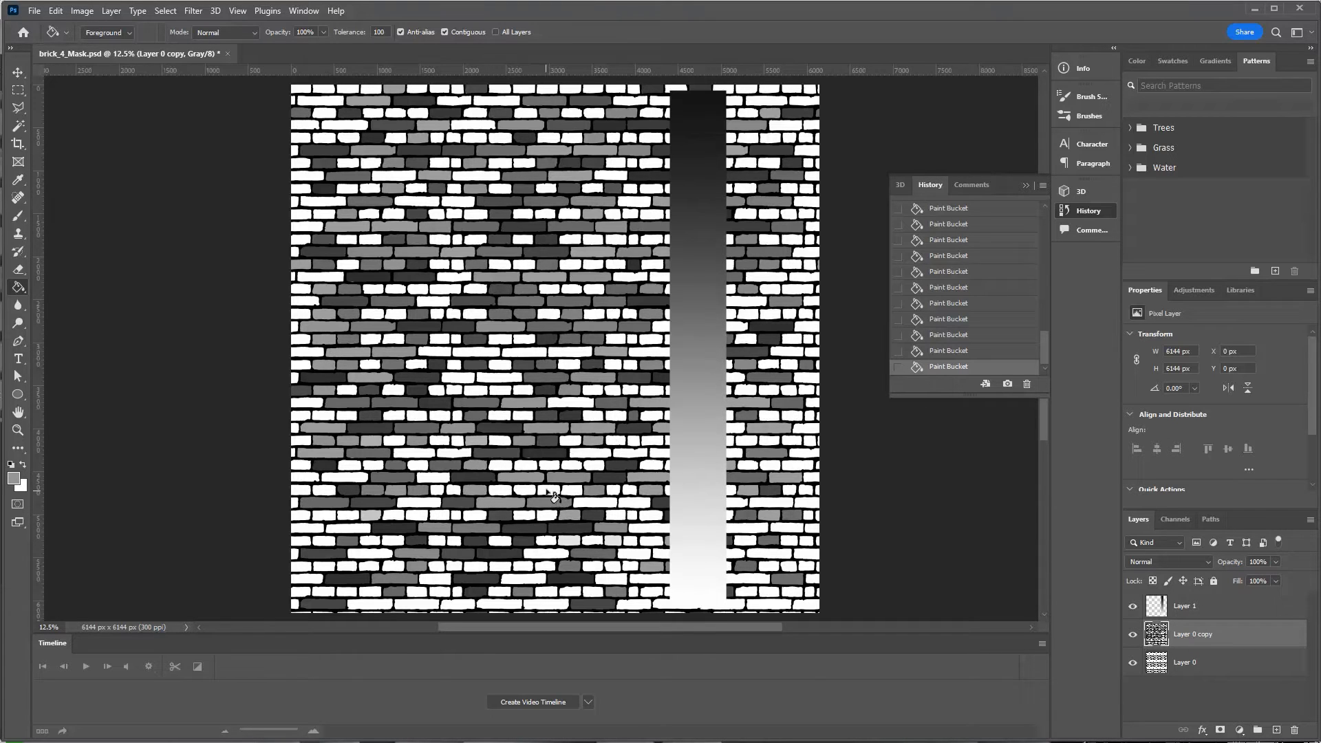
left_click(348, 528)
left_click(699, 375, "alt")
left_click(323, 416)
left_click(500, 566)
left_click(748, 578)
left_click(789, 365)
left_click(441, 289)
left_click(457, 239)
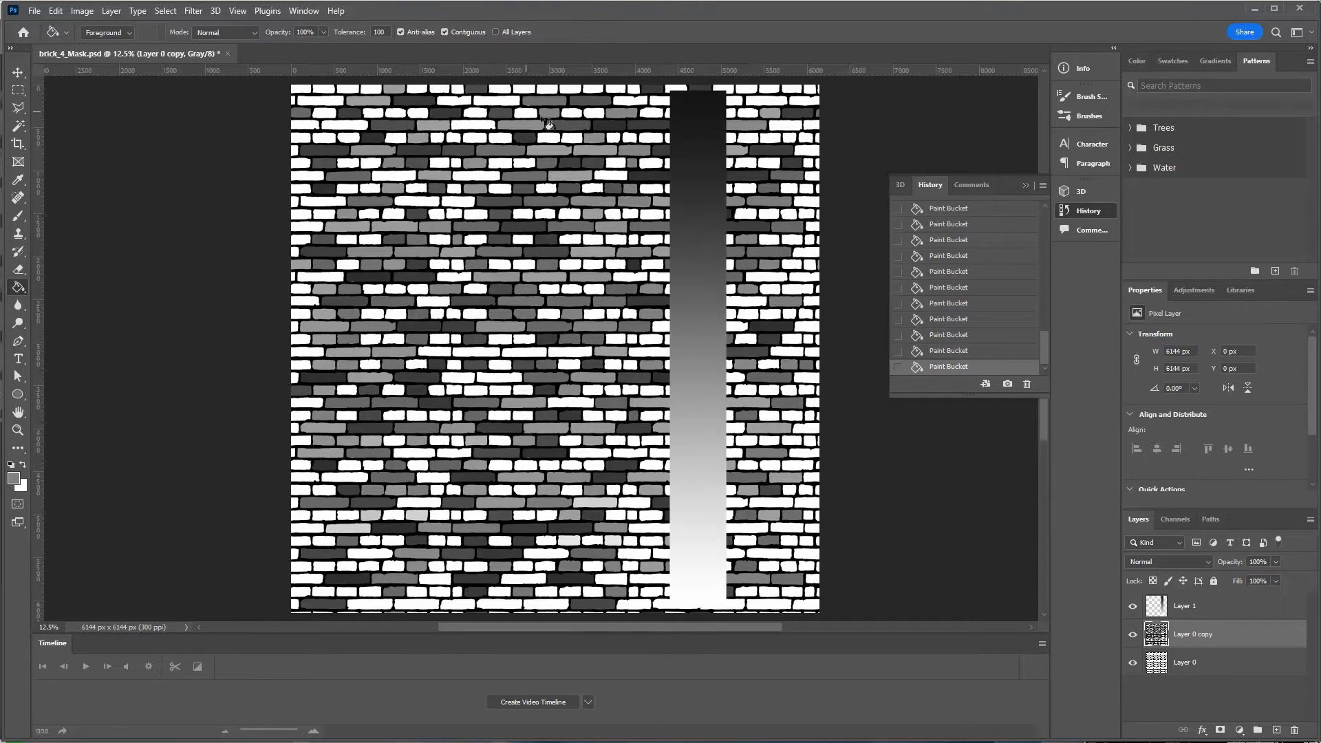
left_click(527, 113)
left_click(694, 165, "alt")
left_click(770, 138)
left_click(747, 301)
left_click(679, 381, "alt")
left_click(630, 453)
left_click(745, 528)
left_click(769, 501)
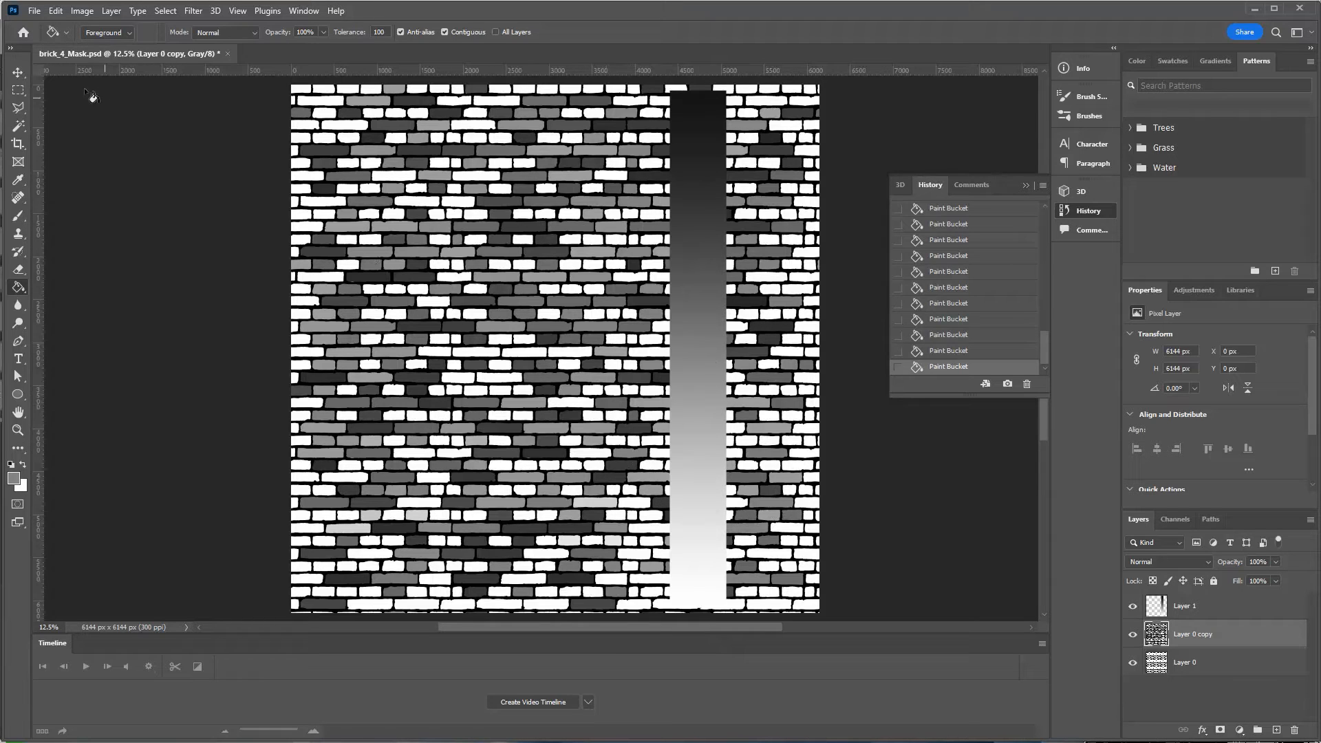
left_click(25, 73)
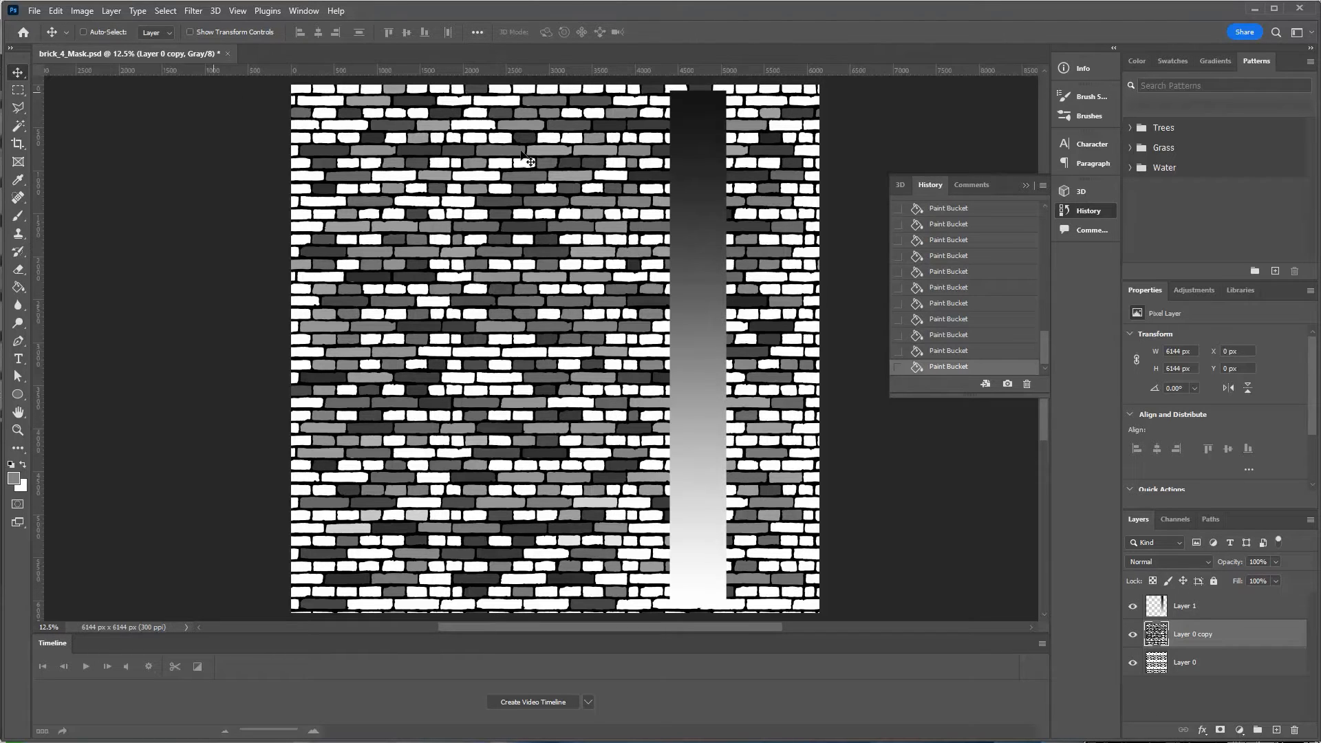
left_click(83, 11)
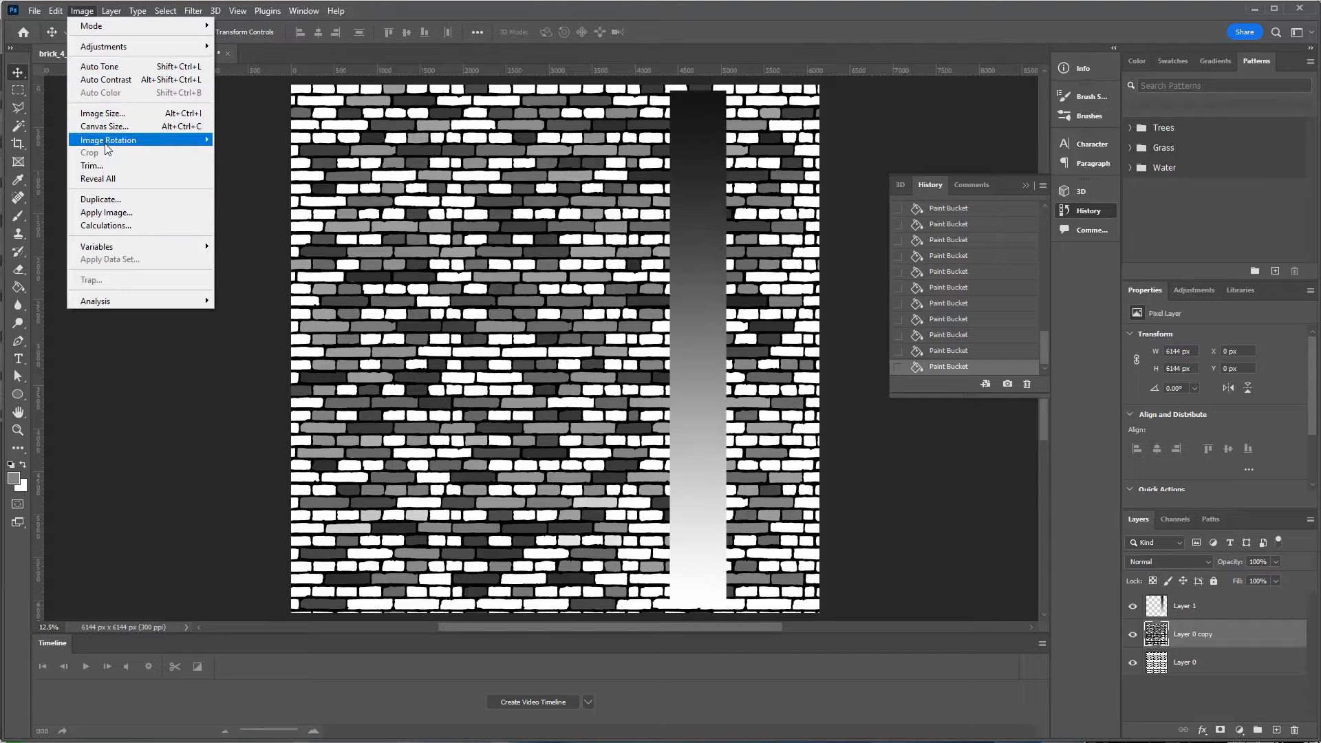
left_click(107, 113)
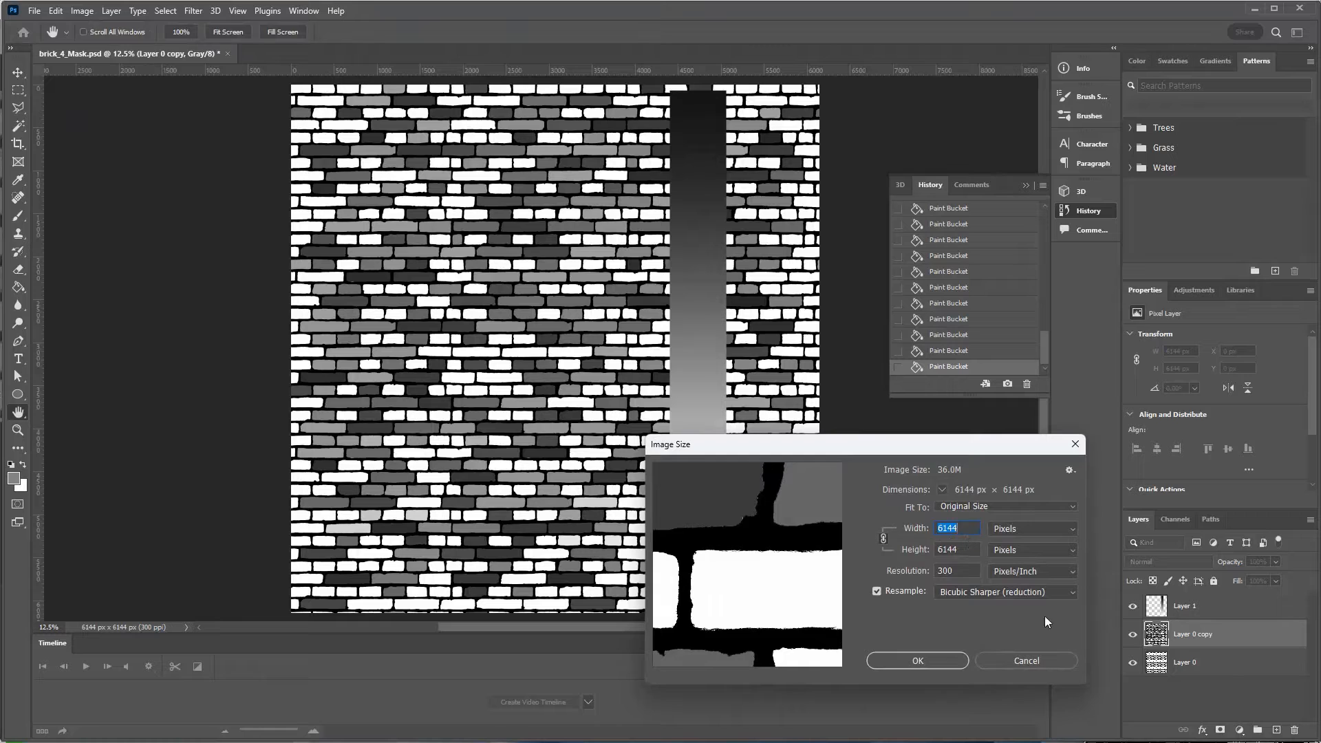
left_click(1017, 660)
Offset Layer 0 copy by 3072 px horizontally and 3072 px vertically with Wrap Around.
left_click(195, 10)
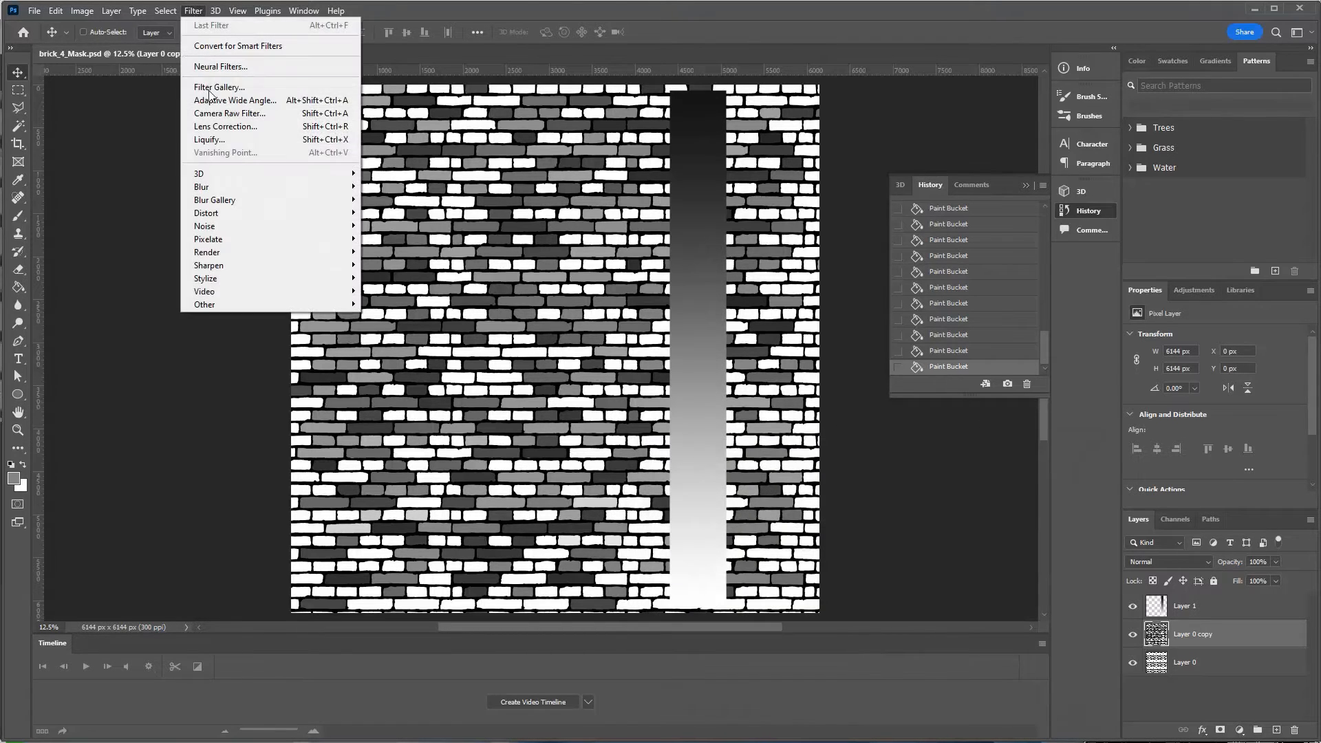
mouse_move(255, 305)
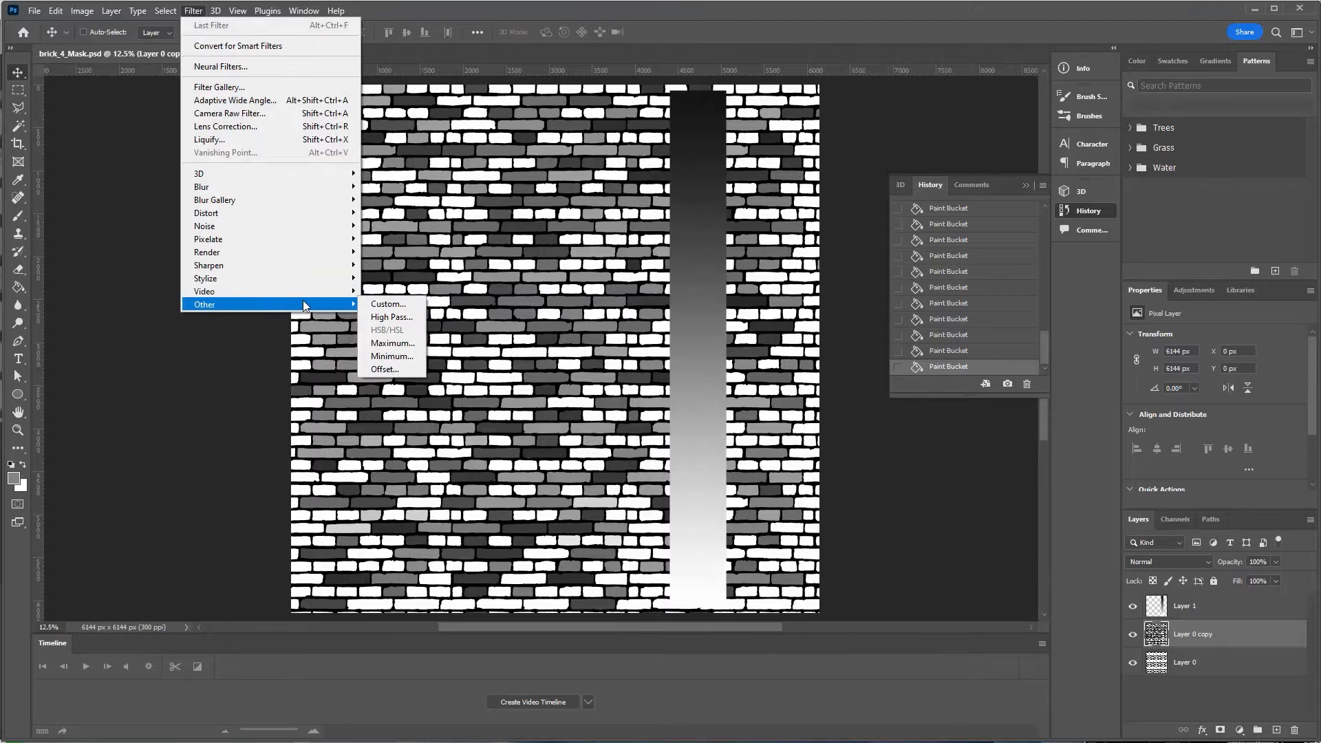
left_click(385, 370)
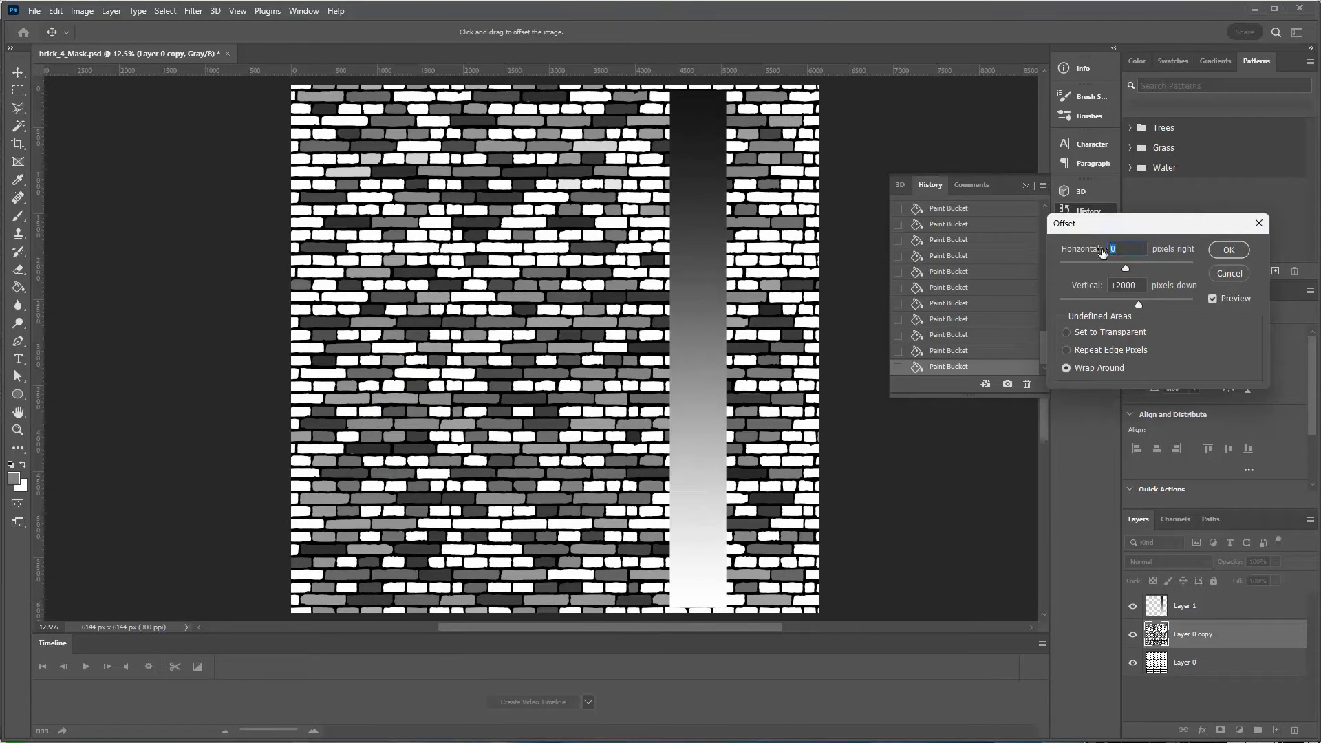
type("3072")
key("Tab")
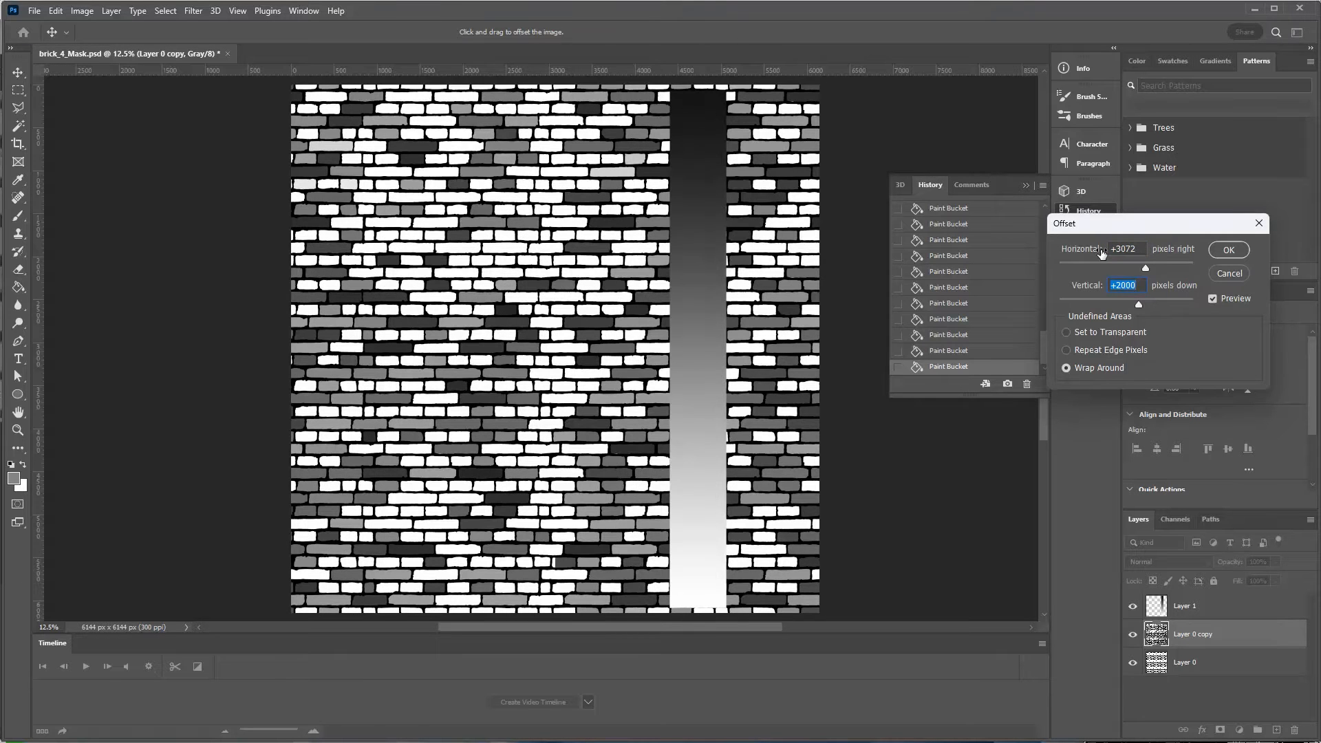
type("3072")
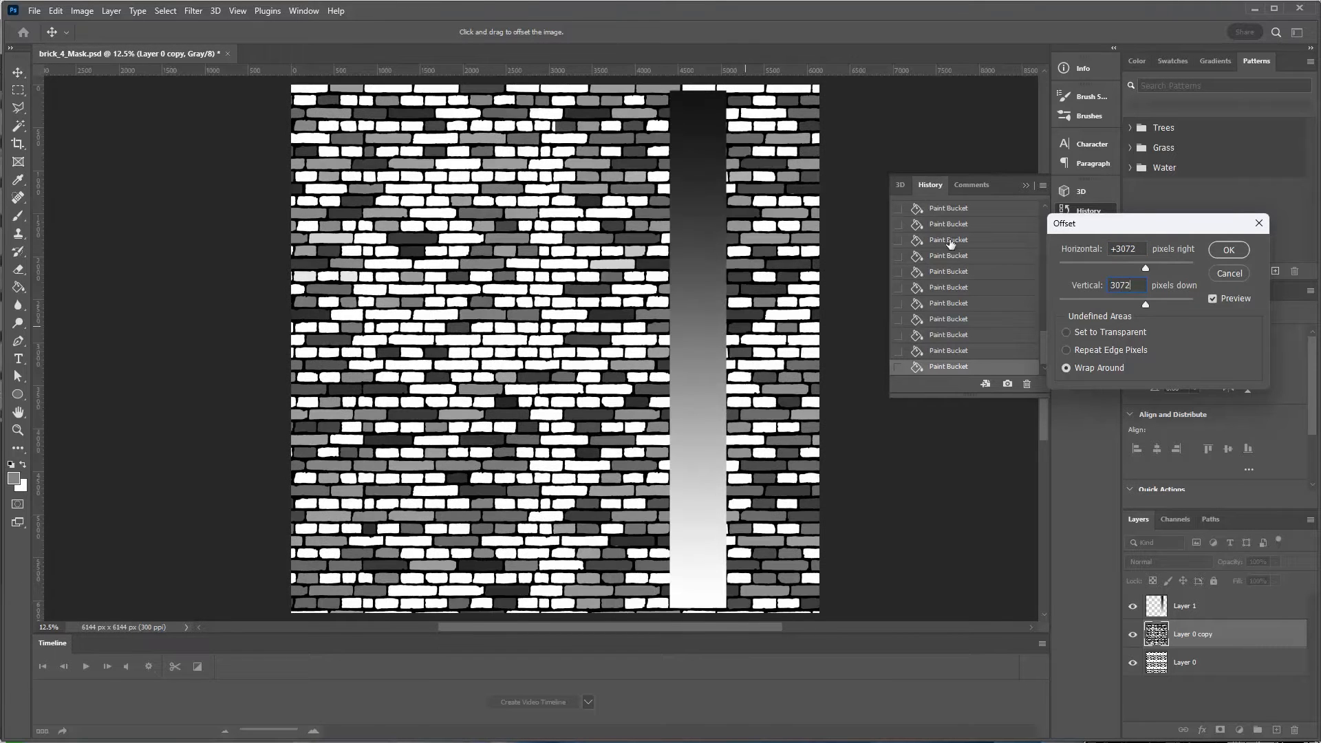
left_click(1219, 253)
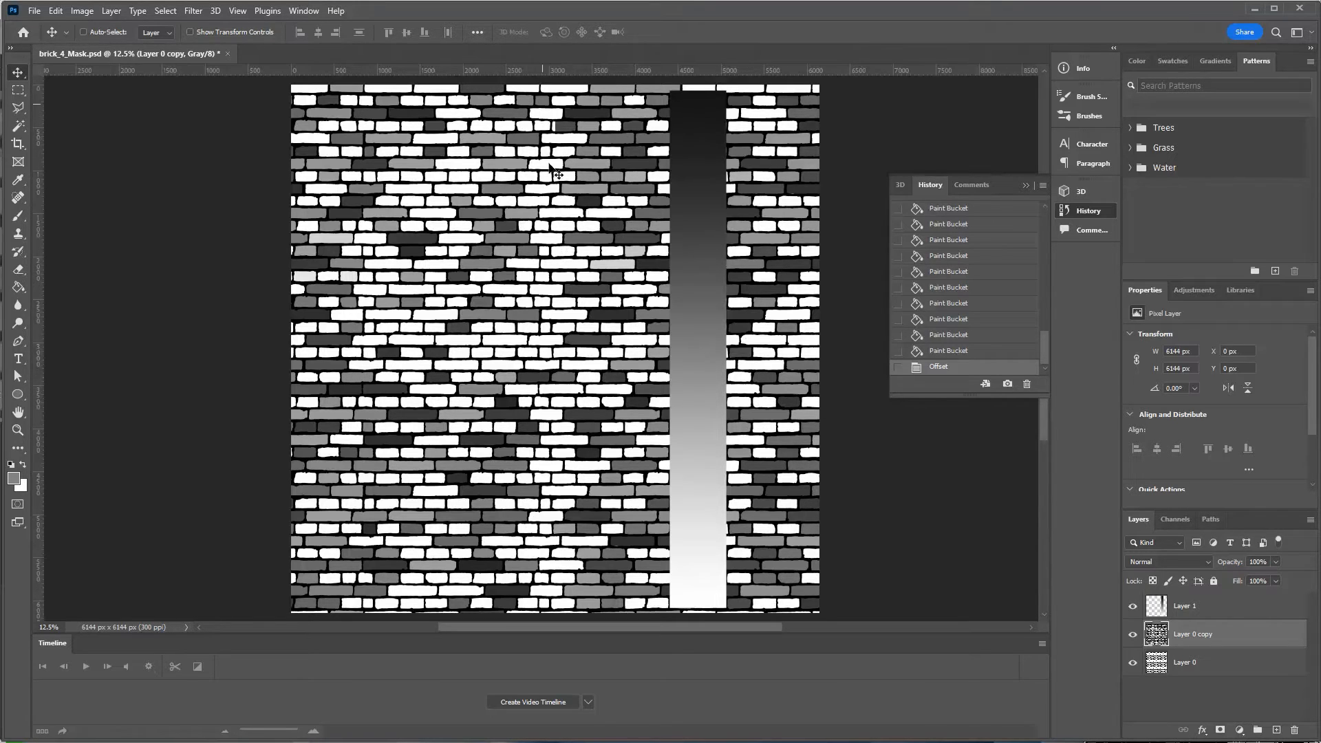
Pick the Paint Bucket with a grey from the gradient strip, undoing a fill on the wrong layer.
left_click(1173, 611)
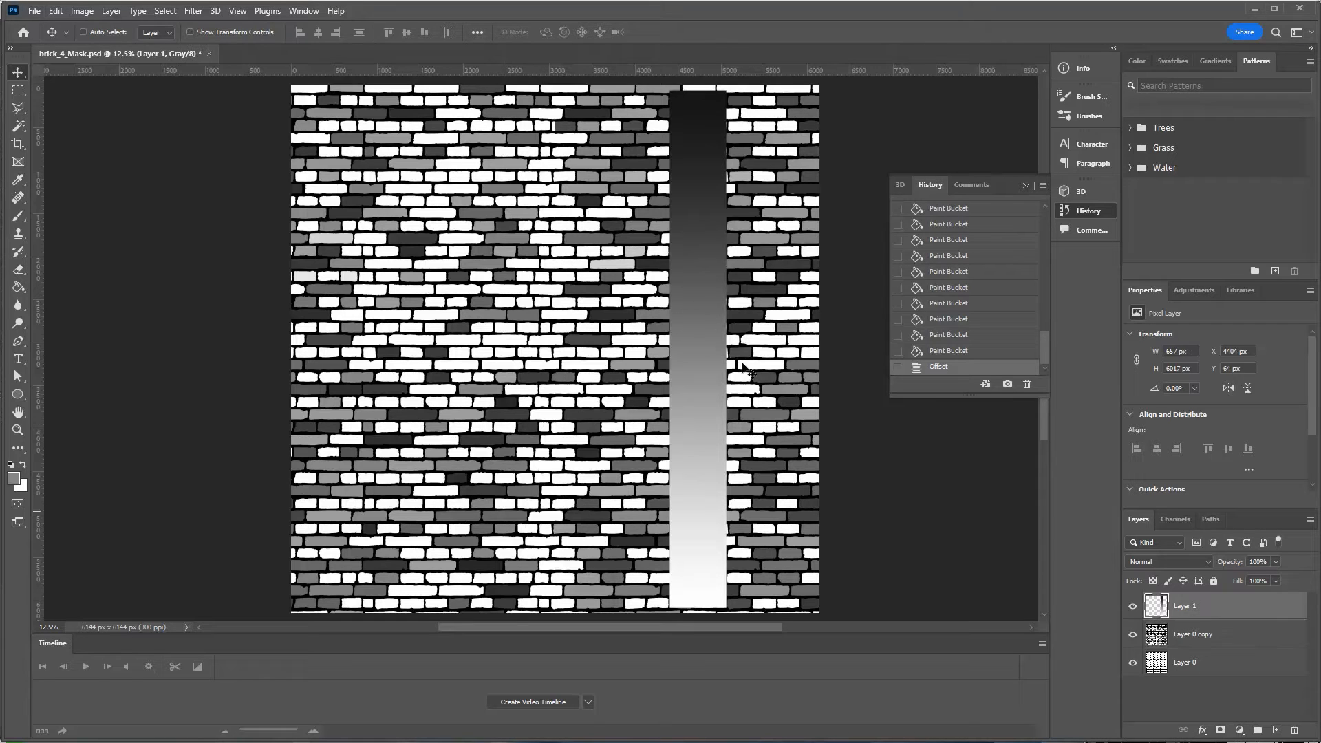
left_click(19, 286)
left_click(703, 284, "alt")
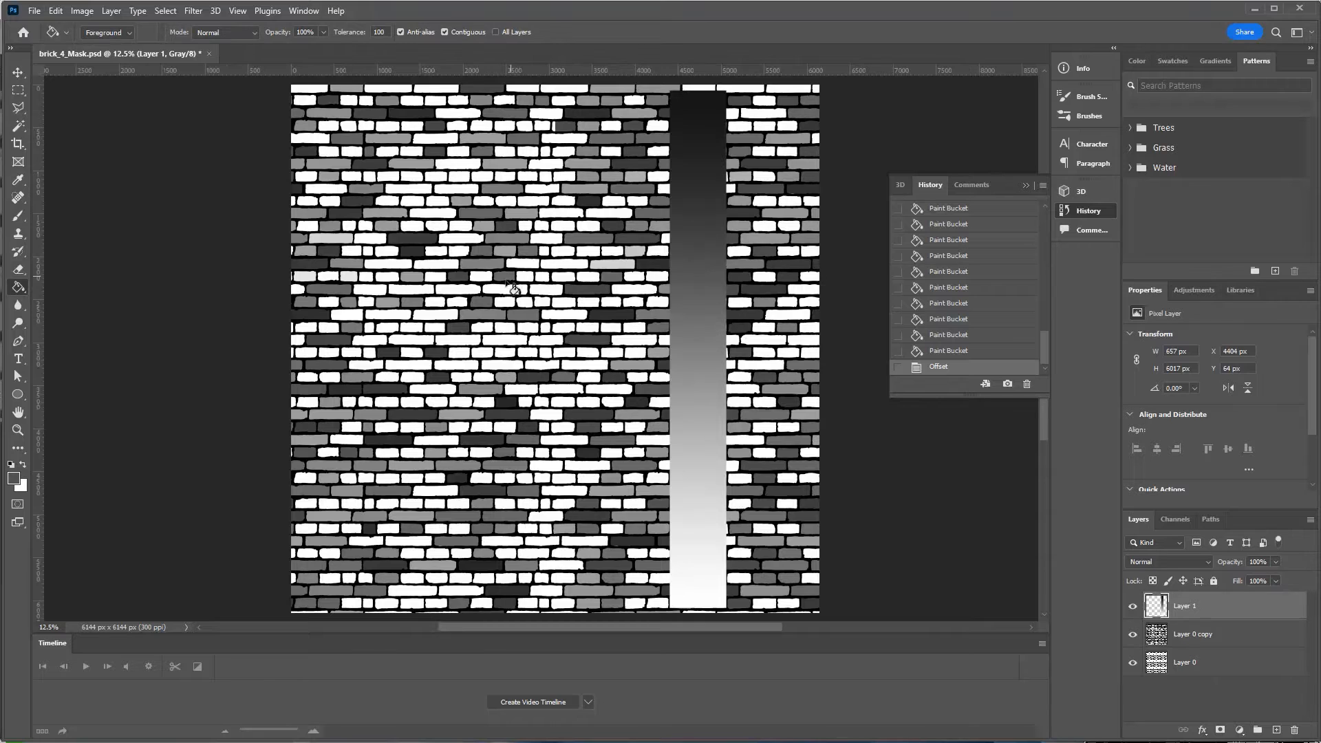
left_click(556, 366)
key("ctrl+z")
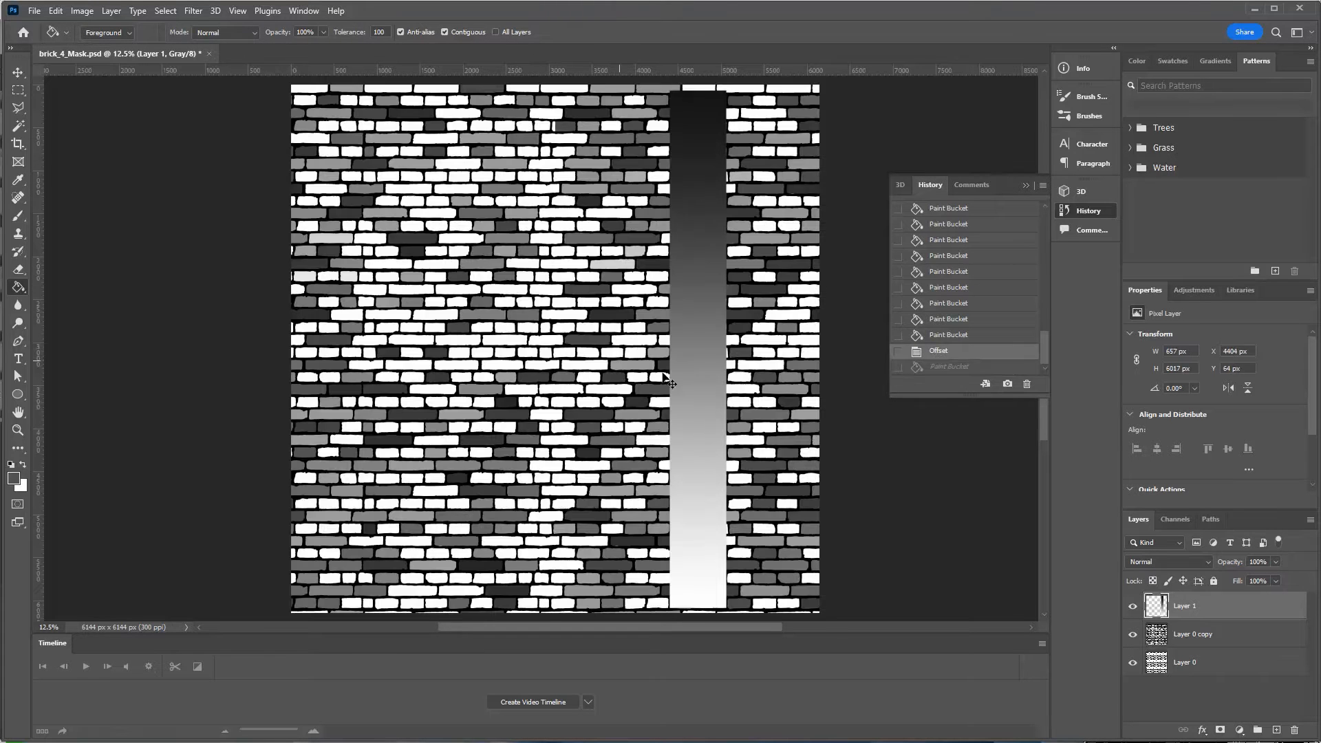
key("alt+bracketleft")
Sample dark grey from the gradient strip and fill eight white bricks with it.
left_click(548, 391, "alt")
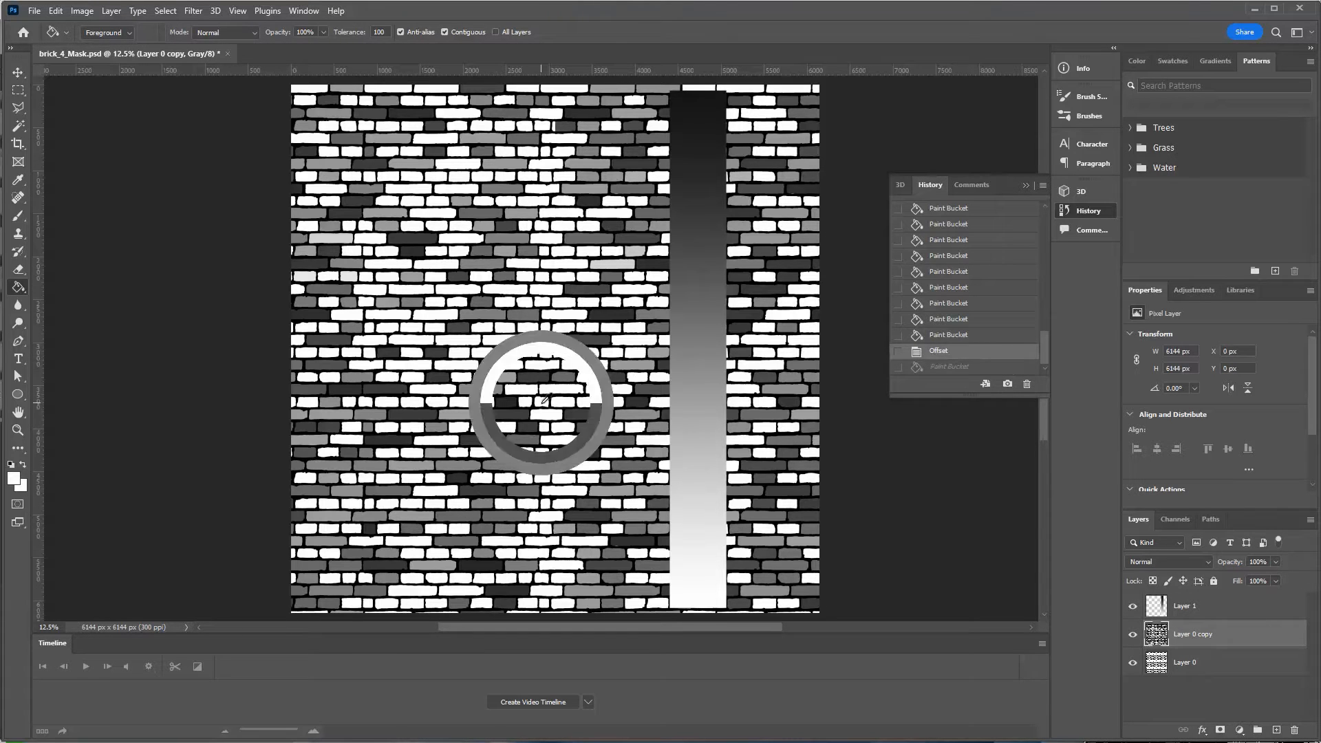
left_click(558, 474)
left_click(557, 475)
left_click(686, 263, "alt")
left_click(526, 265)
left_click(556, 265)
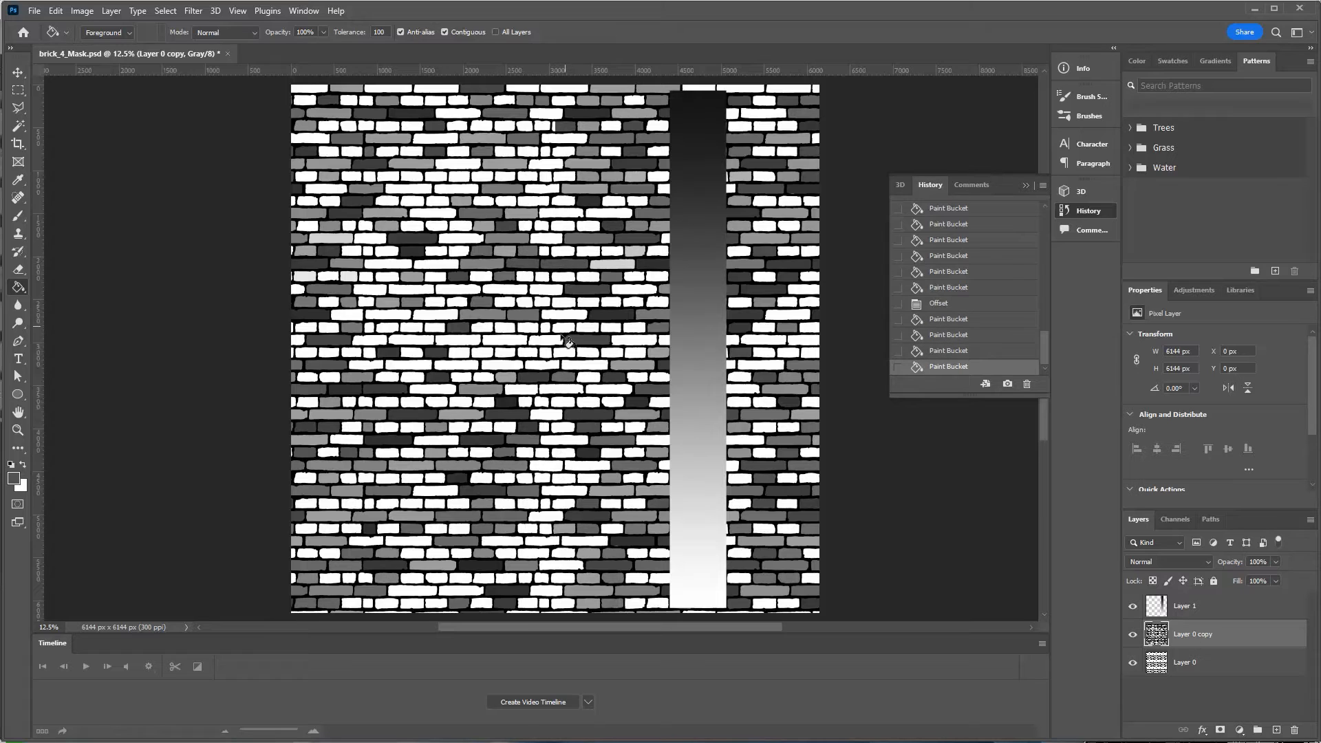
left_click(547, 415)
left_click(547, 516)
left_click(409, 365)
left_click(413, 340)
left_click(633, 341)
left_click(547, 340)
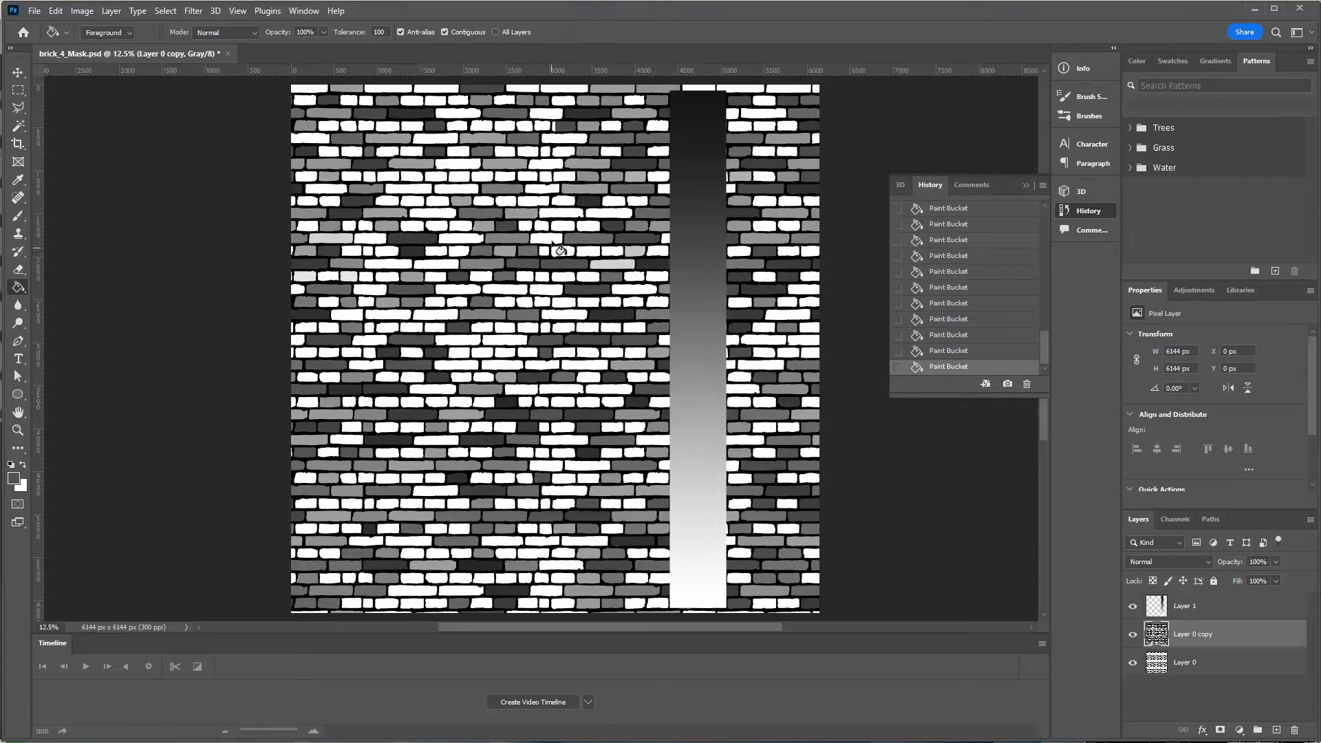
Sample a lighter grey from the strip and fill fifteen more white bricks with it.
left_click(564, 152)
left_click(693, 344, "alt")
left_click(542, 452)
left_click(547, 466)
left_click(563, 504)
left_click(564, 565)
left_click(553, 588)
left_click(553, 239)
left_click(413, 189)
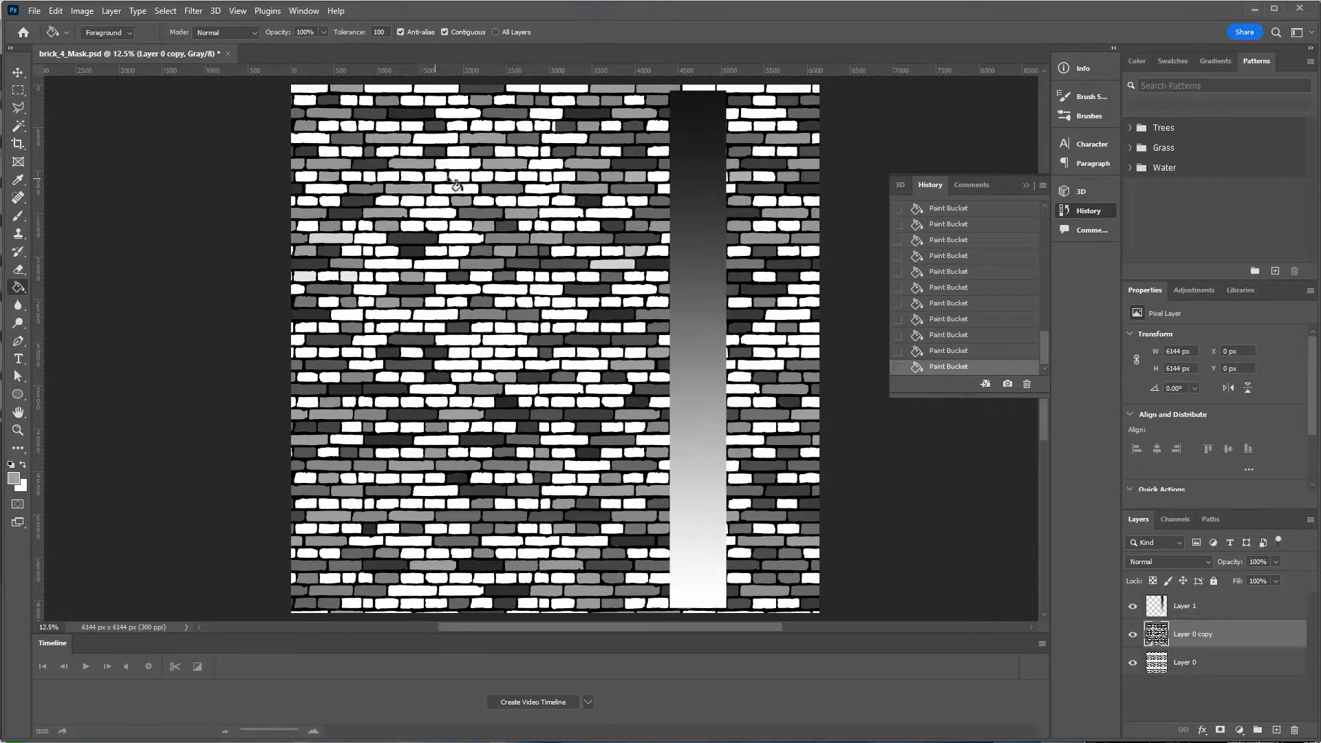
left_click(457, 177)
left_click(458, 152)
left_click(460, 113)
left_click(531, 202)
left_click(509, 353)
left_click(763, 352)
left_click(543, 365)
Sample another light grey and fill six more white bricks with it.
left_click(583, 366)
left_click(697, 432, "alt")
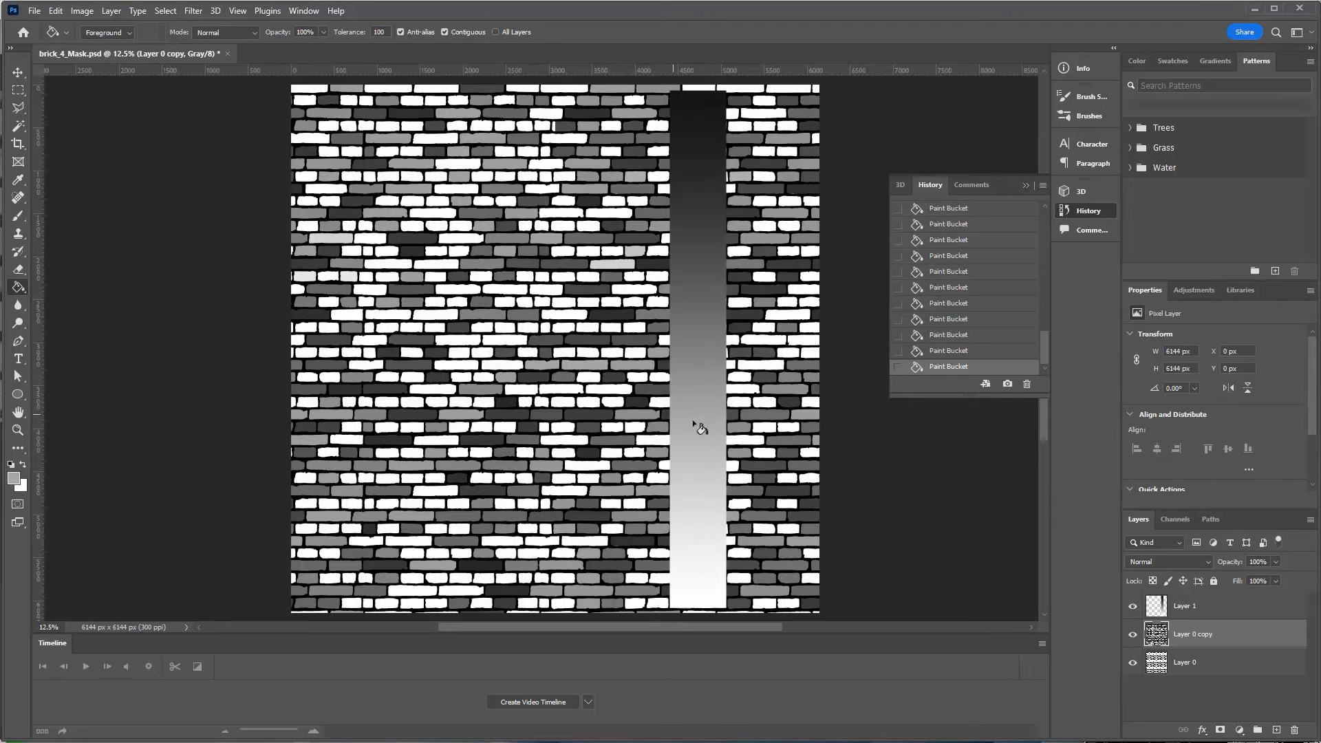
left_click(564, 491)
left_click(505, 504)
left_click(387, 479)
left_click(387, 427)
left_click(413, 327)
Sample a darker grey and fill seven more white bricks with it.
left_click(435, 203)
left_click(436, 226)
left_click(693, 370, "alt")
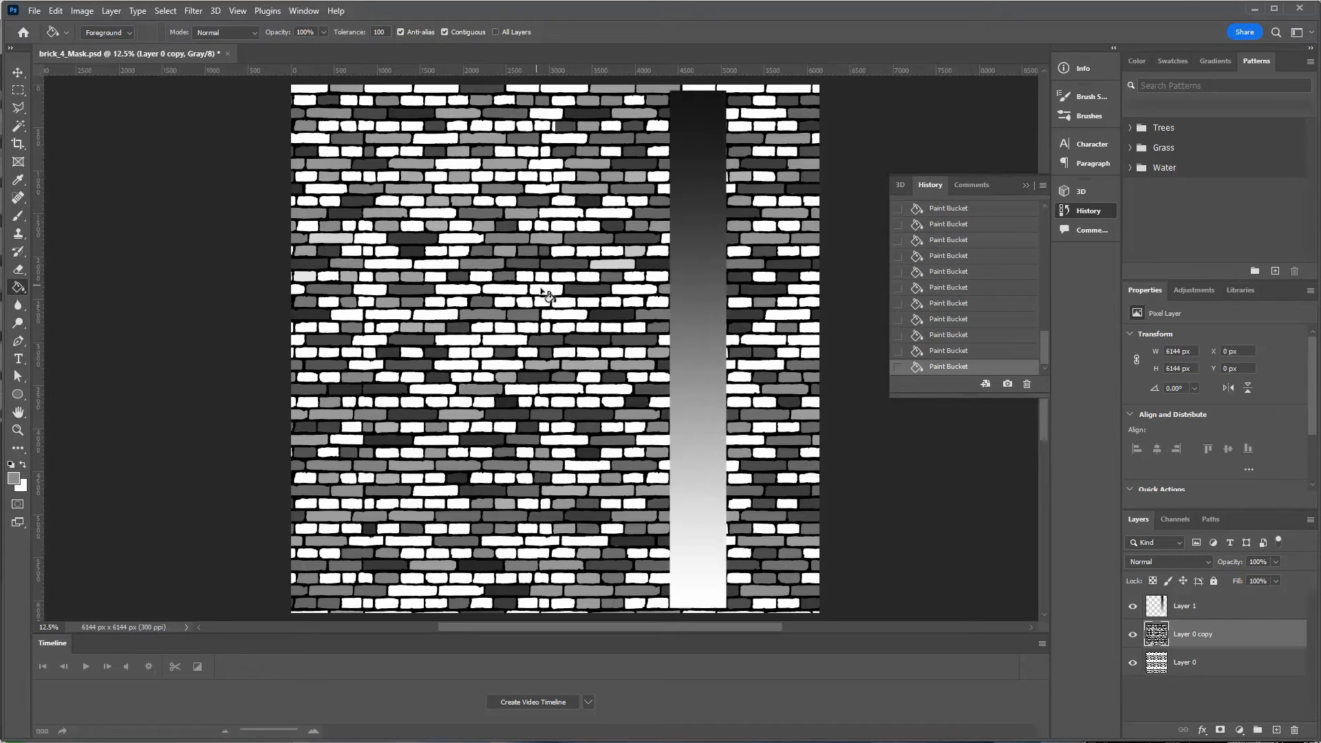
left_click(540, 289)
left_click(505, 302)
left_click(460, 239)
left_click(433, 489)
left_click(463, 355)
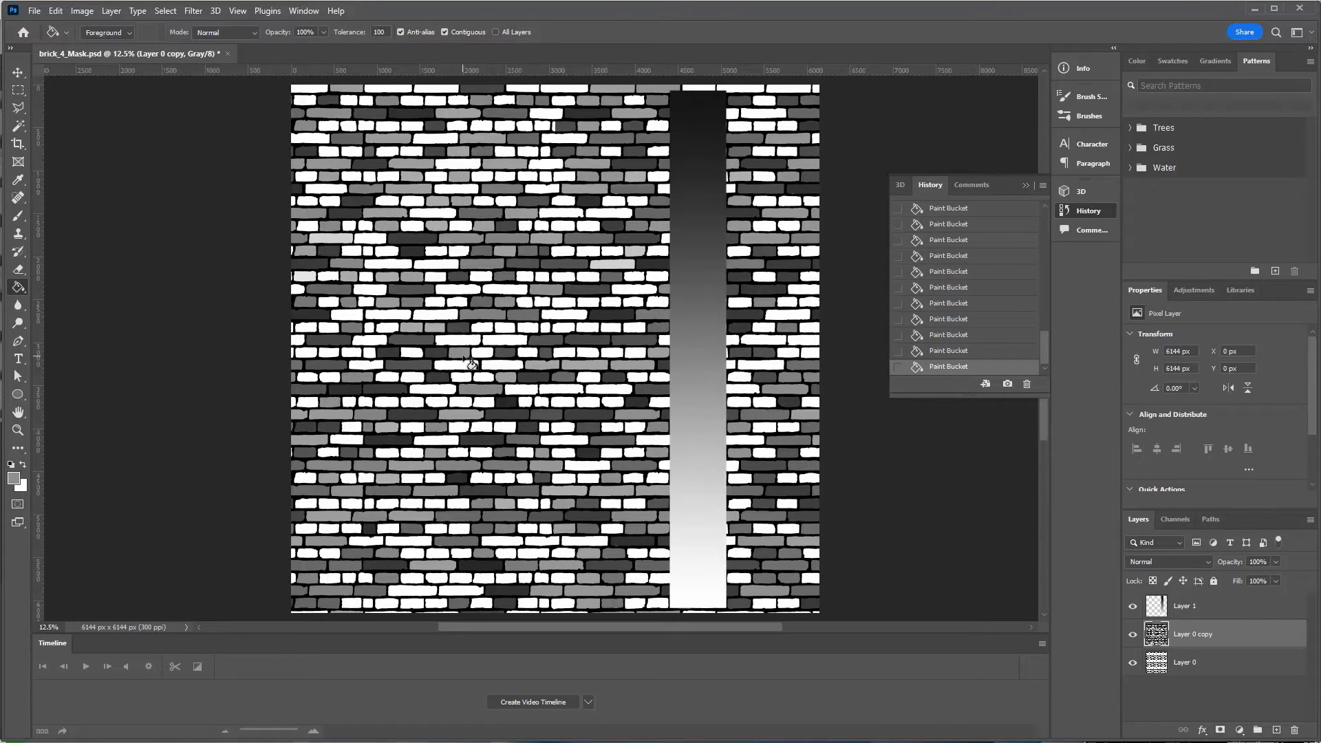
Hide the gradient strip layer and reapply the wrap-around Offset filter to the brick mask.
left_click(1133, 608)
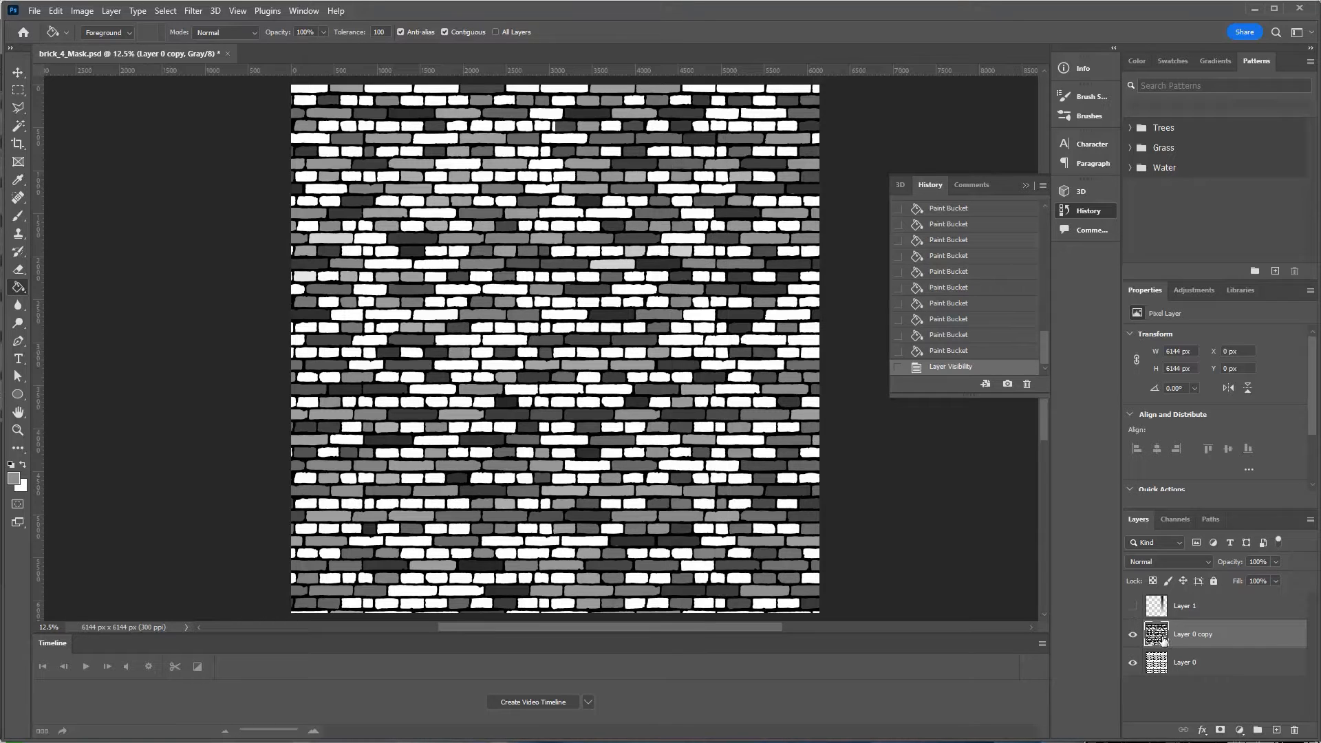
left_click(203, 12)
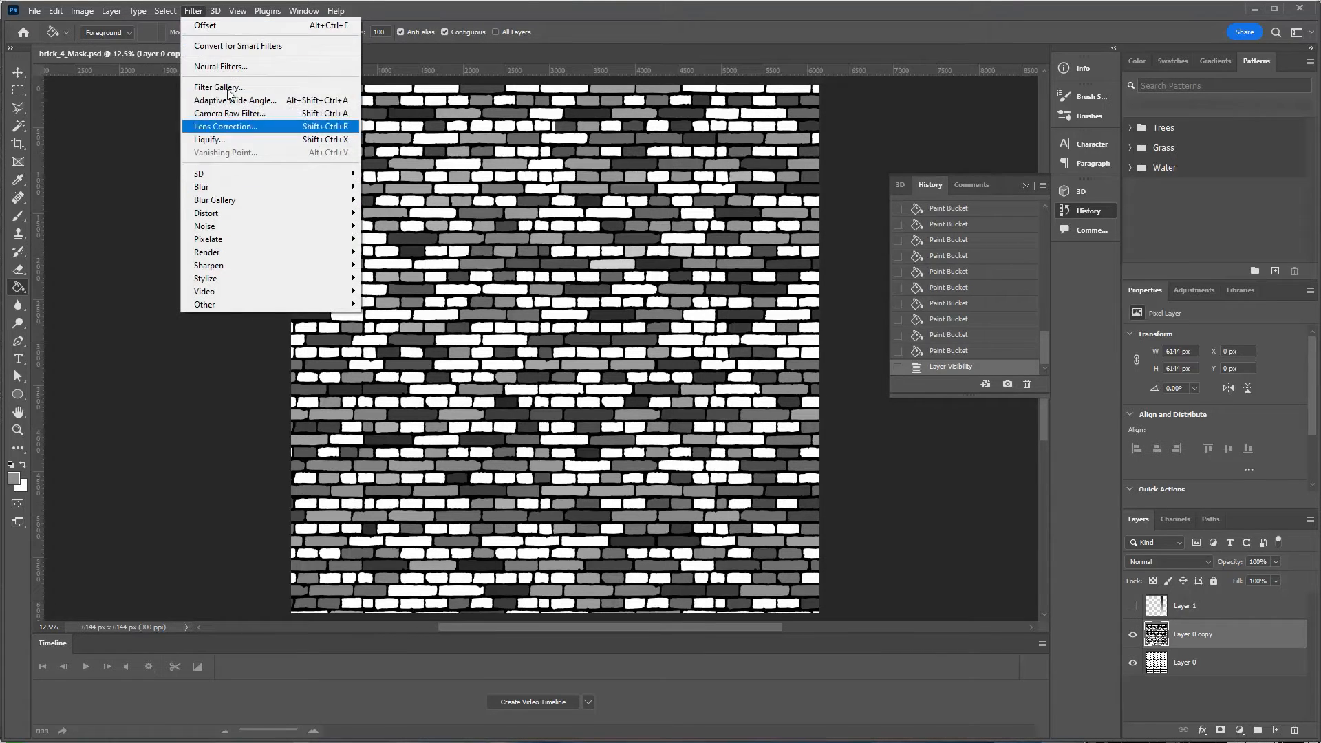
left_click(247, 27)
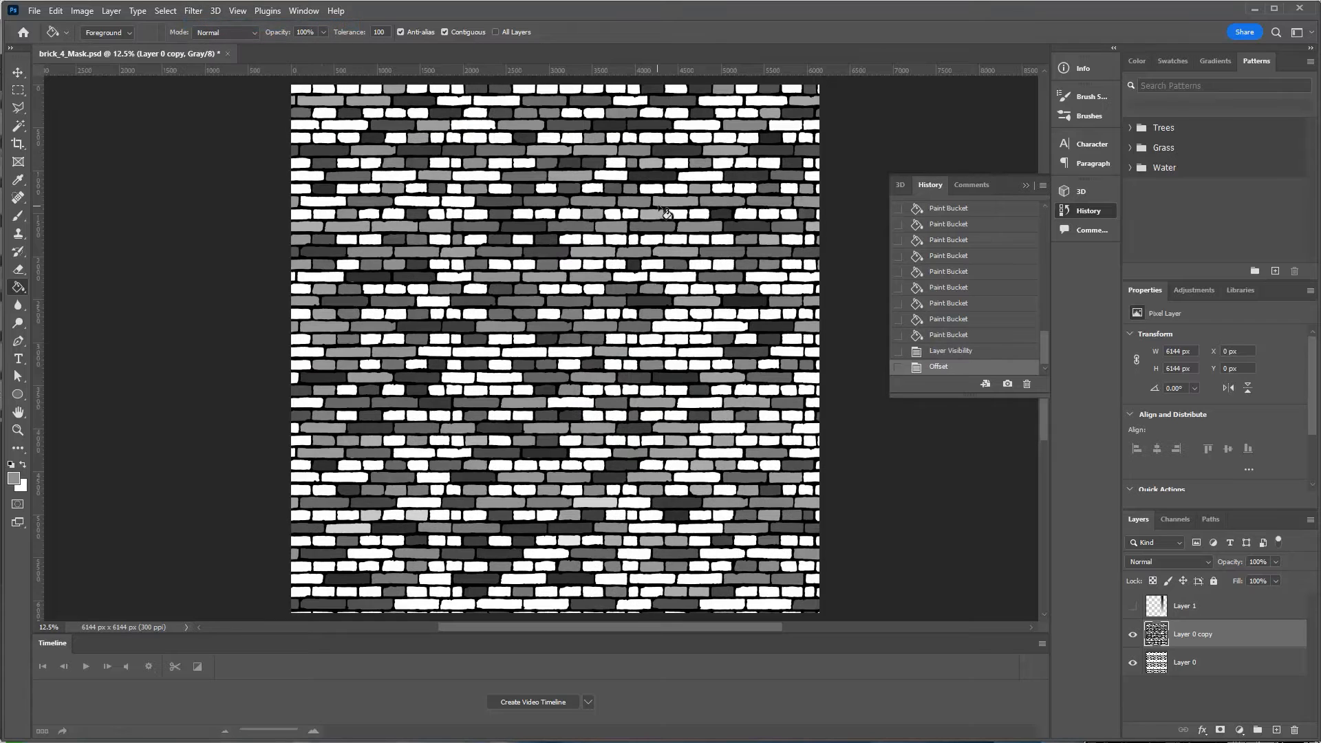
Save brick_4_Mask.psd, confirming the Photoshop Format Options with maximum compatibility.
left_click(34, 10)
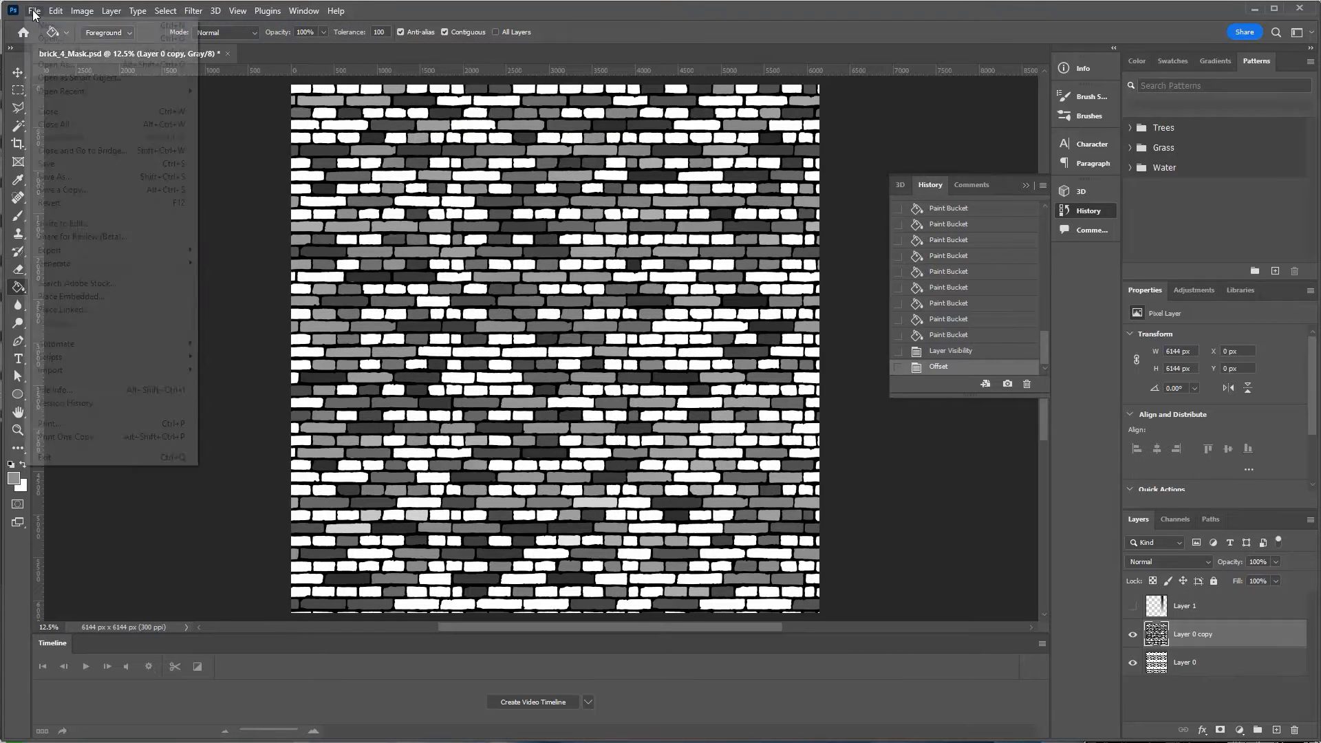
left_click(87, 163)
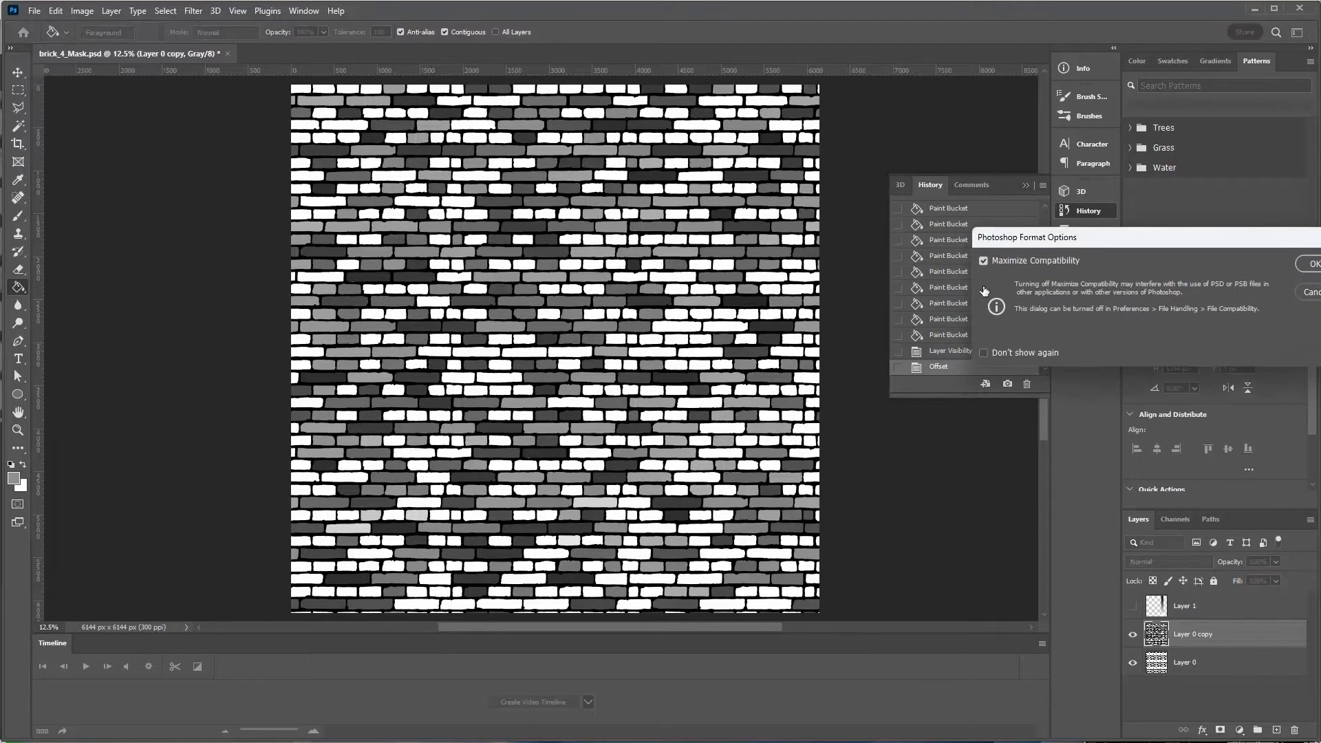
left_click(1310, 264)
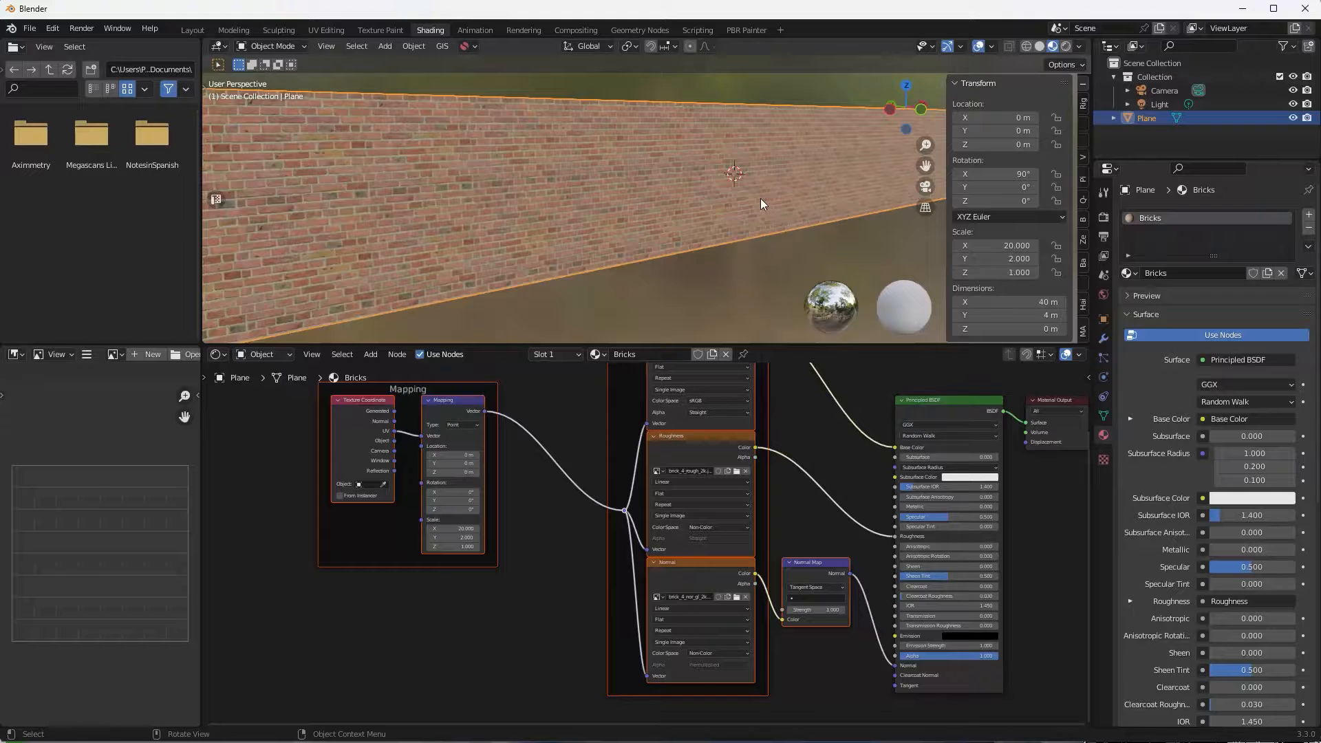
Remove the Textures frame from the Bricks node graph, keeping its nodes in place.
middle_click_drag(639, 209, 688, 274)
middle_click_drag(555, 397, 514, 494)
scroll(514, 494, "down", 1)
left_click(645, 431)
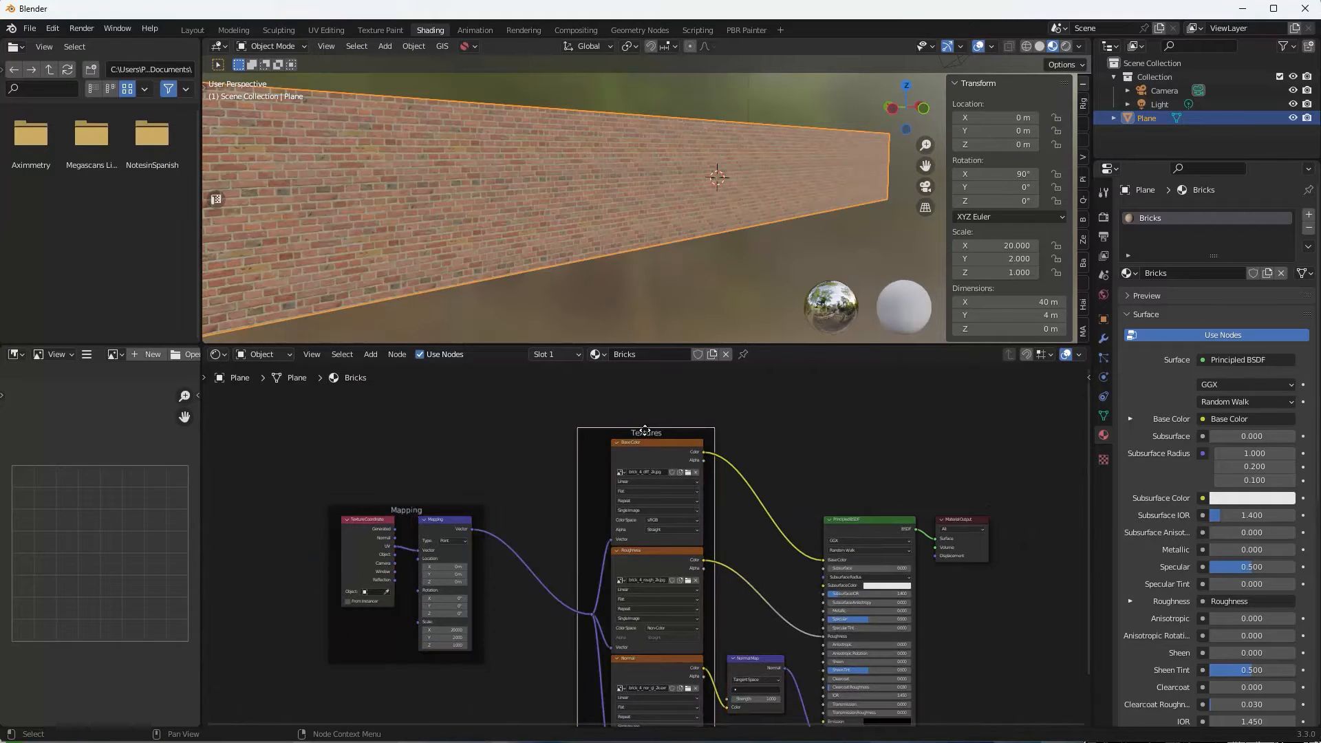
left_click_drag(649, 428, 648, 427)
key("x")
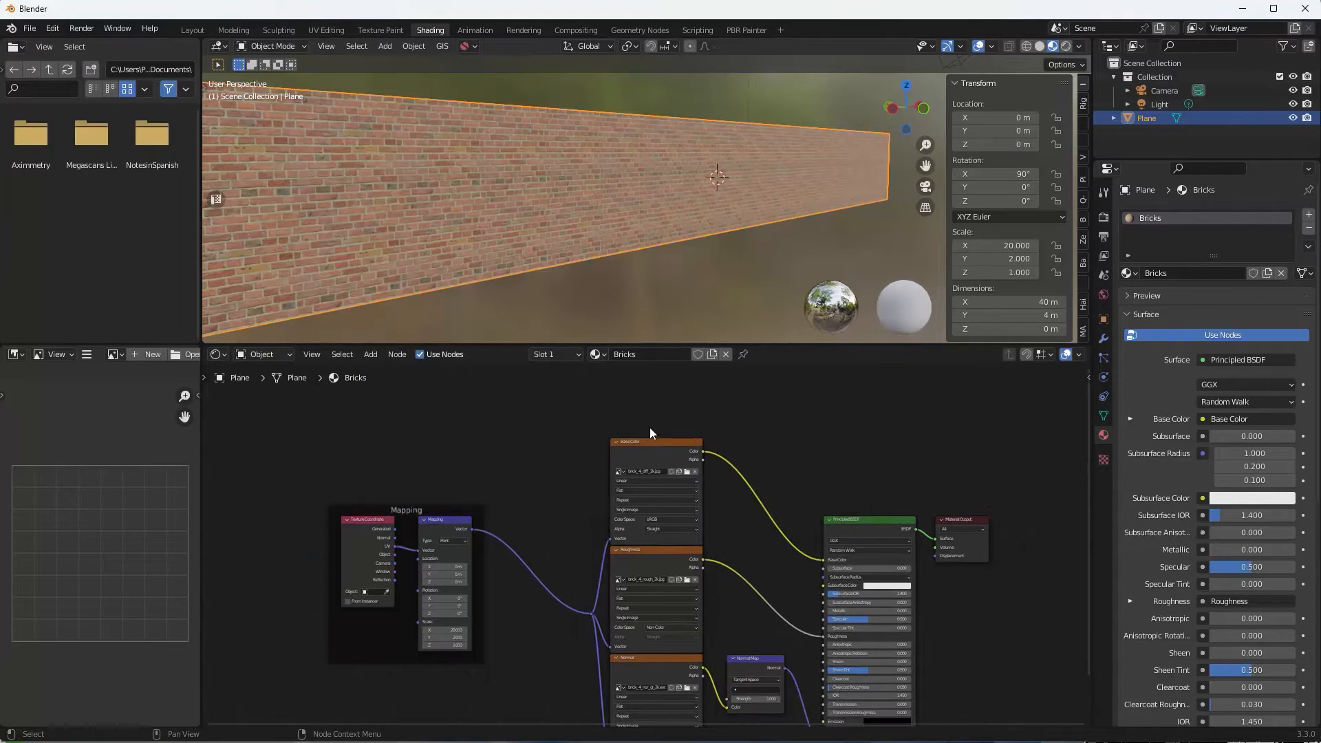
Remove the Mapping frame too, then zoom out over the node graph.
left_click(409, 510)
key("x")
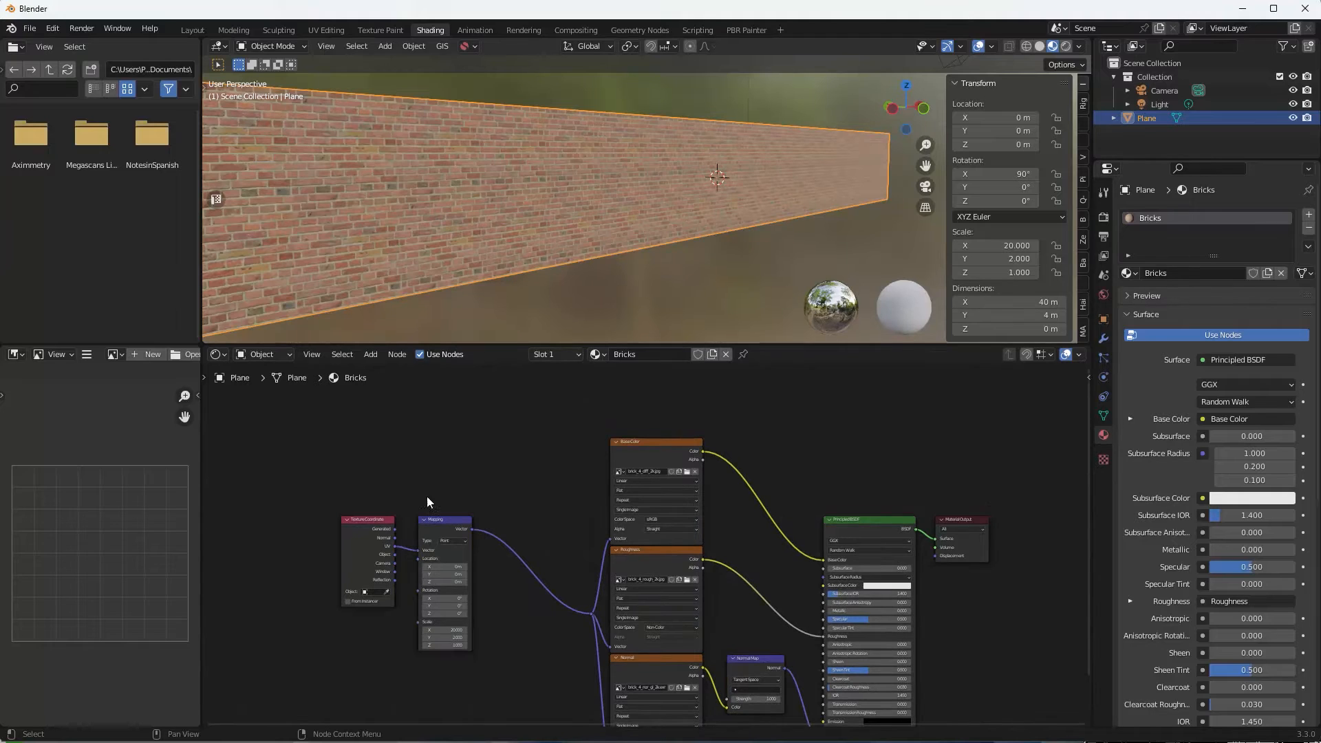
middle_click_drag(480, 465, 430, 504)
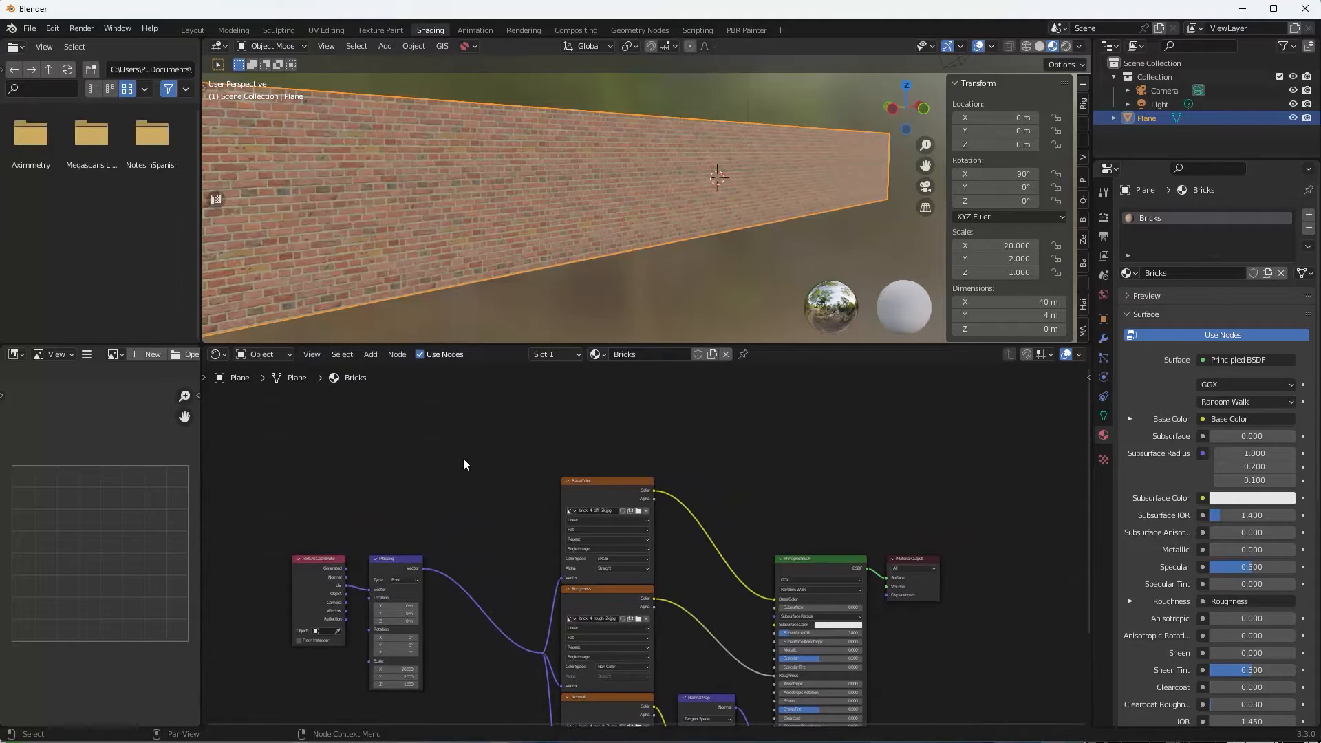
scroll(464, 458, "down", 4)
middle_click_drag(464, 455, 454, 461)
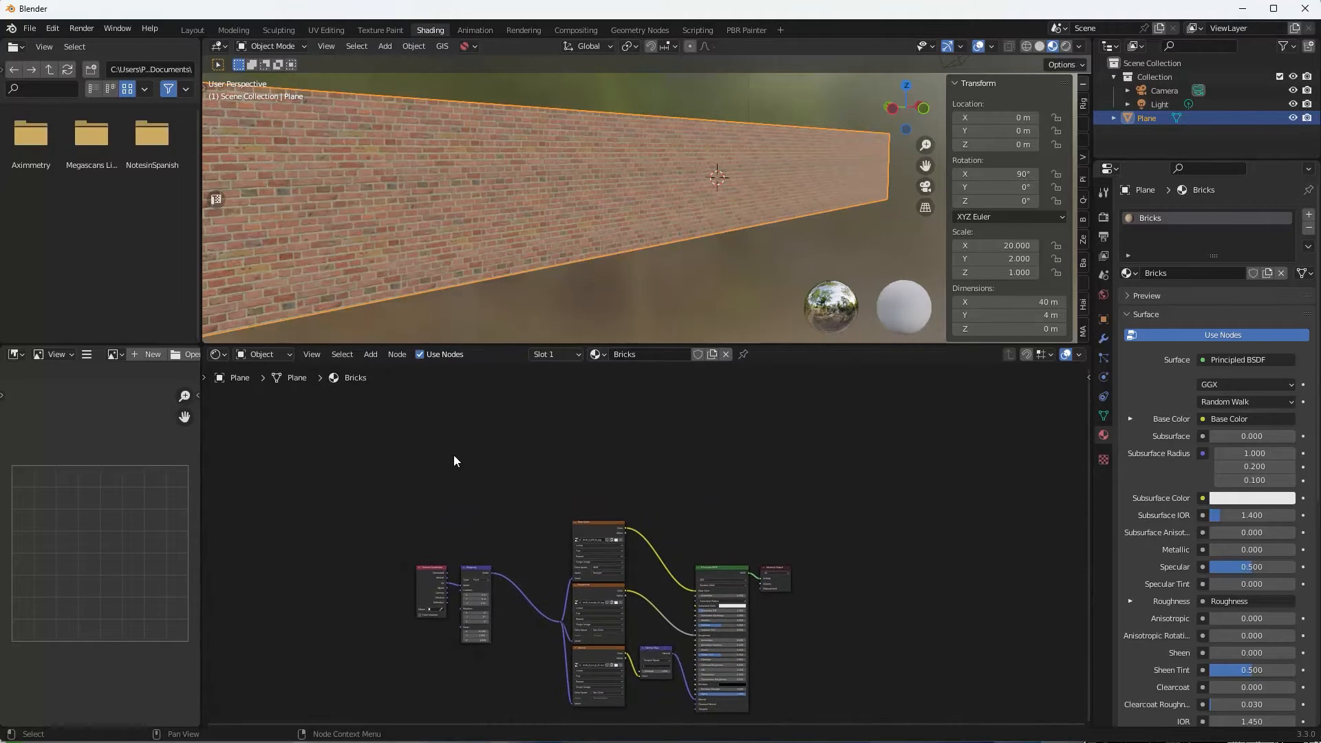
scroll(454, 461, "down", 1)
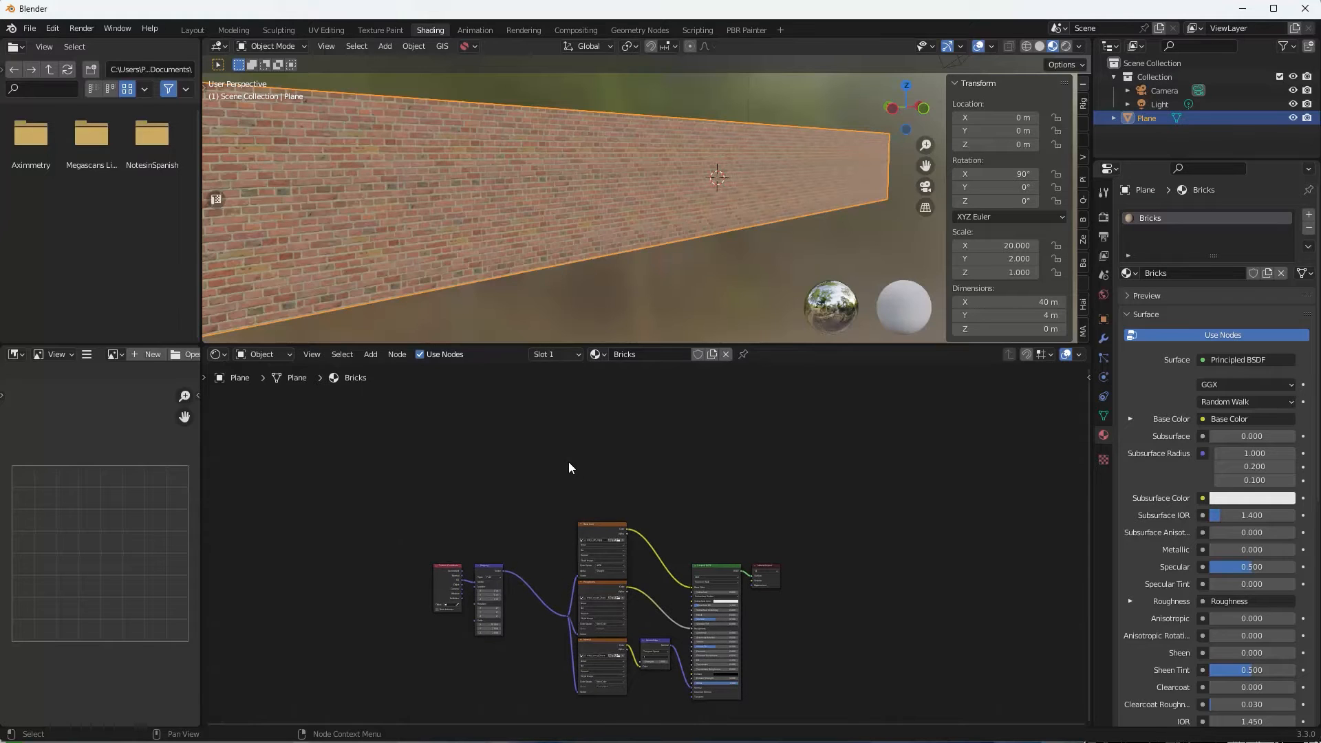
key("shift+a")
Add an Image Texture node above the existing texture nodes.
mouse_move(553, 526)
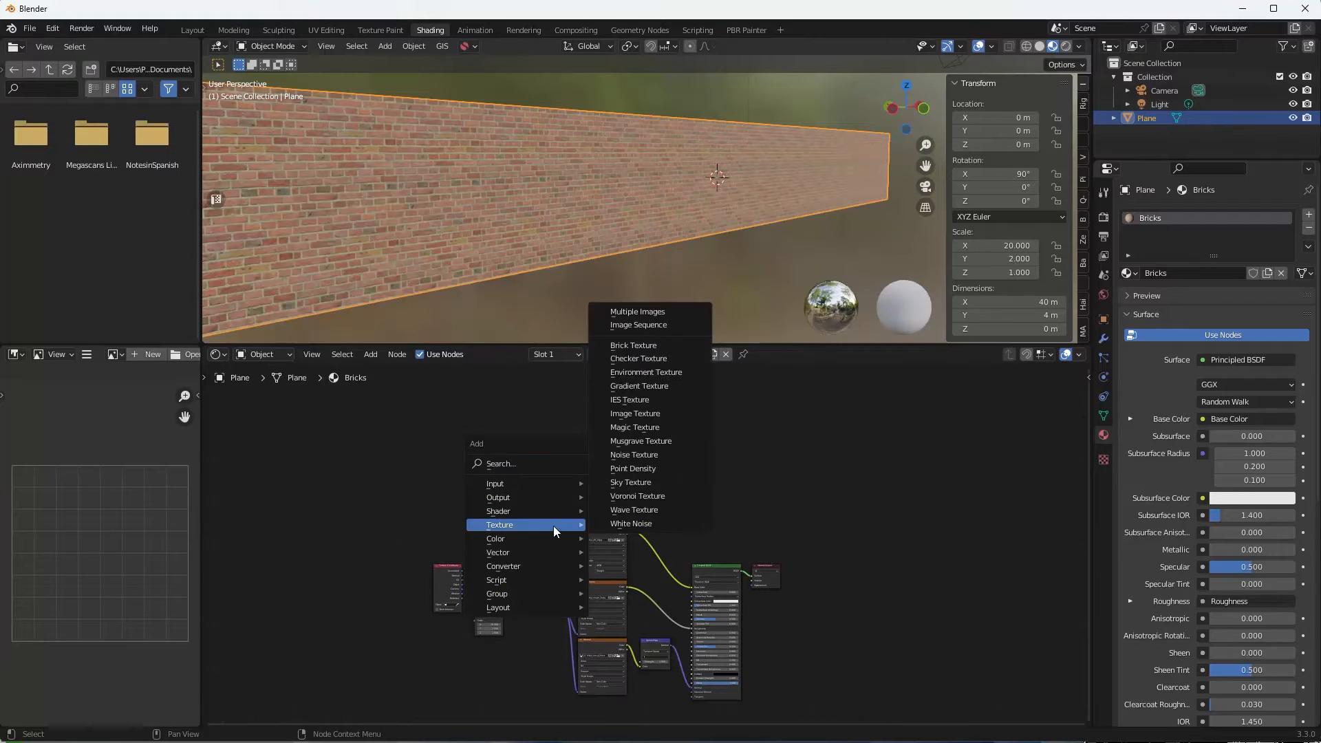
left_click(629, 414)
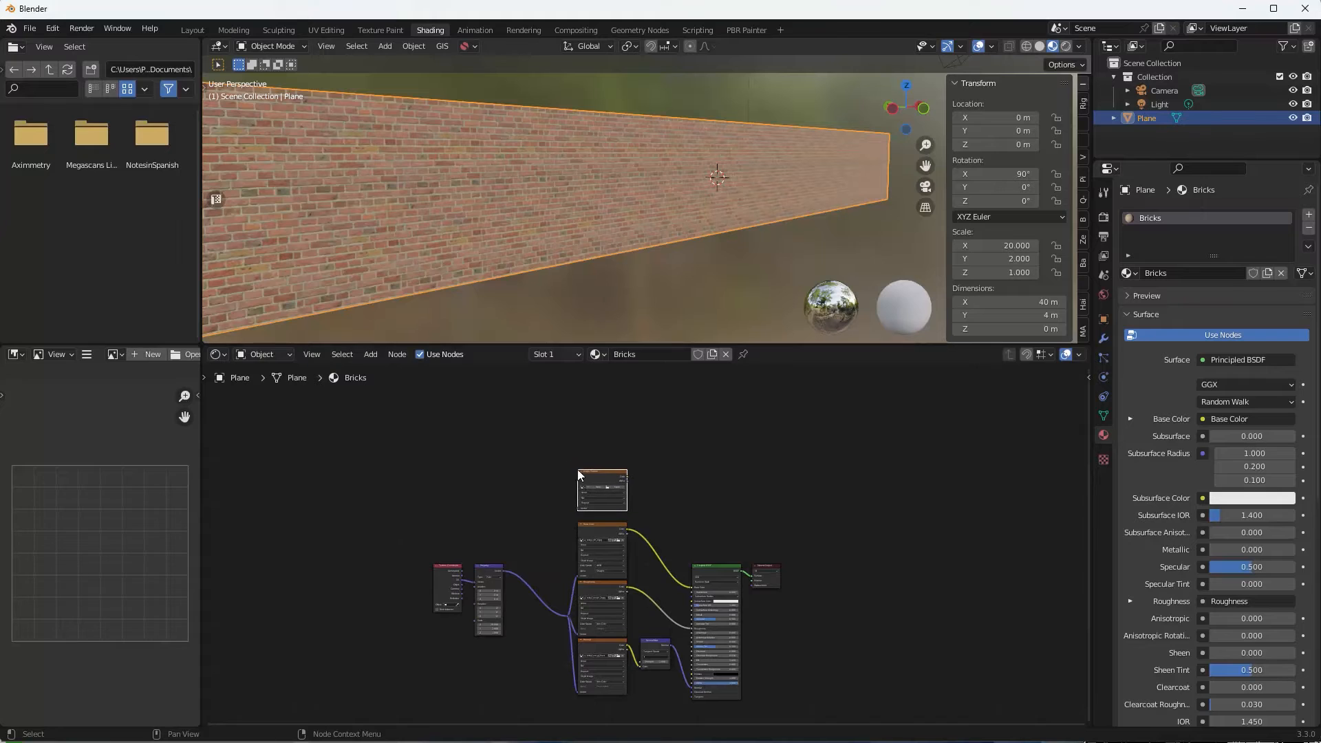
left_click(576, 470)
scroll(651, 492, "up", 2)
Load brick_4_Mask.psd from the brick textures folder into the new image node.
left_click(602, 460)
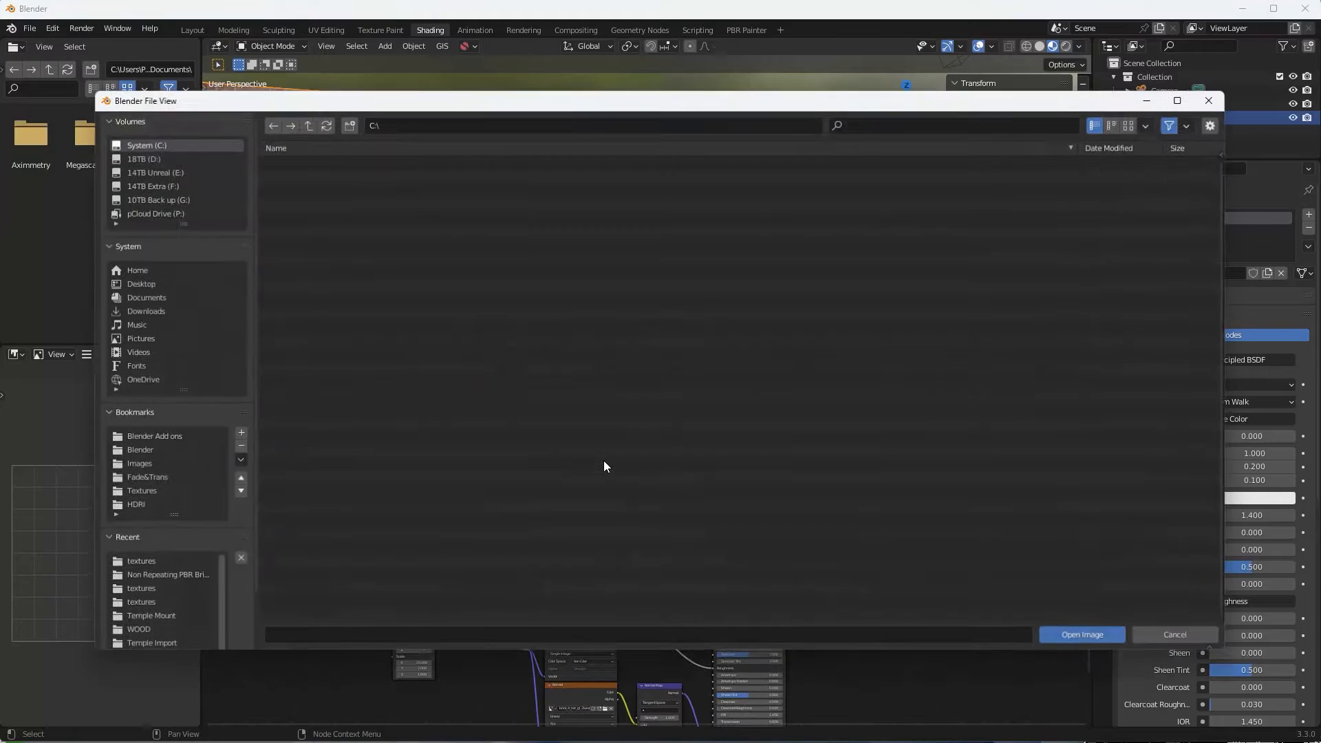
left_click(142, 564)
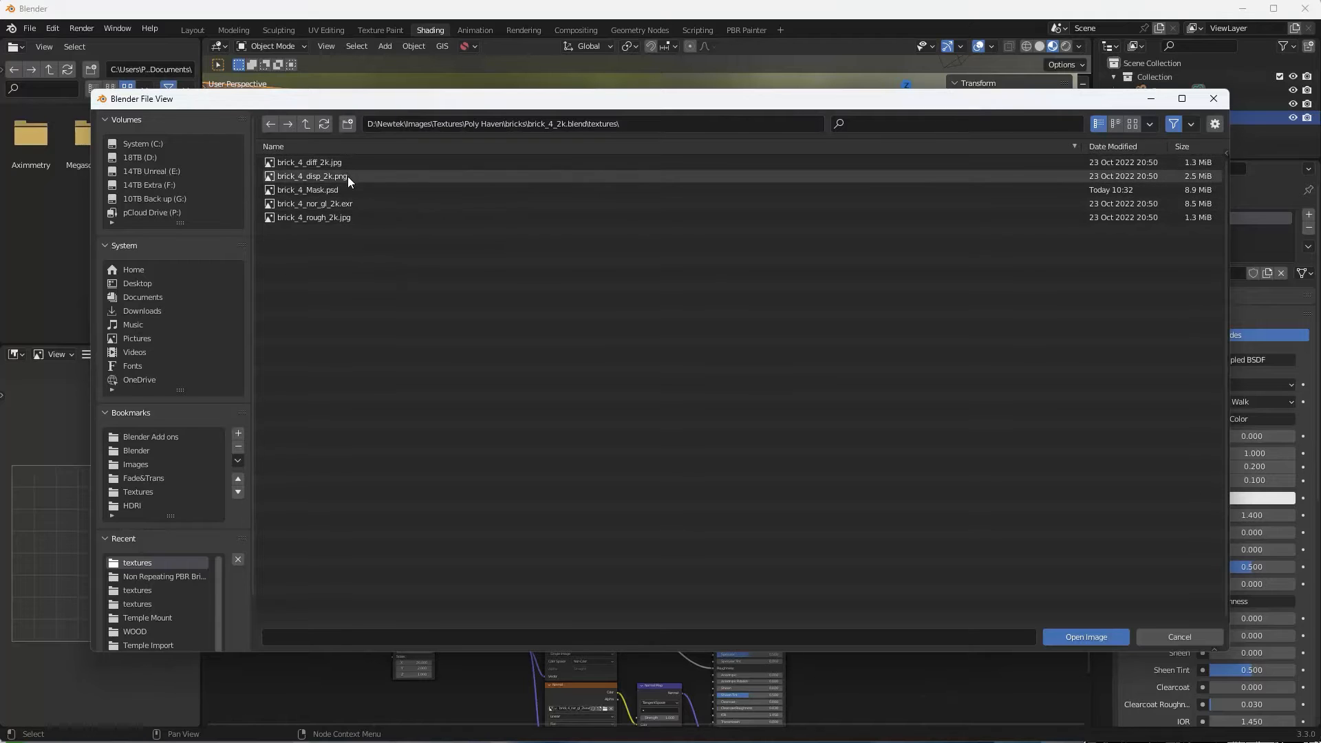
left_click(289, 192)
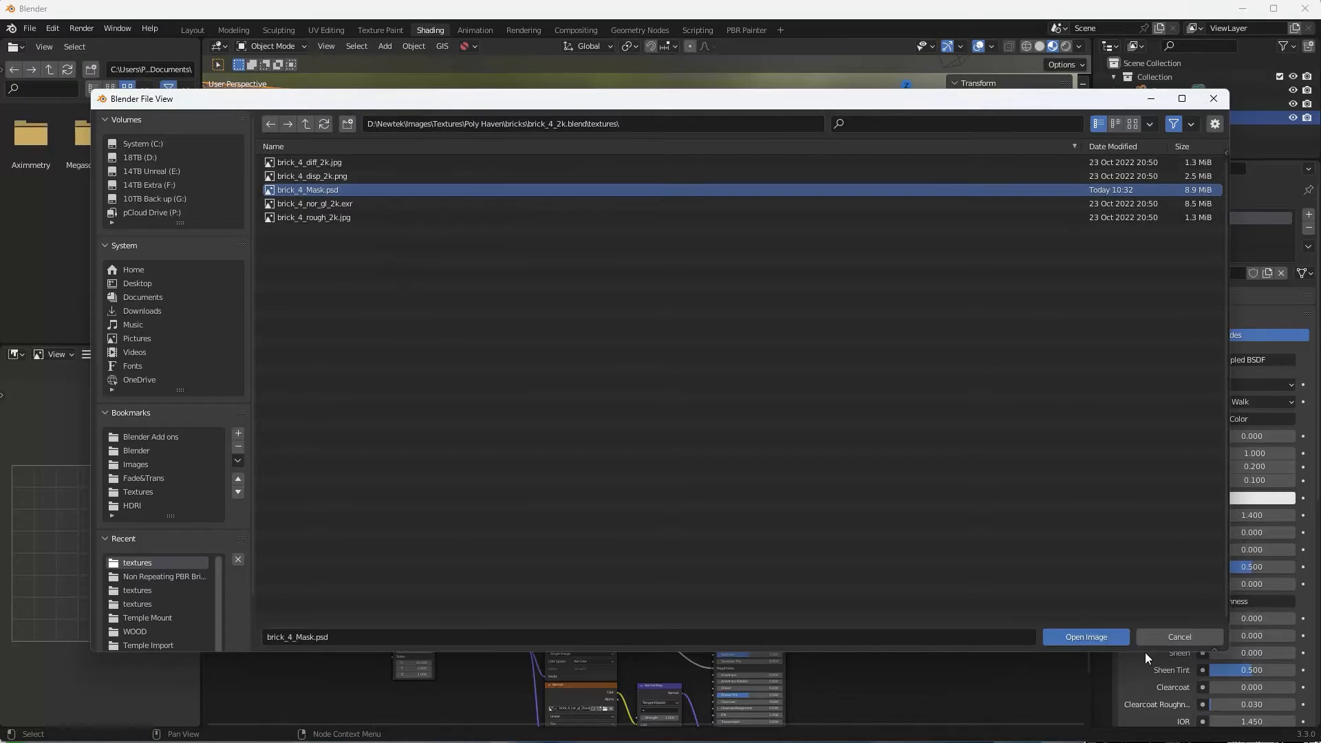
left_click(1100, 637)
left_click_drag(575, 448, 580, 433)
left_click(572, 521)
left_click(584, 432)
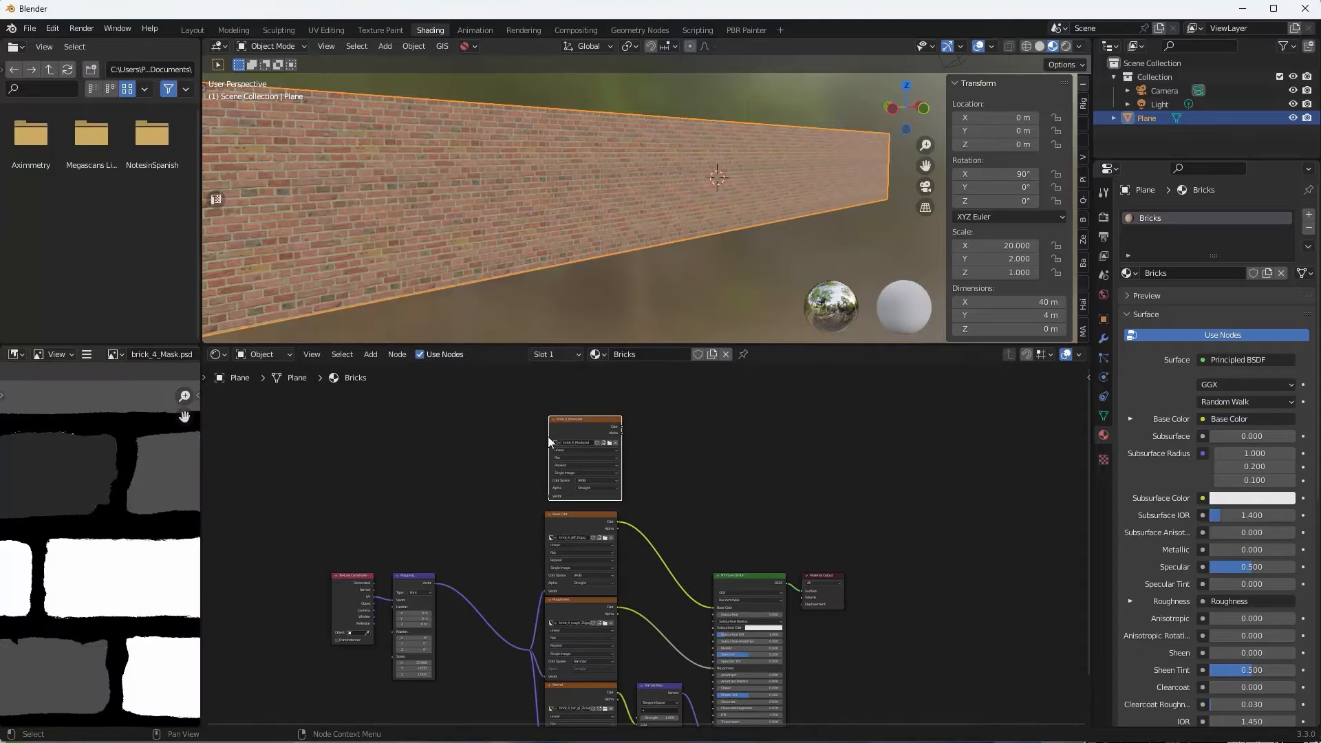
Move the Texture Coordinate node further left with the Mapping node beside it.
scroll(142, 497, "down", 5)
scroll(127, 480, "up", 3)
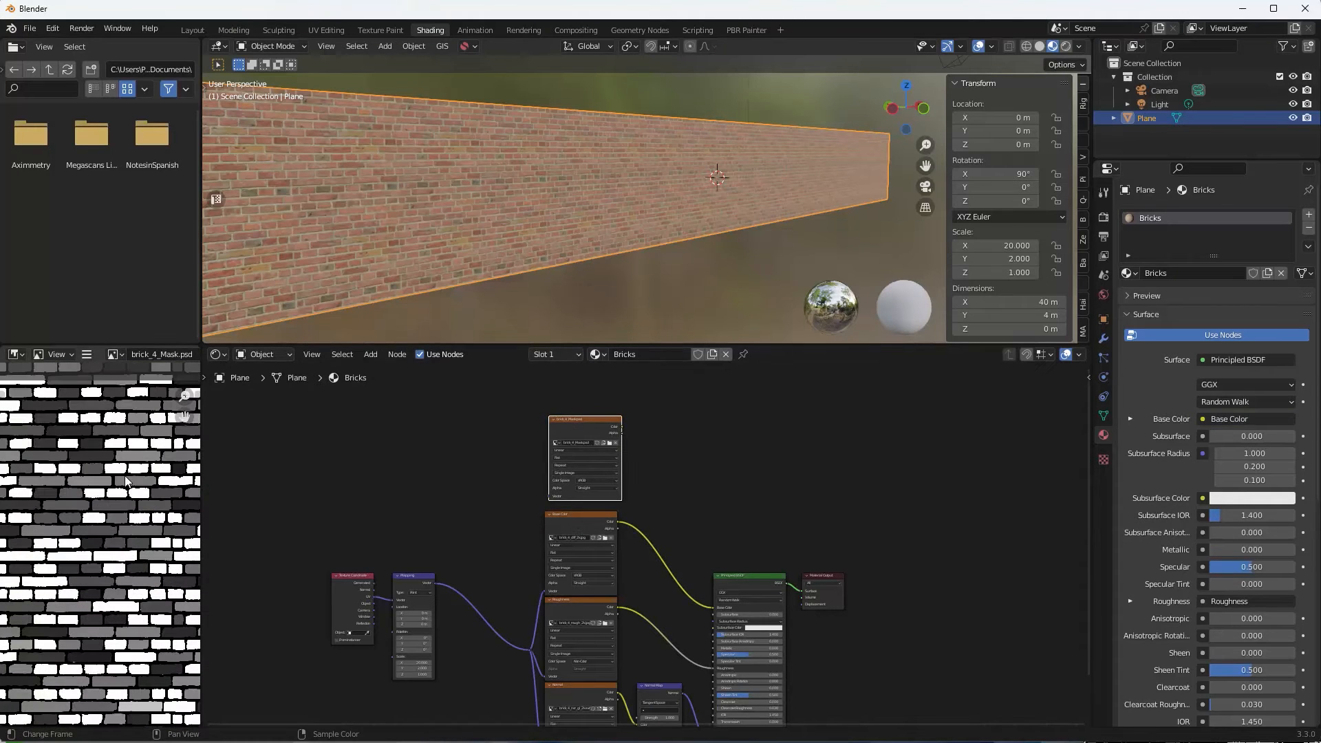
middle_click_drag(392, 480, 407, 530)
left_click(398, 591)
left_click_drag(398, 591, 311, 595)
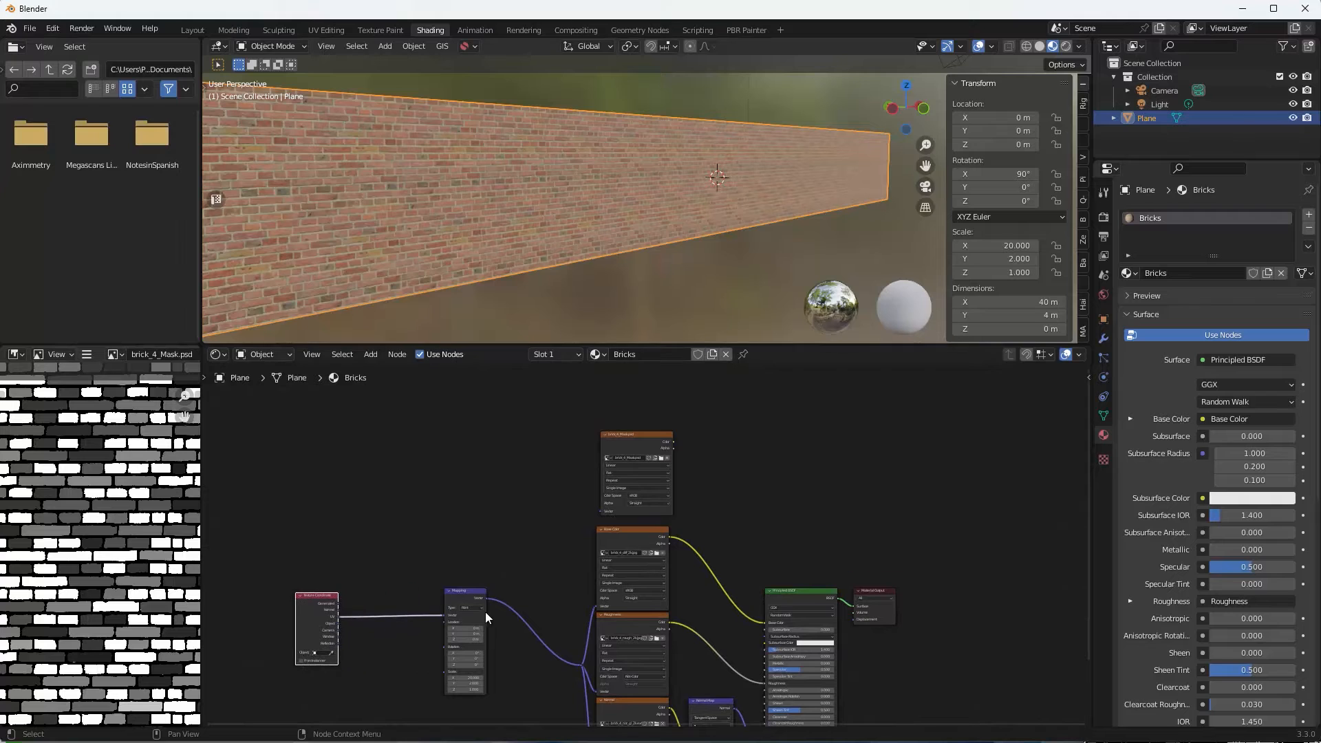
left_click_drag(462, 593, 385, 576)
middle_click_drag(437, 559, 536, 492)
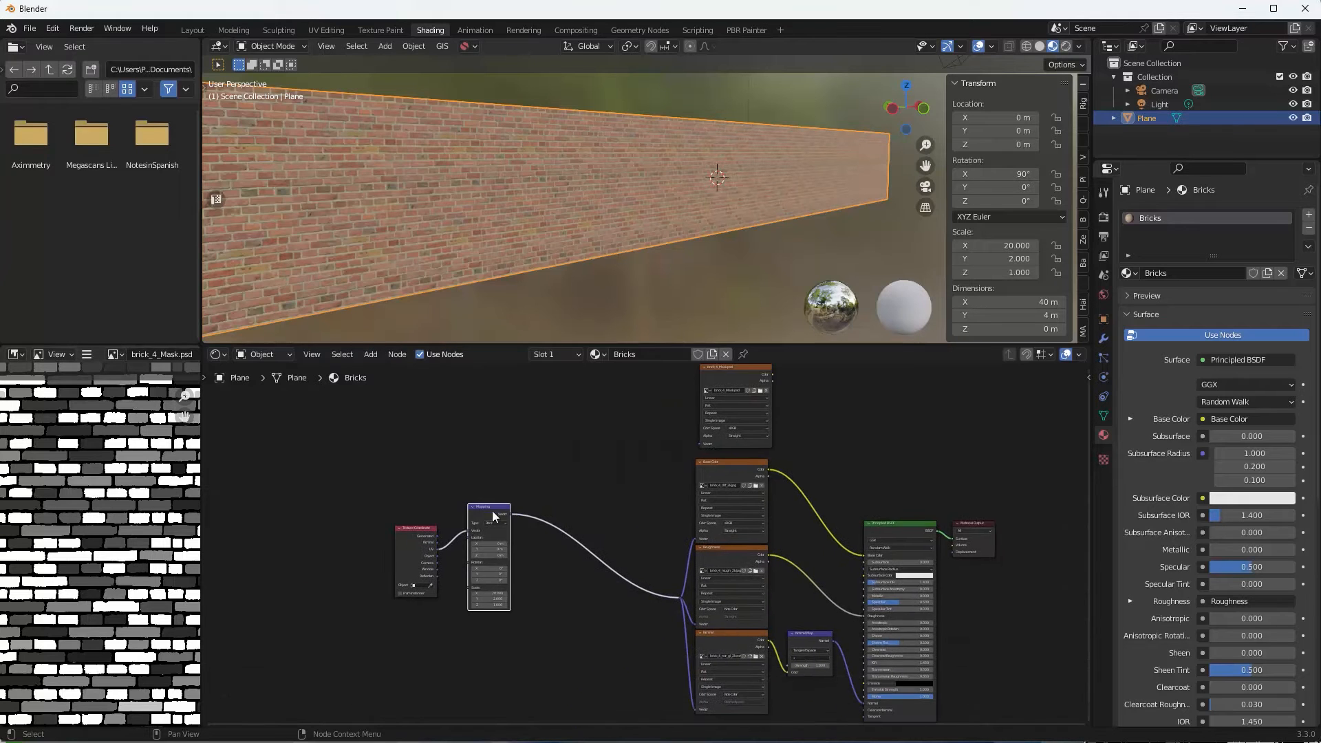
scroll(497, 506, "up", 2)
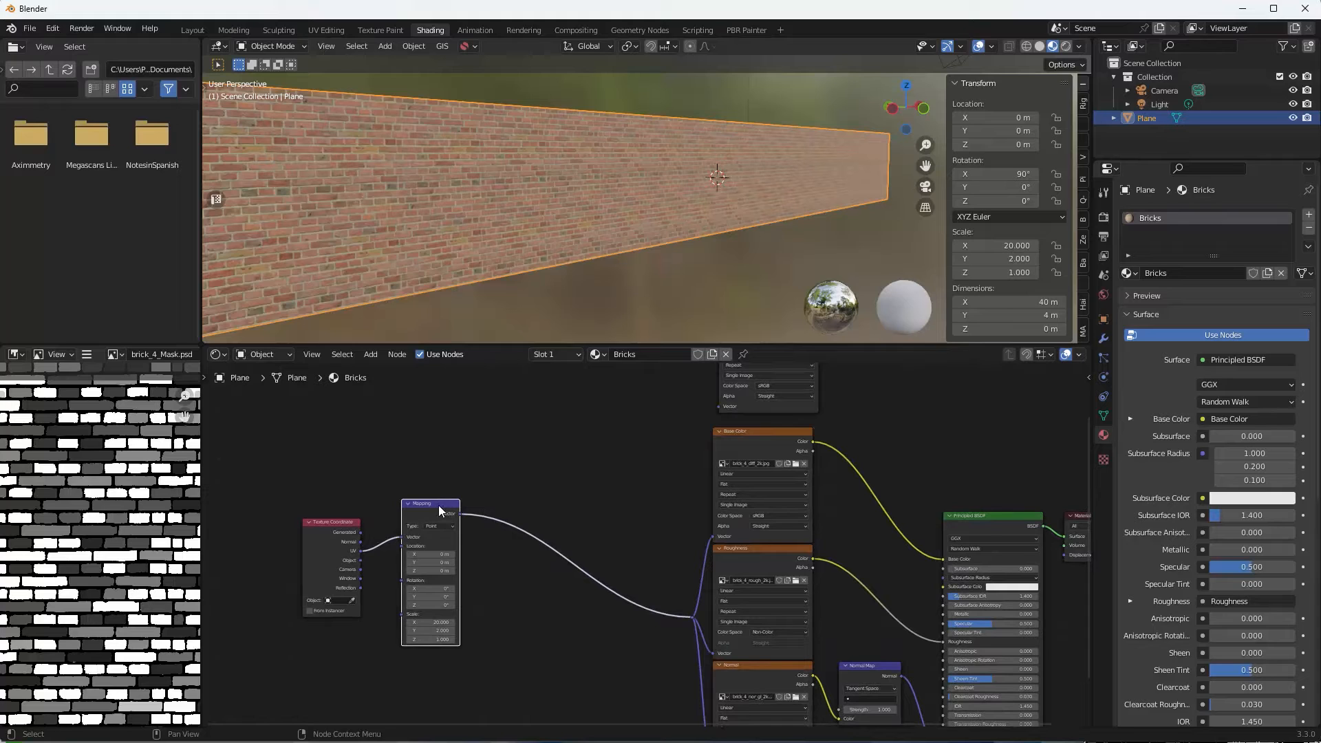
Duplicate the Mapping node, chain it after the first, set scale 1, and feed brick_4_Mask's Vector.
key("shift+d")
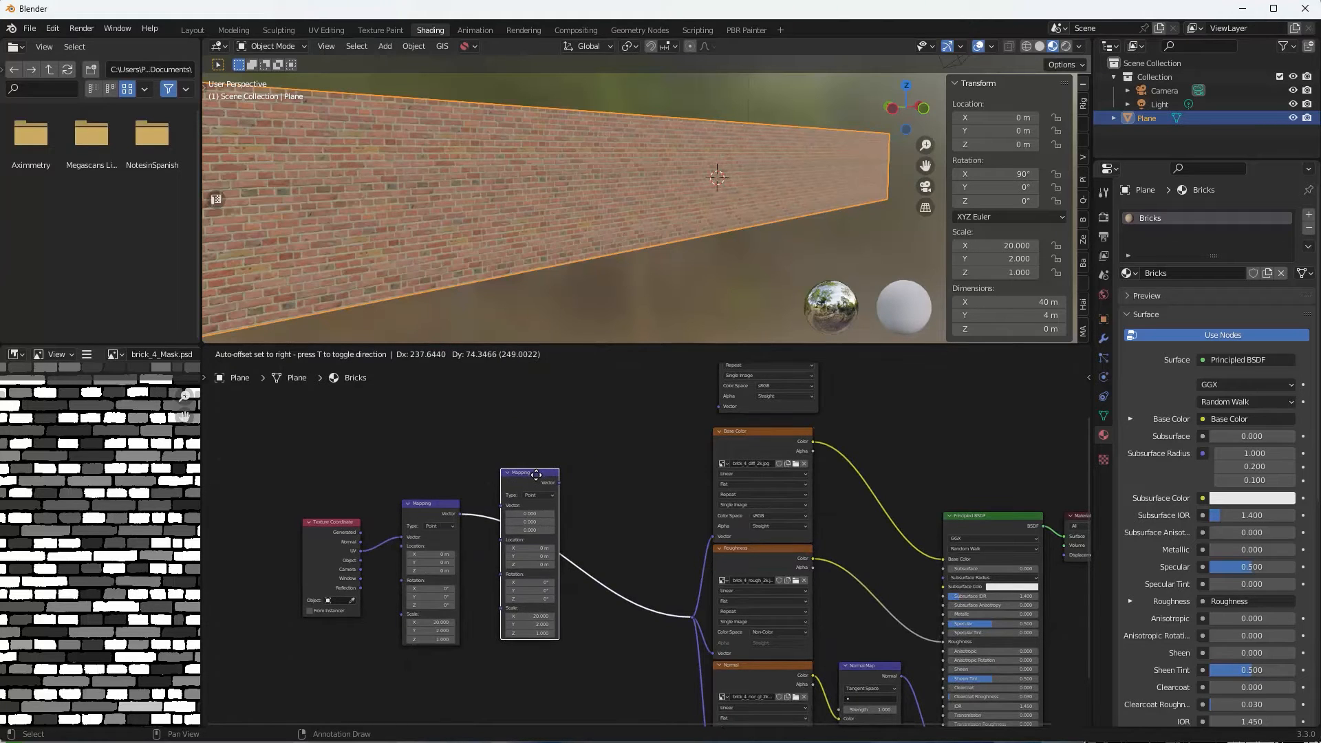
left_click(604, 393)
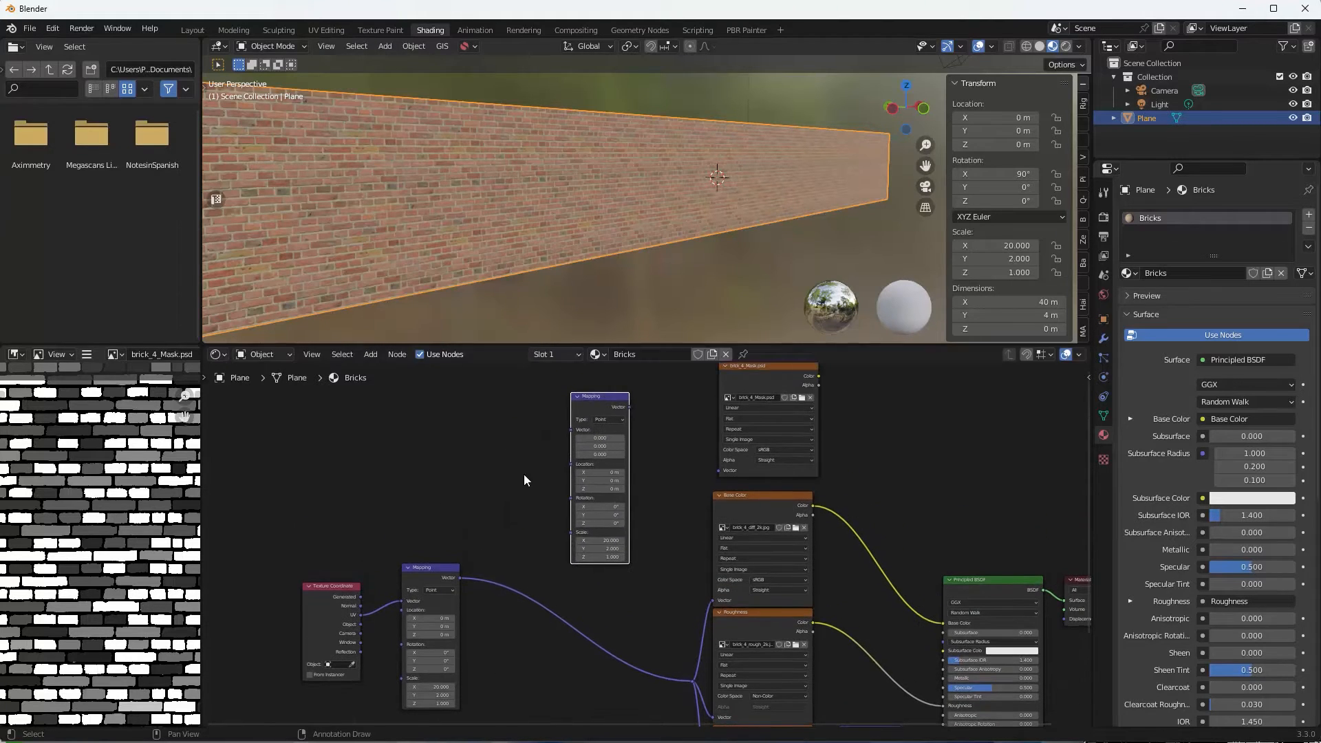
left_click_drag(473, 576, 583, 430)
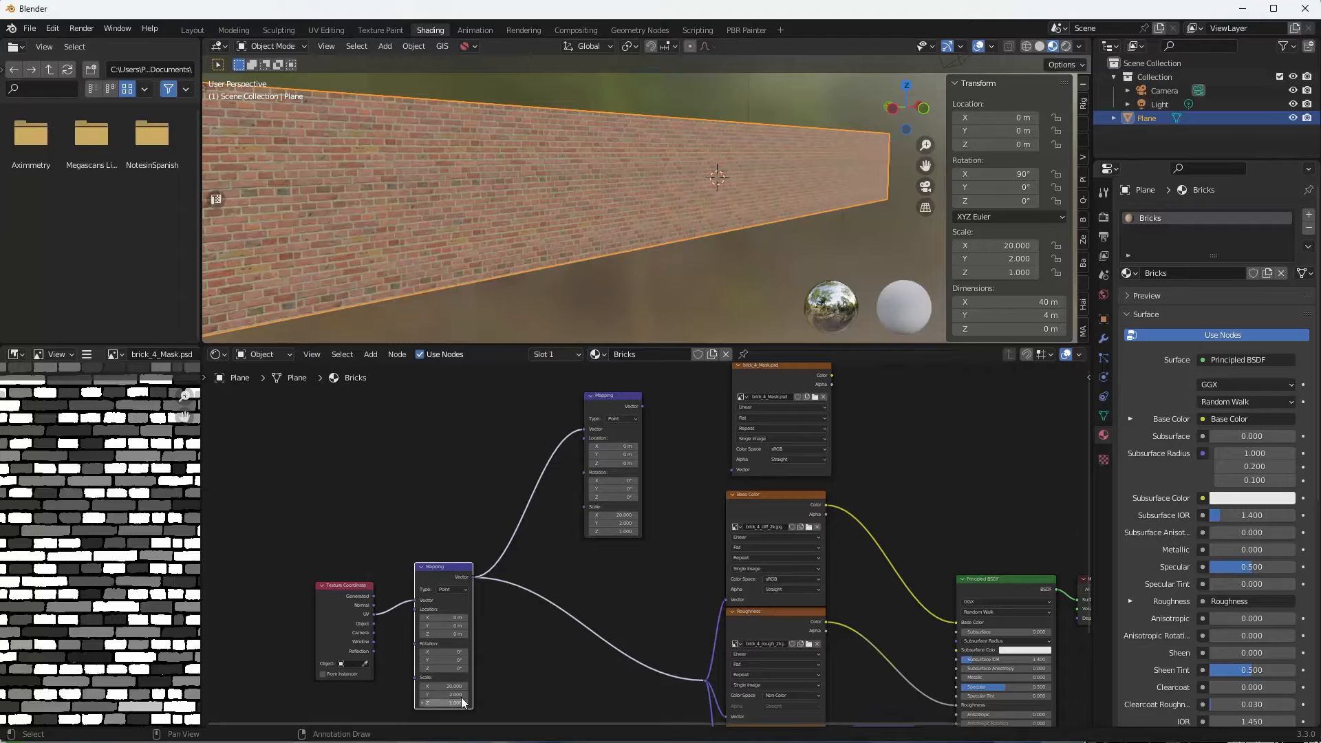
left_click_drag(617, 516, 618, 531)
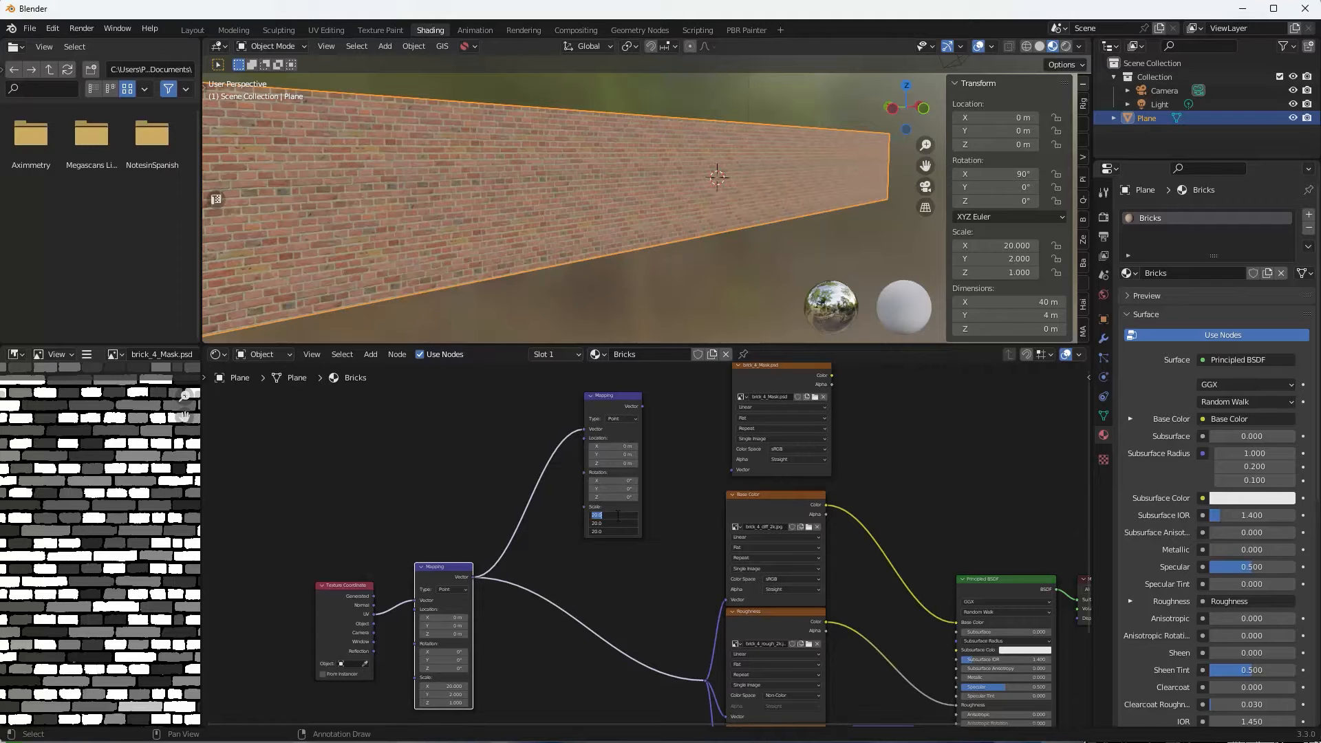
type("1")
key("Return")
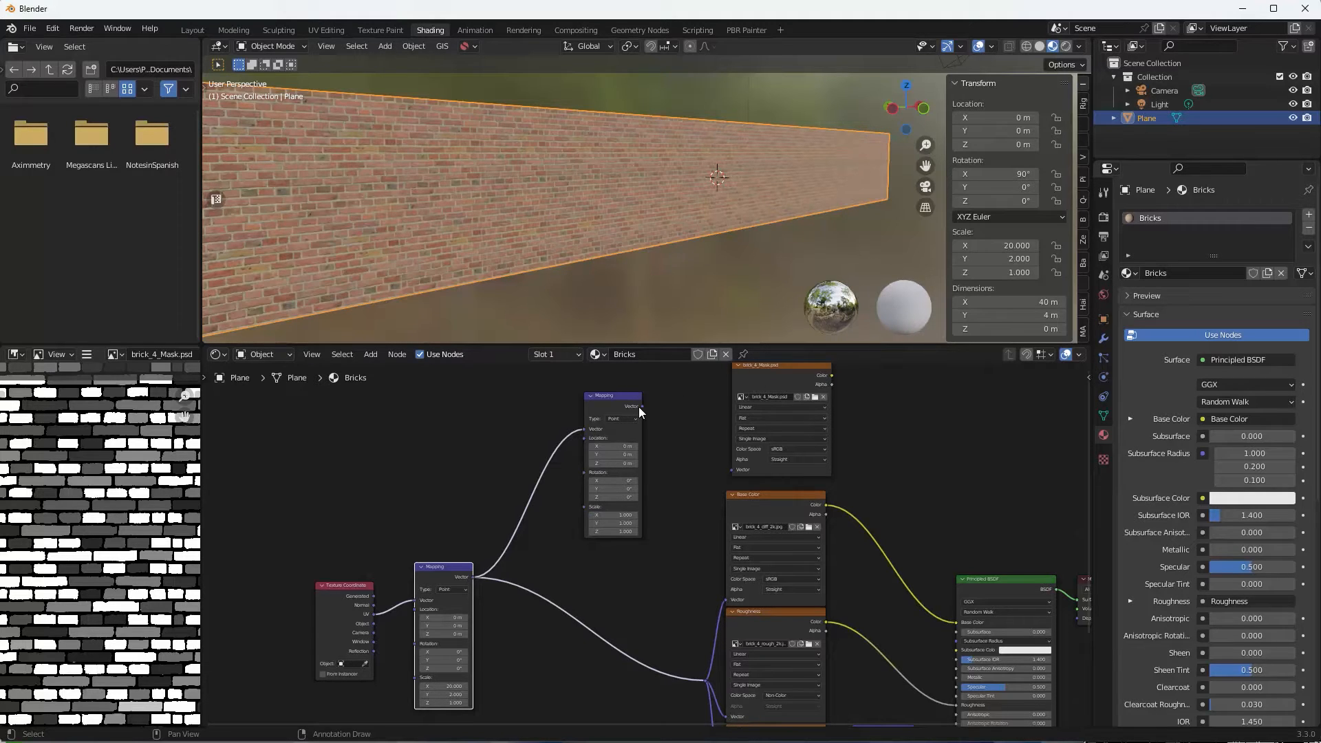
left_click_drag(639, 407, 732, 470)
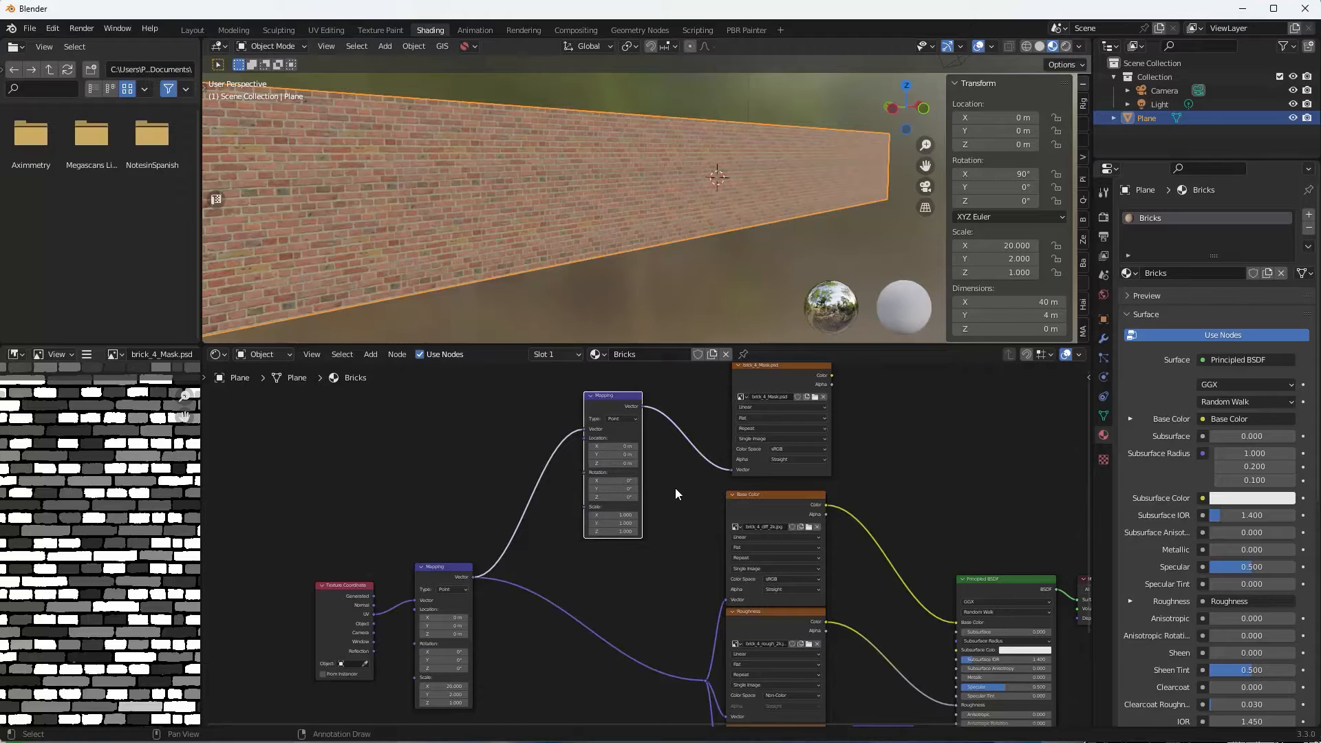
middle_click_drag(675, 489, 597, 522)
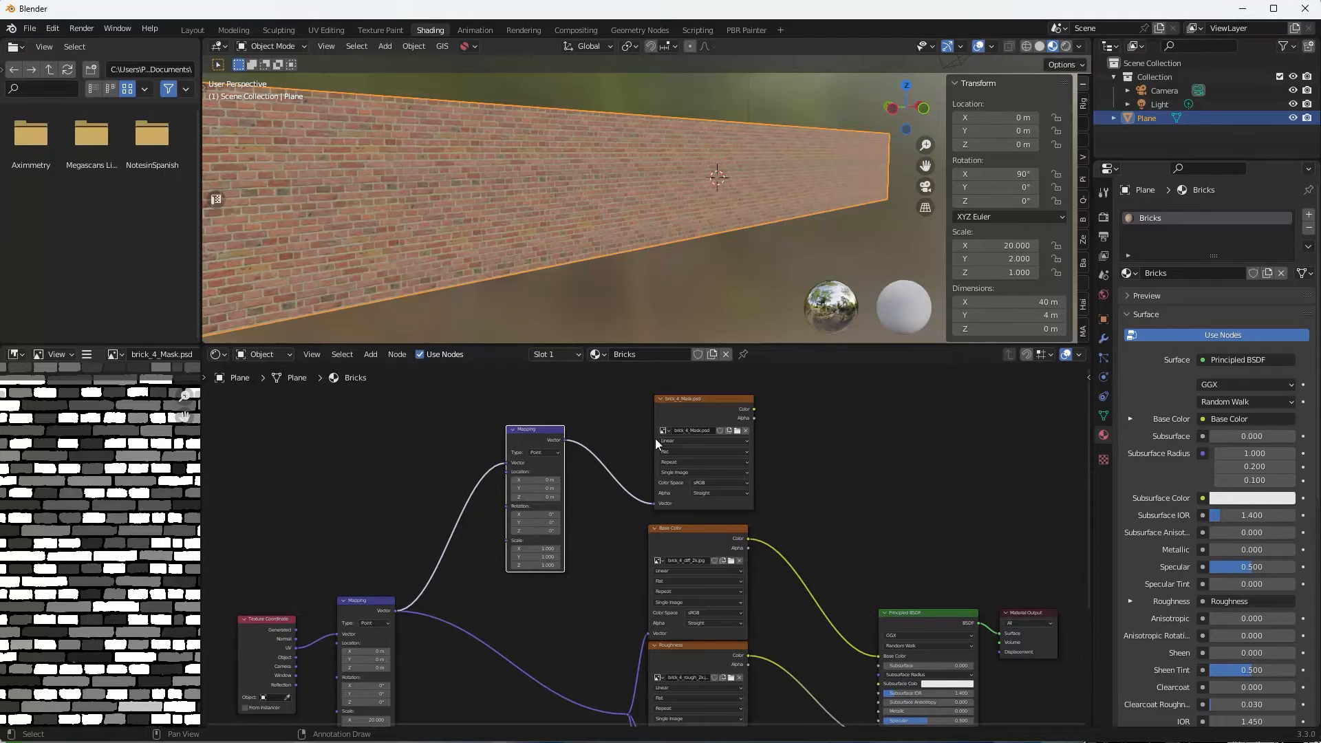
left_click_drag(667, 432, 660, 426)
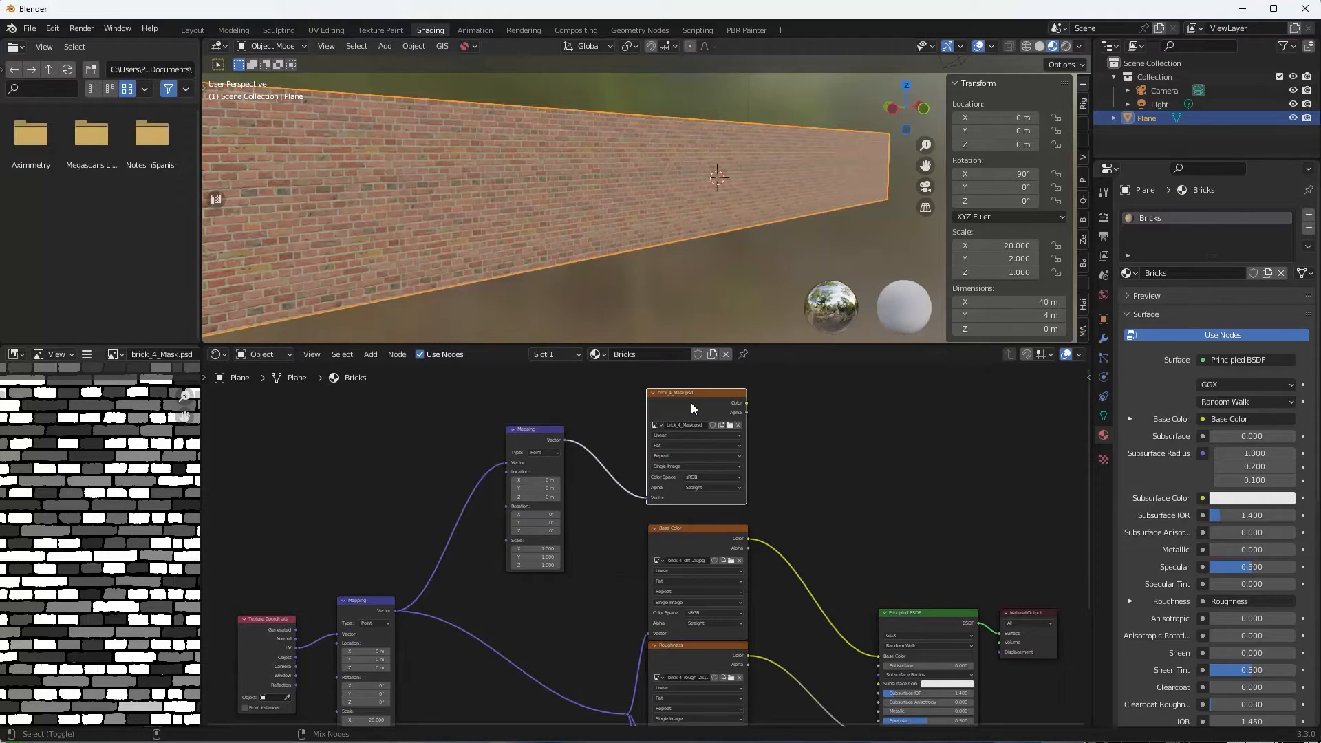
Preview brick_4_Mask on the wall and set the second Mapping node's X/Y/Z scale to 0.333.
left_click(690, 403, "ctrl+shift")
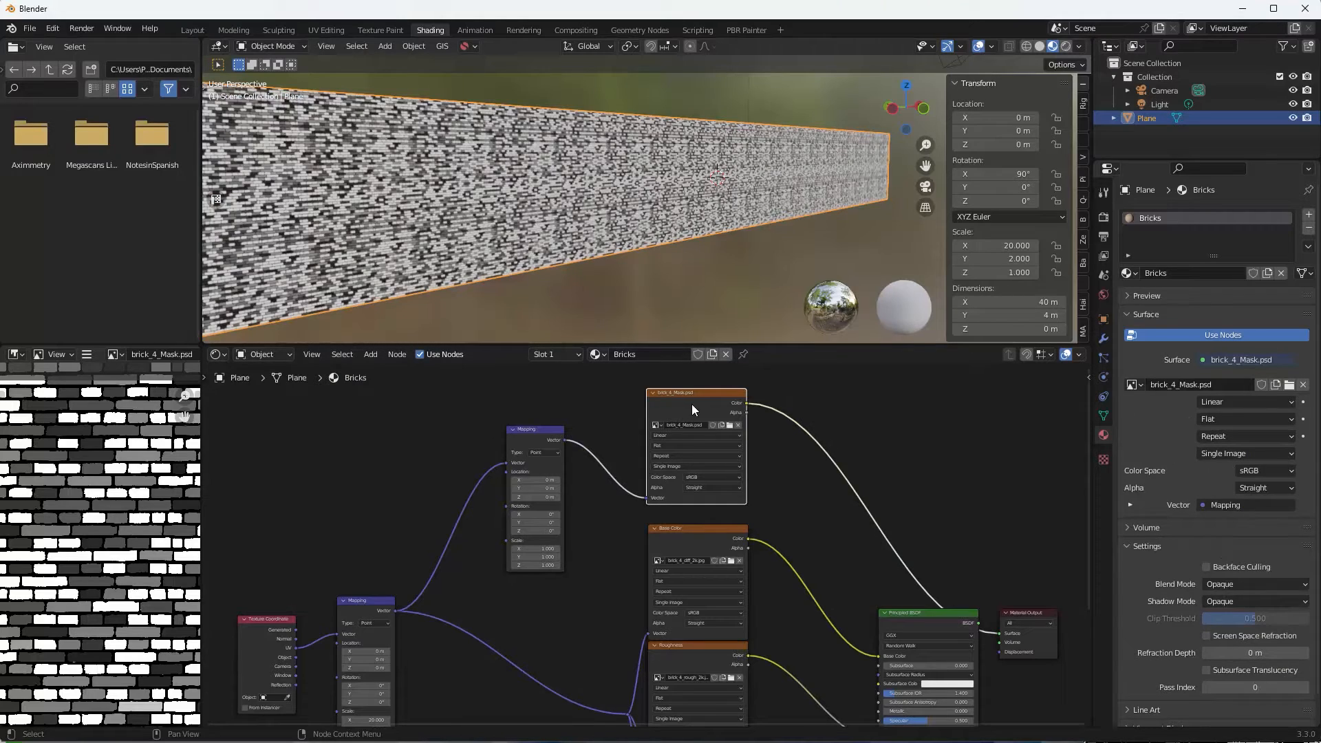
mouse_move(607, 286)
middle_mouse_down()
mouse_move(589, 242)
mouse_move(637, 282)
mouse_move(620, 272)
mouse_move(651, 232)
mouse_move(589, 293)
middle_mouse_up()
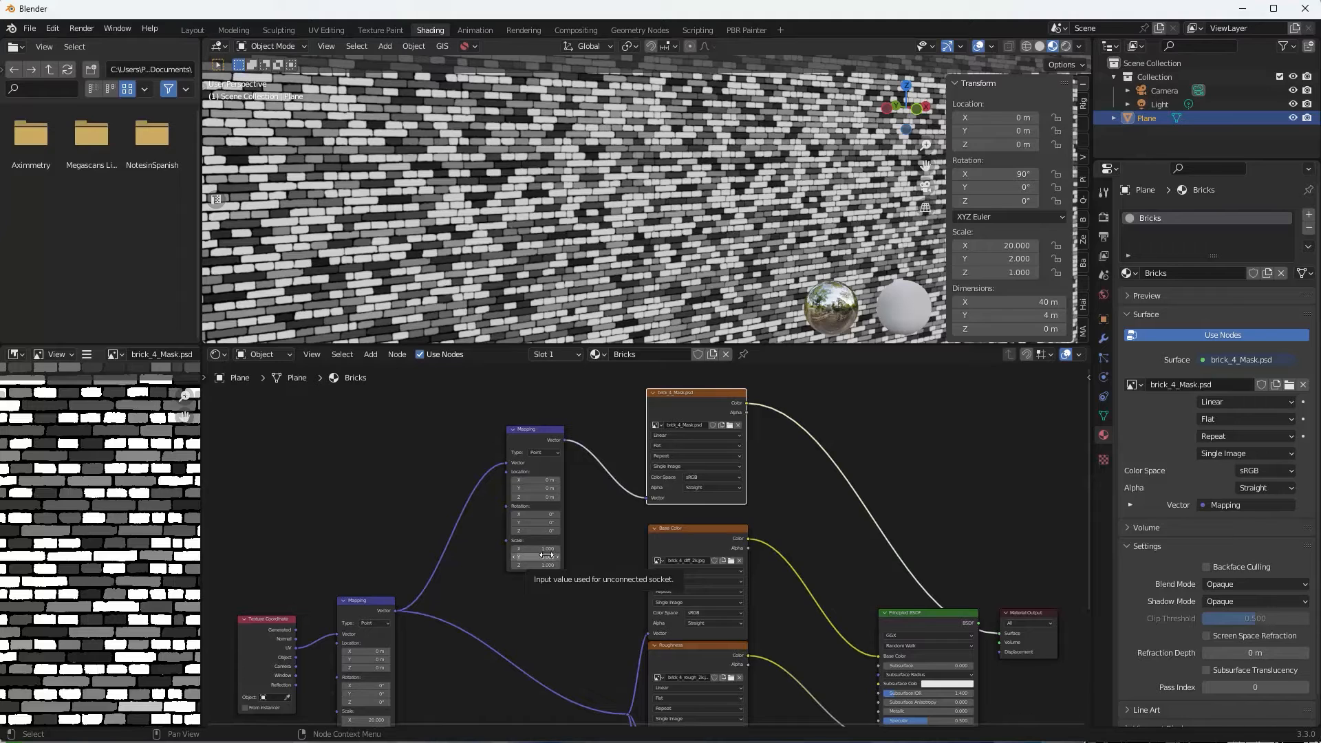
left_click_drag(546, 555, 554, 545)
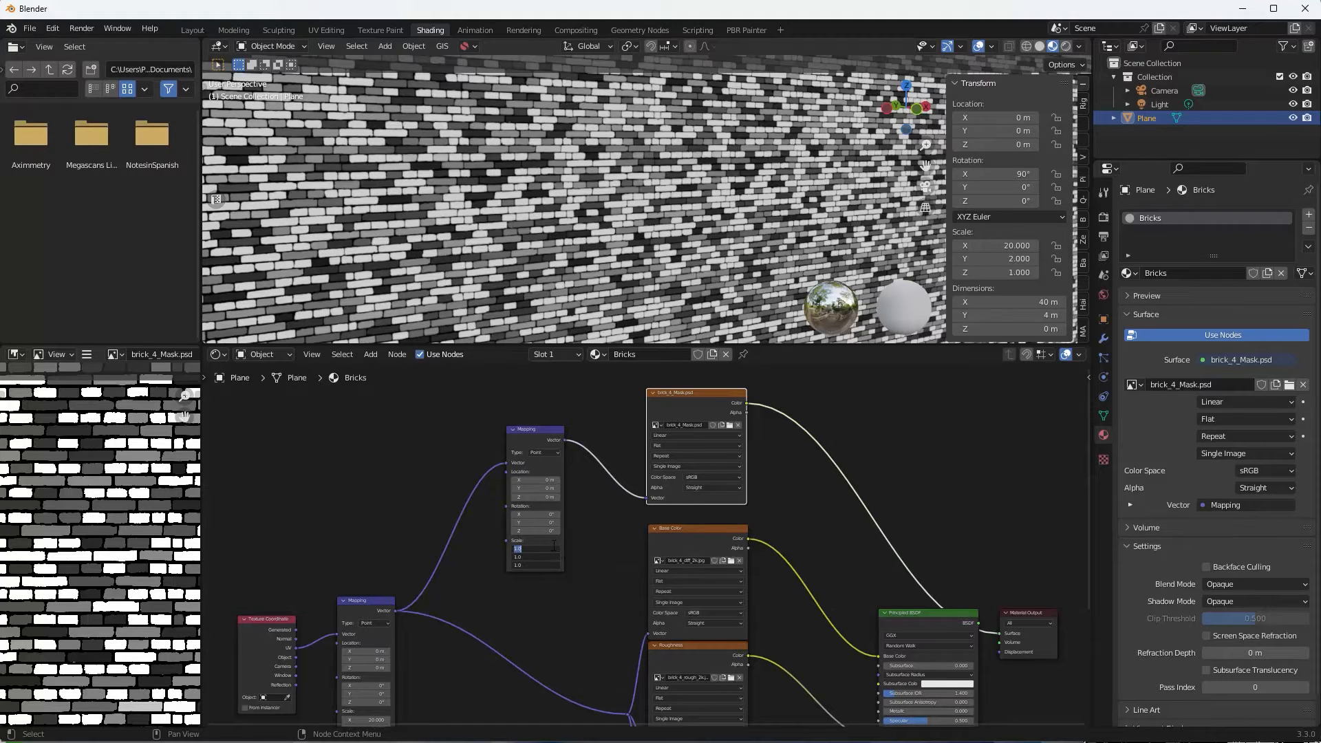
type(".333")
key("Return")
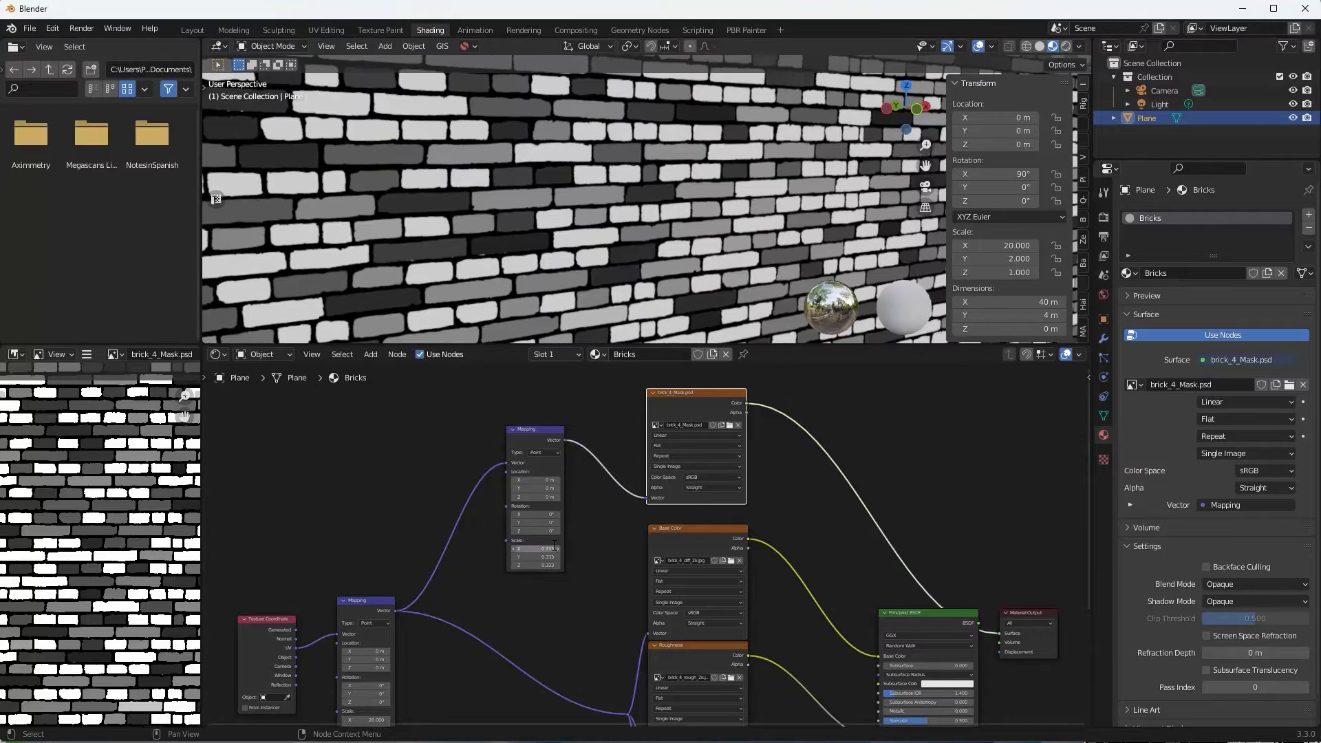
scroll(707, 216, "down", 3)
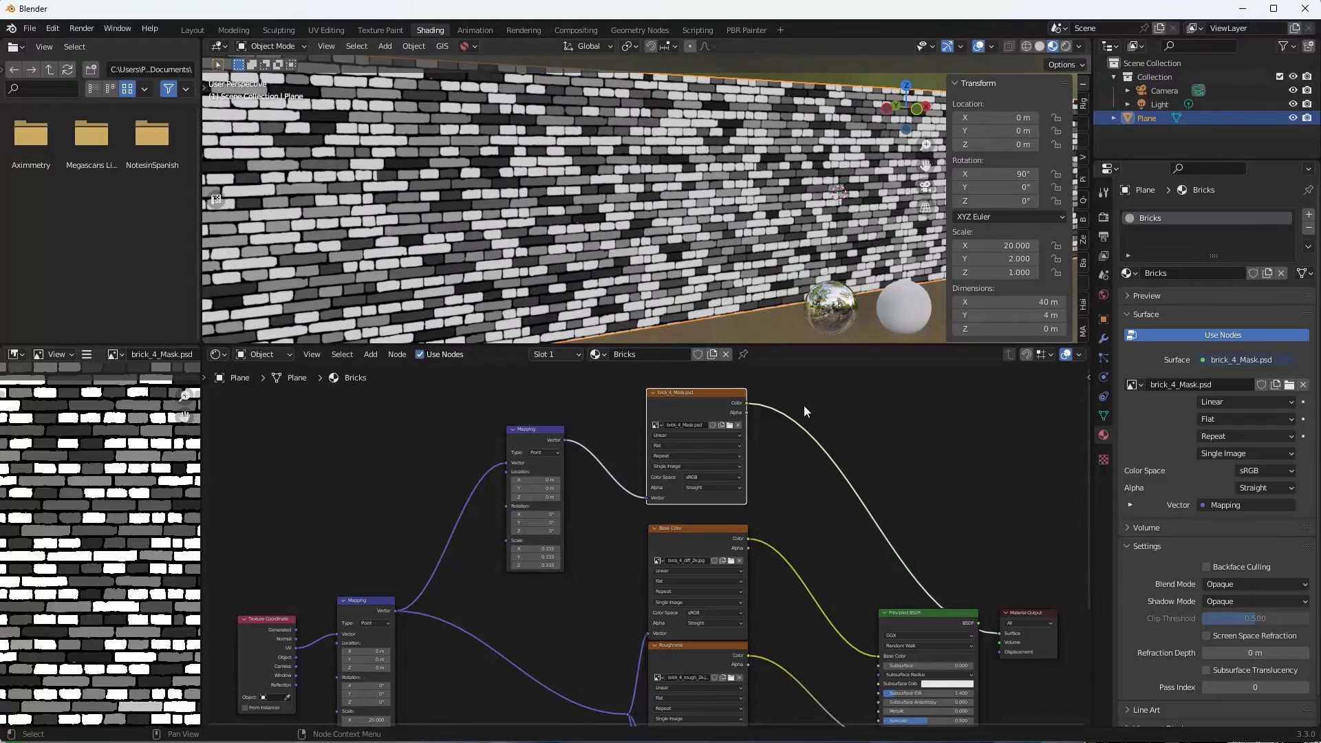
scroll(806, 427, "down", 1)
middle_click_drag(810, 457, 776, 444)
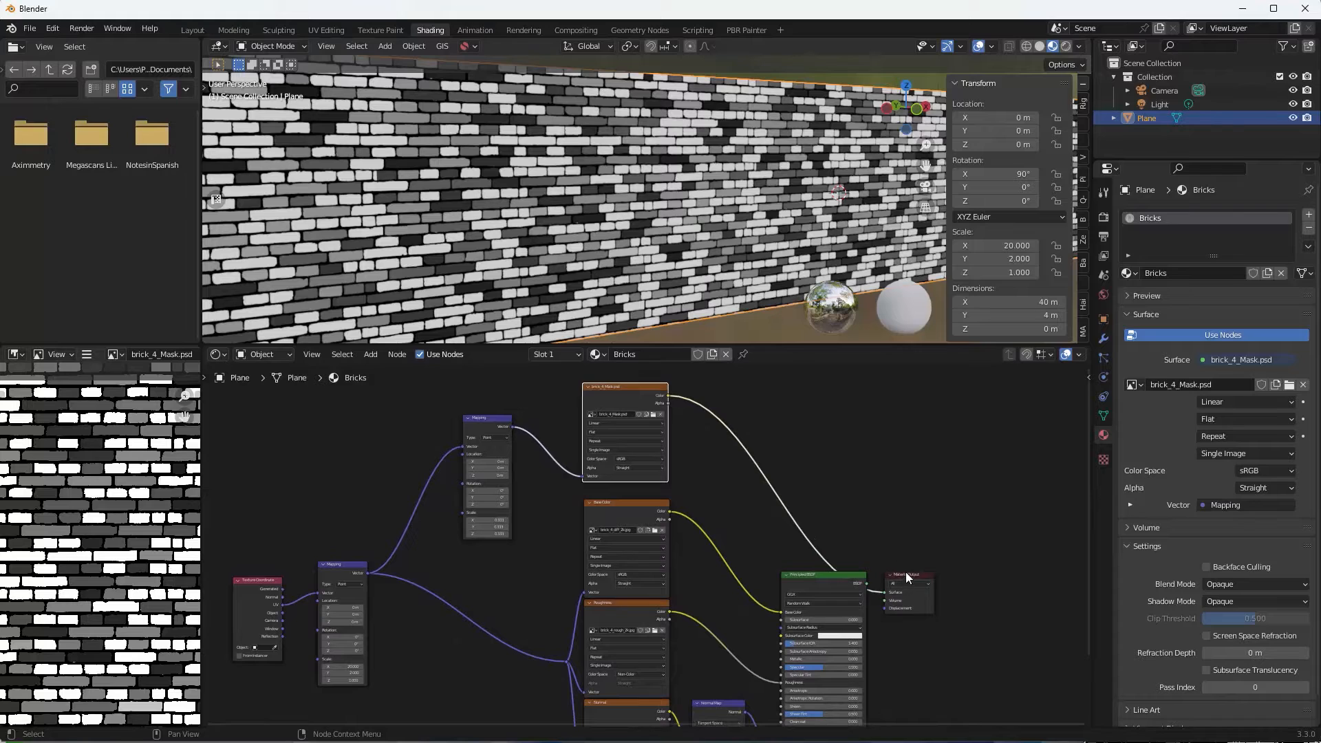
Shift Material Output and Principled BSDF right, unlink the diffuse texture, and set base colour orange.
left_click_drag(907, 576, 963, 546)
left_click_drag(849, 575, 885, 566)
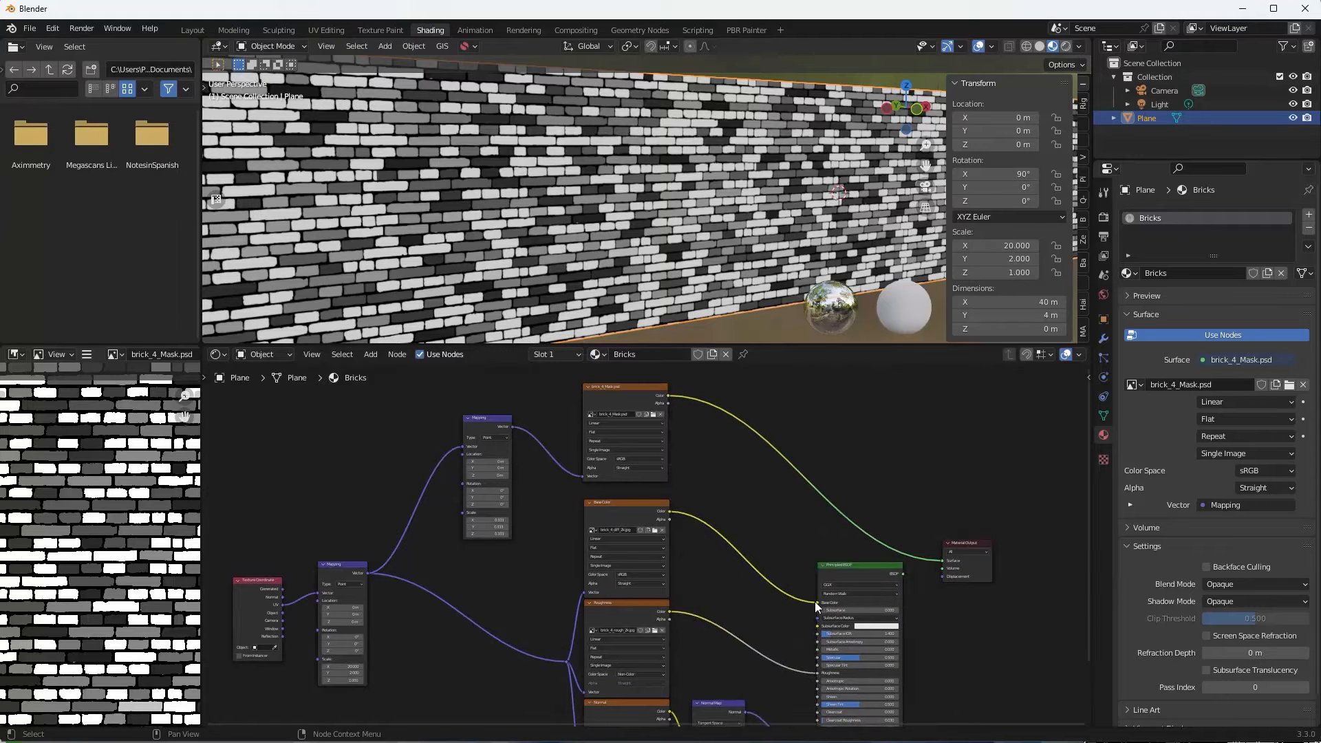
left_click_drag(816, 605, 768, 593)
left_click_drag(636, 507, 630, 496)
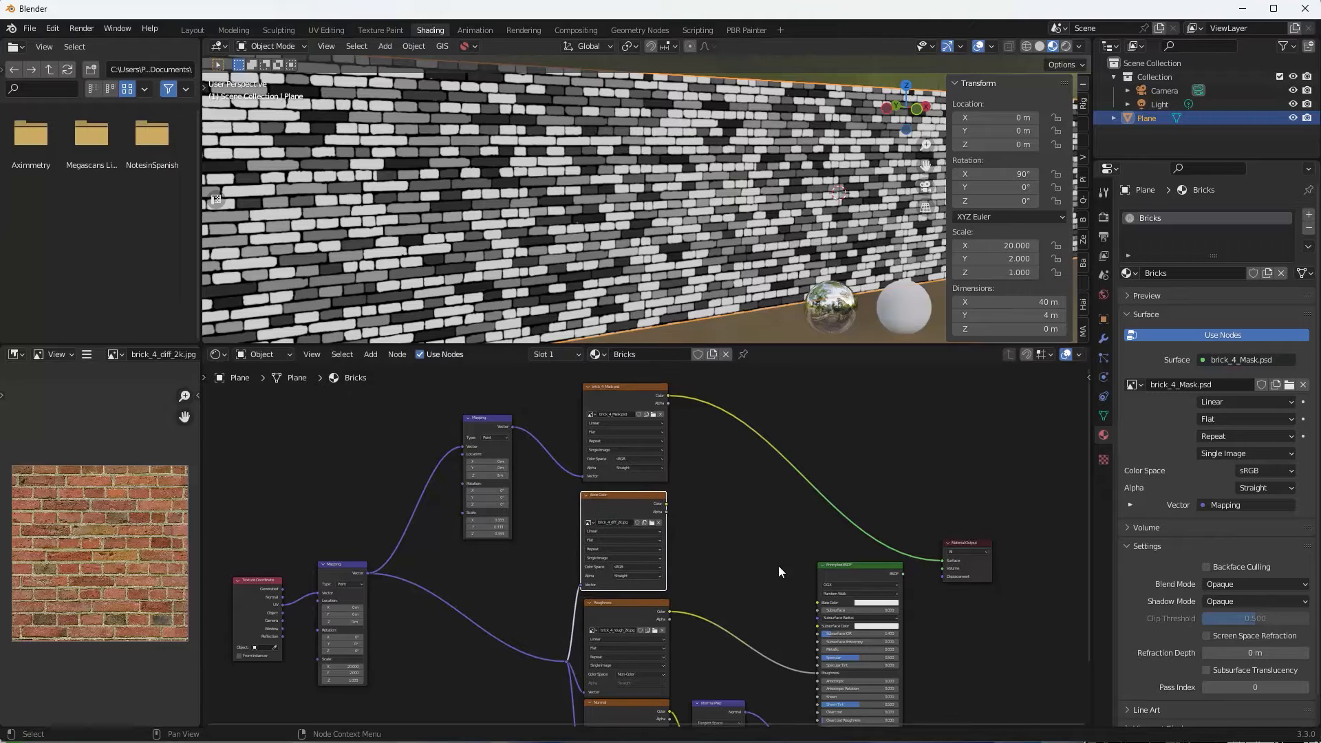
left_click(869, 610)
left_click_drag(895, 537, 877, 543)
Link brick_4_Mask Color to Base Color and route Principled BSDF back to the Material Output.
left_click_drag(668, 396, 818, 603)
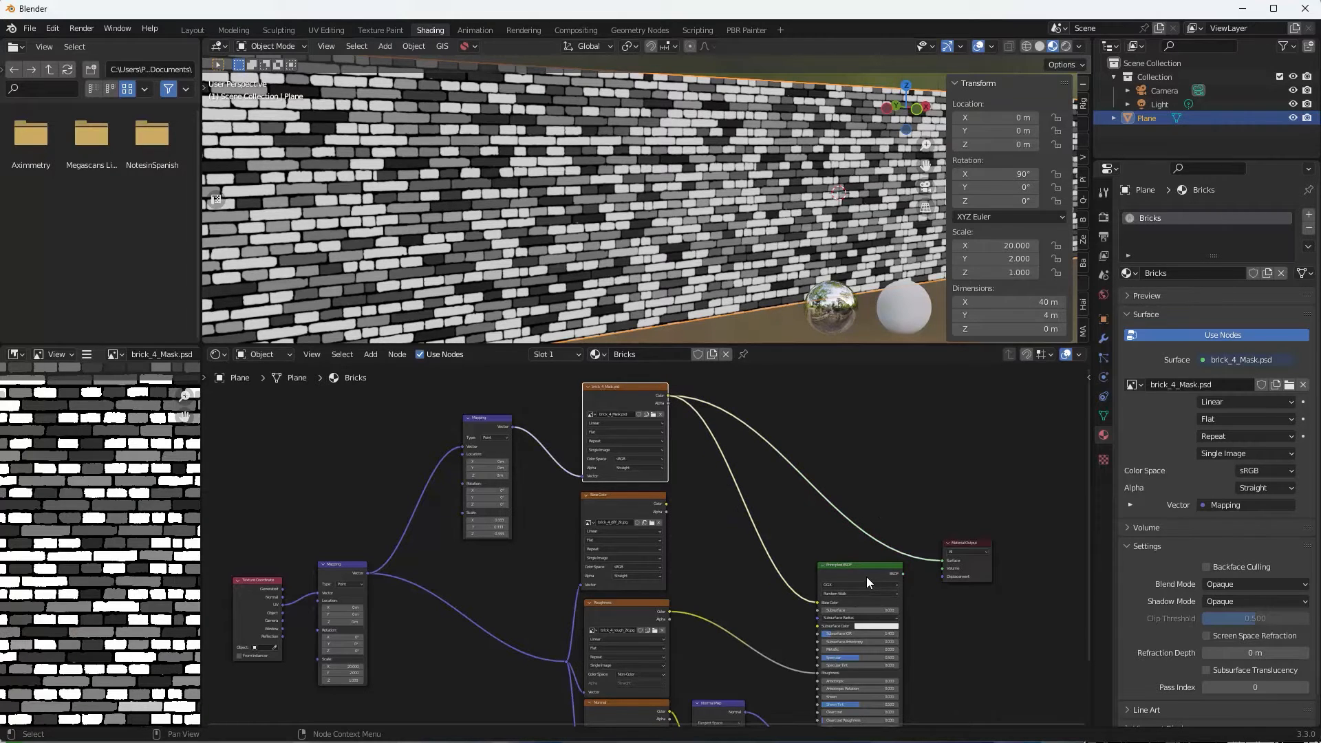
left_click(866, 576, "ctrl+shift")
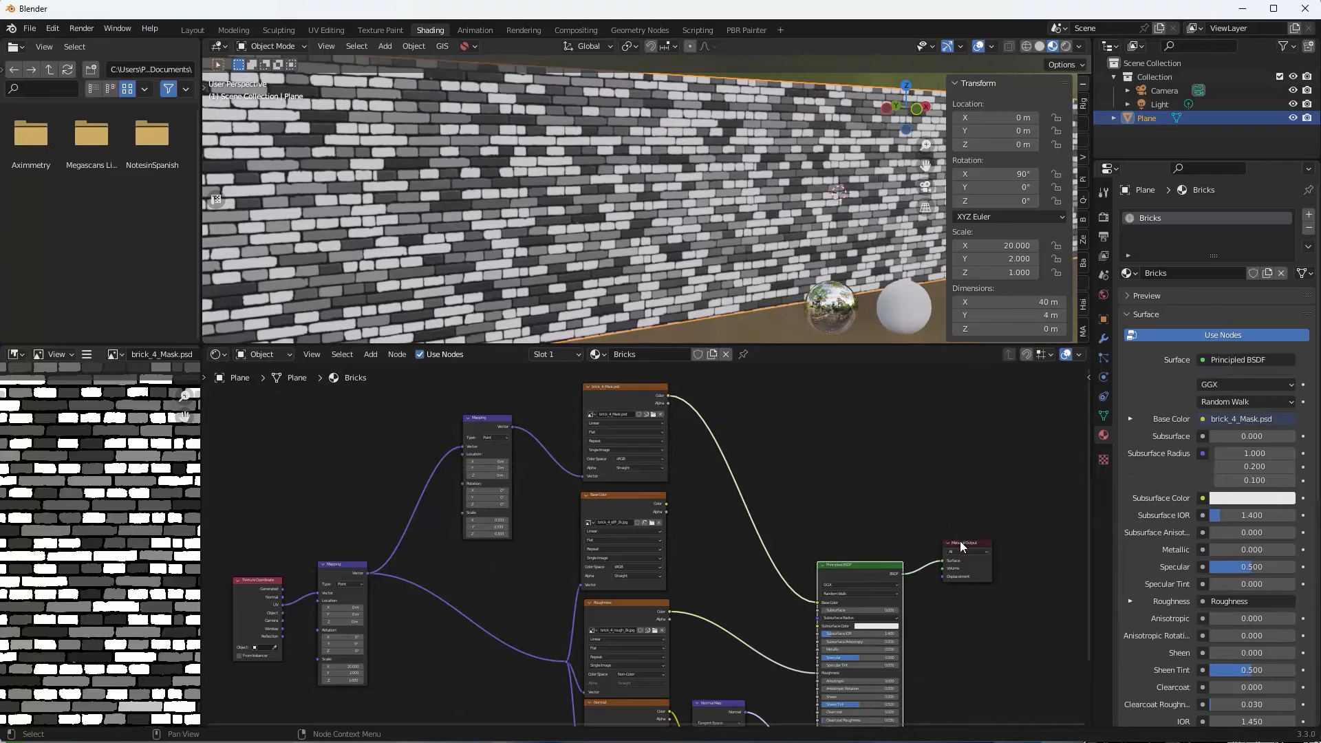
middle_click_drag(685, 516, 650, 547)
scroll(605, 507, "up", 4)
scroll(629, 563, "down", 2)
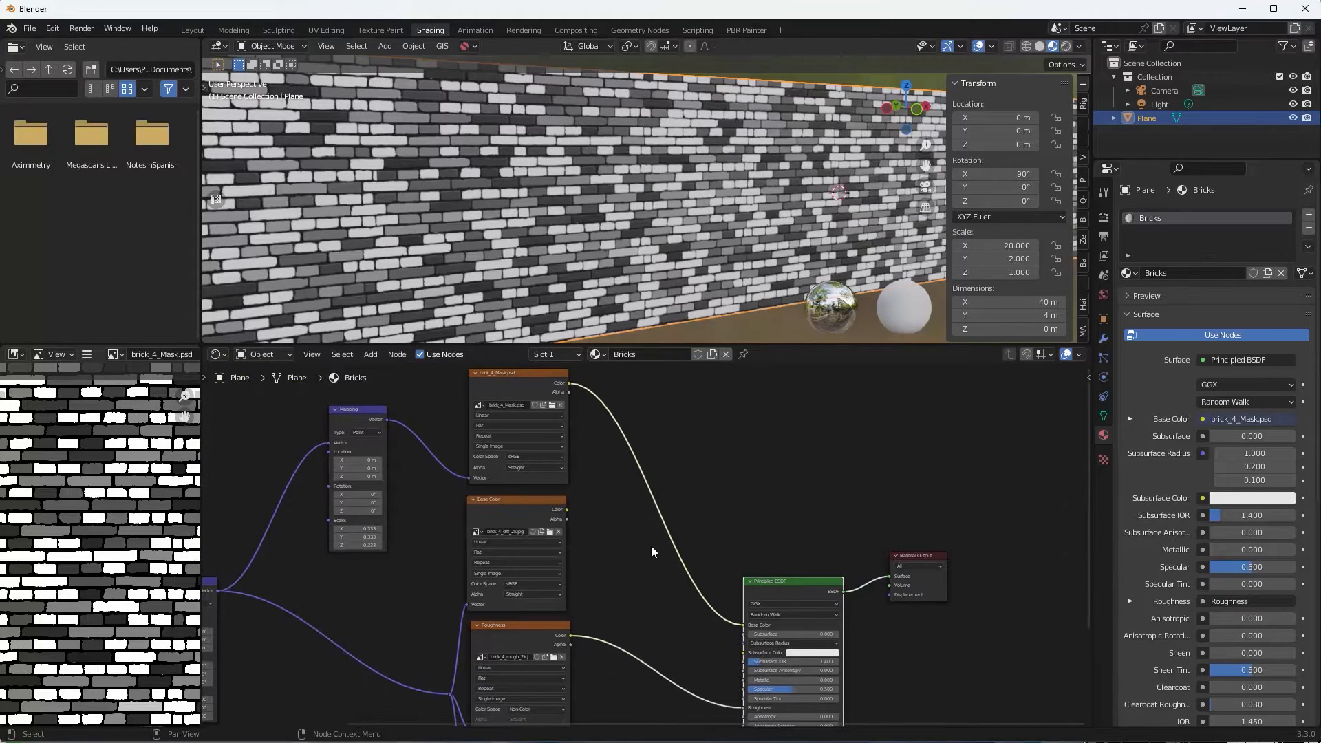
Insert a MixRGB node between the mask and base colour, with a red second colour and Overlay blend mode.
key("shift+a")
mouse_move(644, 546)
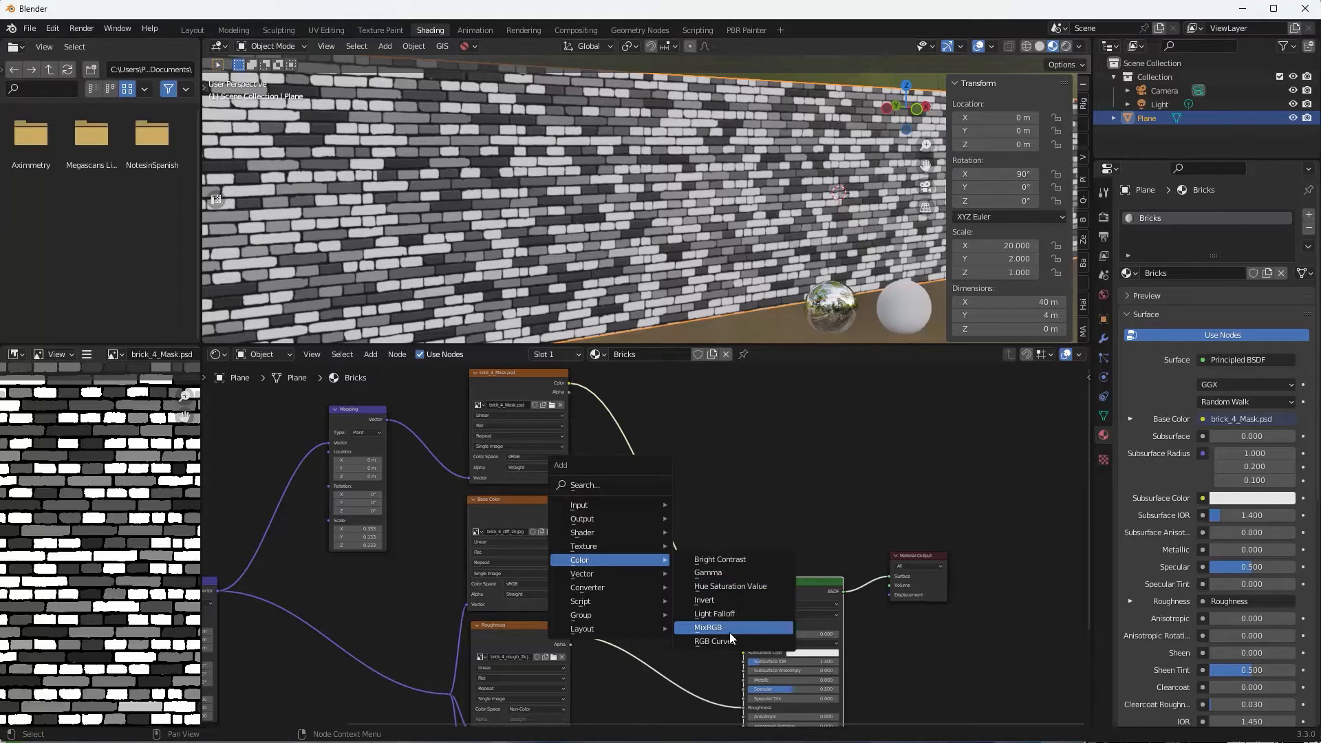
left_click(729, 632)
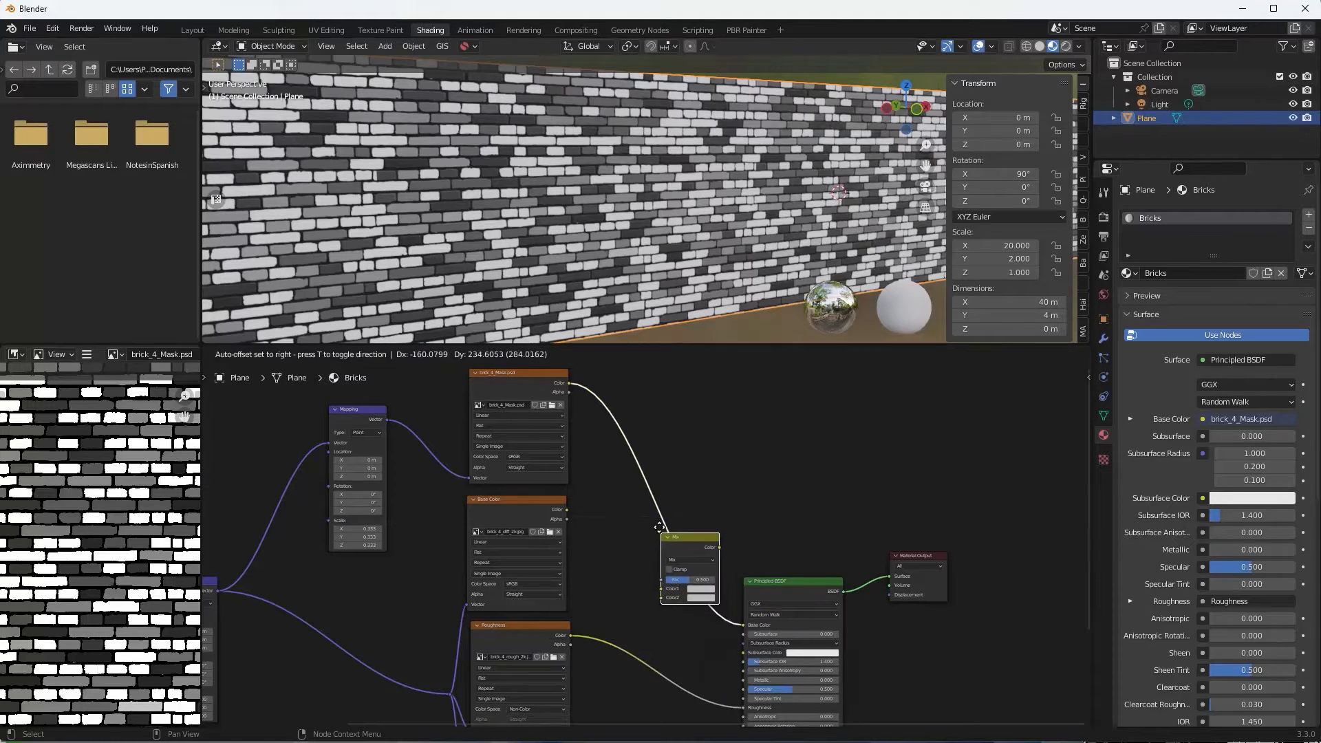
left_click(662, 522)
middle_click_drag(704, 551, 784, 491)
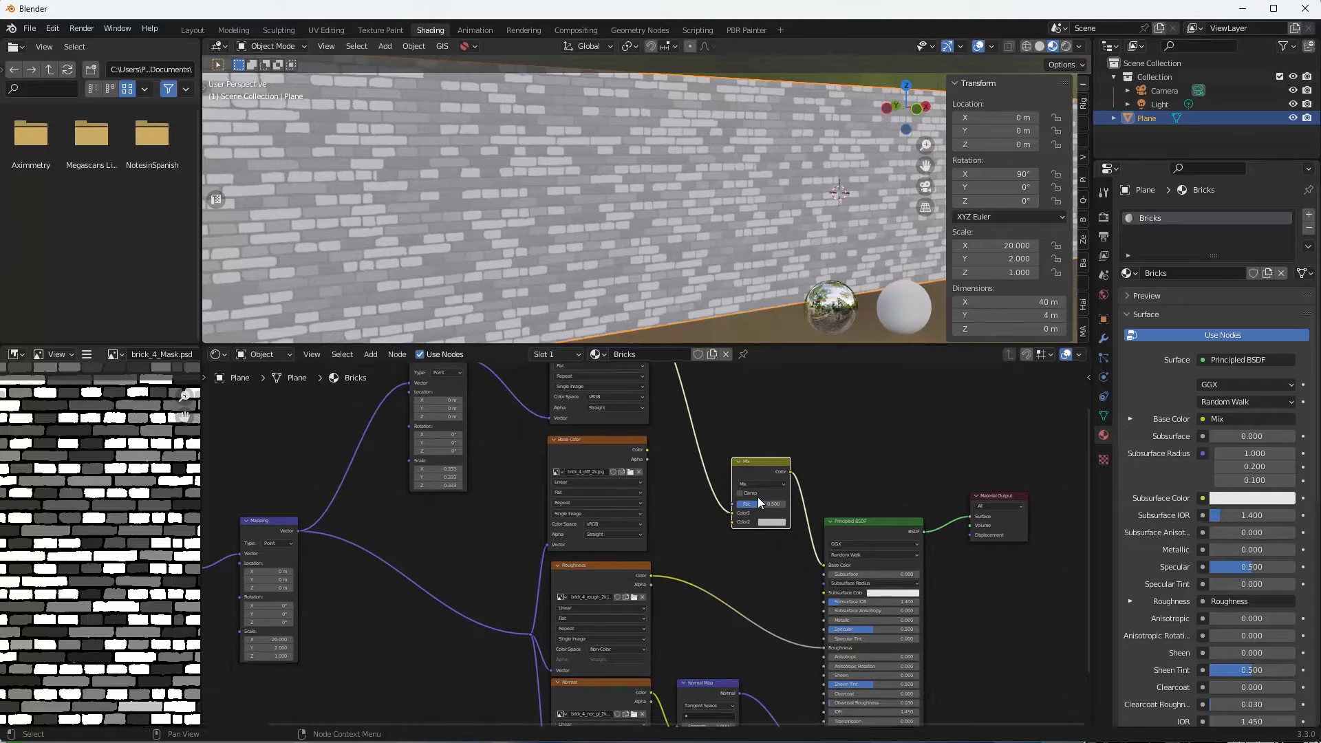
left_click(770, 522)
left_click(788, 459)
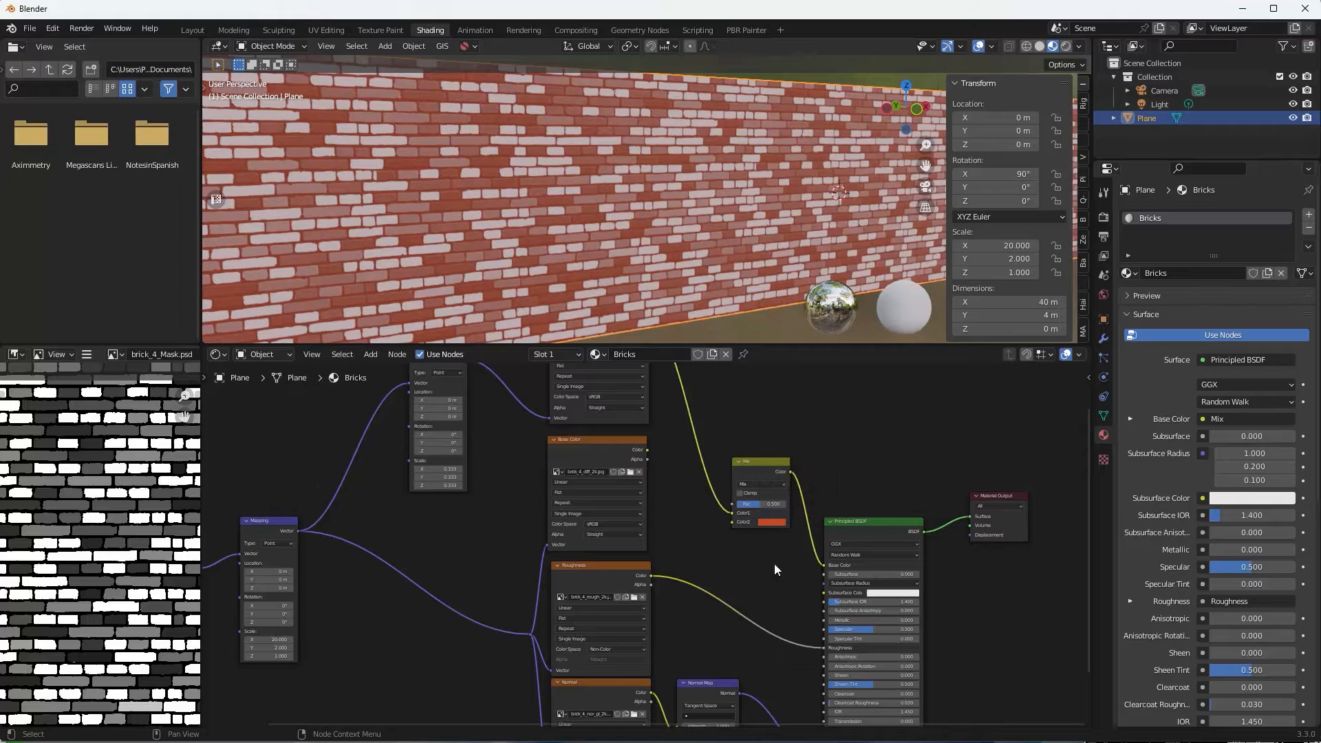
left_click(760, 484)
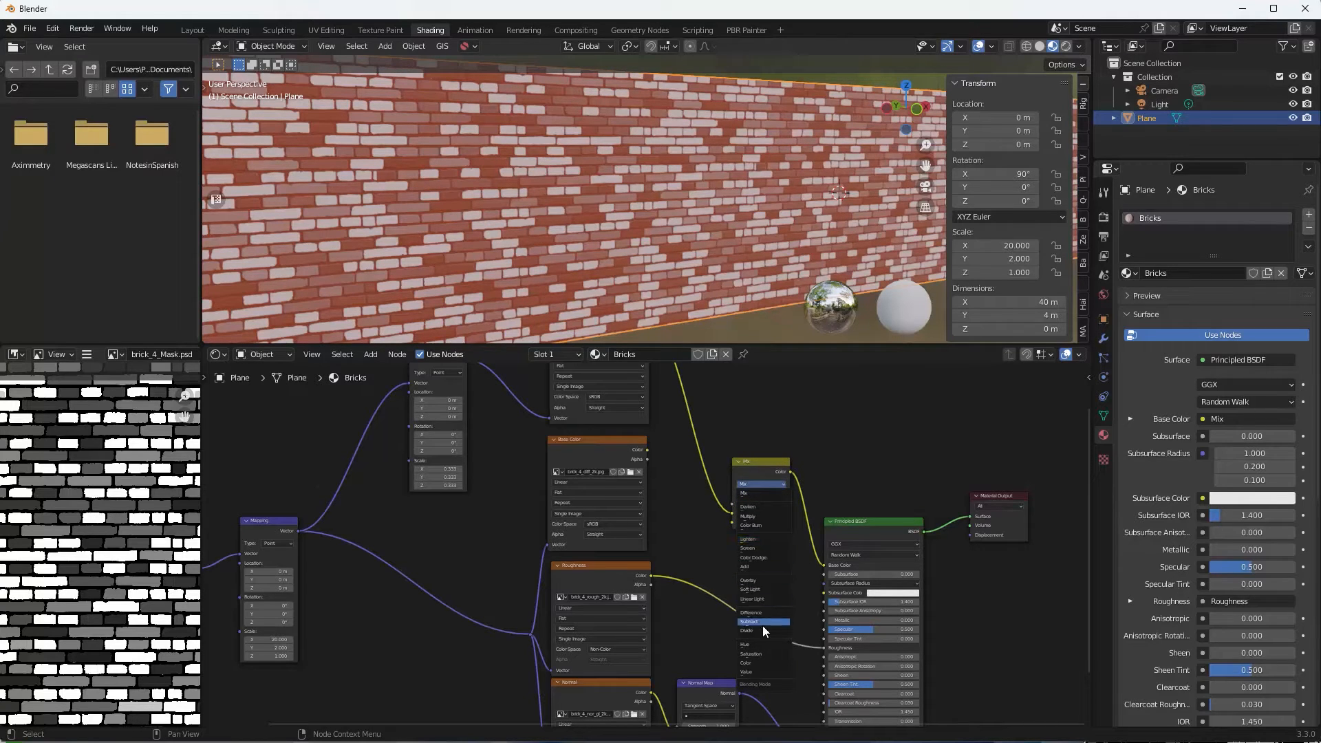
left_click(758, 580)
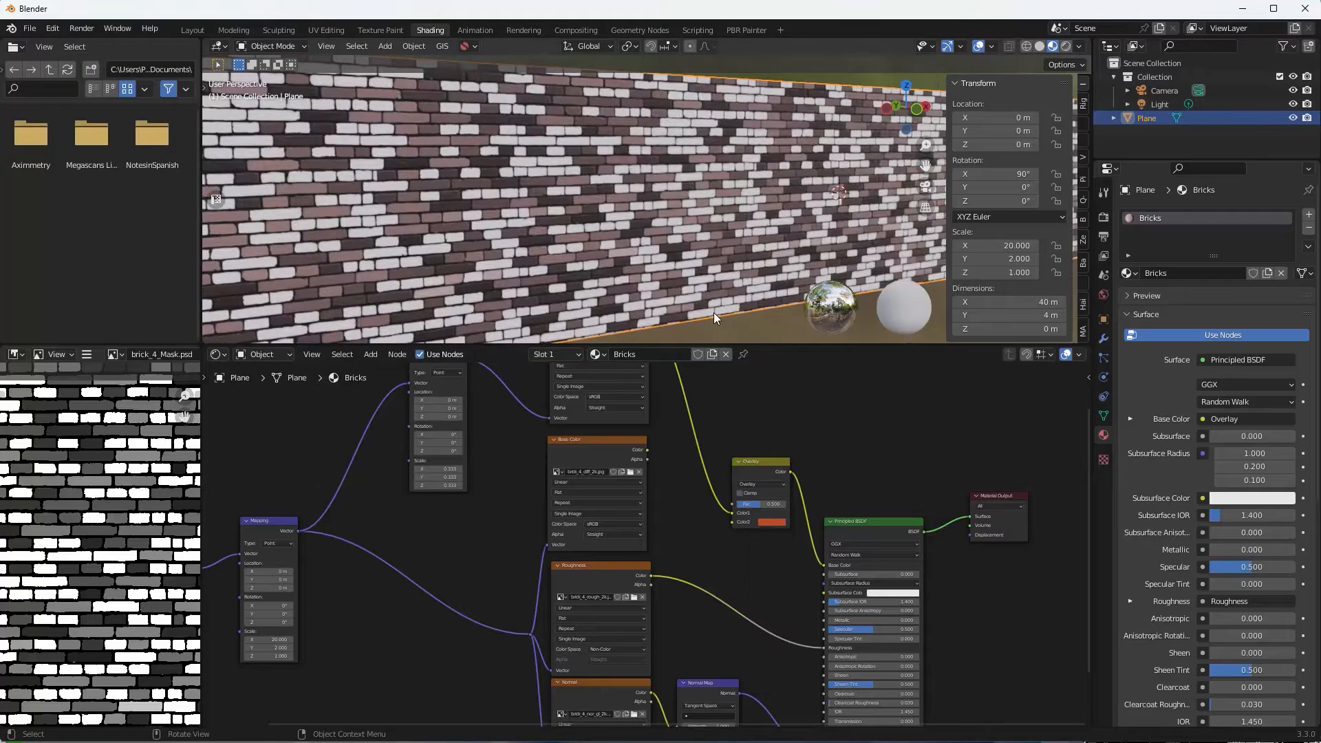
Move the mask to the second Overlay input, make the first colour orange-red, and set the factor to about 0.4.
scroll(761, 395, "up", 2)
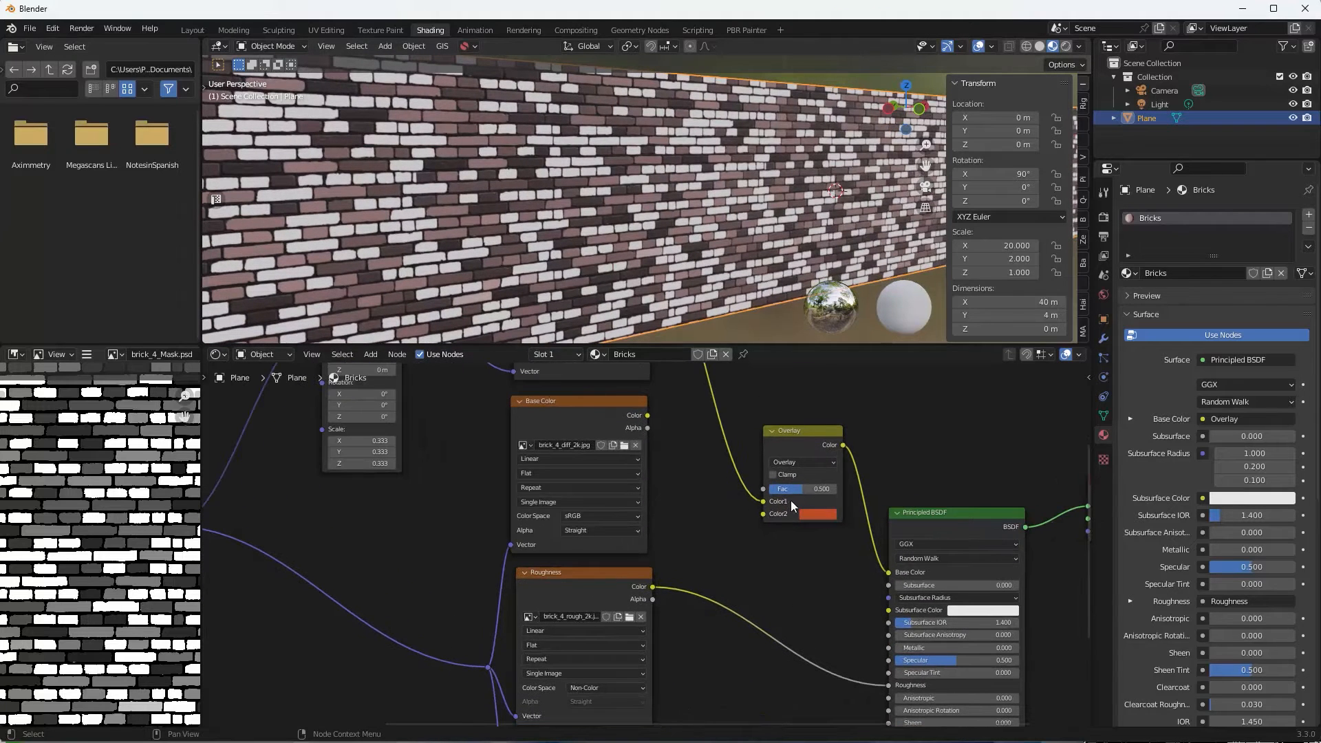
left_click_drag(802, 488, 771, 489)
middle_click_drag(699, 532, 590, 554)
scroll(781, 515, "down", 2)
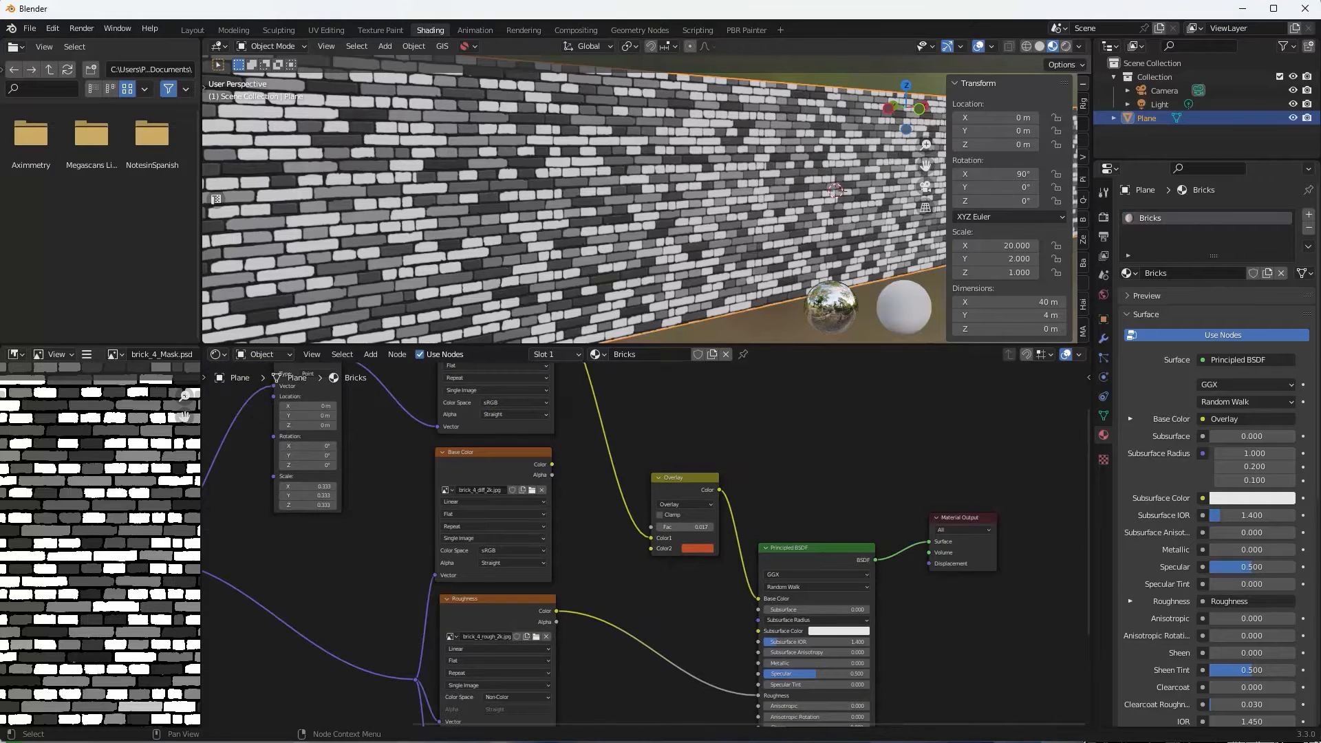
middle_click_drag(747, 424, 769, 403)
scroll(700, 490, "up", 2)
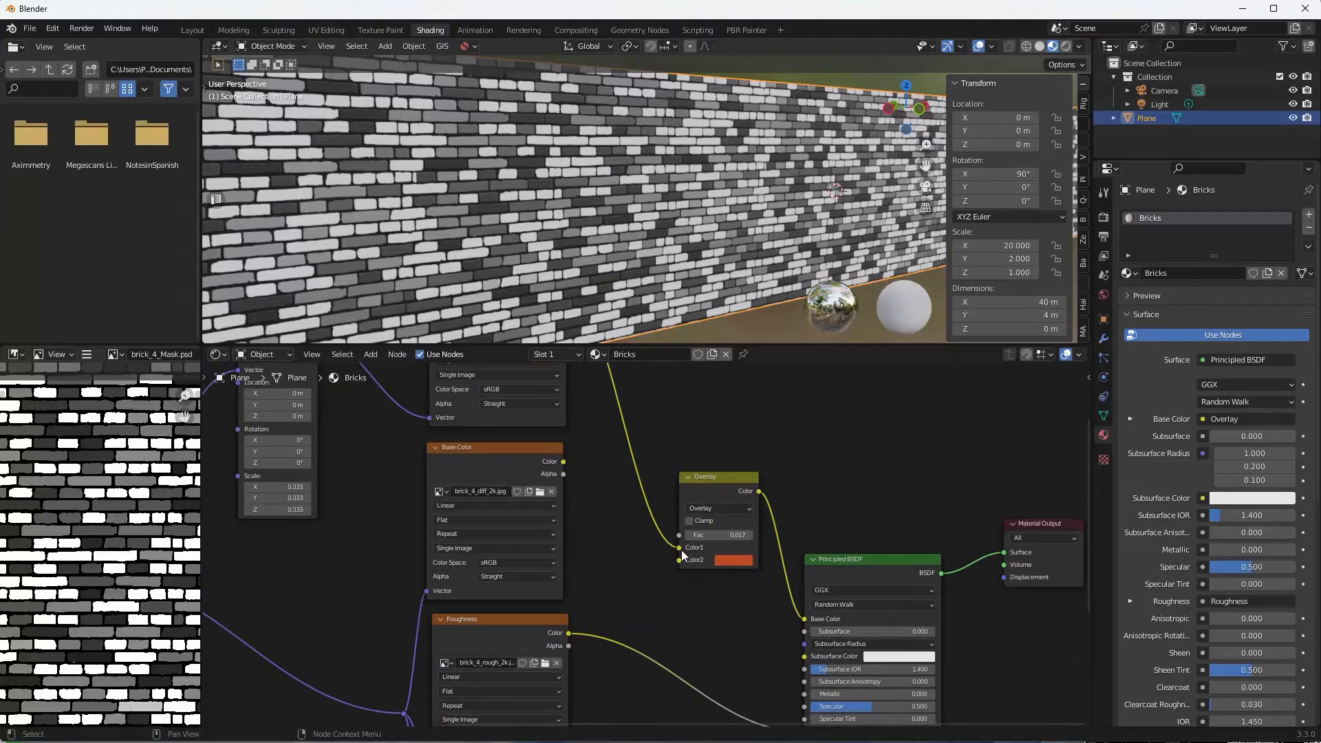
left_click_drag(680, 547, 679, 560)
left_click(728, 549)
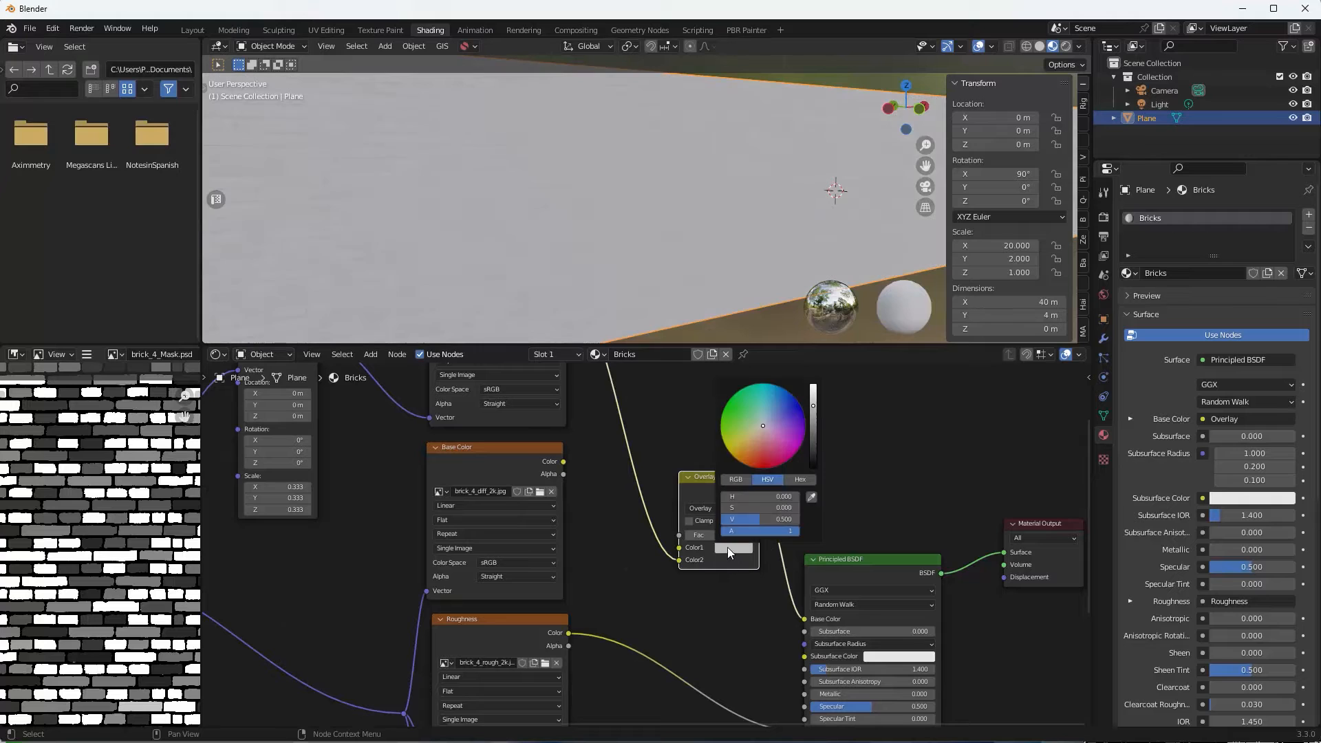
left_click(755, 458)
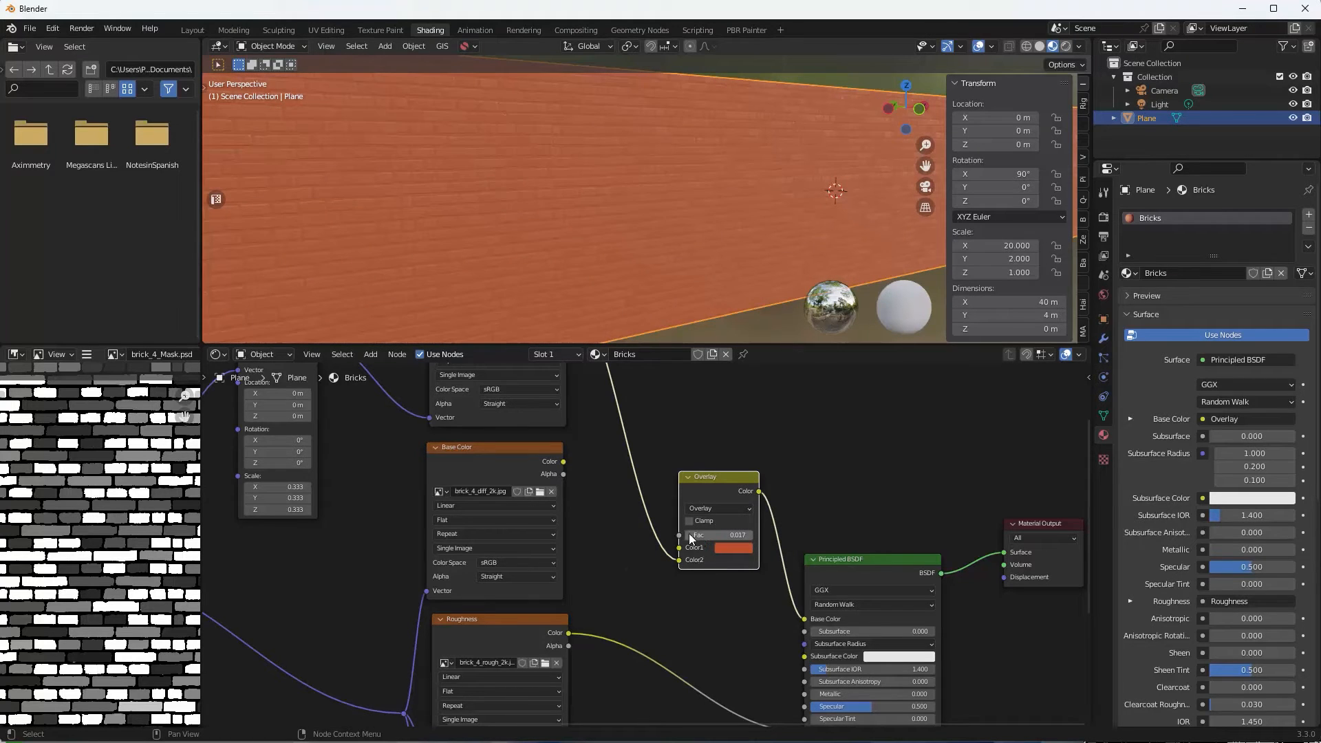
left_click_drag(719, 535, 702, 536)
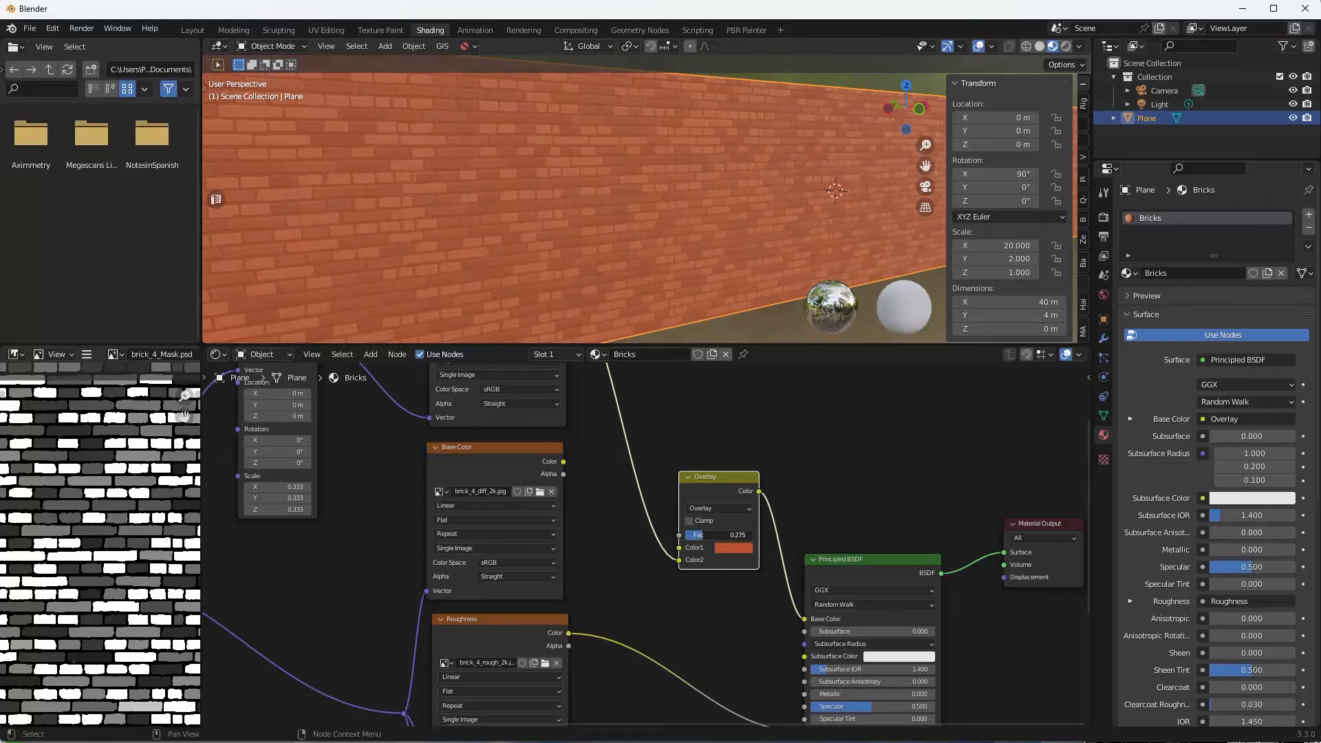
left_click_drag(696, 536, 716, 535)
Enlarge the 3D view and orbit slightly around the wall to inspect the result.
left_click_drag(653, 344, 653, 506)
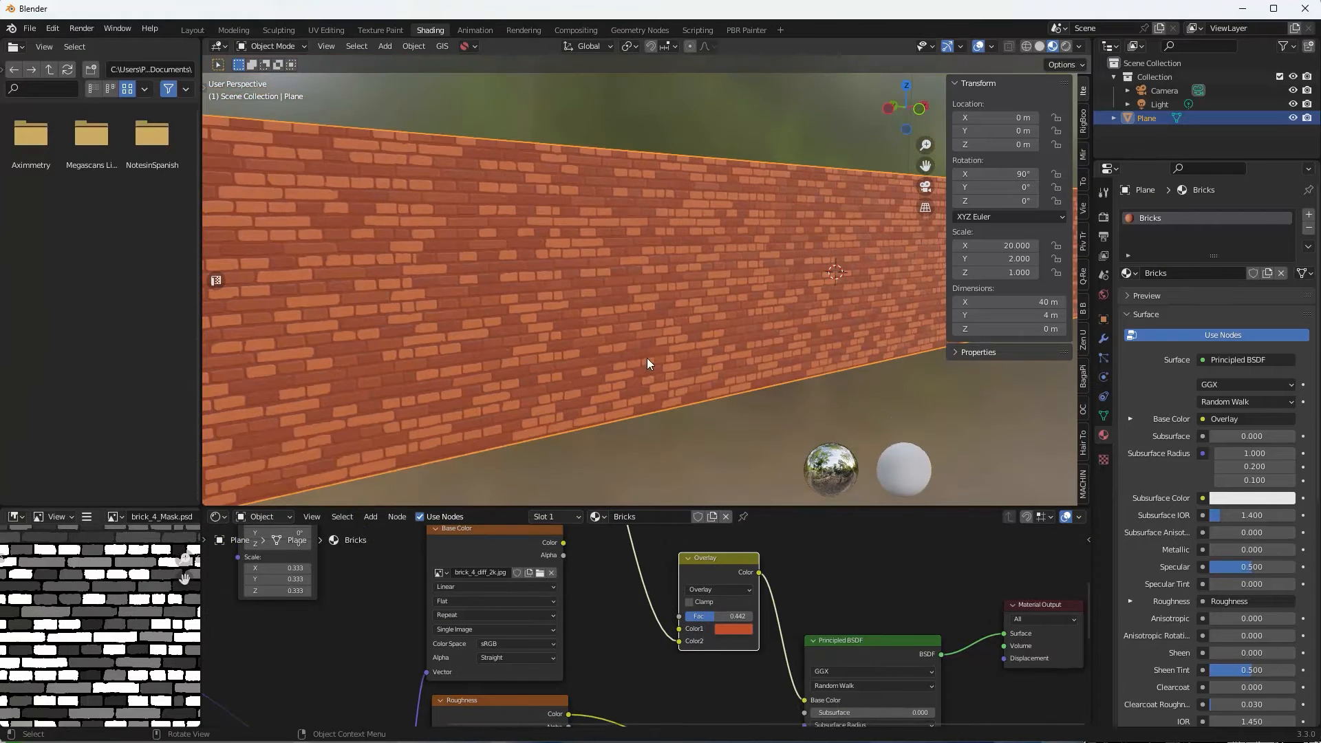
scroll(648, 363, "up", 6)
middle_click_drag(648, 363, 657, 360)
scroll(658, 360, "down", 7)
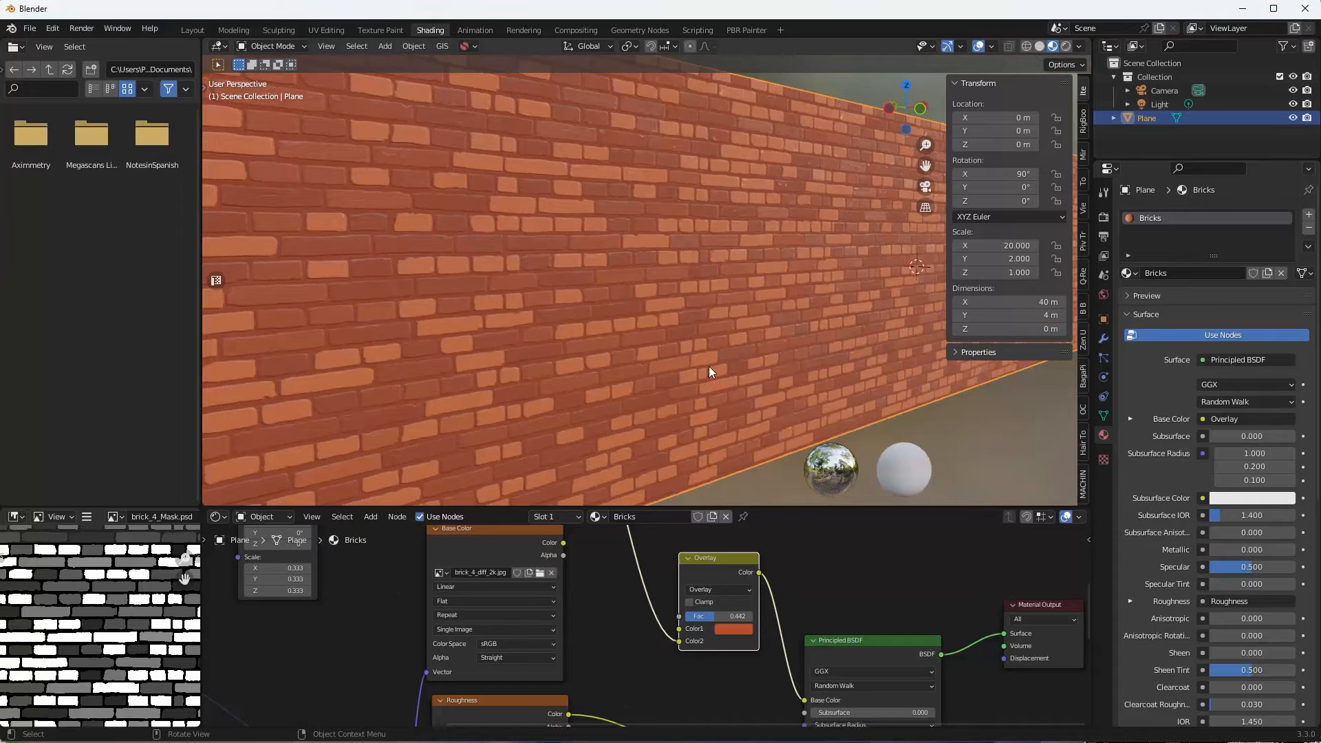
scroll(708, 369, "down", 3)
Show the roughness texture, then the brick_4_diff_2k.jpg colour texture, zoomed in the Image Editor.
left_click_drag(753, 511, 741, 449)
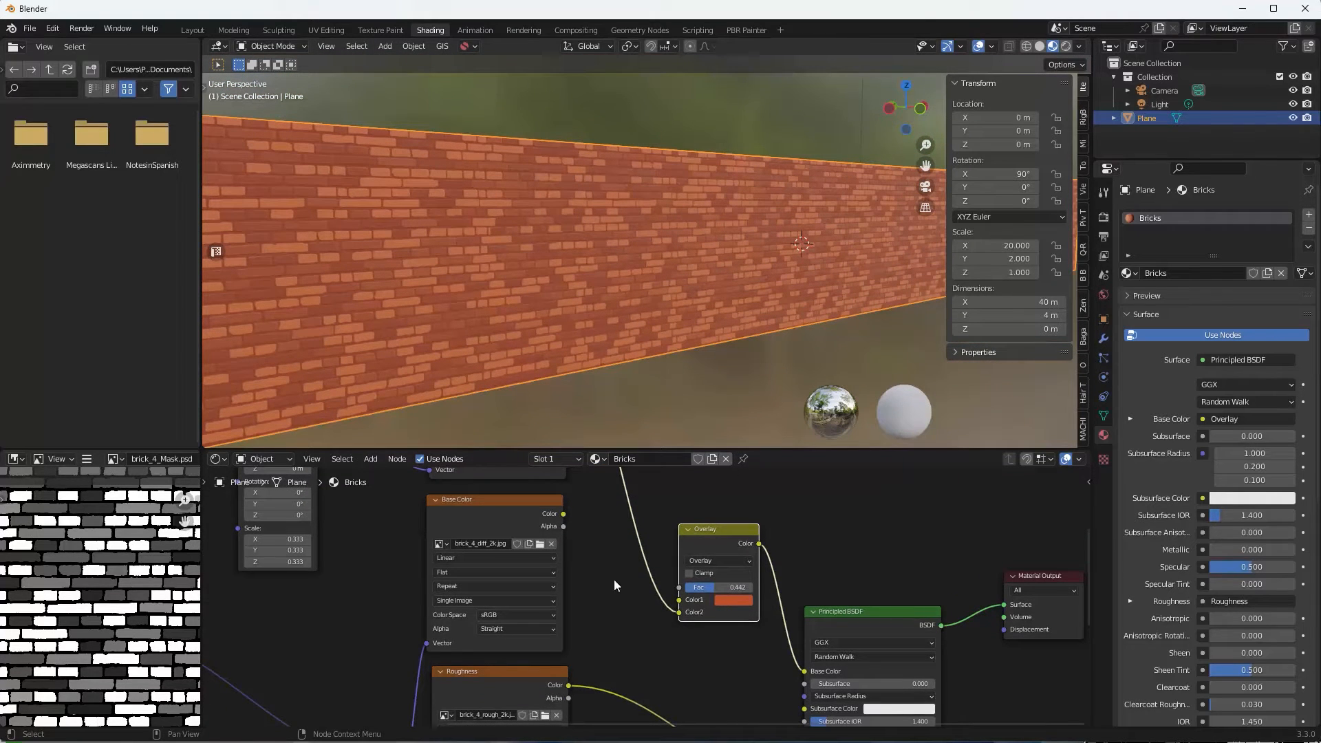
middle_click_drag(604, 582, 665, 517)
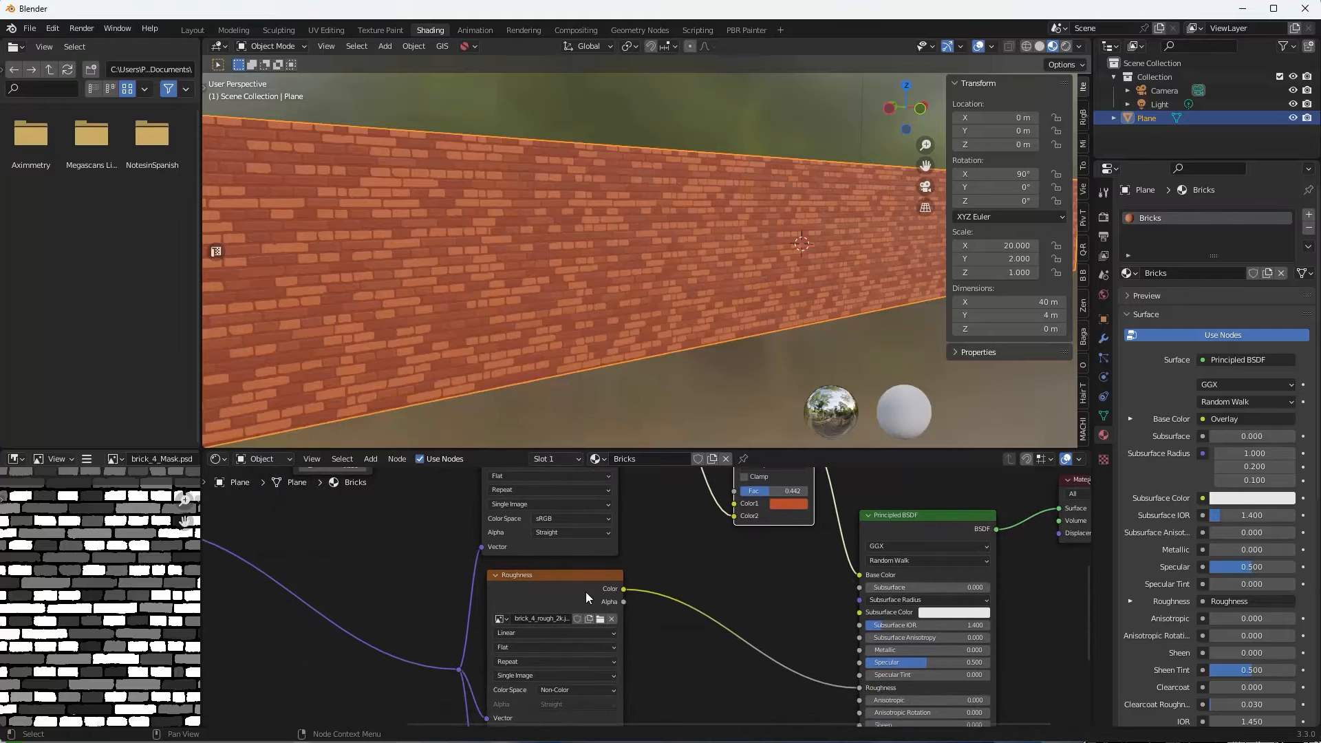
left_click(571, 596)
middle_click_drag(664, 569, 714, 699)
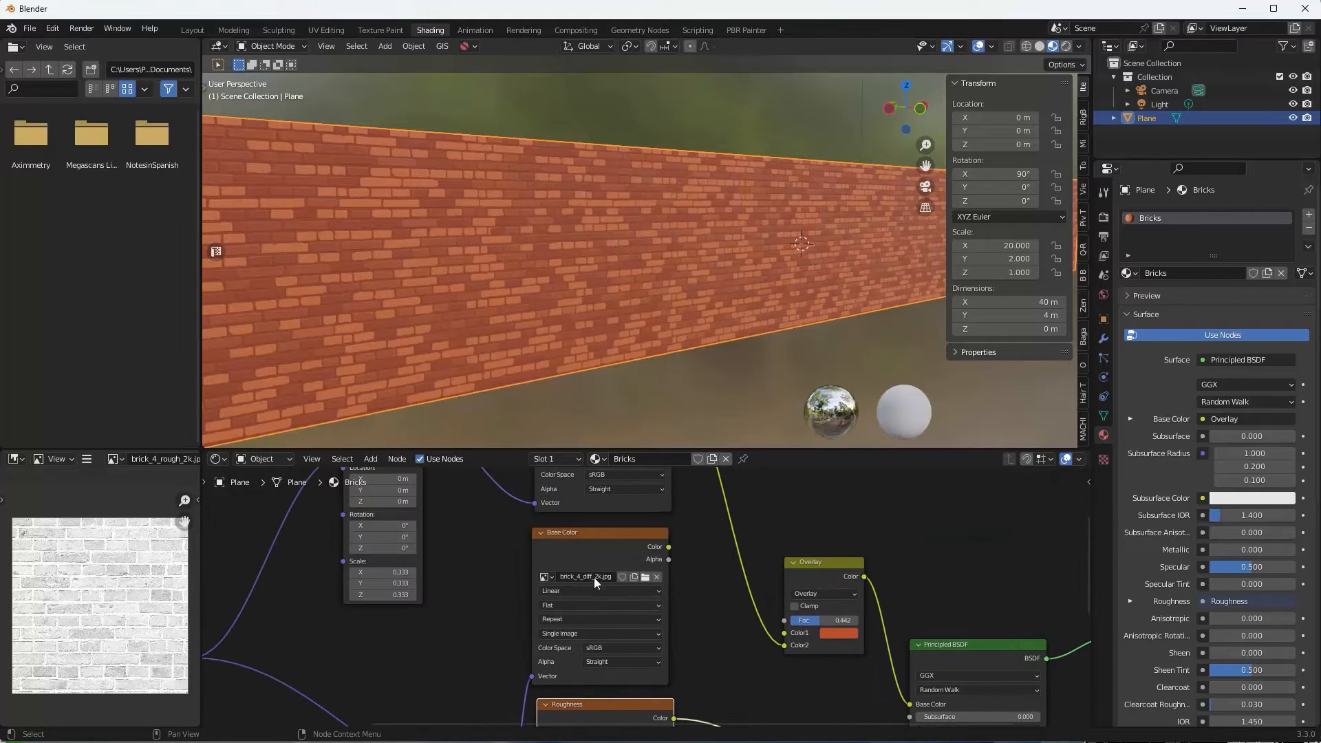
left_click(567, 547)
scroll(104, 581, "up", 3)
scroll(113, 578, "up", 2)
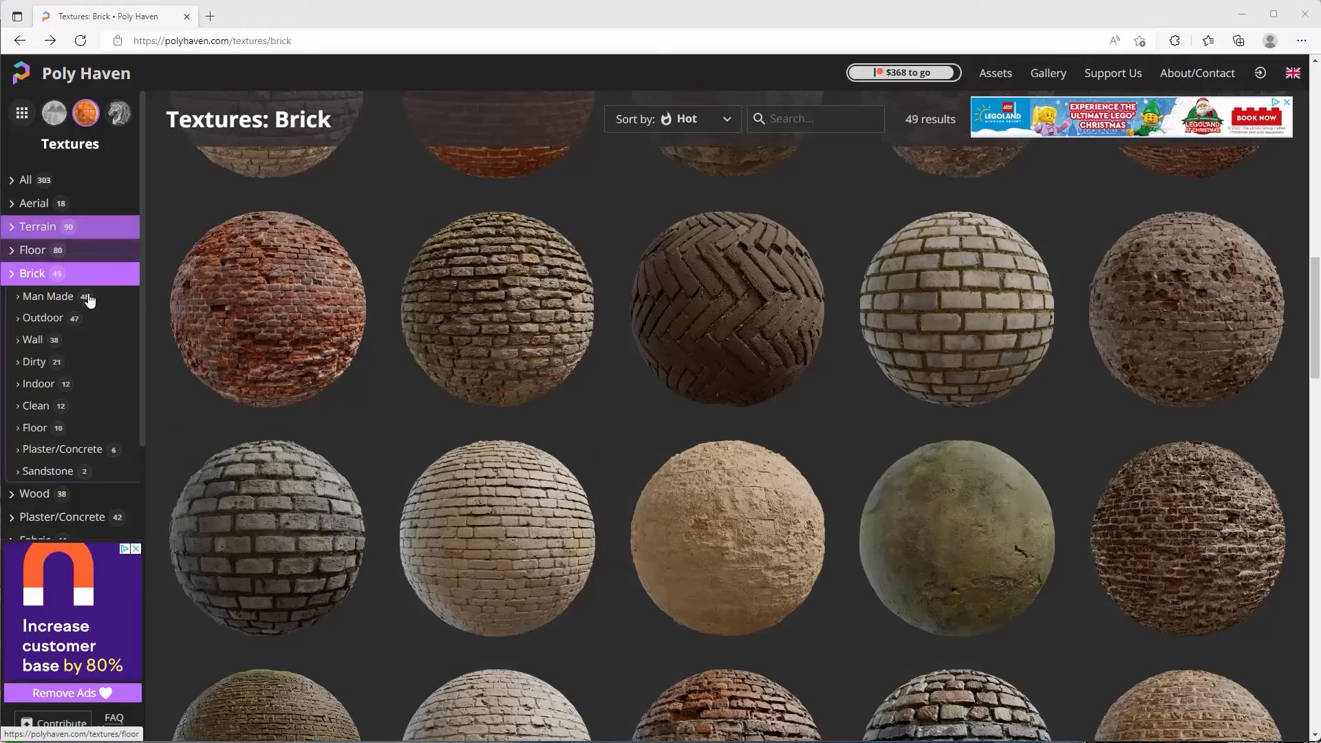
Filter Poly Haven to the Rock category, scroll the results, and open the Rock 05 texture.
scroll(84, 385, "down", 2)
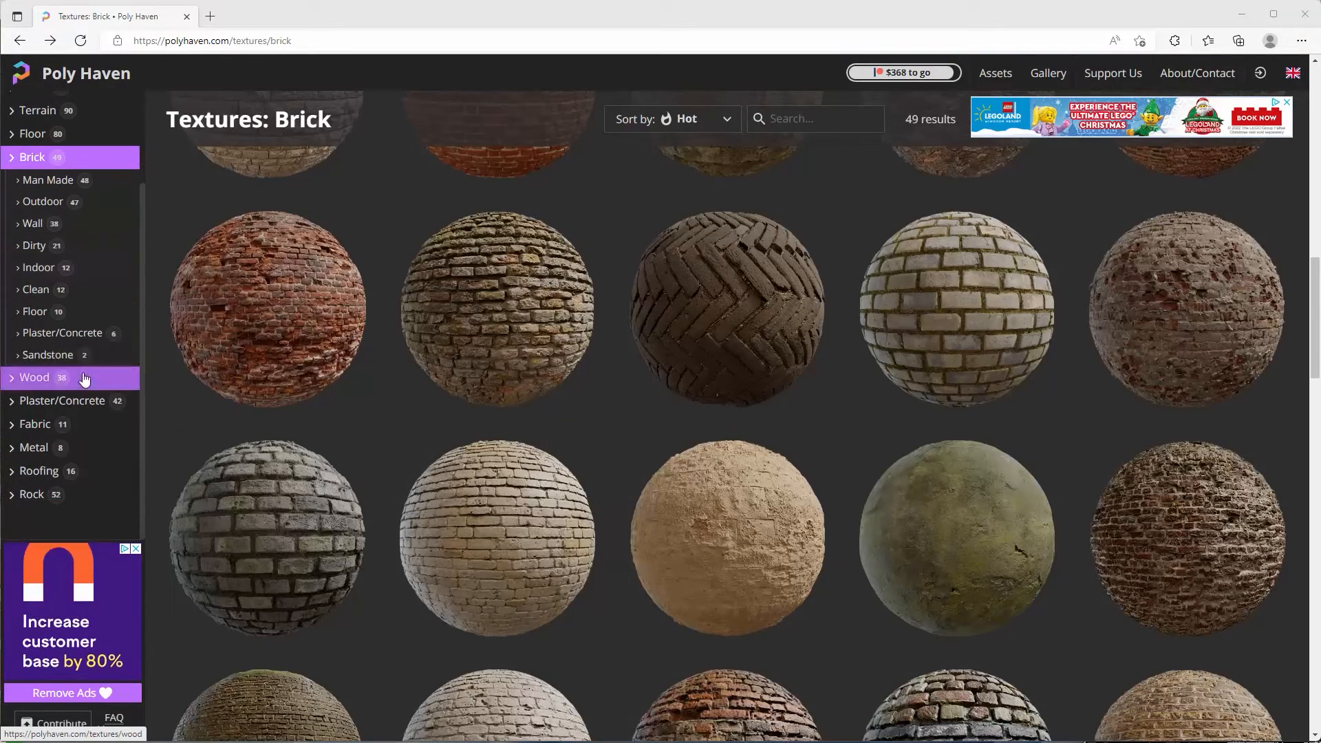
left_click(35, 493)
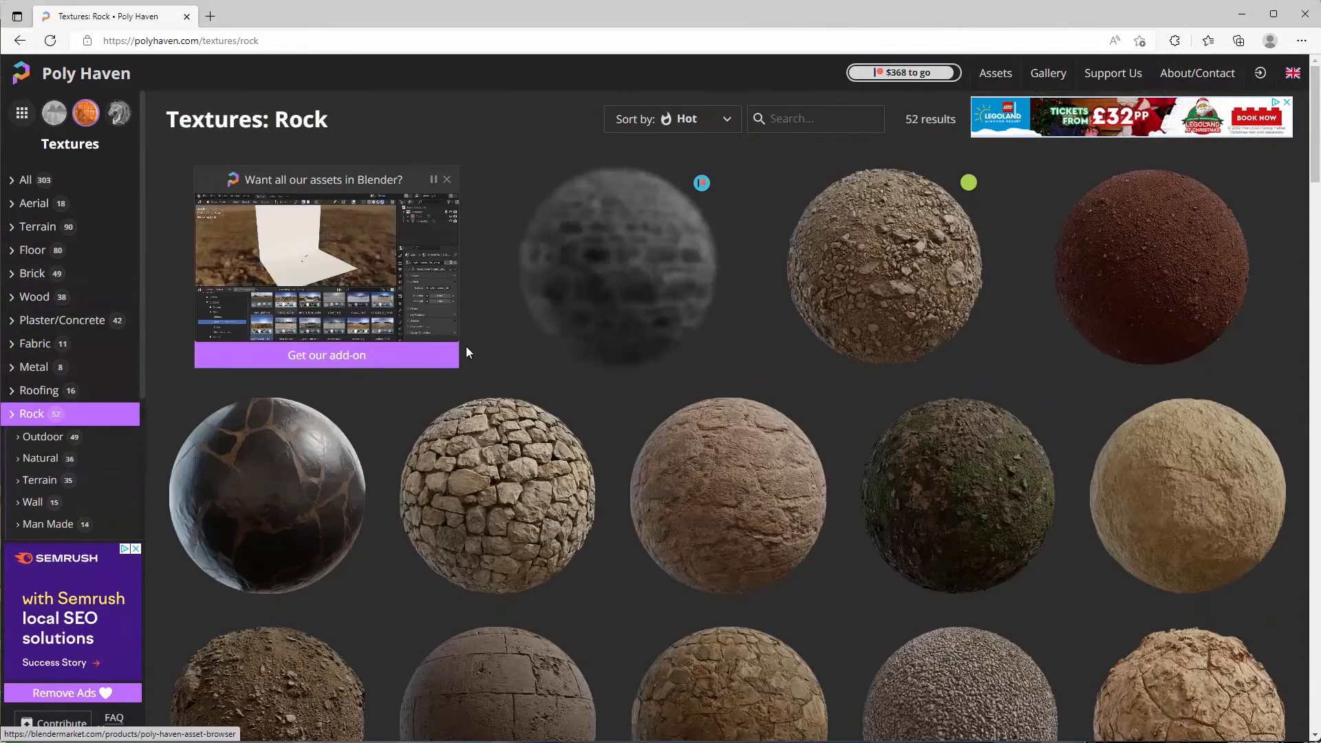
scroll(465, 345, "down", 5)
scroll(484, 347, "down", 6)
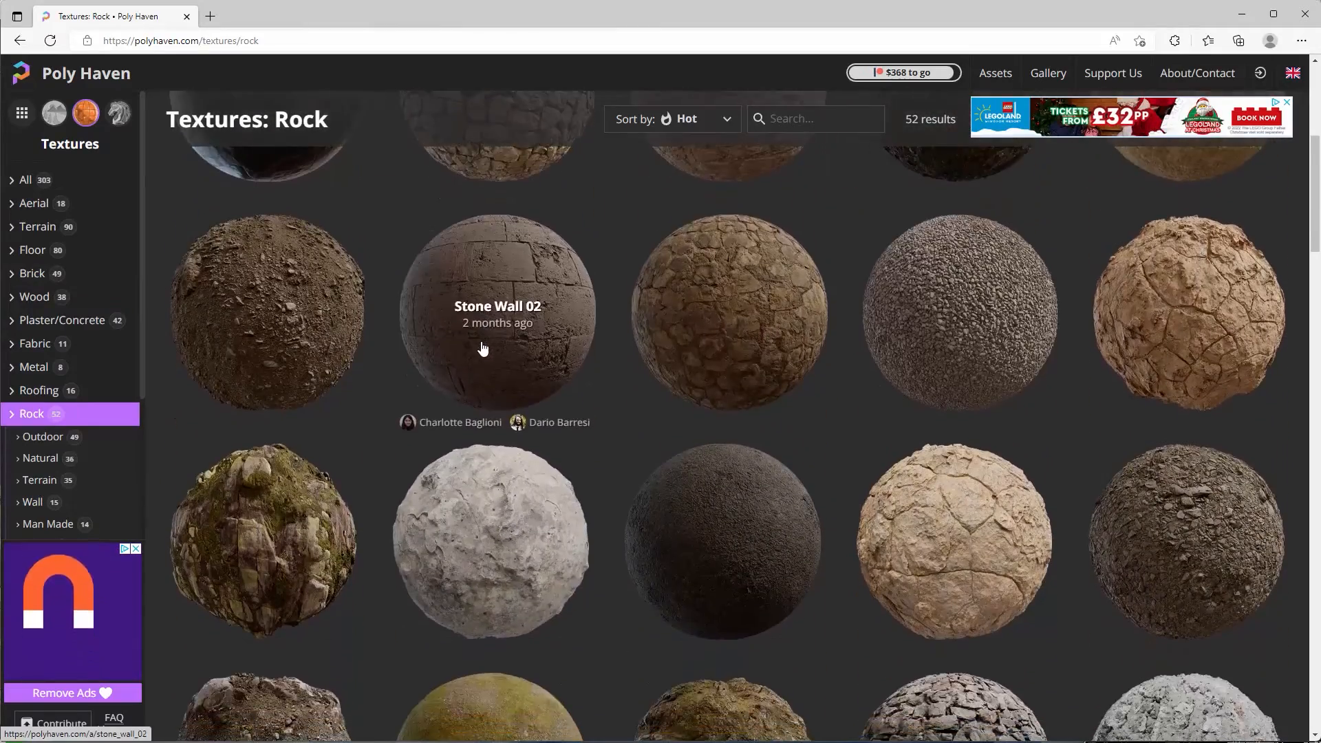
scroll(604, 359, "down", 6)
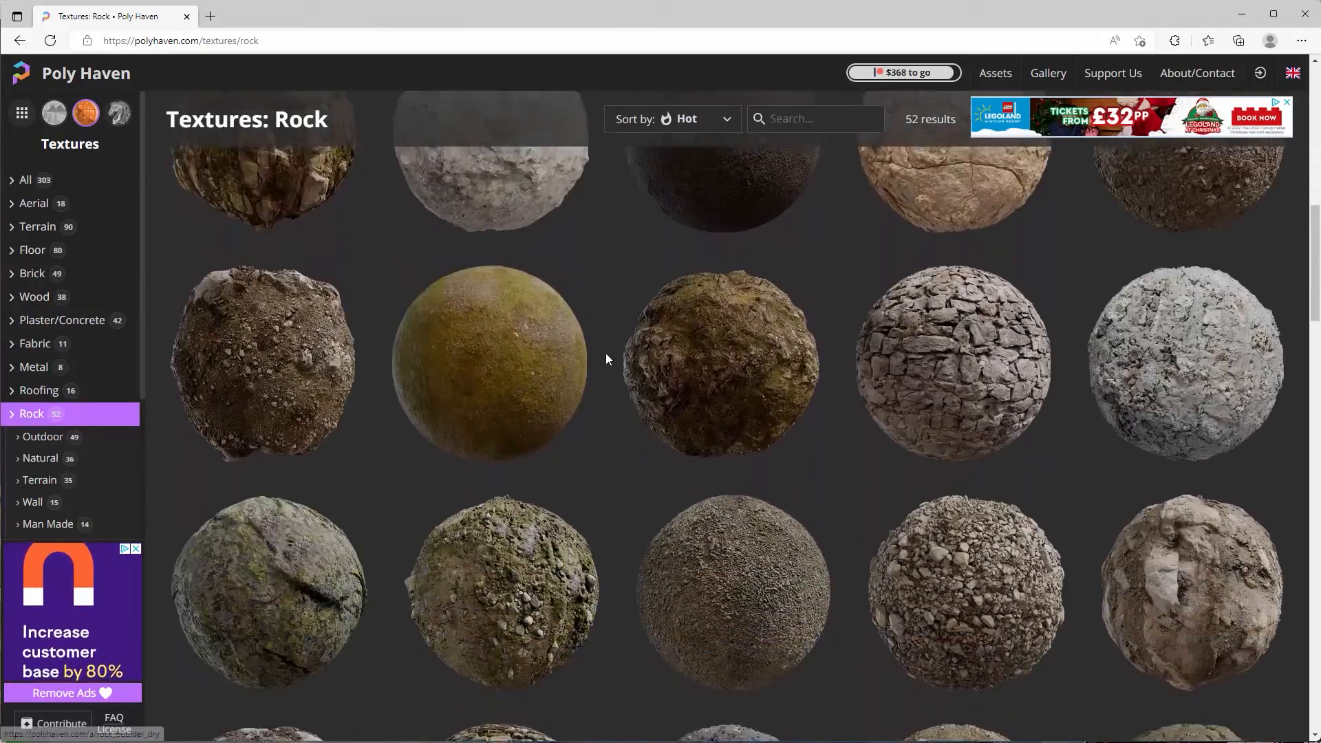
scroll(596, 382, "down", 1)
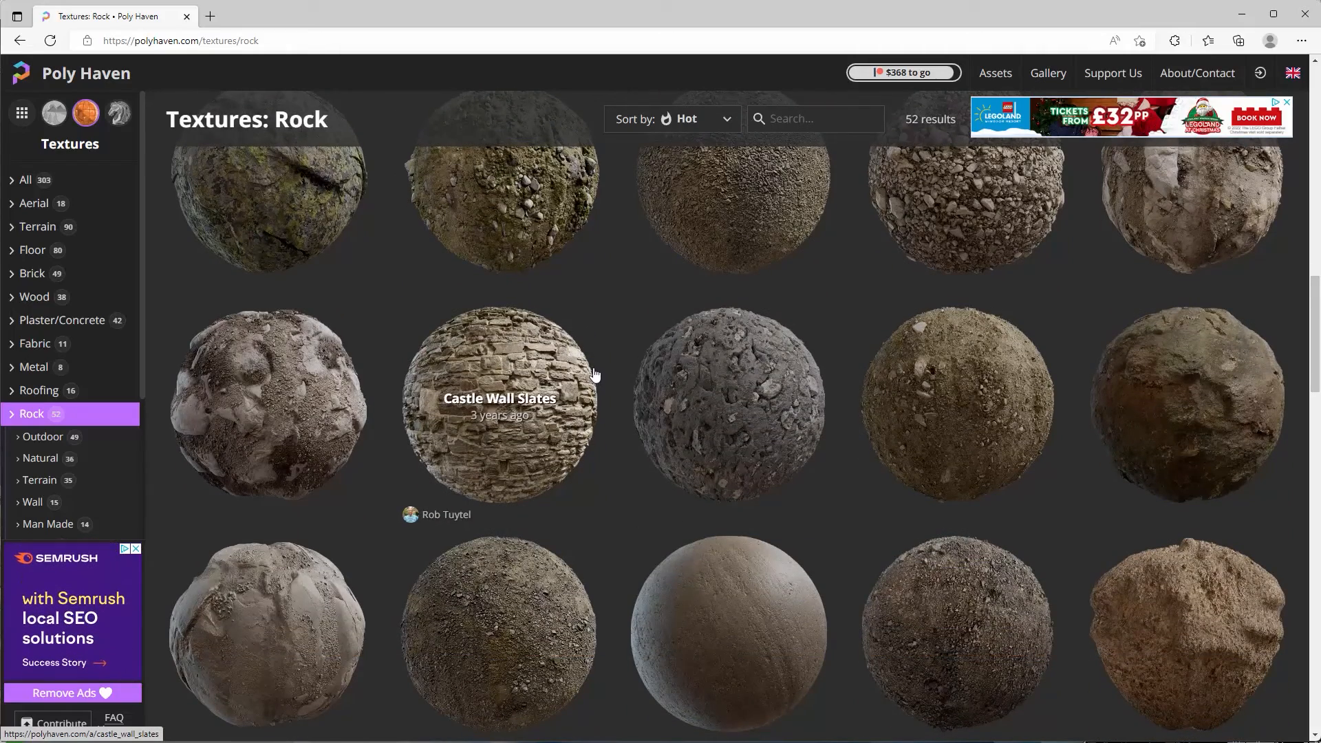
scroll(596, 375, "down", 4)
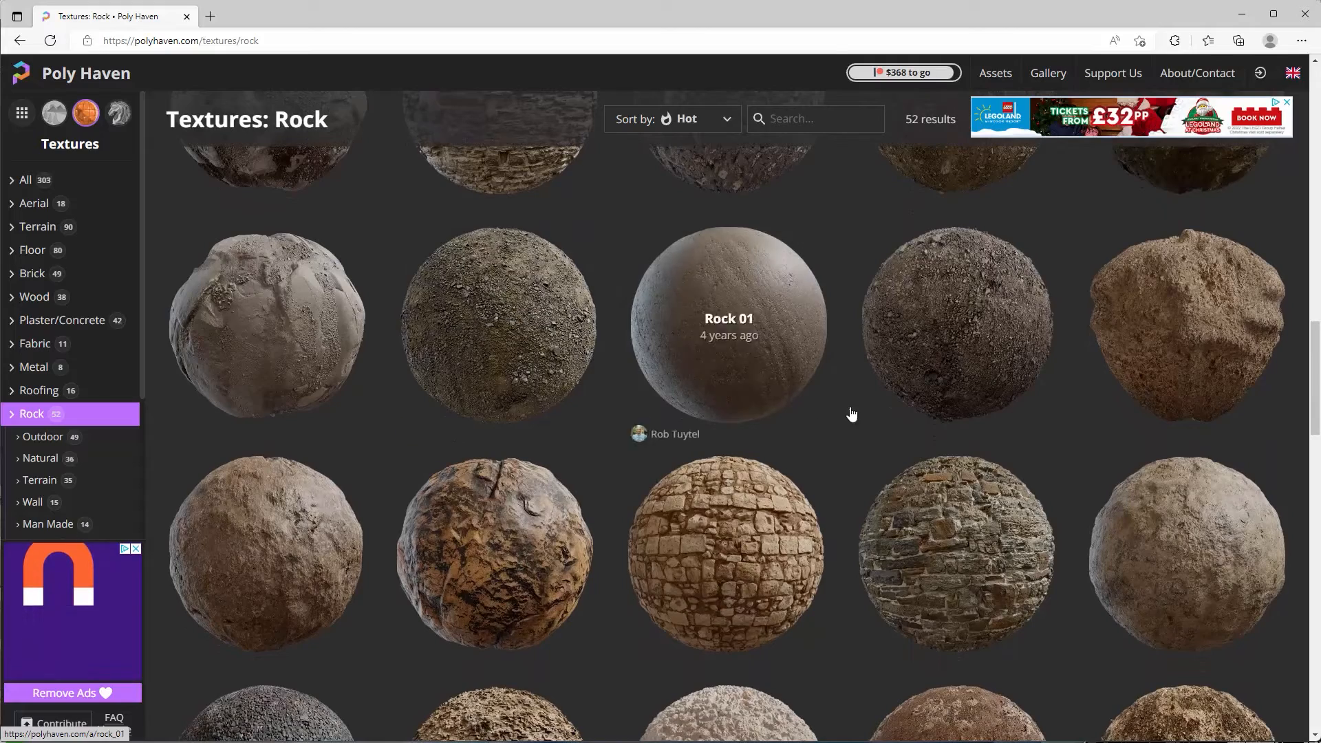
scroll(838, 410, "down", 4)
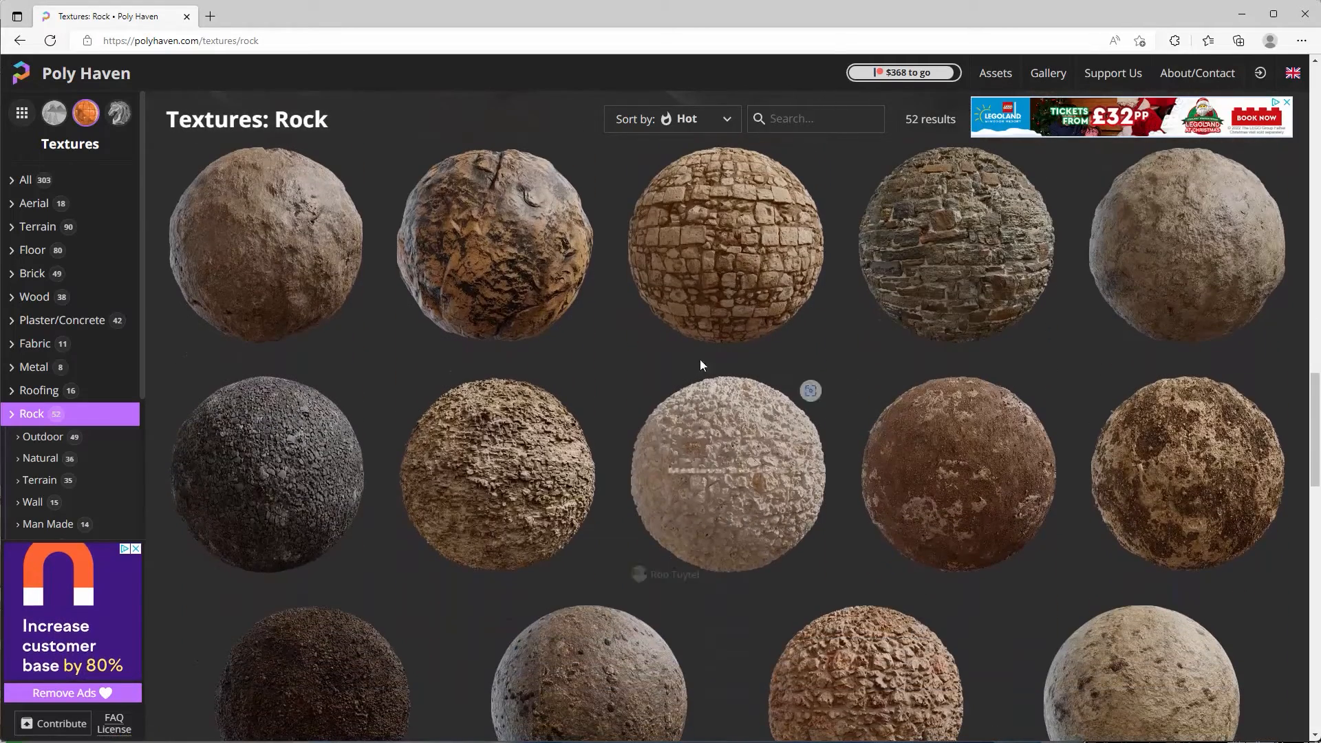
scroll(771, 386, "down", 1)
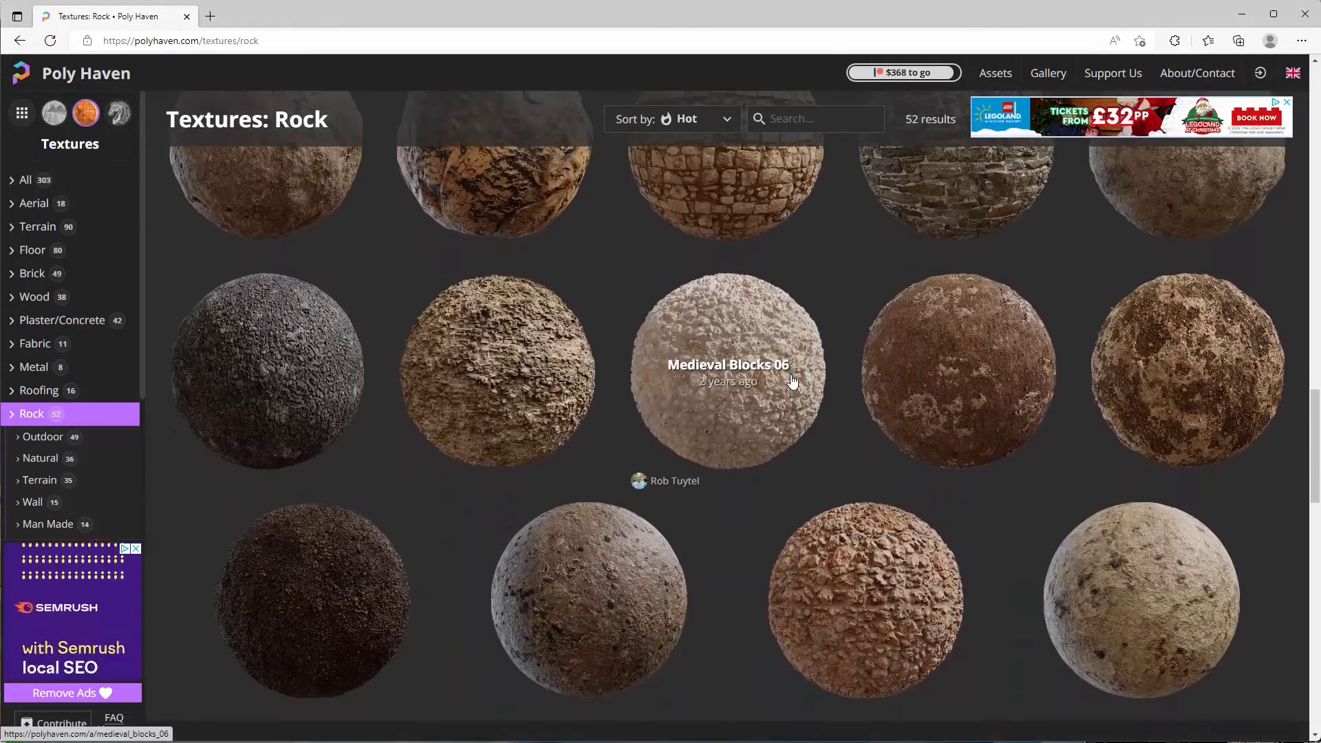
left_click(311, 224)
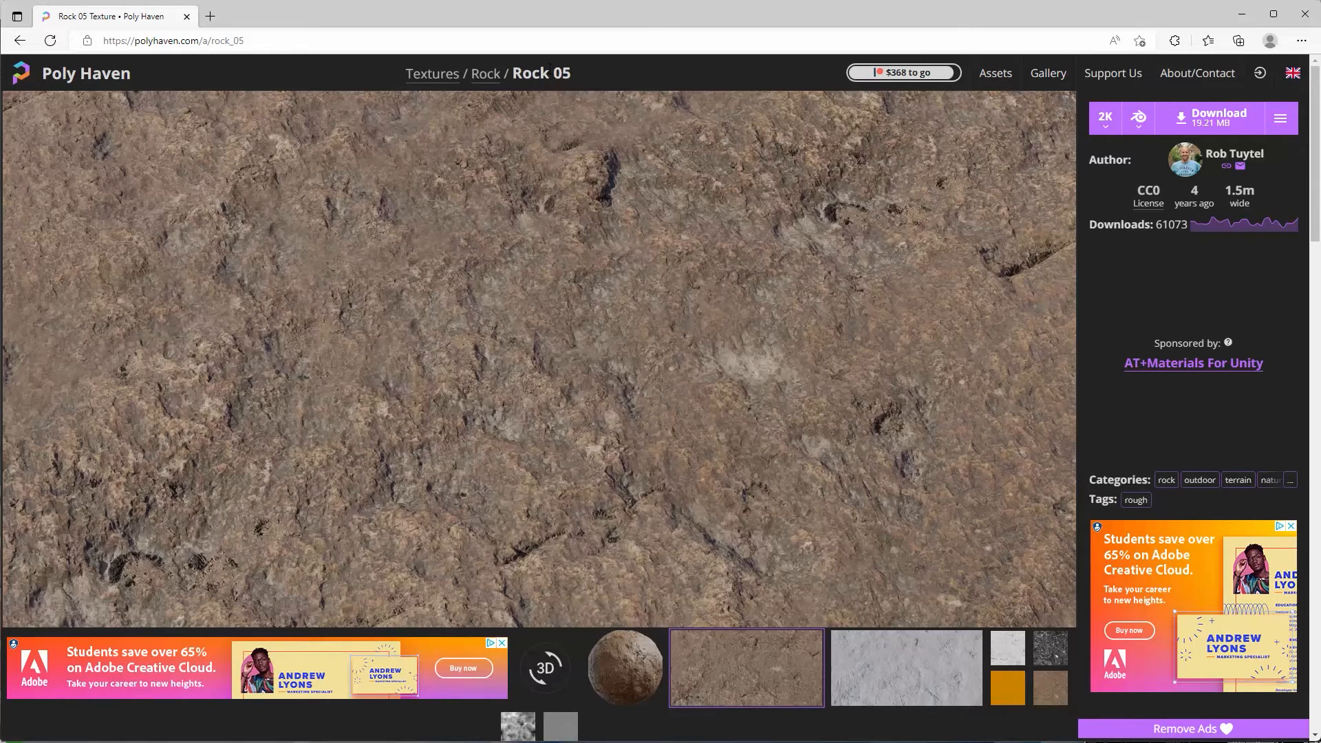
Save Rock 05's 2K Diffuse JPG as rock_05_diff_2k.jpg in the Rock 05 folder and reveal it.
left_click(1279, 124)
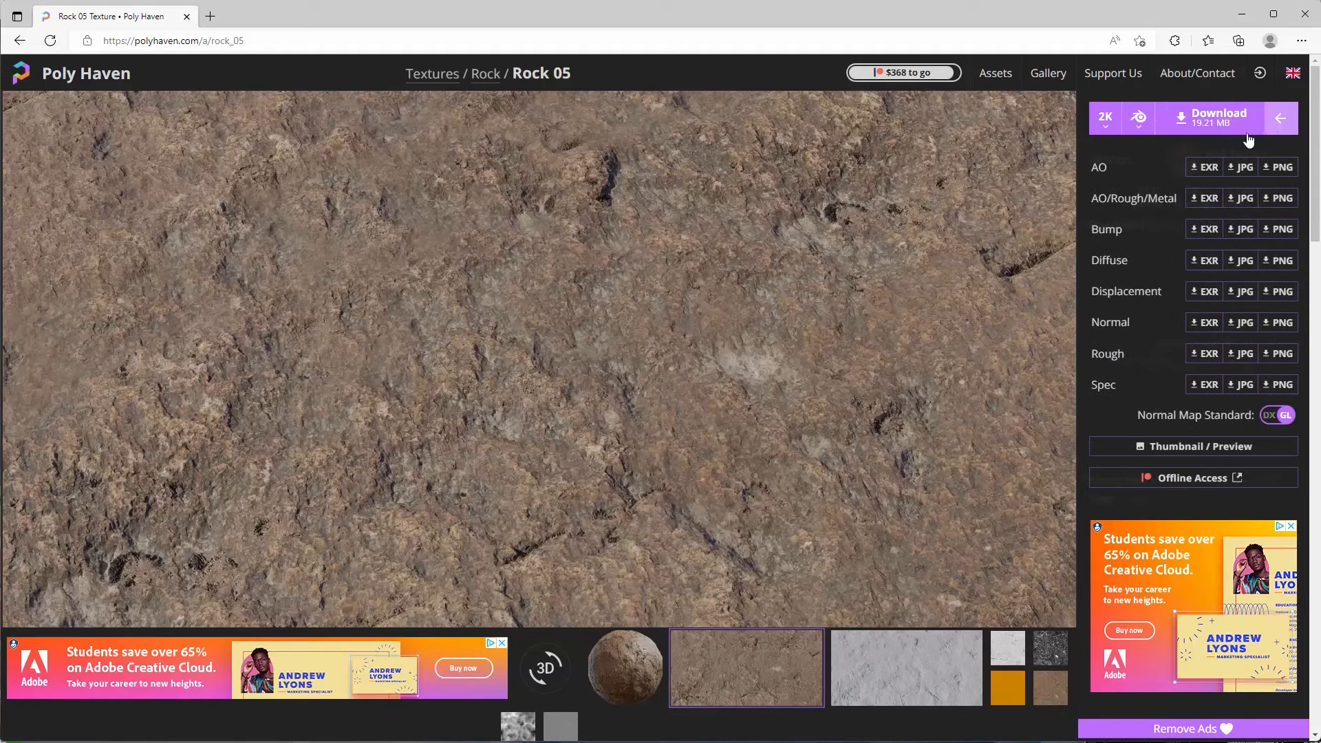
right_click(1241, 268)
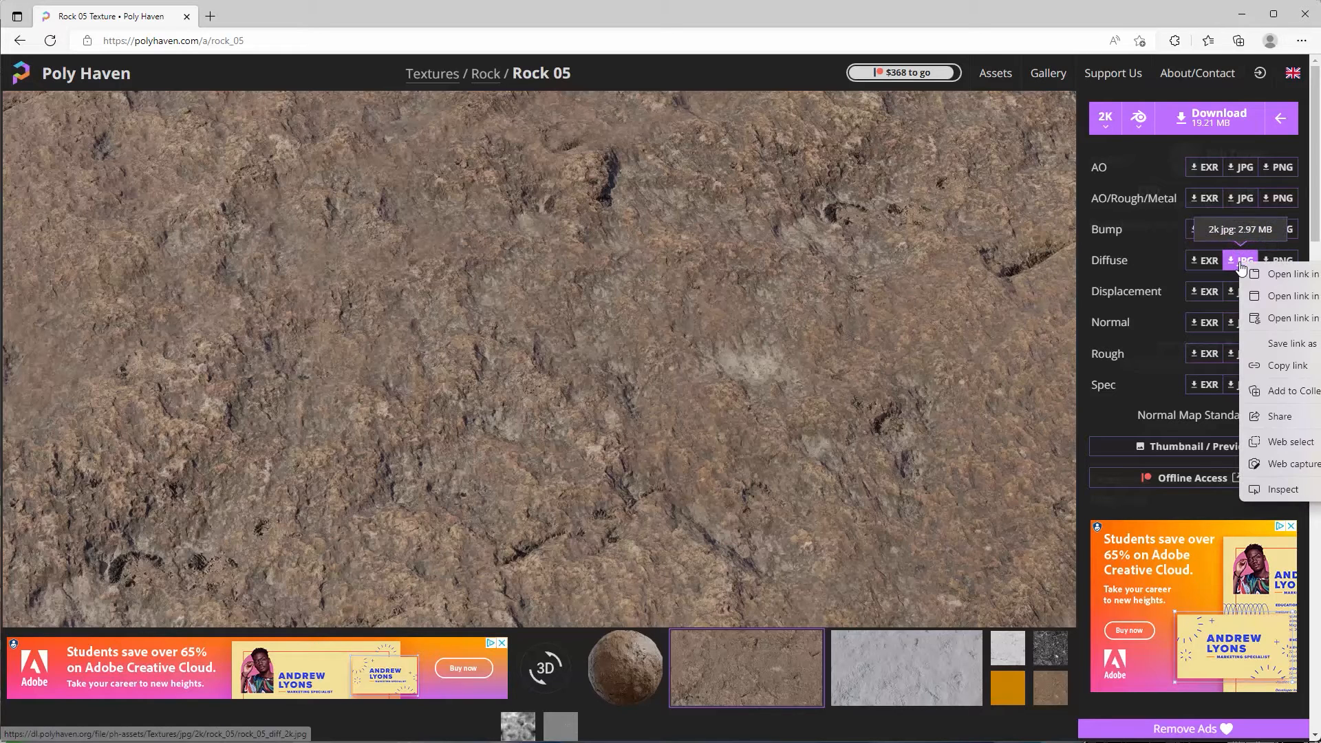
left_click(1291, 344)
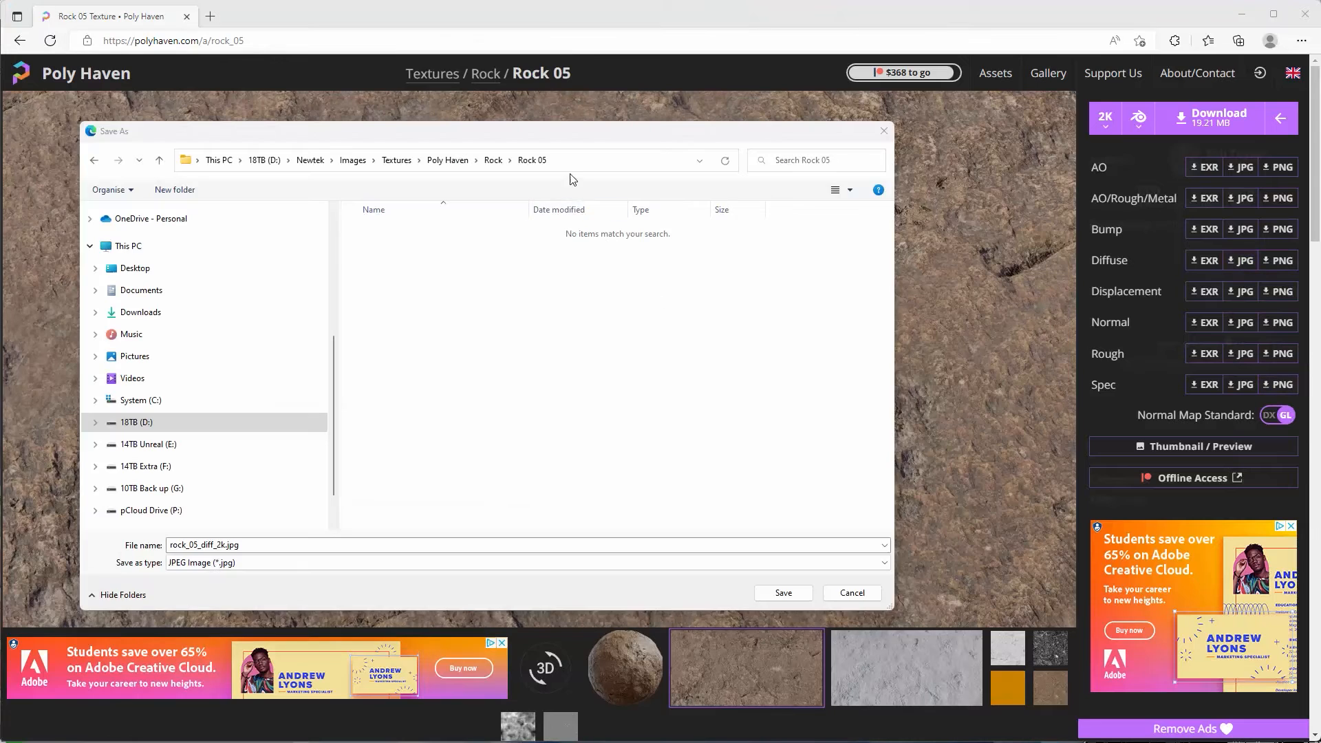
left_click(784, 593)
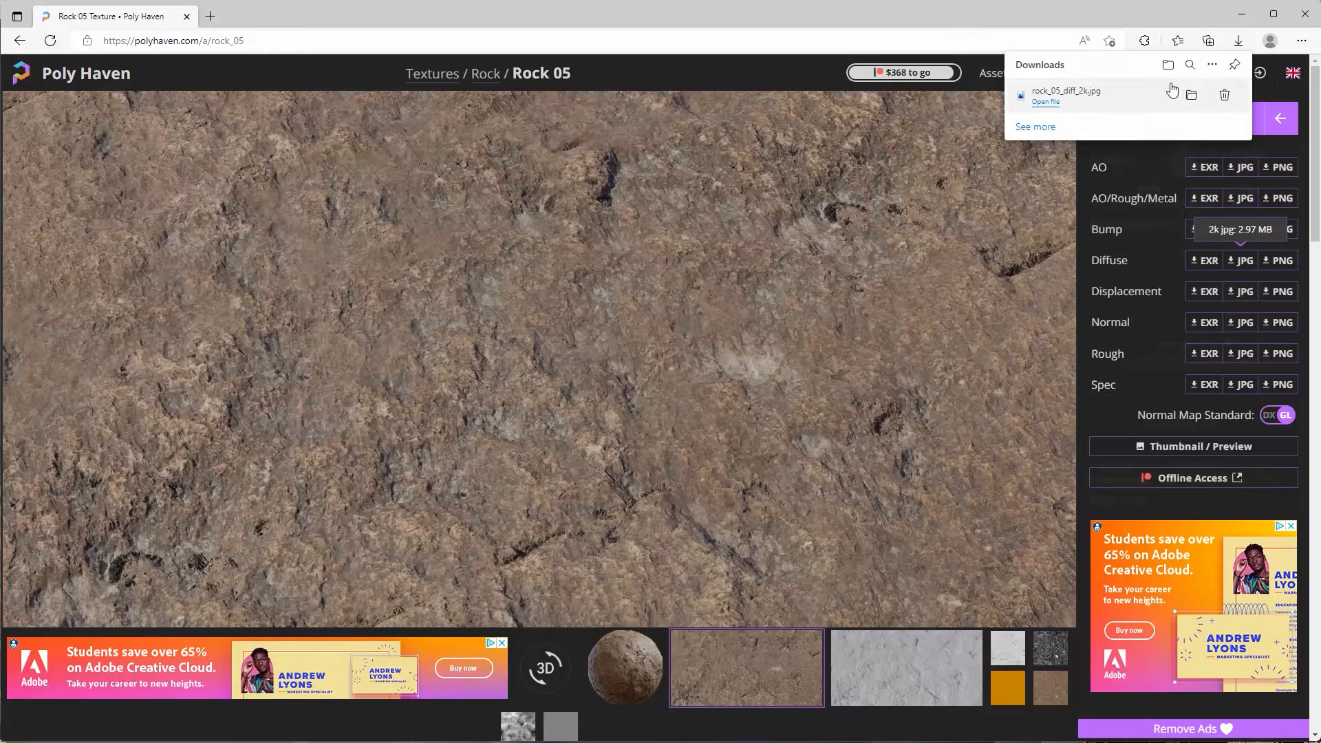
left_click(1193, 96)
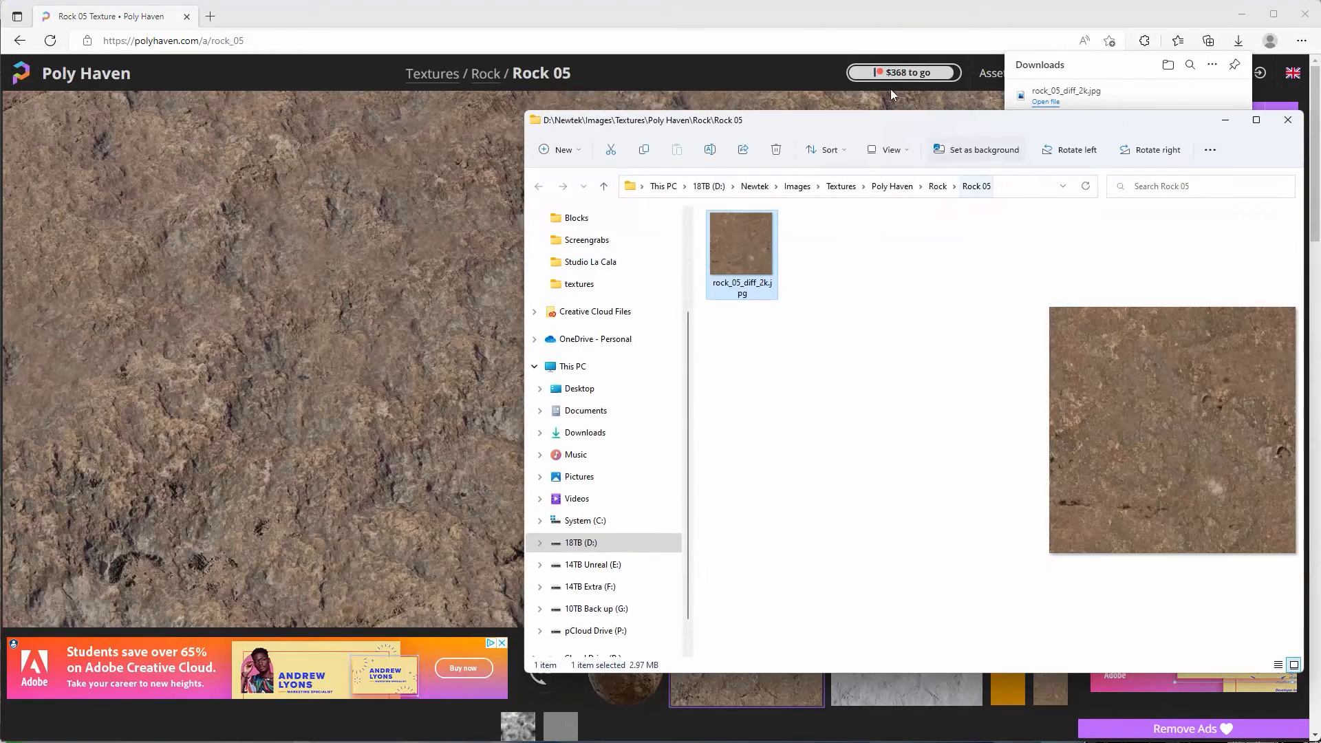
Drop rock_05_diff_2k.jpg from File Explorer into Blender's Bricks node tree.
left_click(1242, 14)
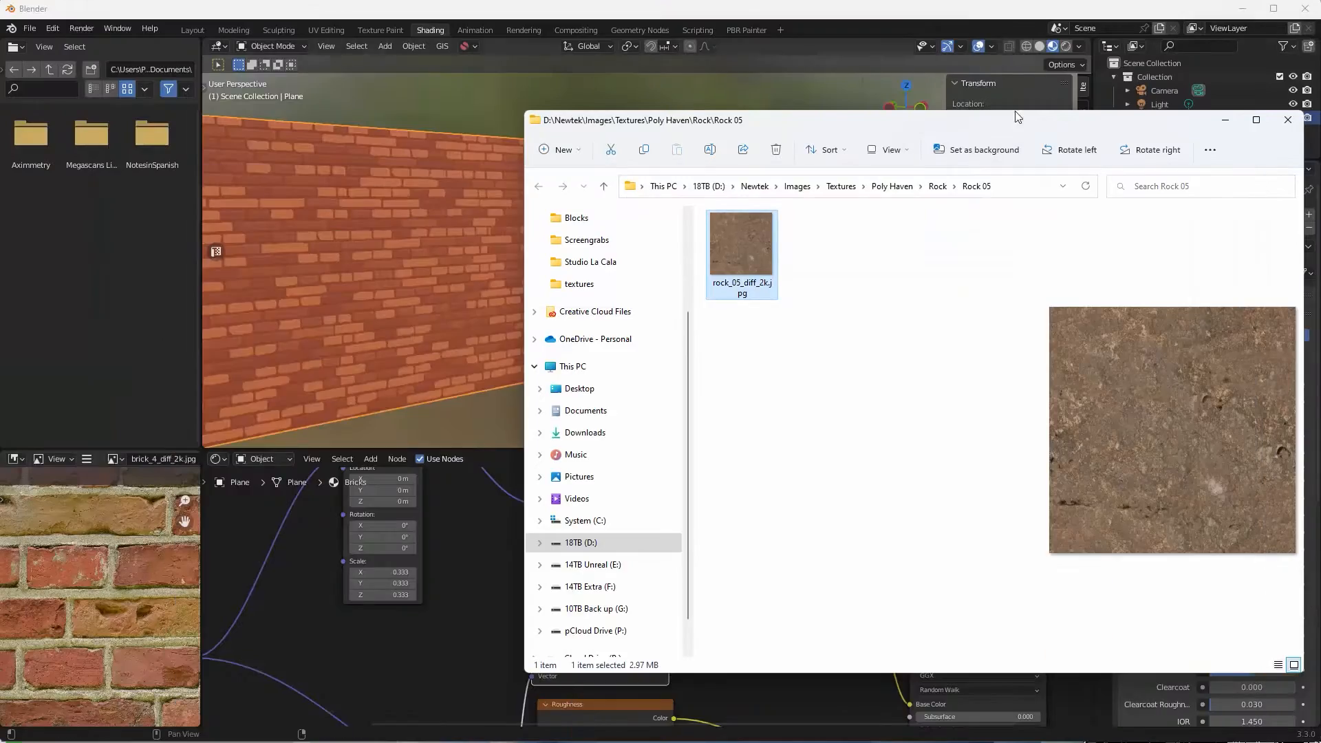
left_click_drag(861, 136, 1229, 85)
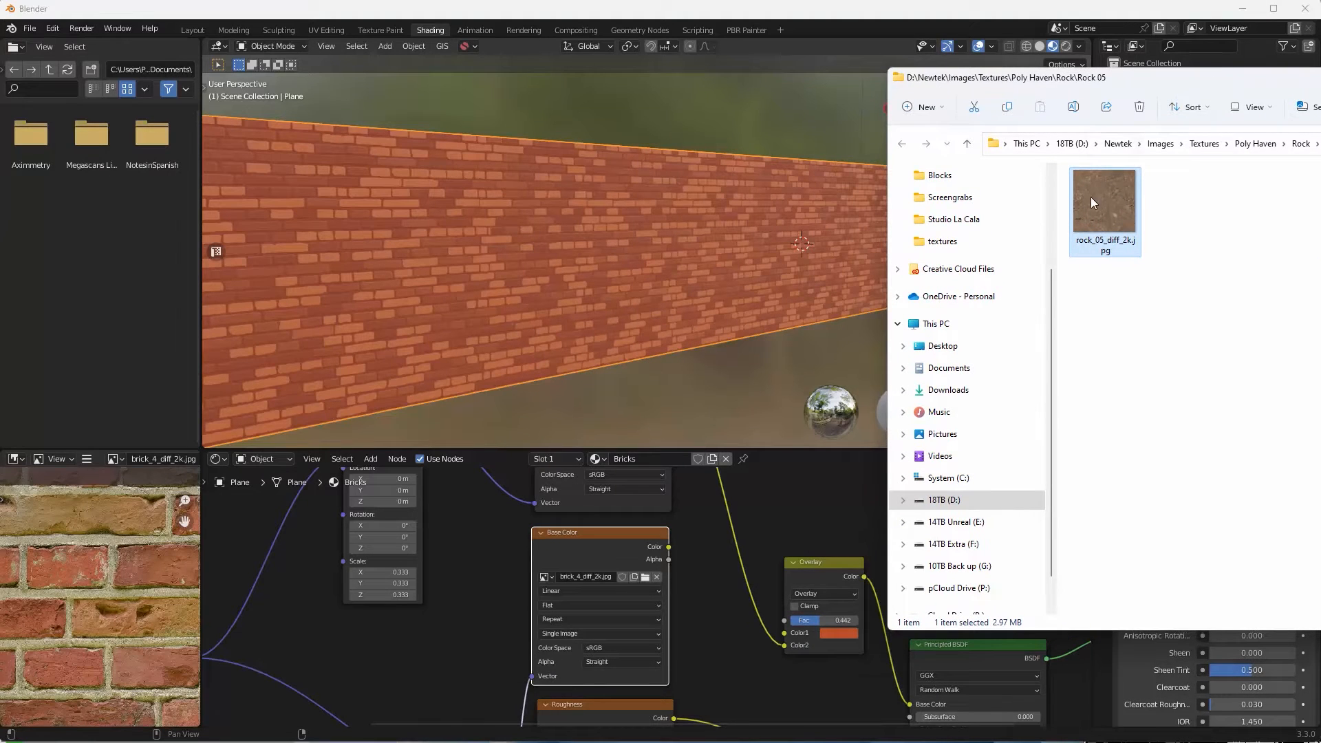
left_click_drag(1092, 212, 794, 498)
left_click(819, 51)
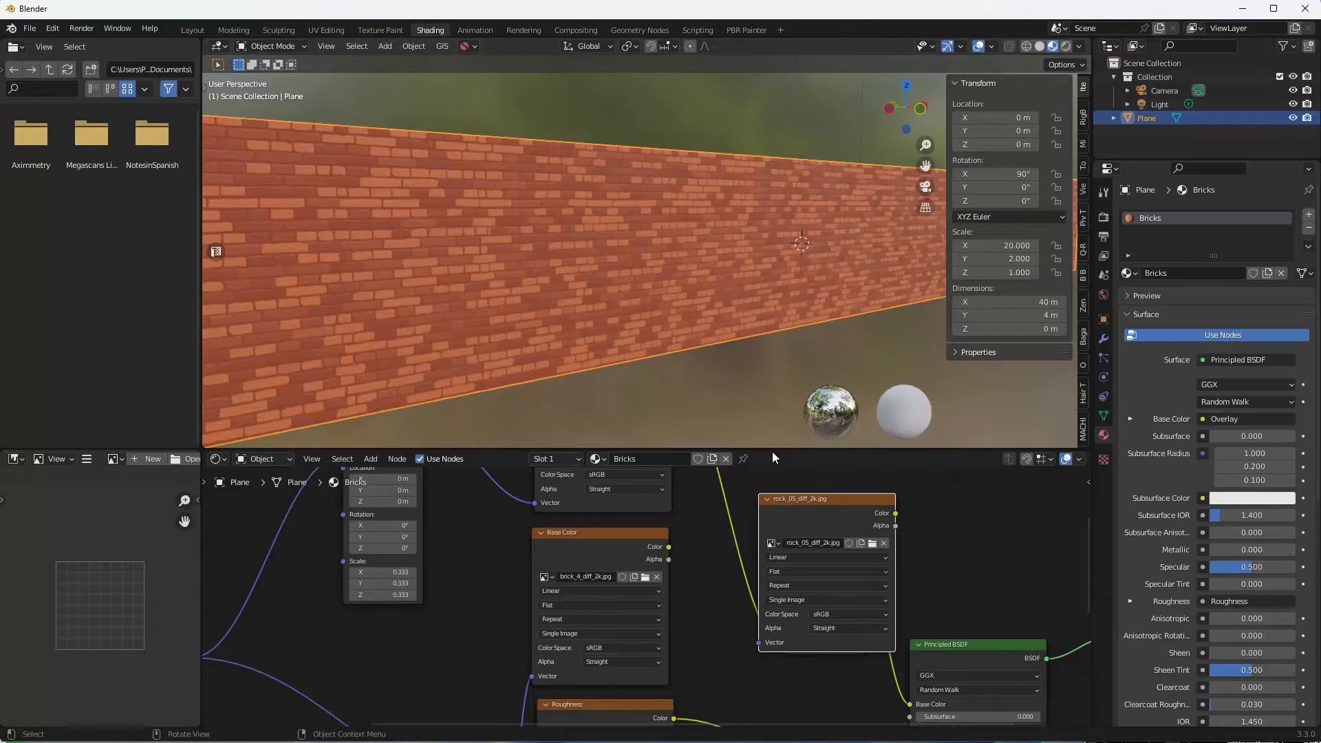
Move the rock image node clear of Overlay and link its Color output into Overlay's Color1.
left_click_drag(771, 447, 772, 219)
scroll(703, 413, "down", 3)
middle_click_drag(740, 366, 680, 518)
left_click_drag(736, 555, 555, 303)
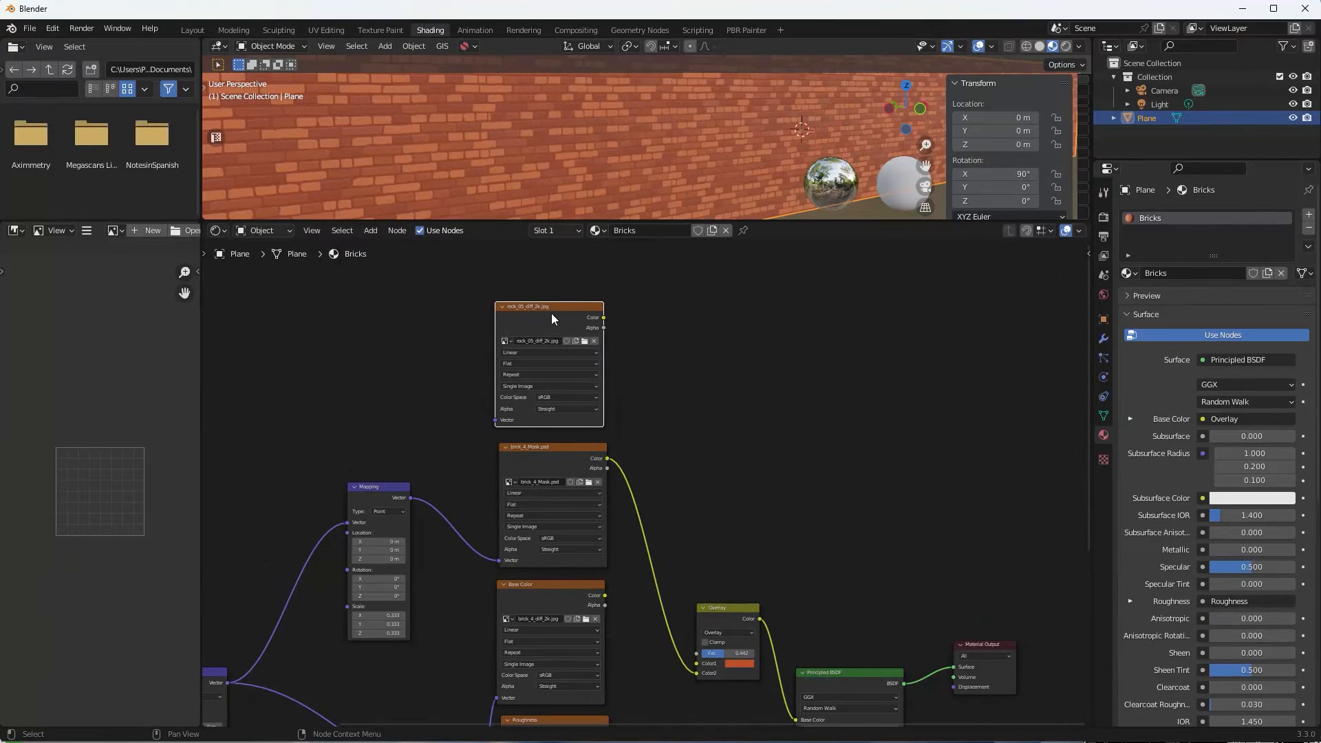
middle_click_drag(684, 372, 710, 330)
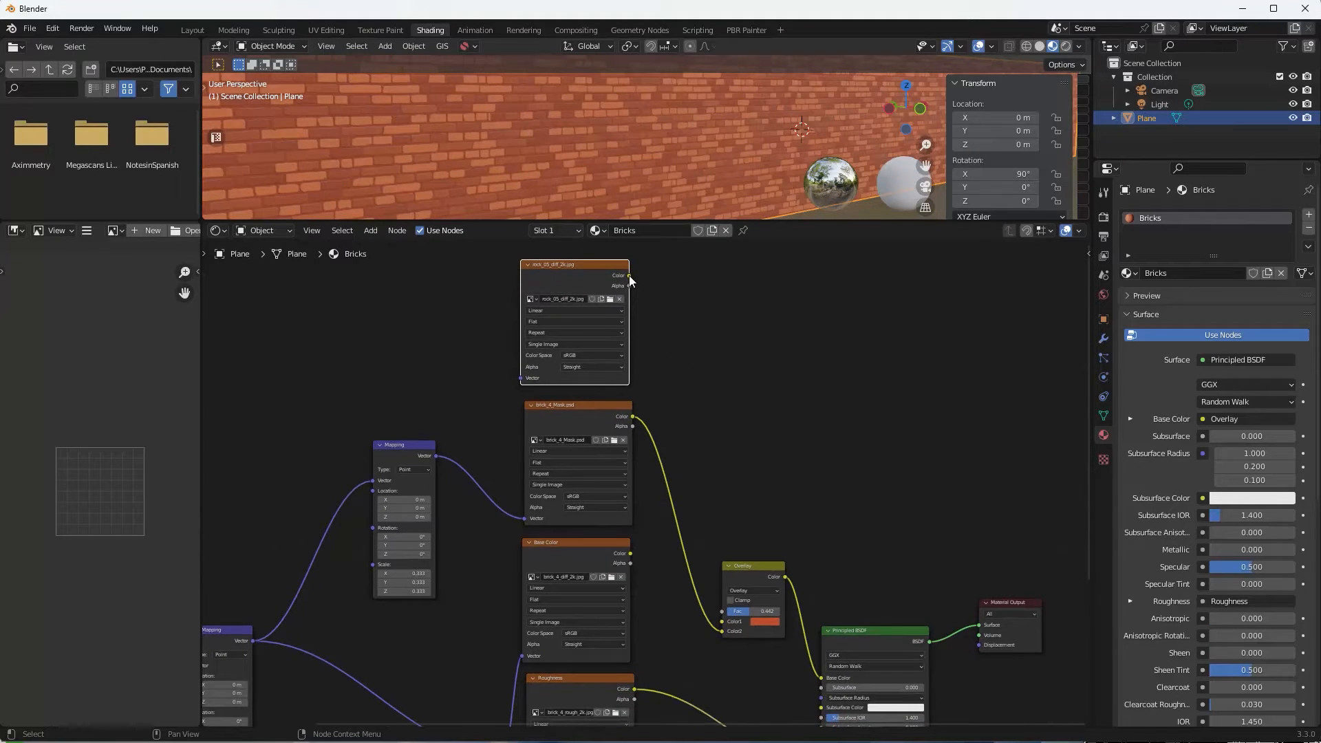
left_click_drag(628, 275, 724, 624)
left_click_drag(677, 219, 677, 467)
scroll(671, 314, "up", 6)
middle_click_drag(671, 314, 605, 272)
middle_click_drag(587, 487, 719, 538)
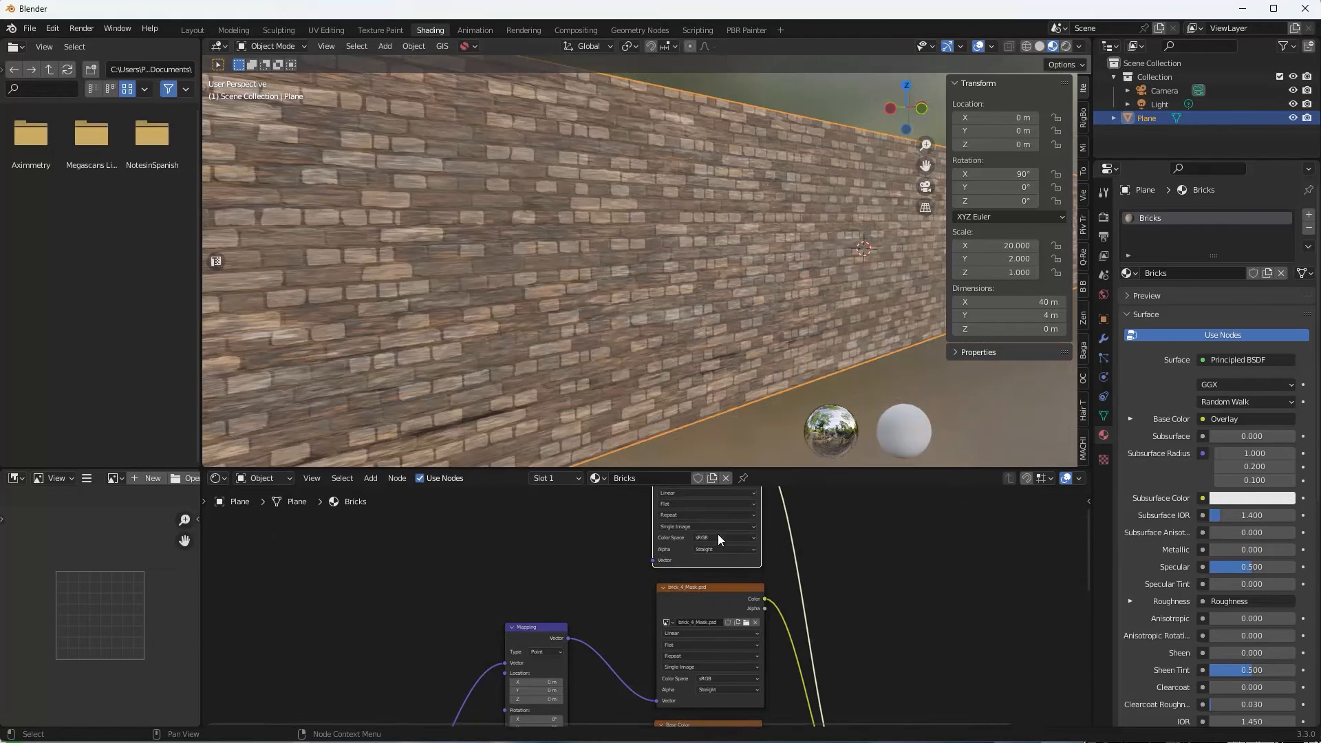
Duplicate the Mapping node, route texture coordinates through it into the rock image's Vector, and preview the rock alone.
scroll(567, 503, "down", 4)
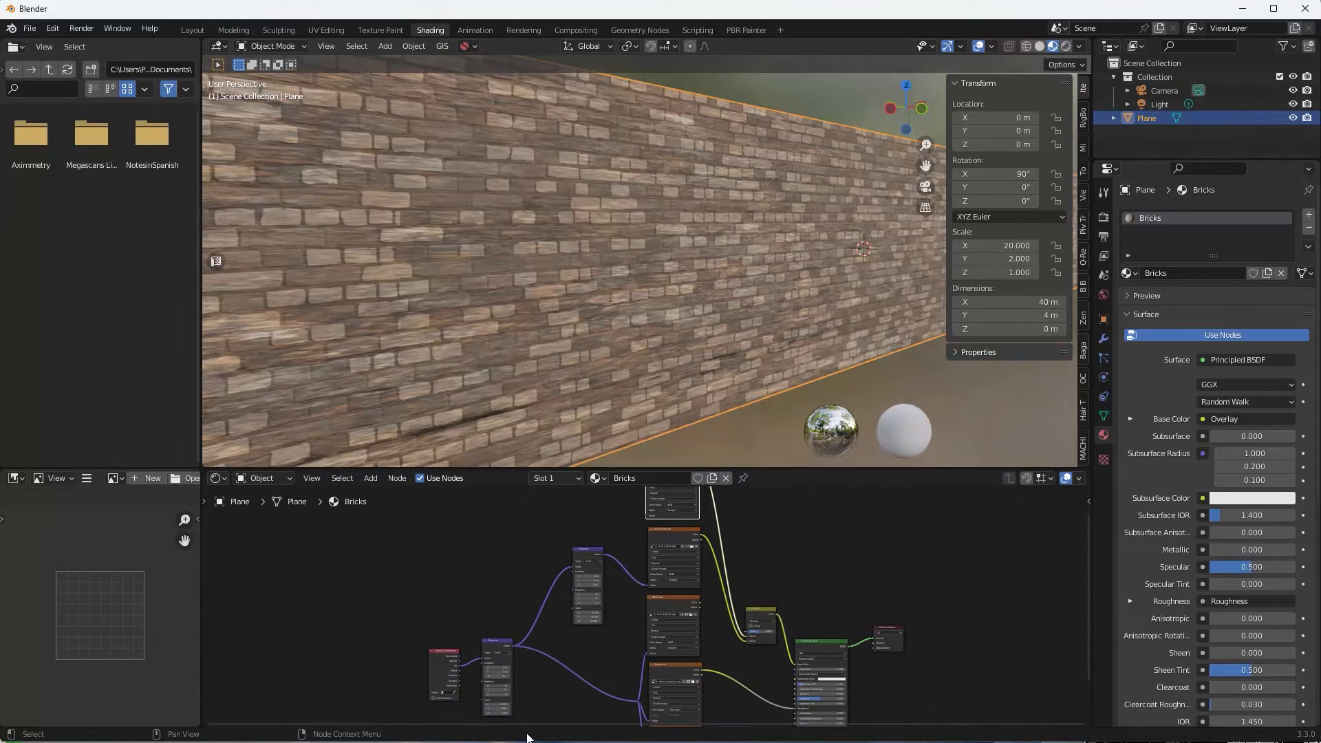
middle_click_drag(577, 649, 581, 690)
left_click(590, 596)
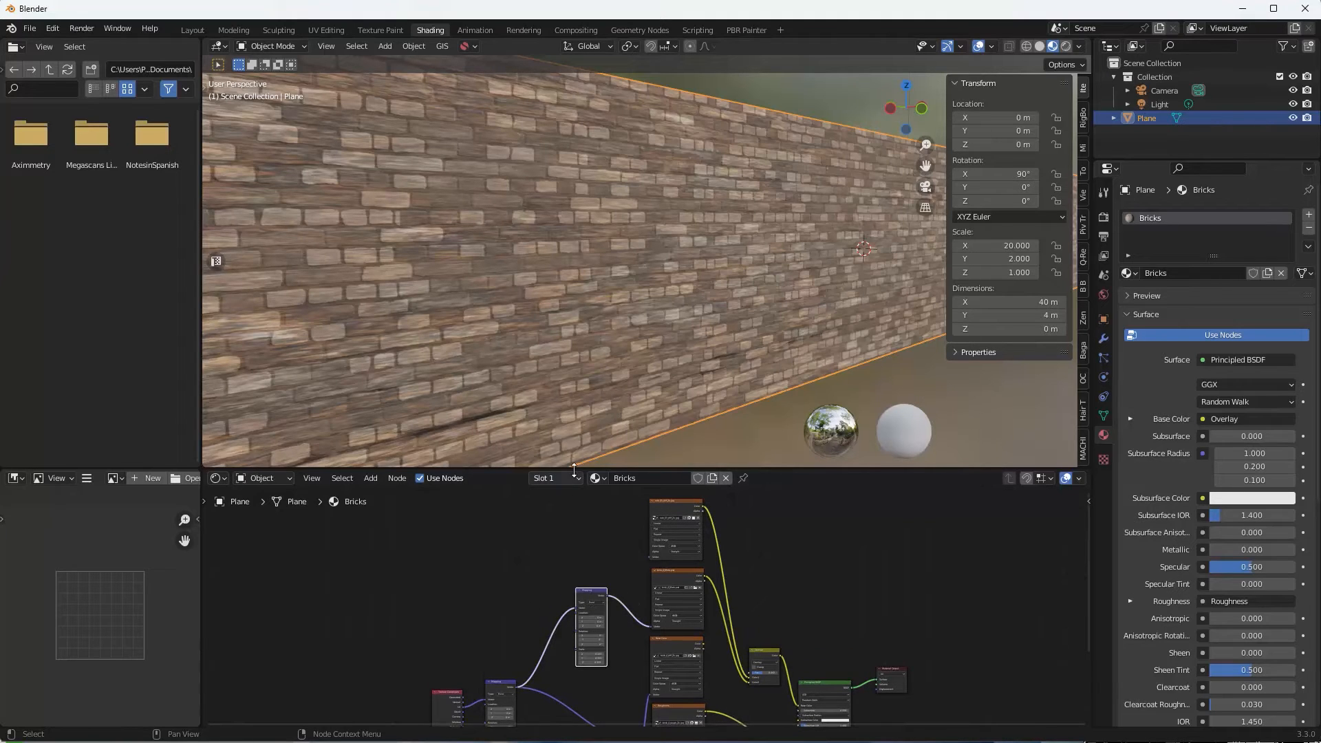
left_click_drag(577, 469, 612, 282)
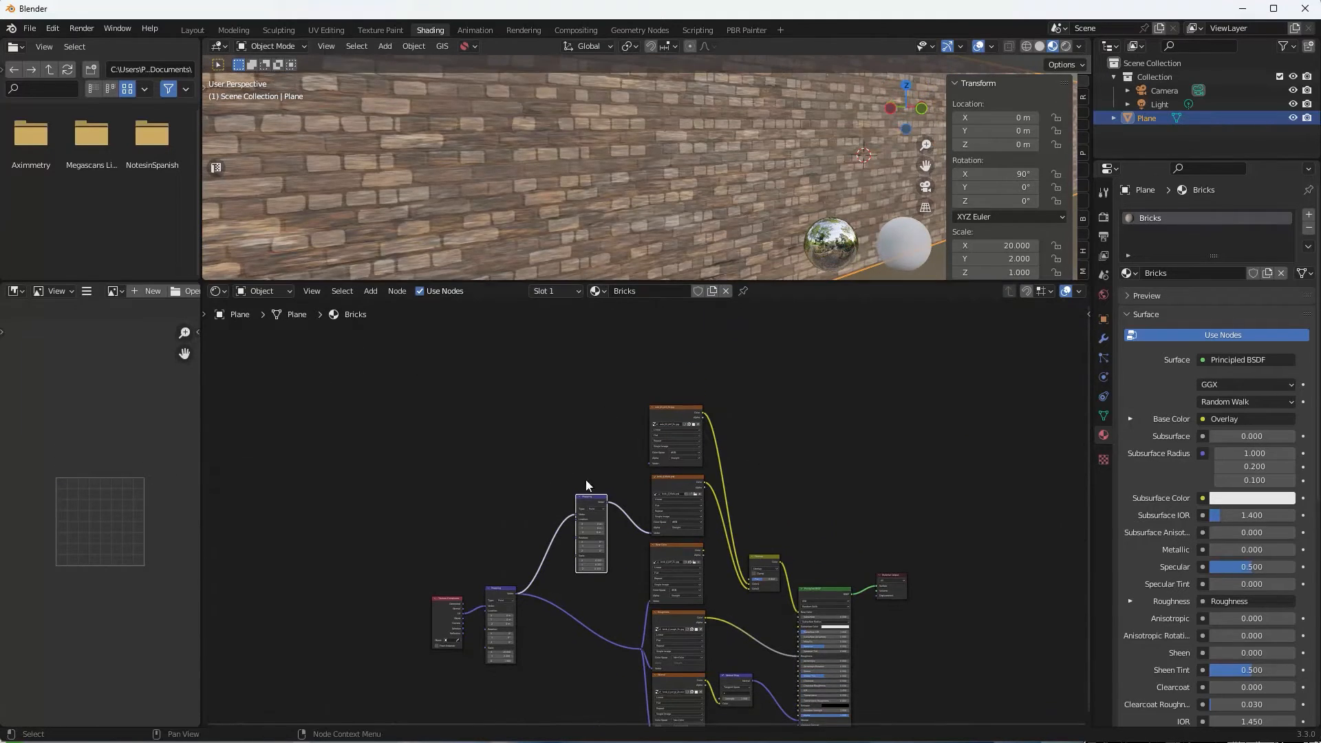
middle_click_drag(539, 492, 546, 483)
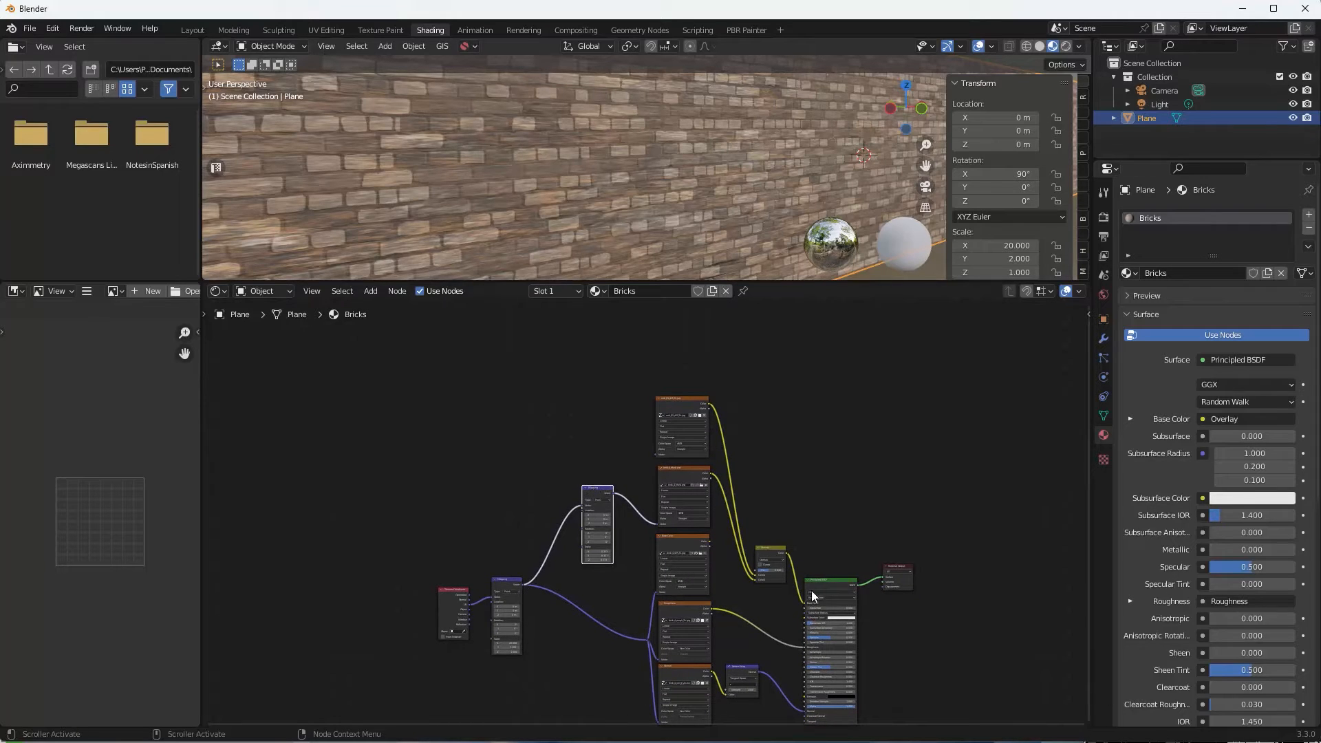
key("shift+d")
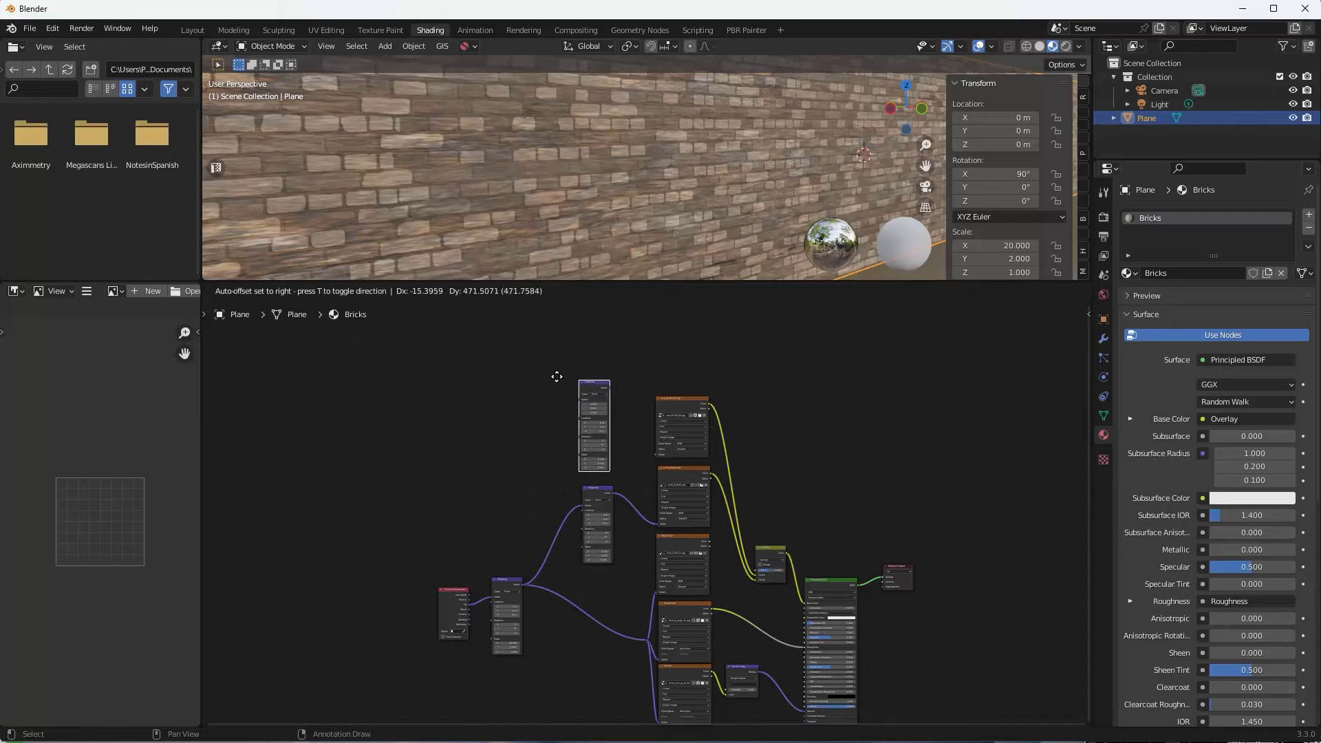
left_click(557, 382)
left_click_drag(523, 584, 658, 454)
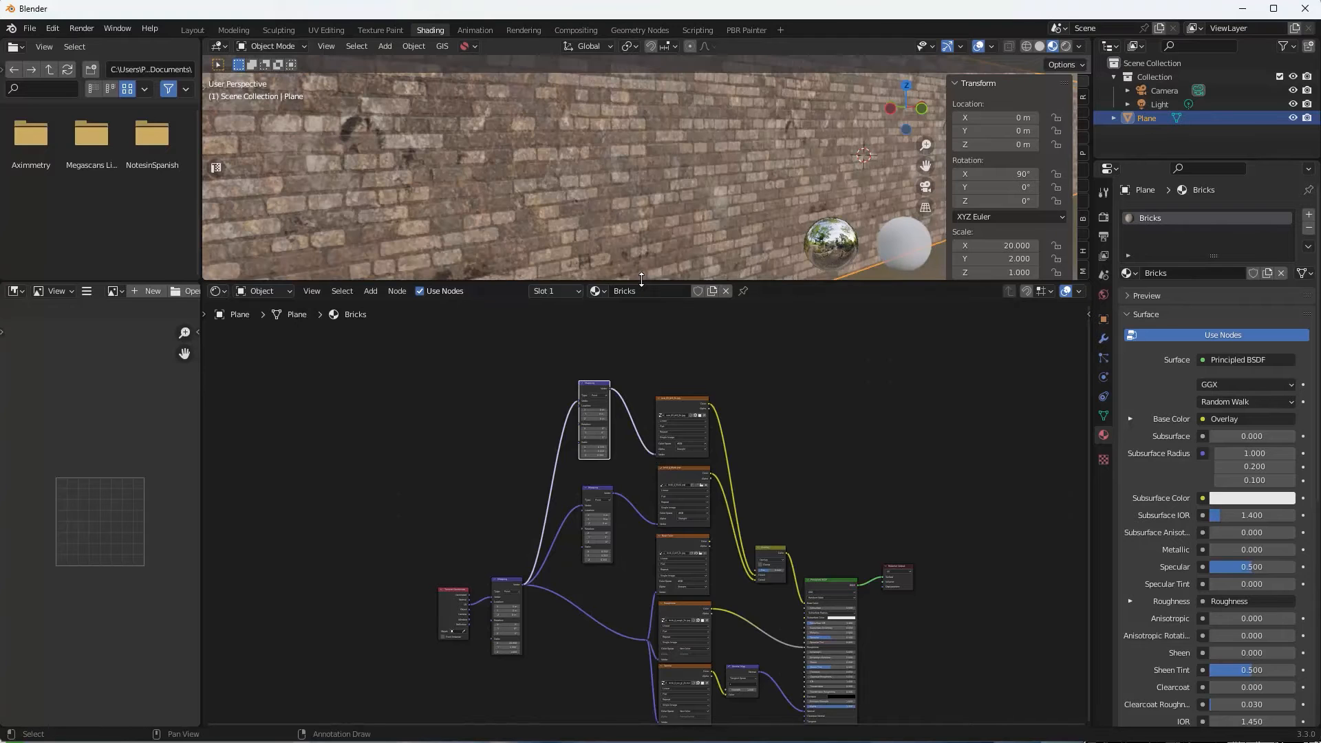
left_click_drag(644, 288, 642, 403)
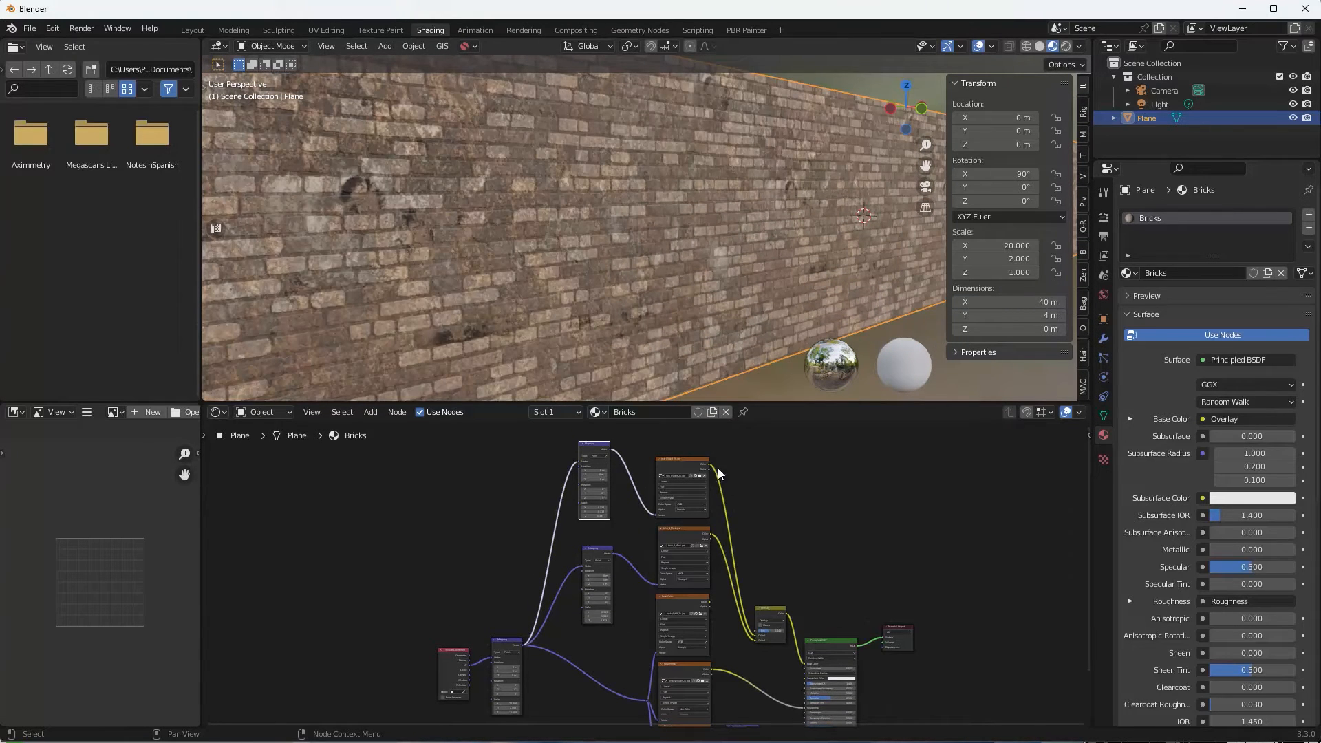
left_click(675, 465, "ctrl+shift")
scroll(617, 212, "down", 8)
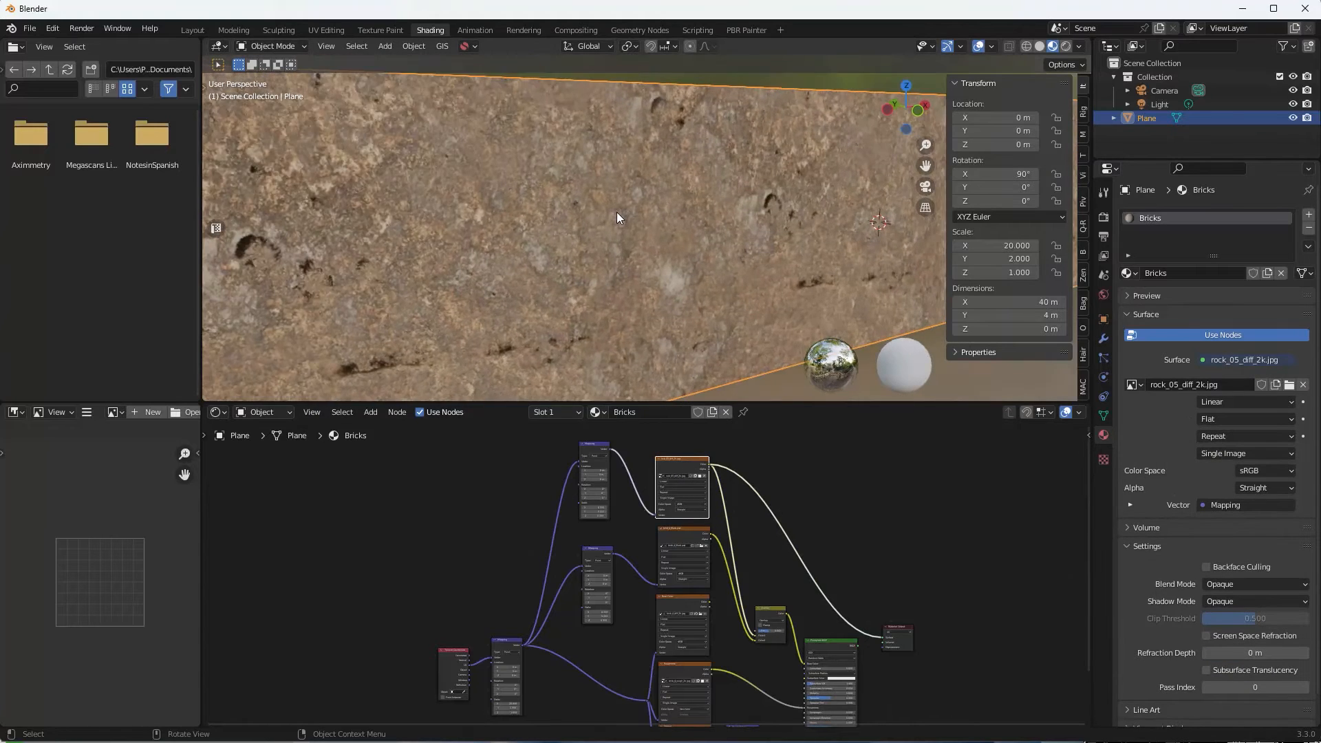
middle_click_drag(618, 213, 630, 211)
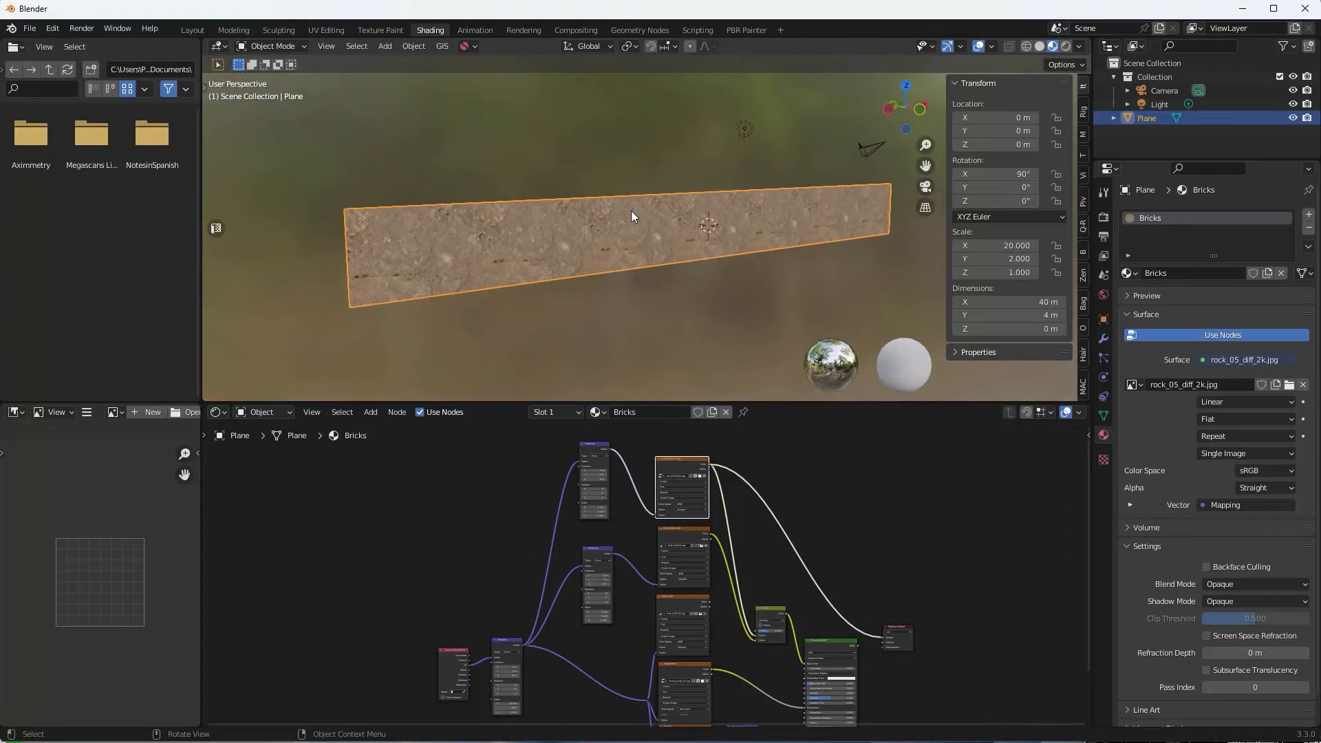
scroll(630, 211, "up", 6)
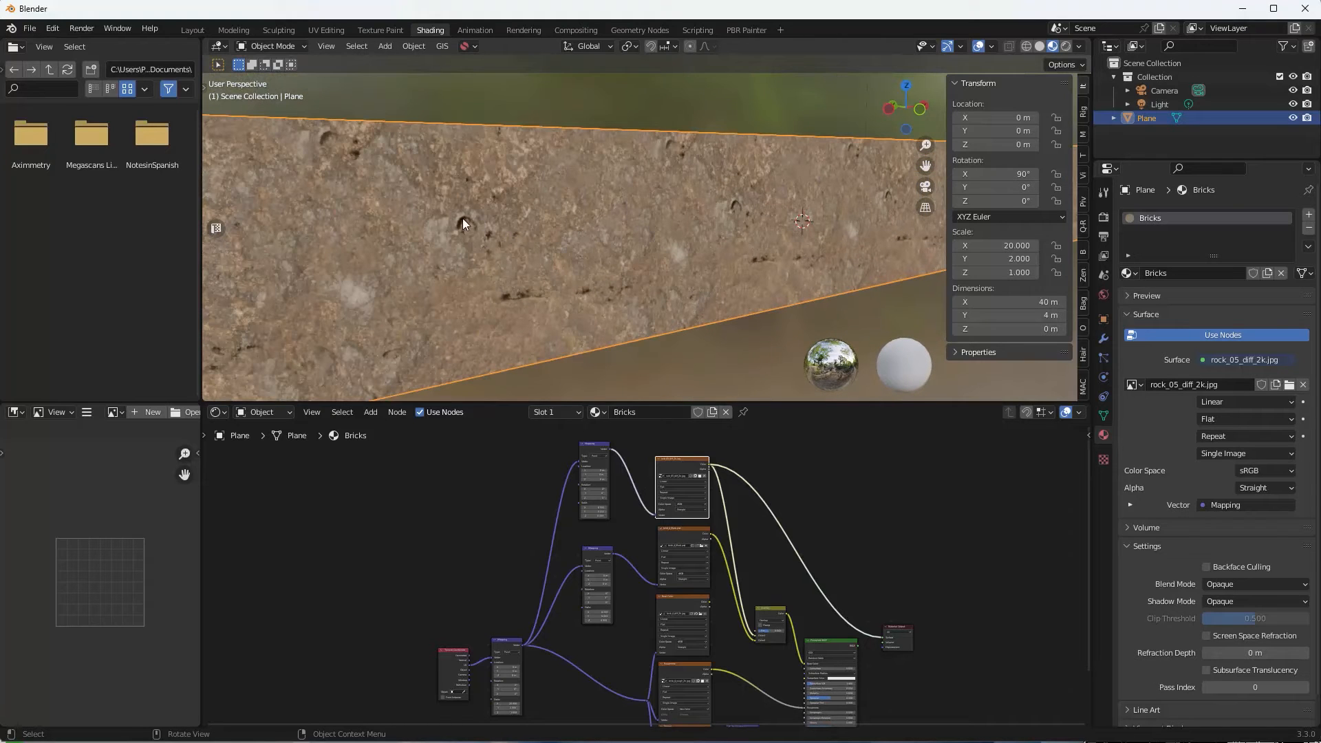
mouse_move(525, 226)
middle_mouse_down()
mouse_move(643, 230)
mouse_move(608, 218)
mouse_move(719, 257)
mouse_move(535, 230)
middle_mouse_up()
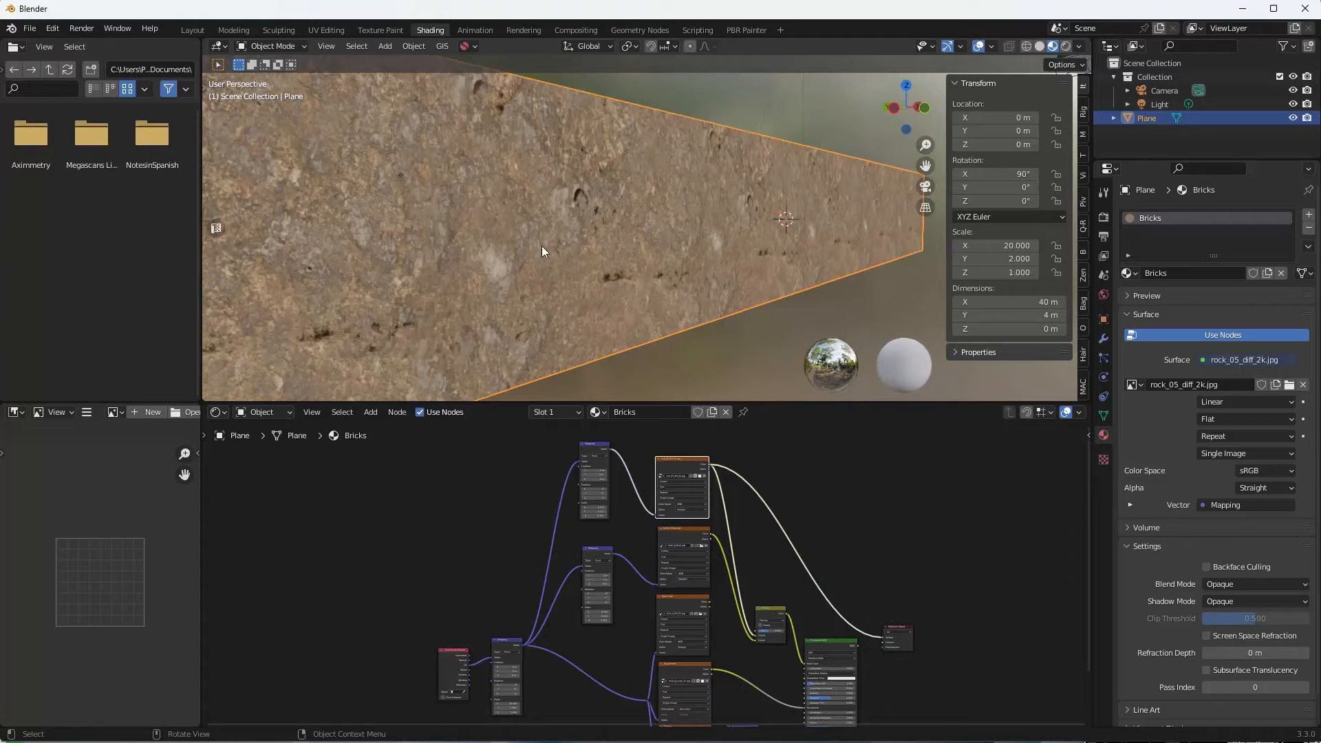
scroll(622, 494, "up", 3)
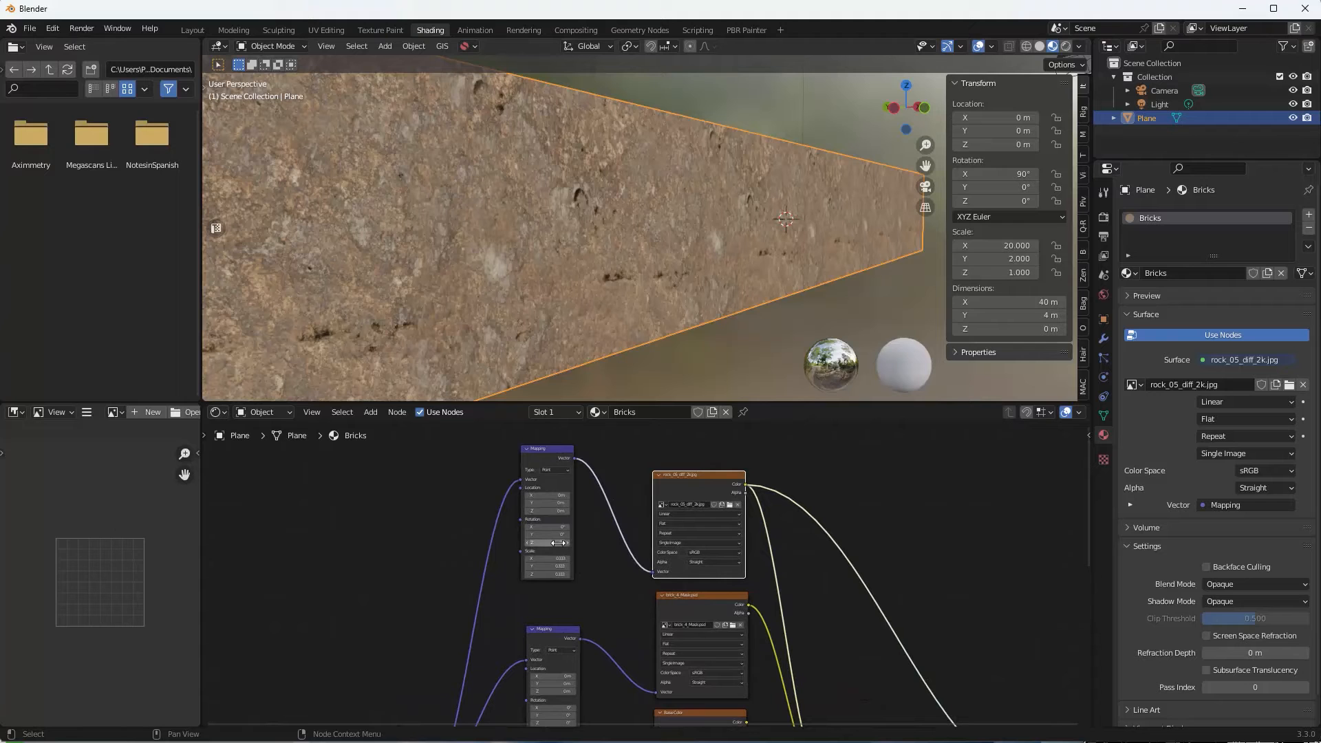
Rotate the rock texture around Z to about -17.8° in its Mapping node.
left_click_drag(550, 543, 441, 543)
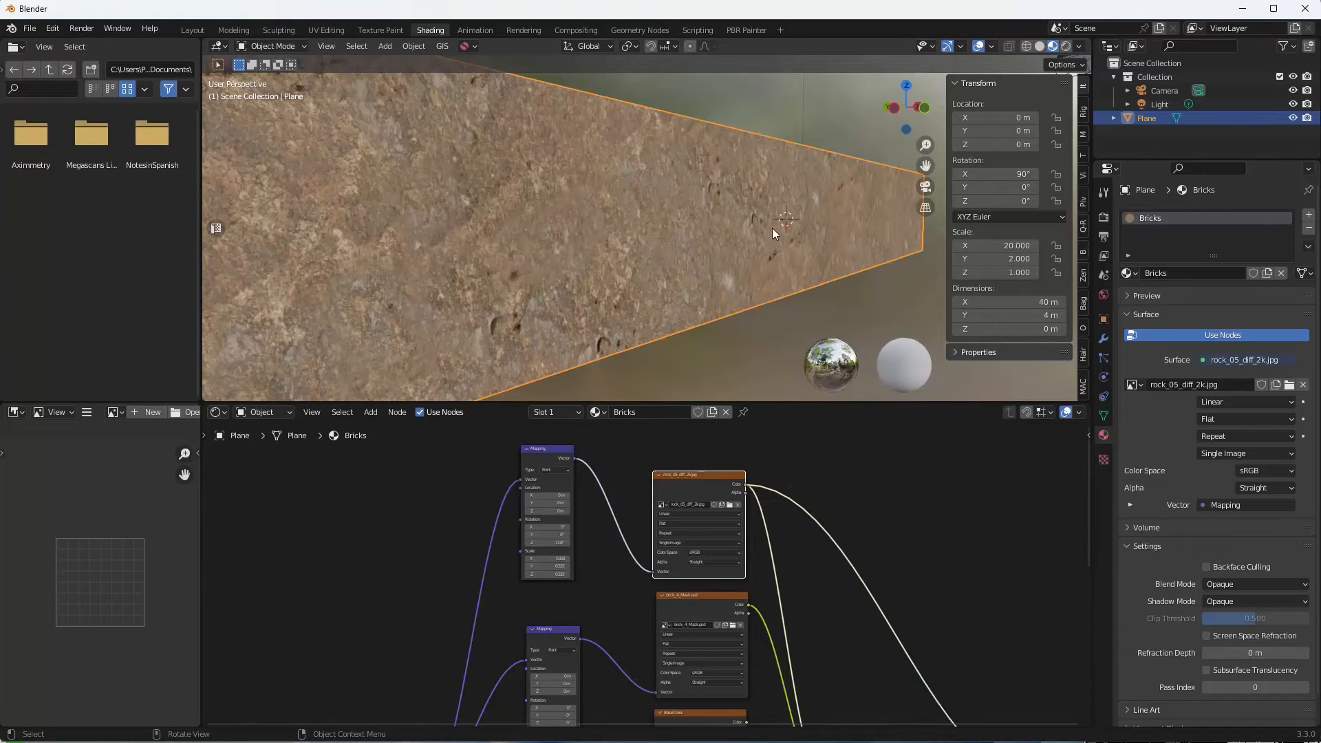
scroll(657, 229, "down", 1)
middle_click_drag(639, 216, 612, 225)
middle_click_drag(798, 434, 803, 510)
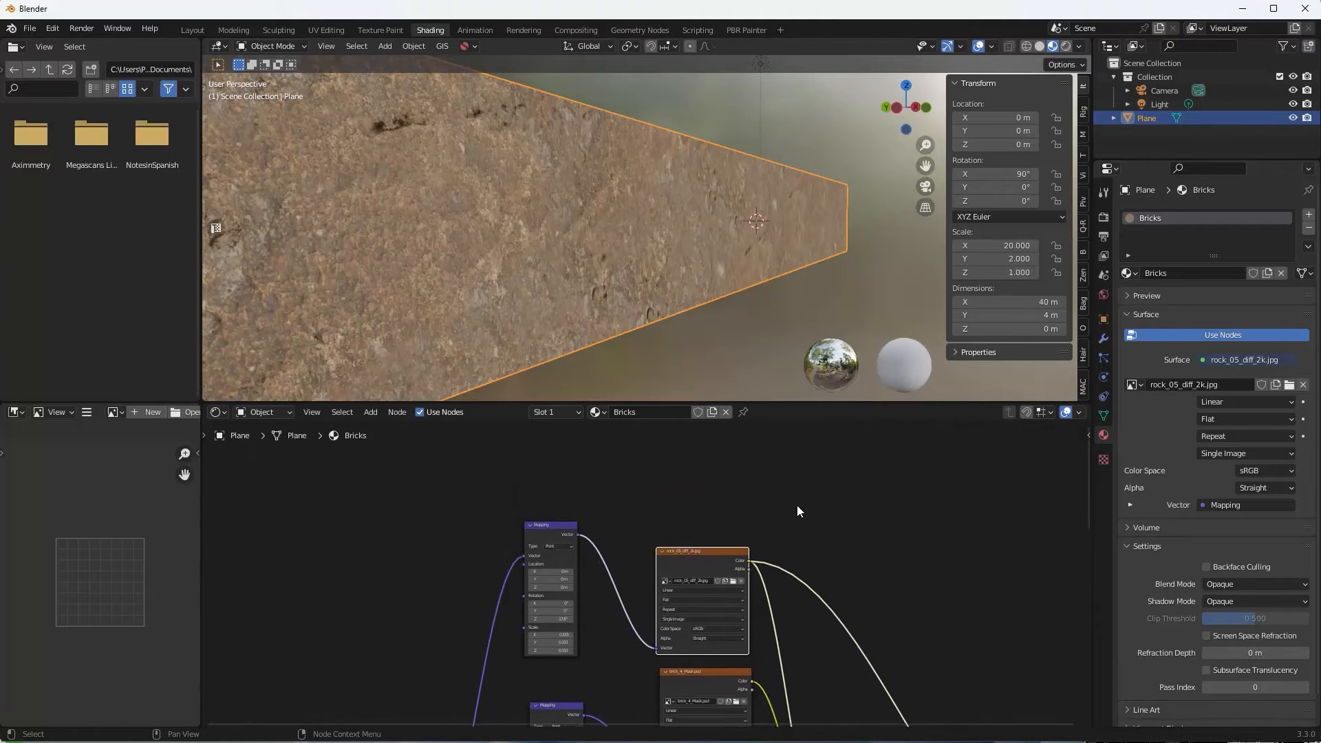
scroll(797, 507, "up", 1)
left_click_drag(711, 545, 698, 534)
scroll(610, 301, "down", 1)
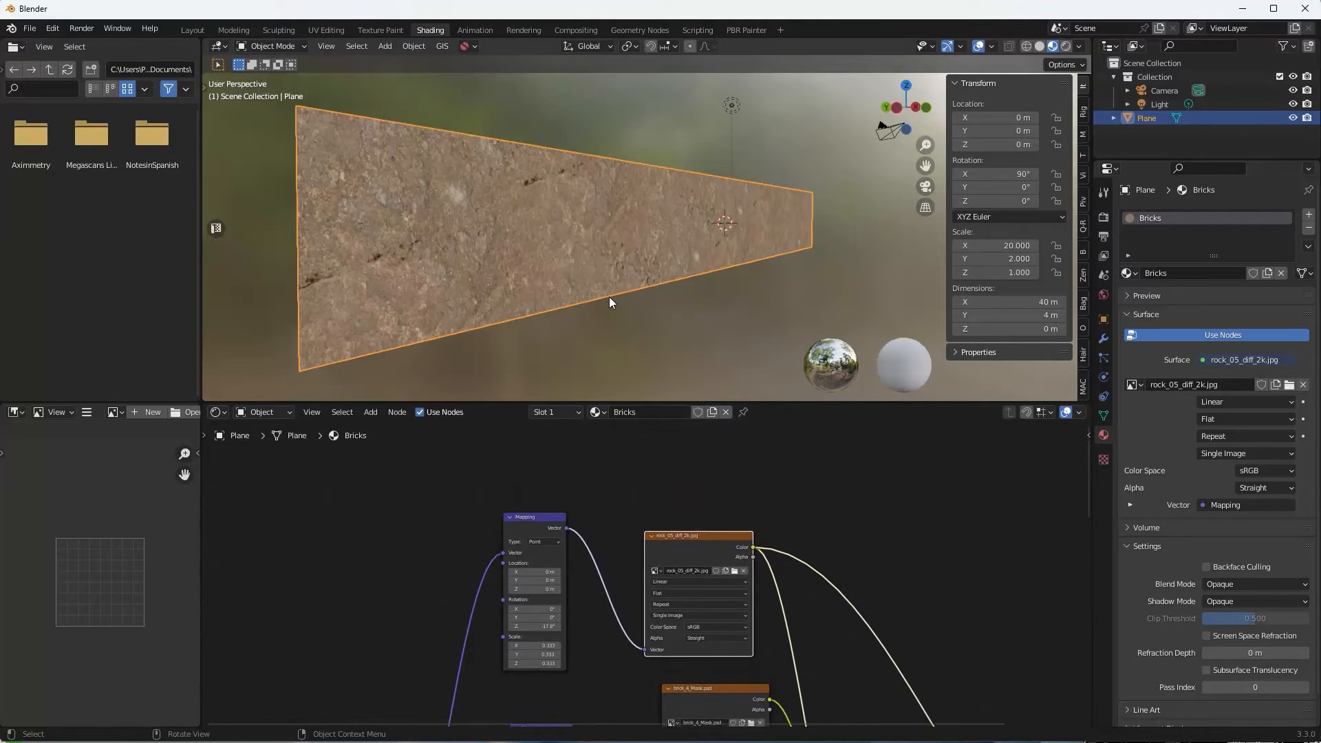
middle_click_drag(612, 457, 634, 435)
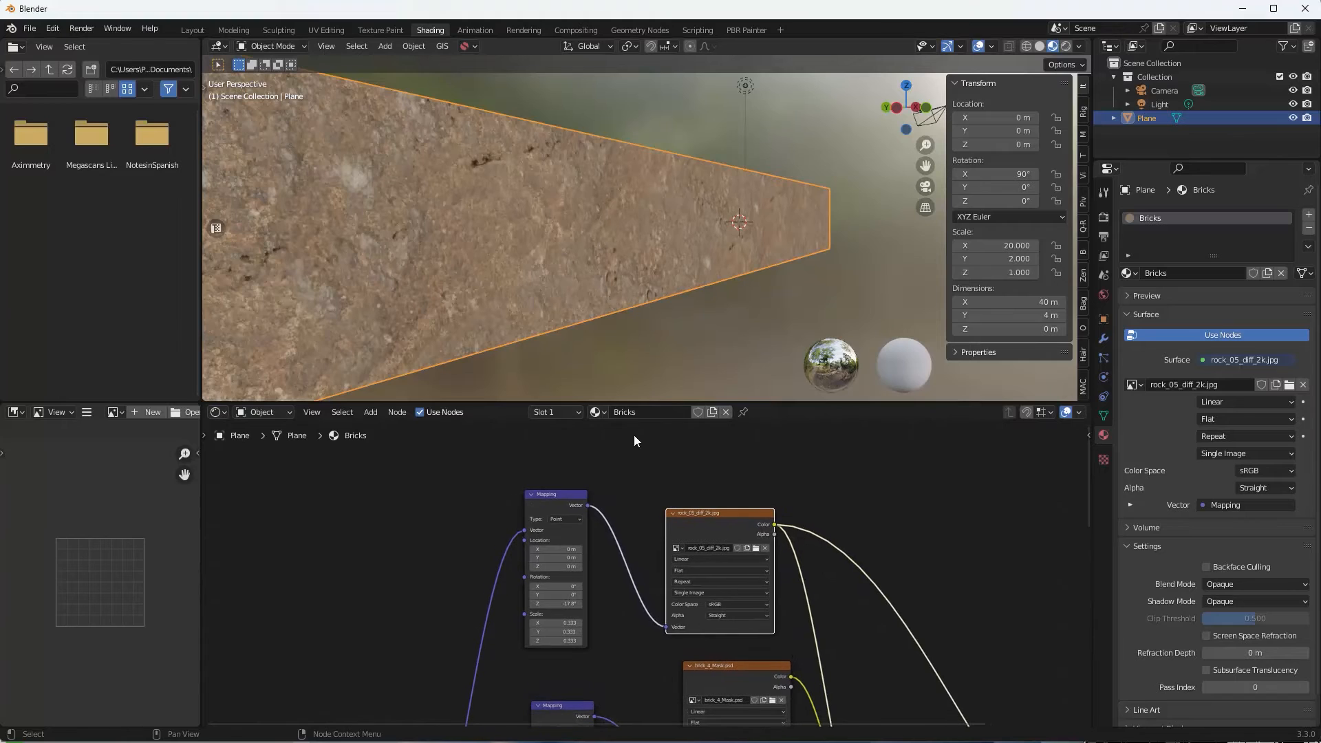
scroll(595, 249, "up", 2)
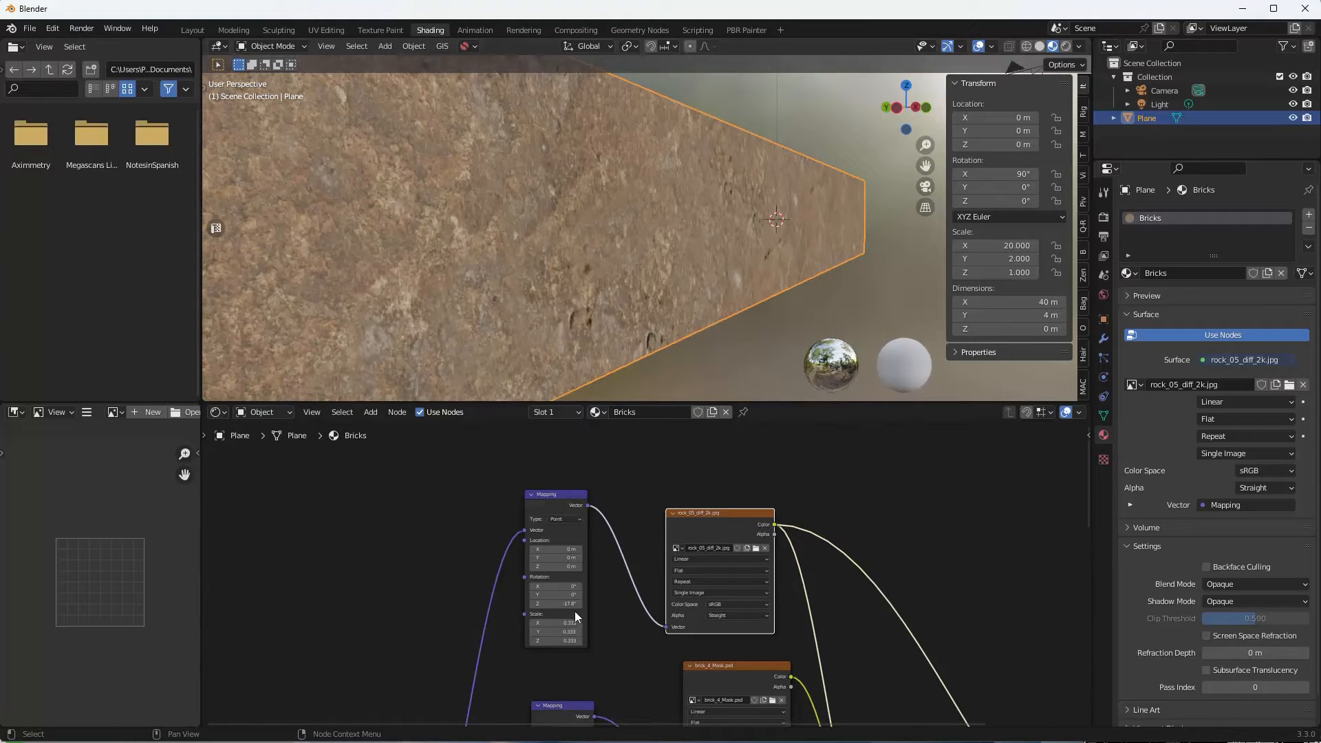
Set the rock Mapping scale to 1 on X, Y and Z.
left_click_drag(576, 617, 574, 640)
type("1")
key("Return")
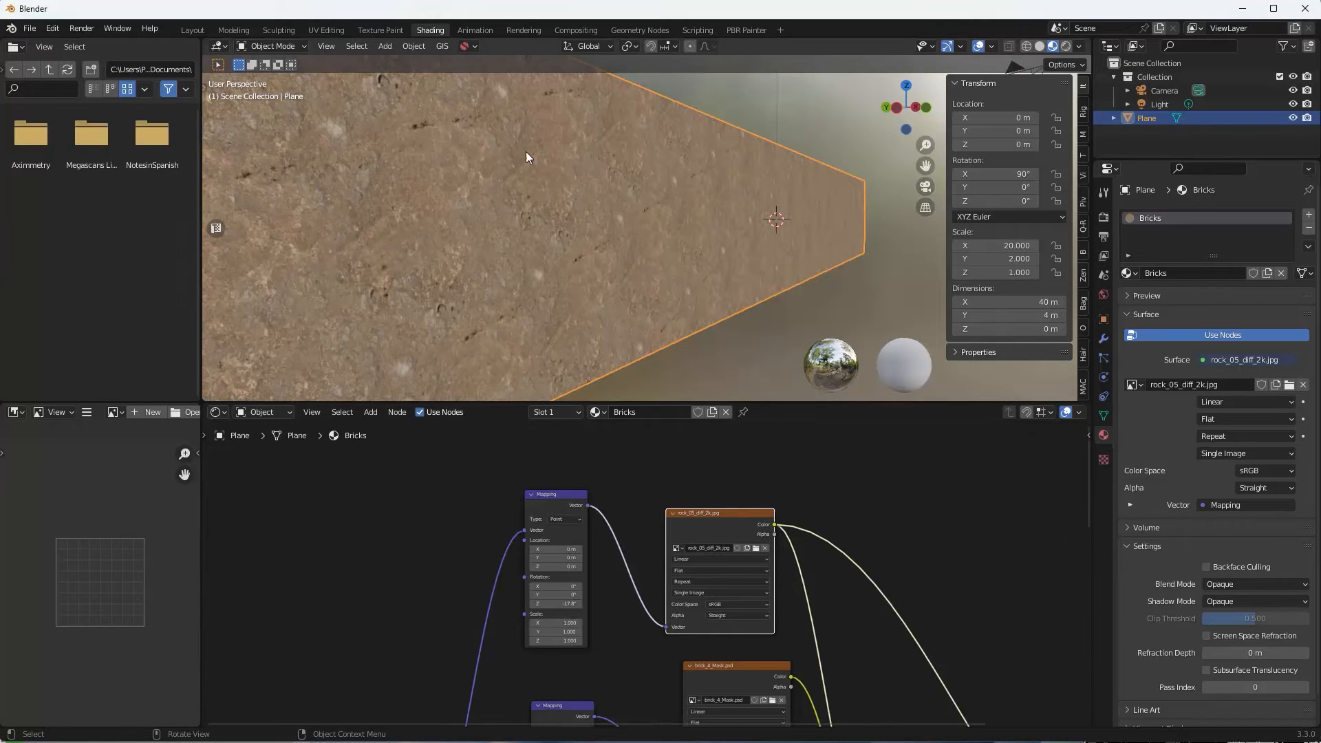
middle_click_drag(533, 193, 510, 260)
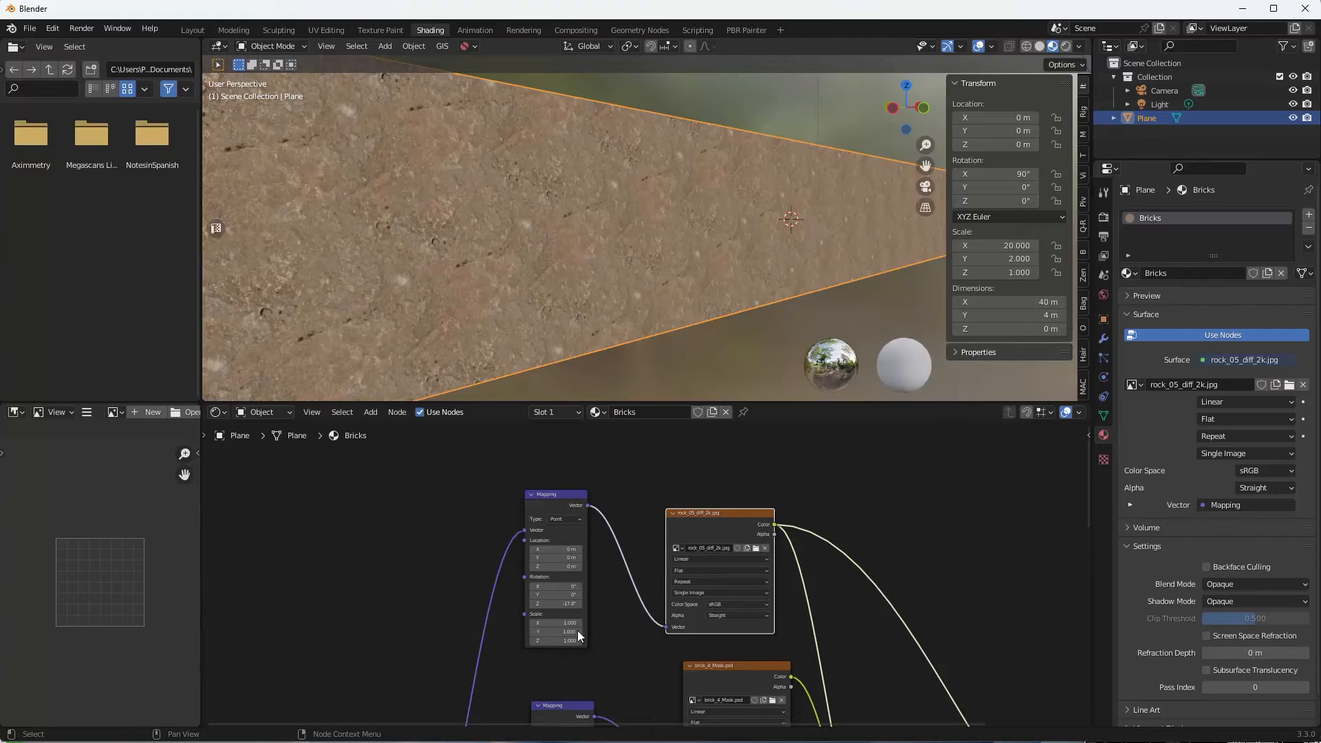
Select the rock Mapping and image nodes, deleting an accidentally misplaced duplicate.
left_click(564, 495)
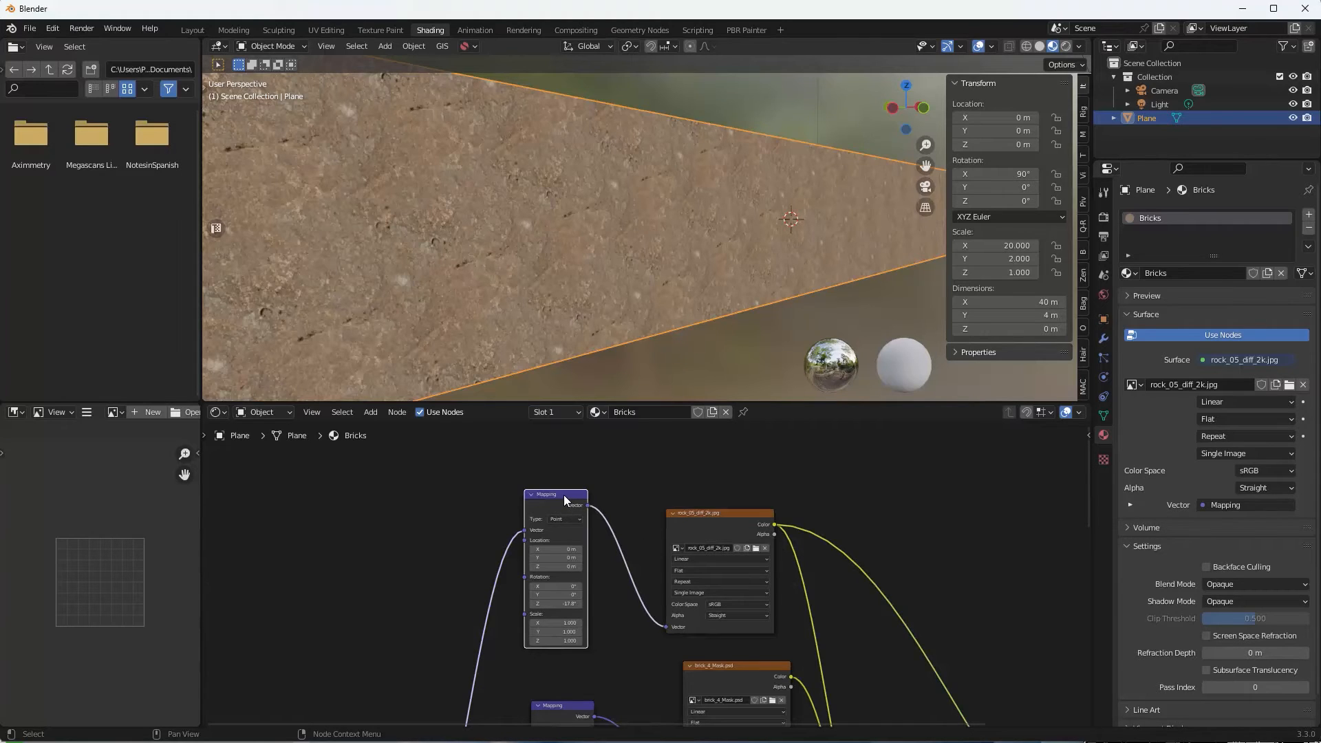
left_click(717, 514, "shift")
scroll(754, 535, "down", 2)
scroll(754, 535, "down", 1)
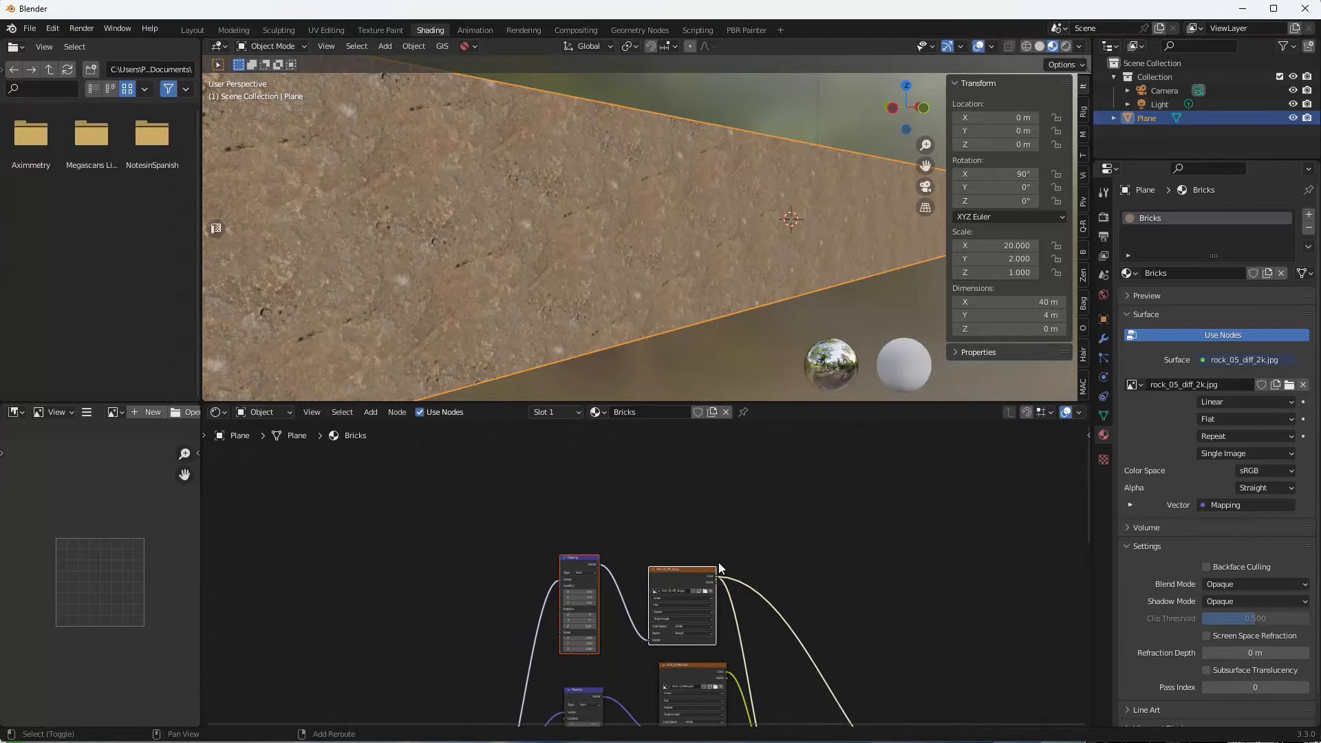
key("shift+d")
left_click(716, 485)
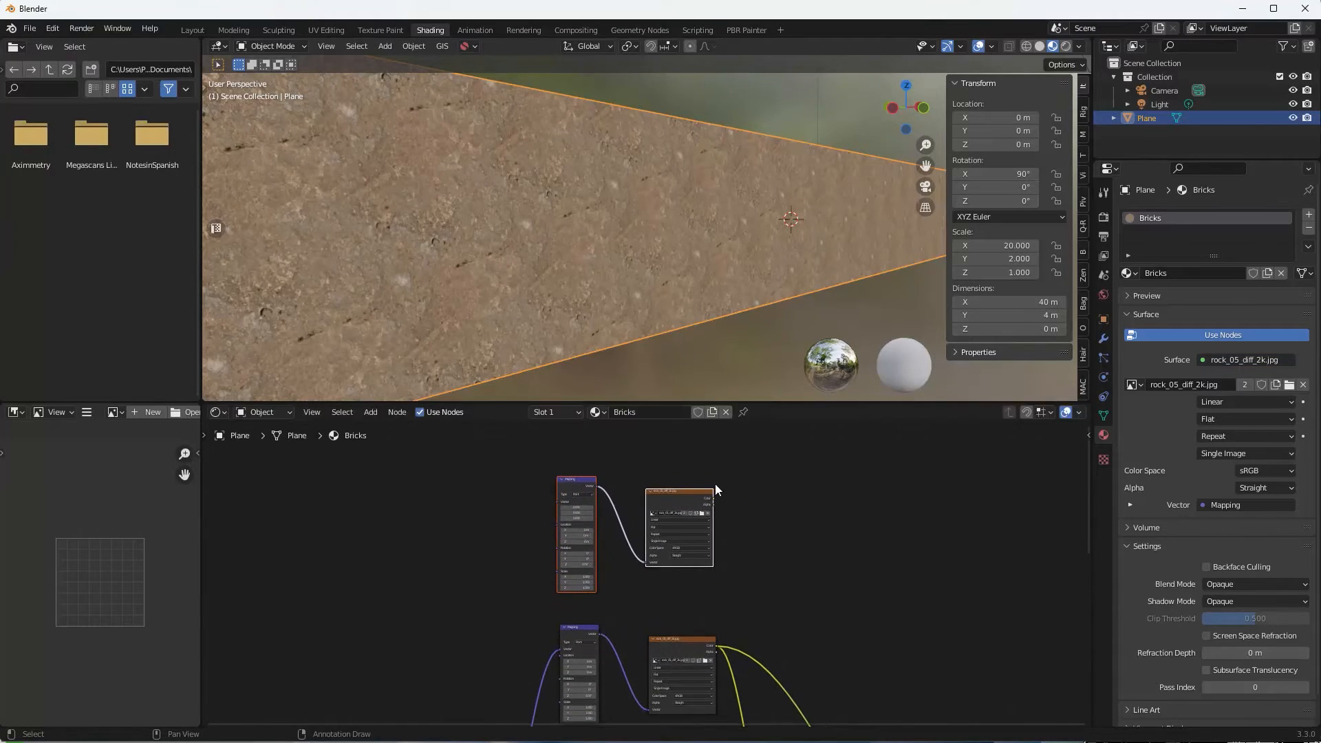
key("x")
left_click(570, 629)
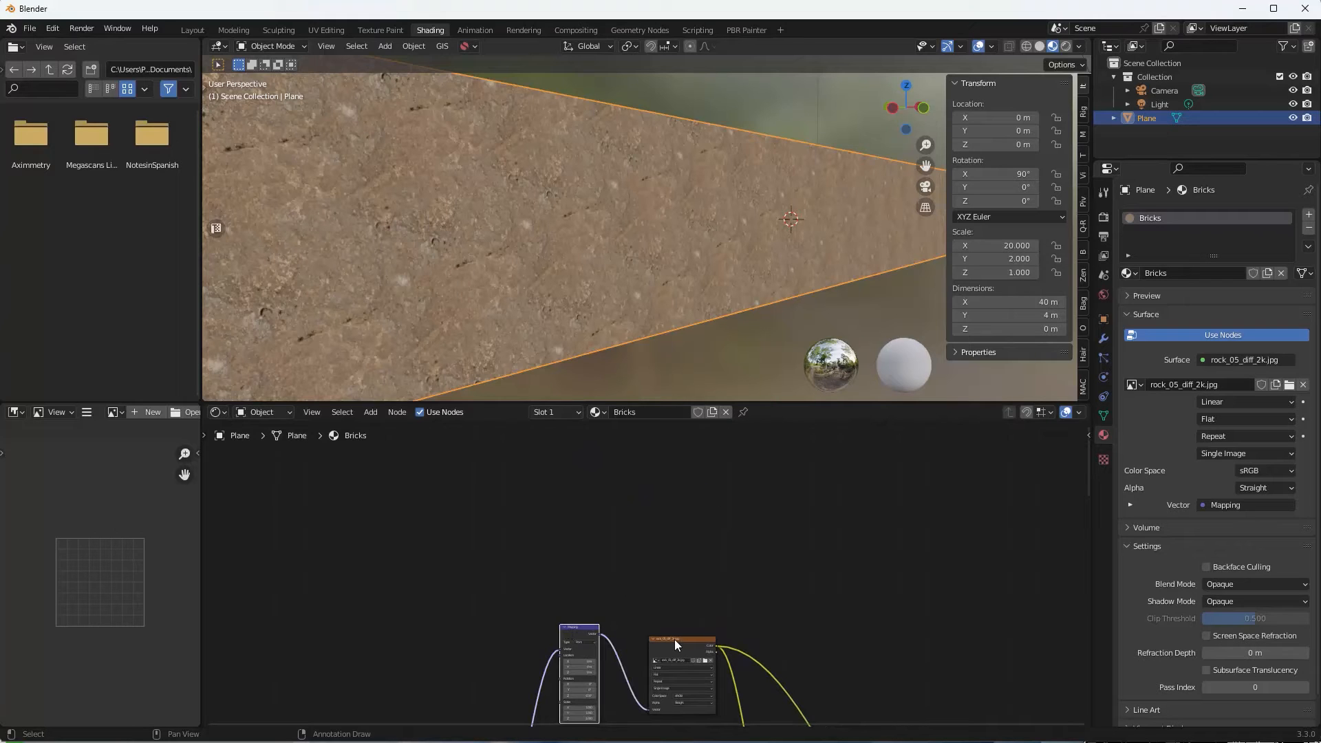
left_click(674, 642, "shift")
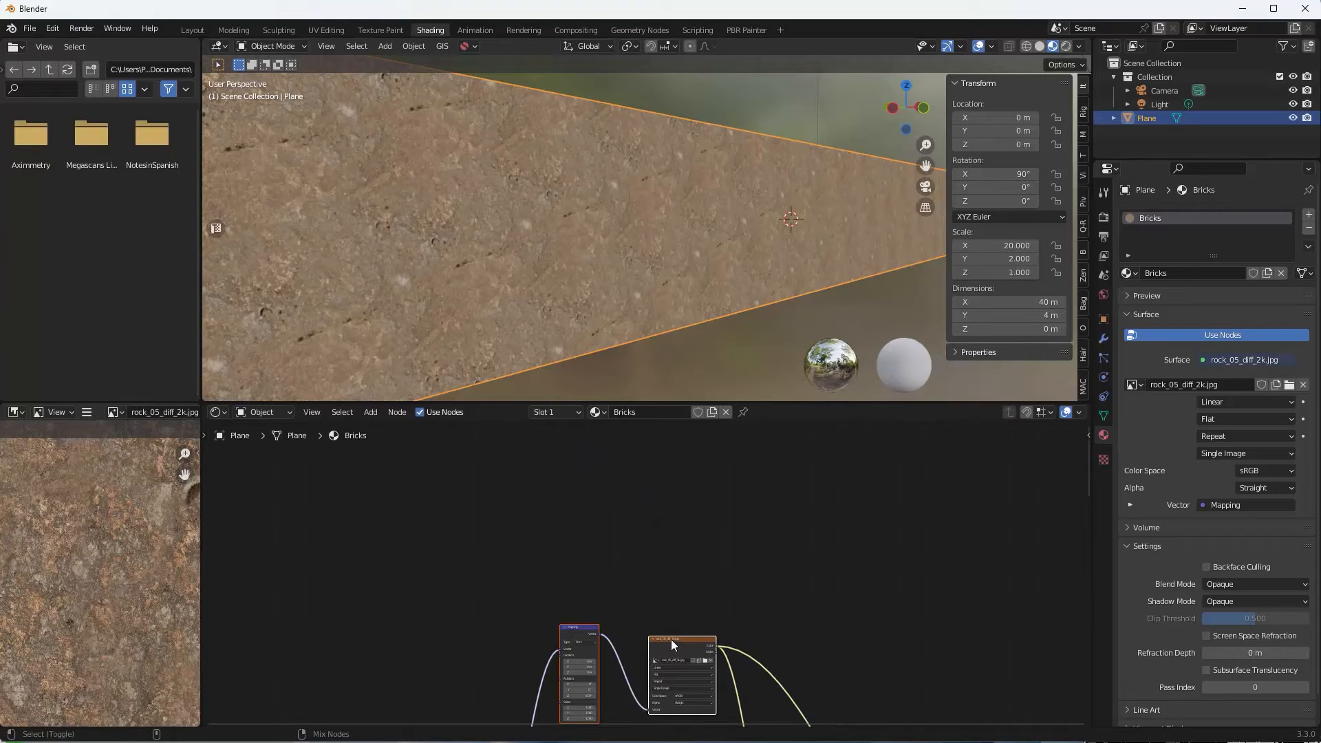
key("ctrl+shift+3")
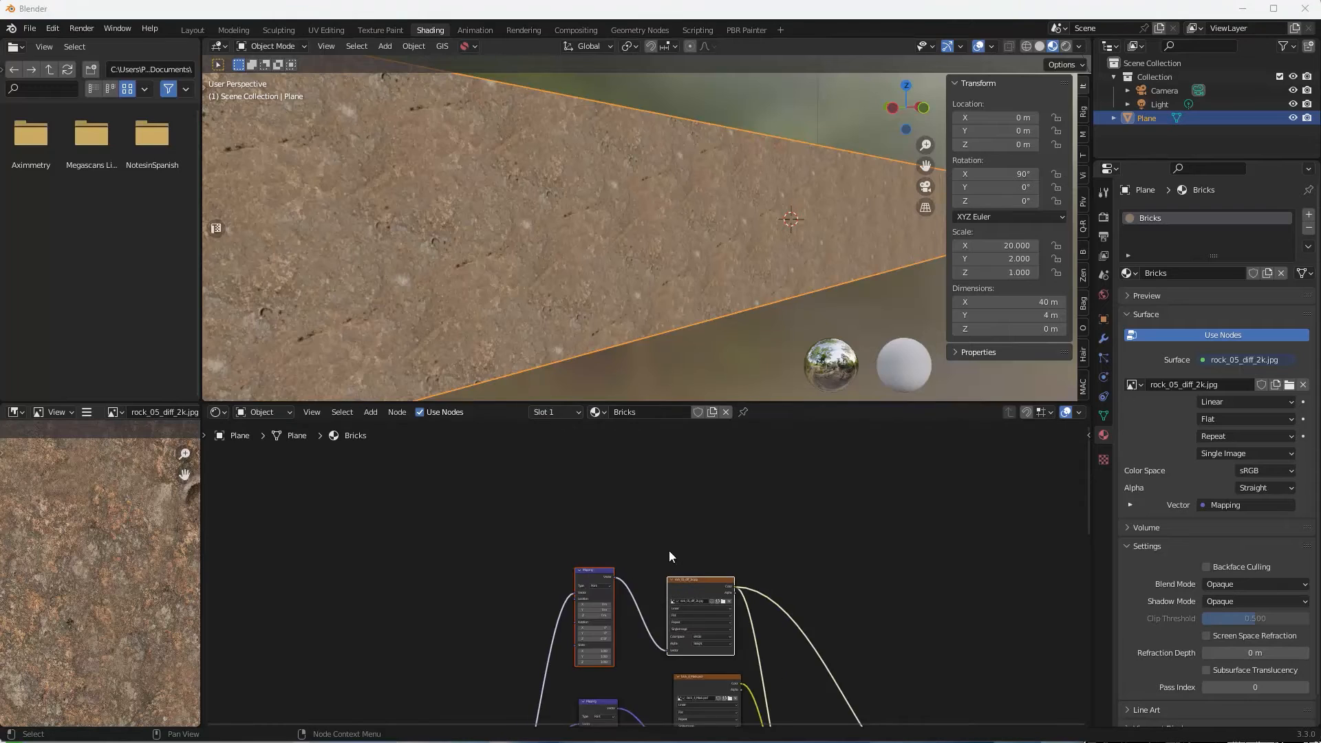
scroll(669, 550, "up", 1)
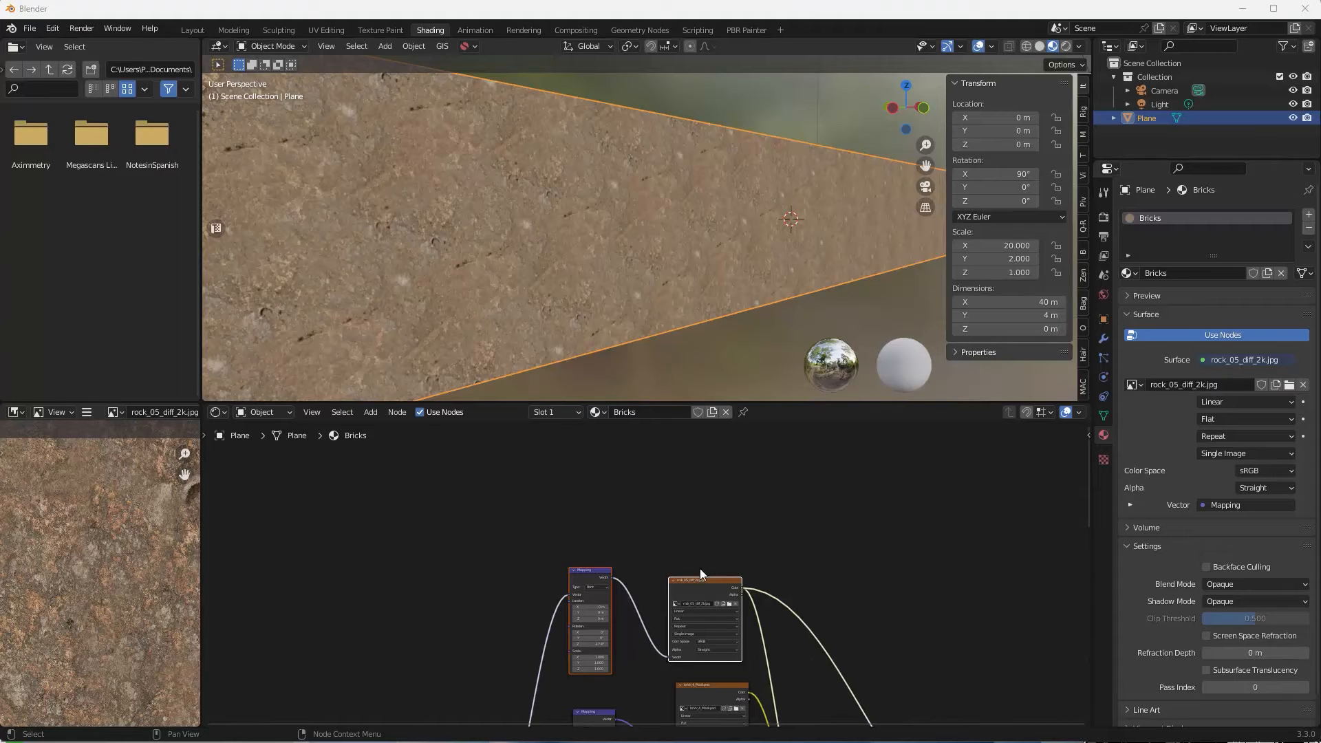
Duplicate the Mapping and rock image nodes above, wiring texture coordinates in and colour out to the material.
key("shift+d")
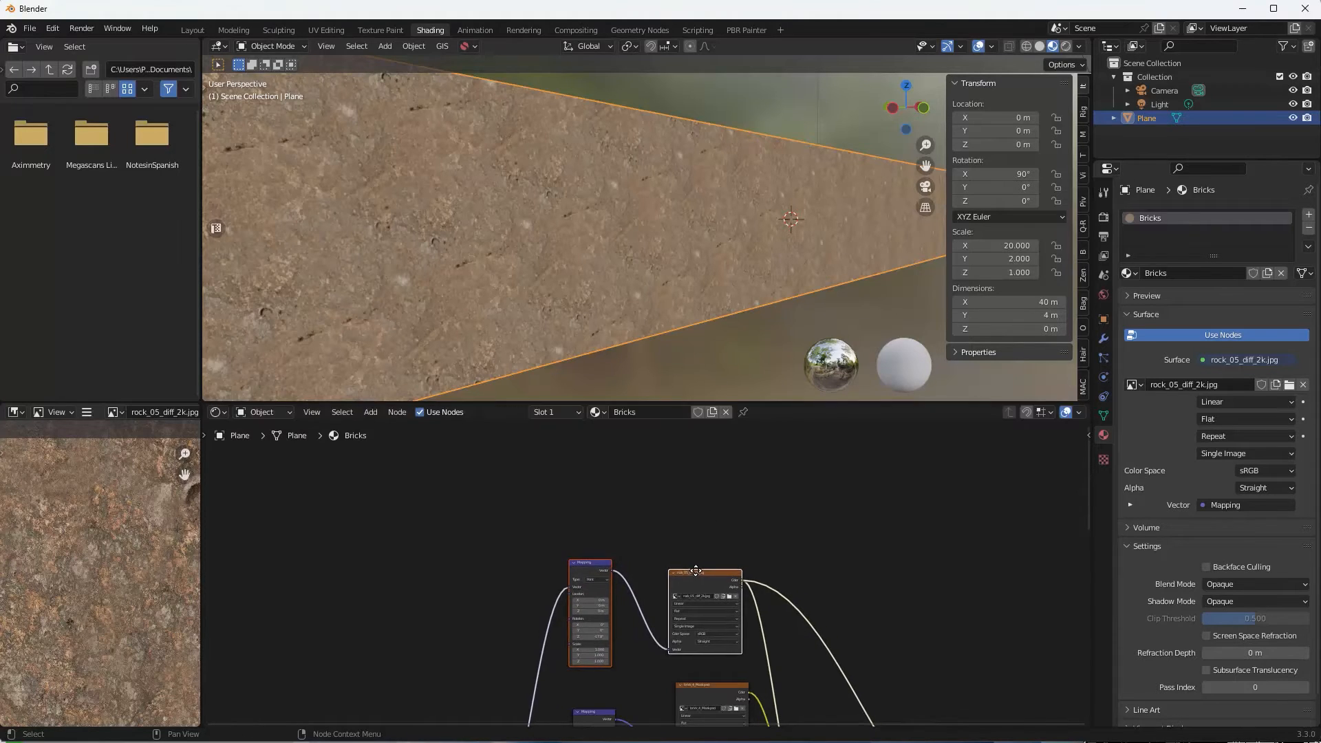
left_click(691, 460)
scroll(667, 568, "down", 2)
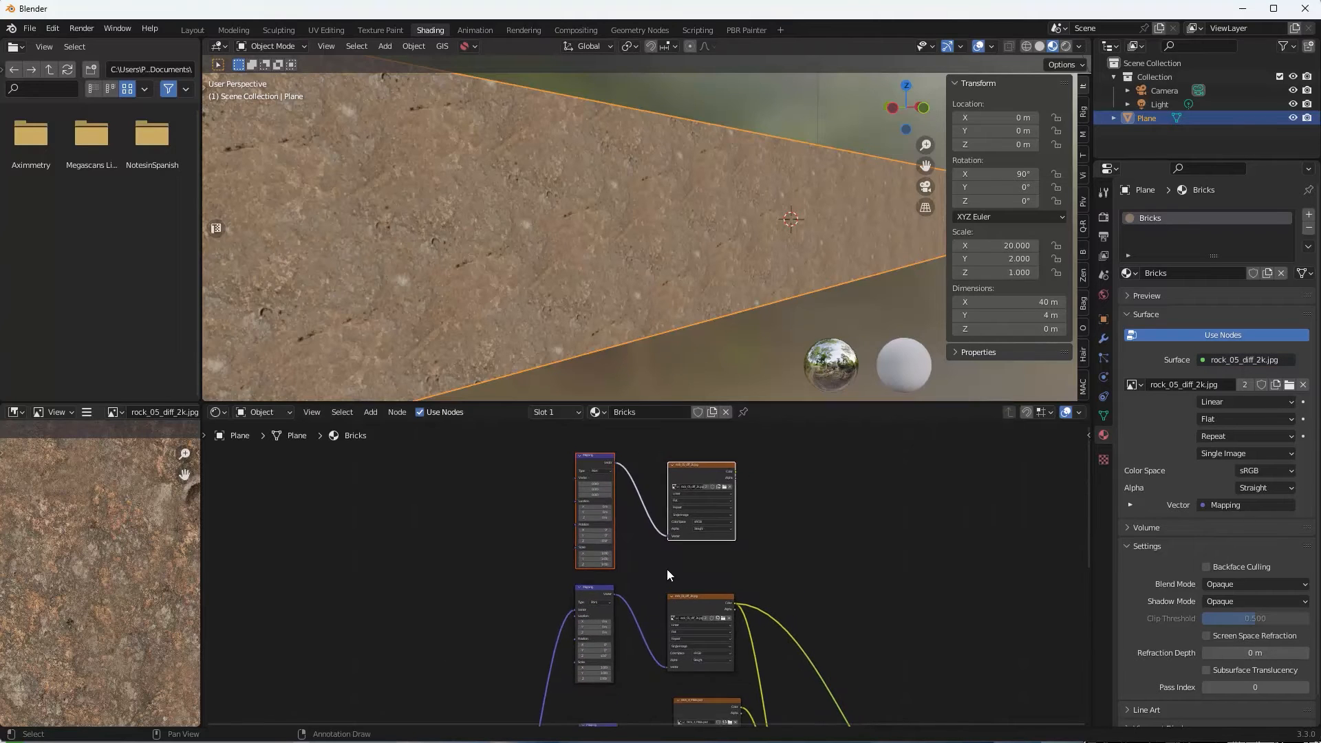
scroll(670, 542, "down", 2)
middle_click_drag(672, 542, 702, 480)
left_click_drag(597, 667, 640, 453)
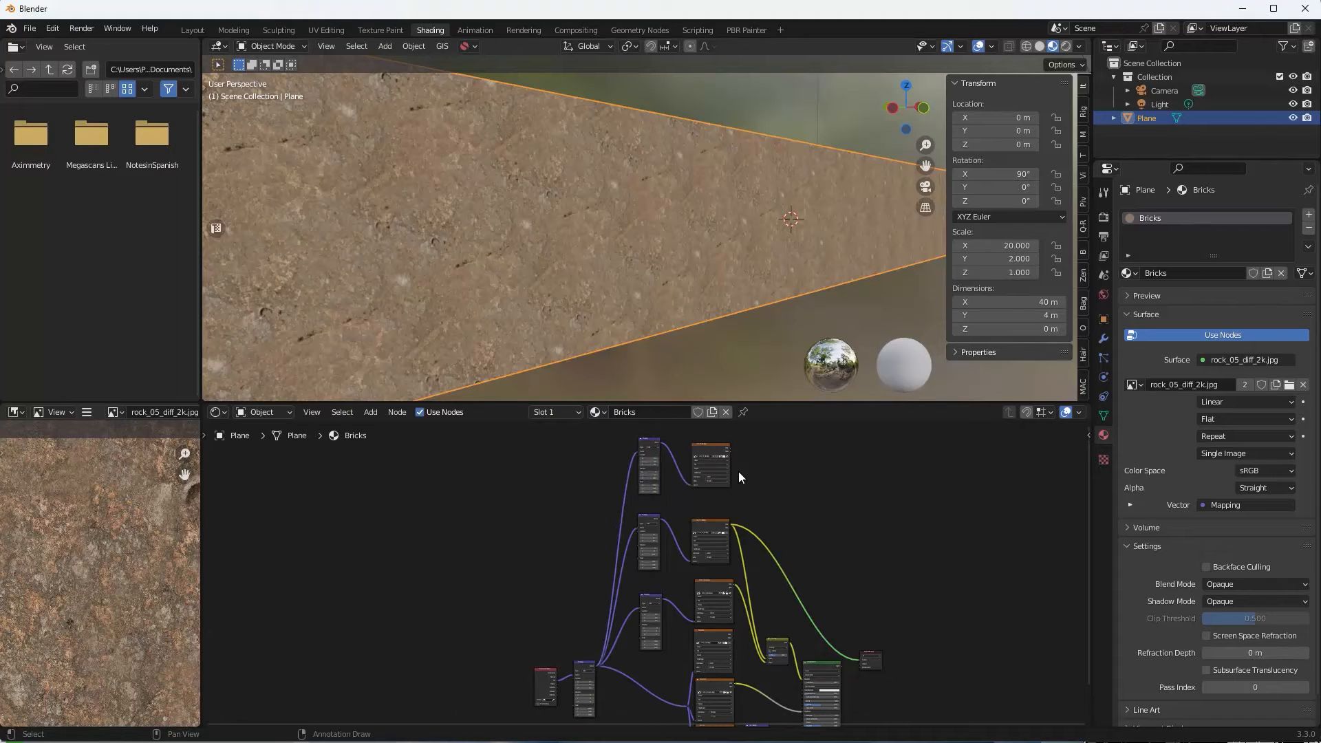
scroll(794, 488, "up", 2)
middle_click_drag(772, 539, 776, 631)
scroll(684, 559, "up", 3)
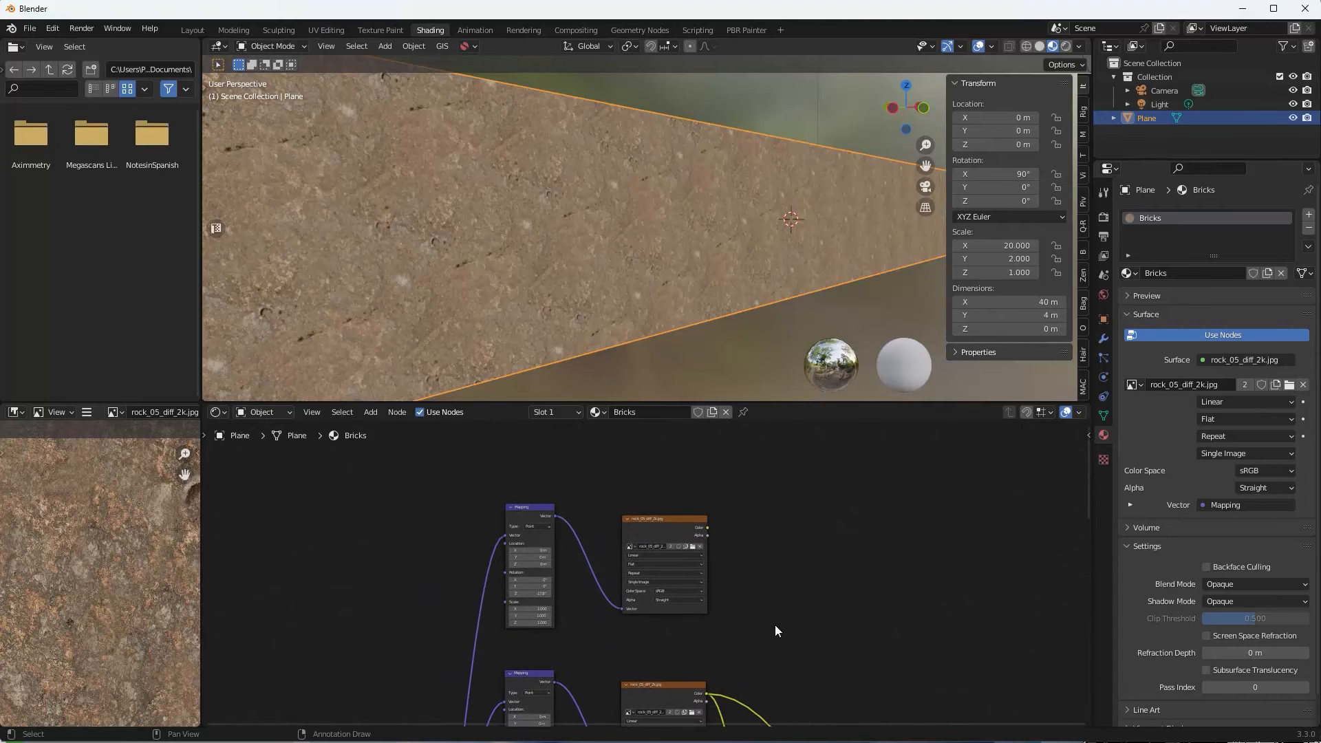
left_click(665, 526)
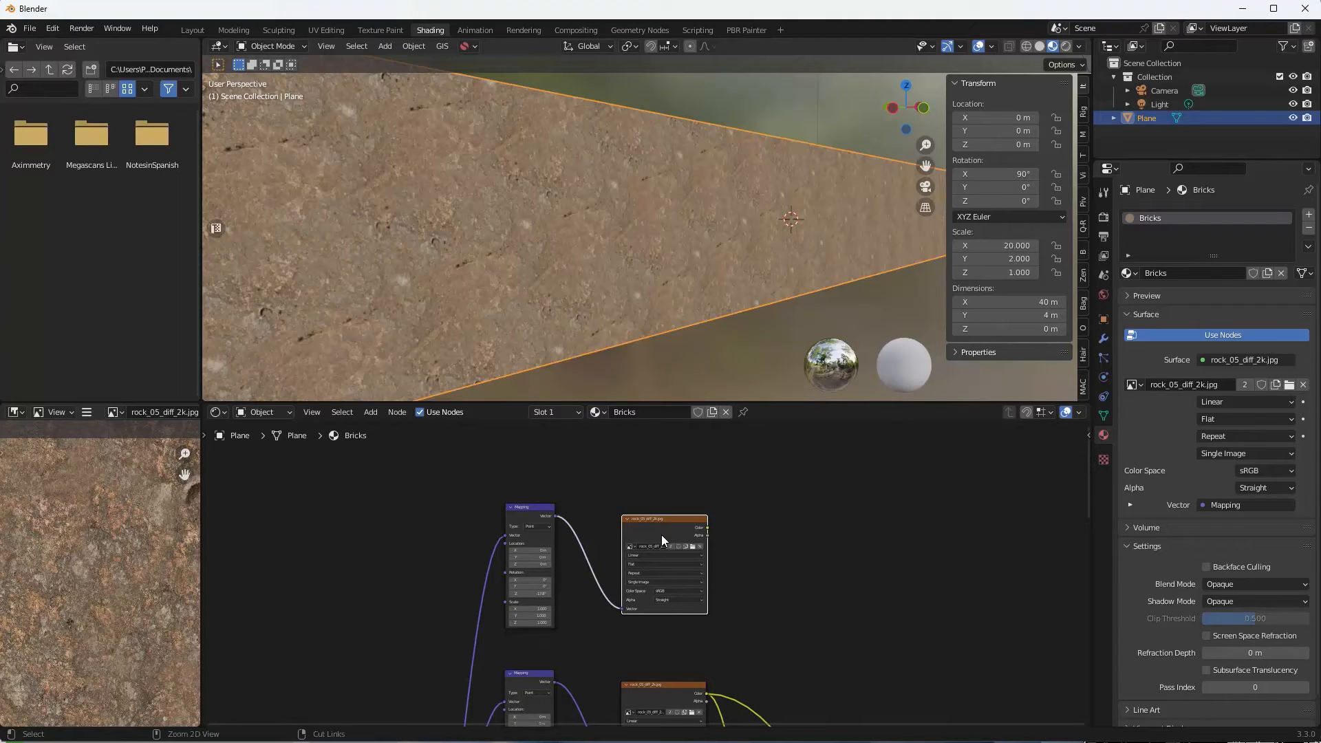
left_click(666, 532, "ctrl+shift")
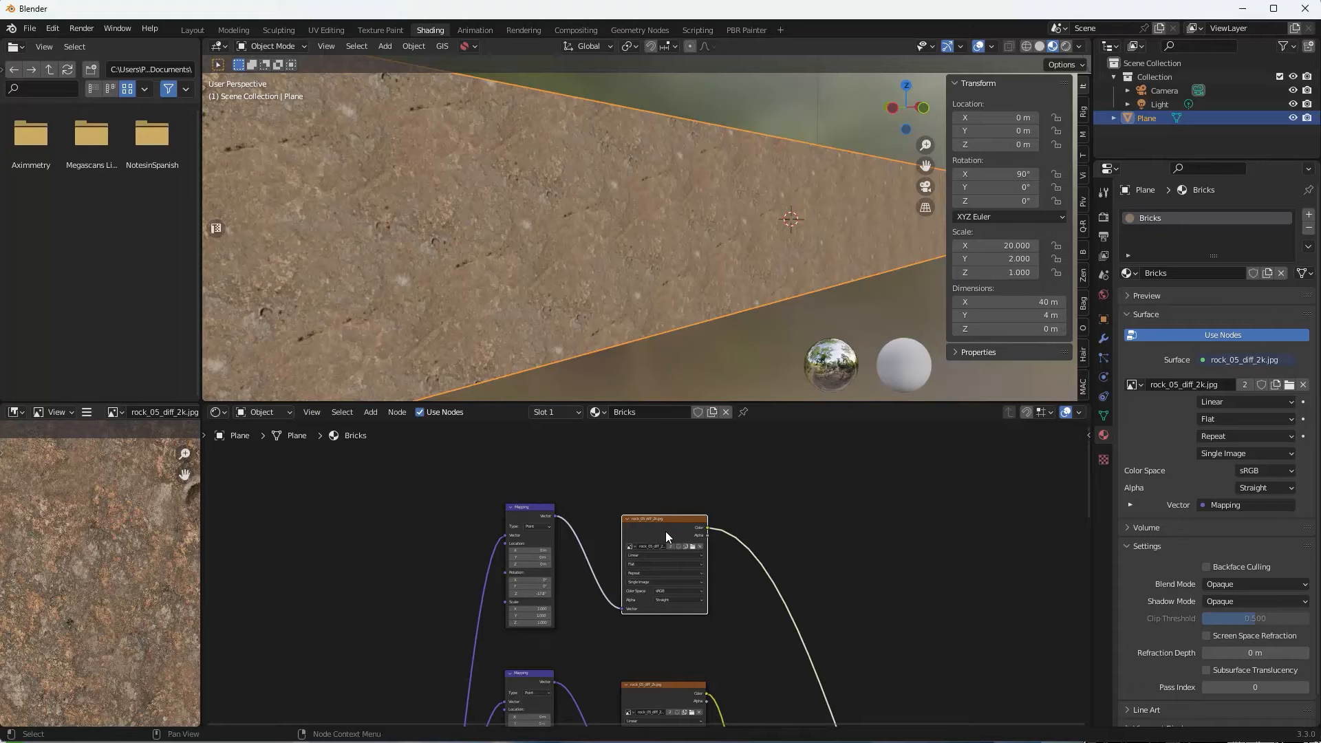
Set the copied rock Mapping scale to 0.5 and rotate it to about 32.9° around Z.
scroll(615, 282, "down", 3)
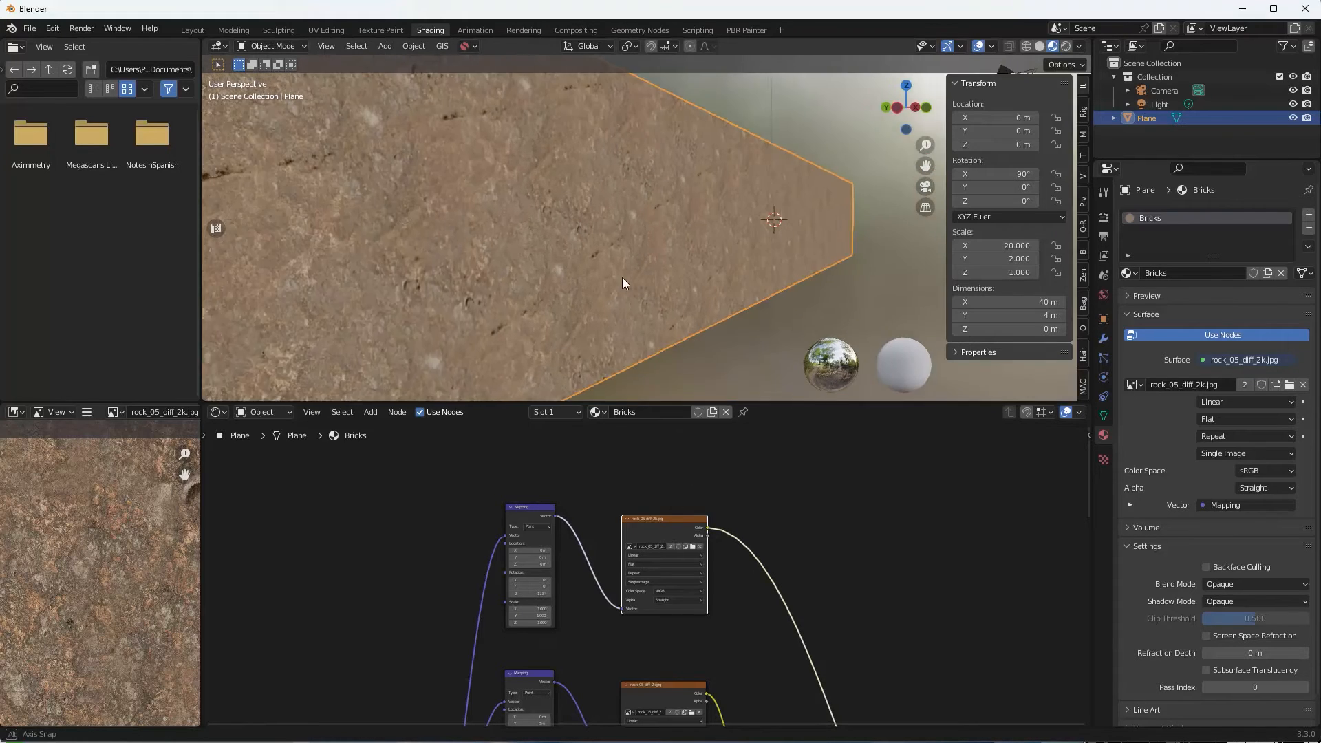
scroll(622, 278, "up", 2)
scroll(619, 475, "up", 3)
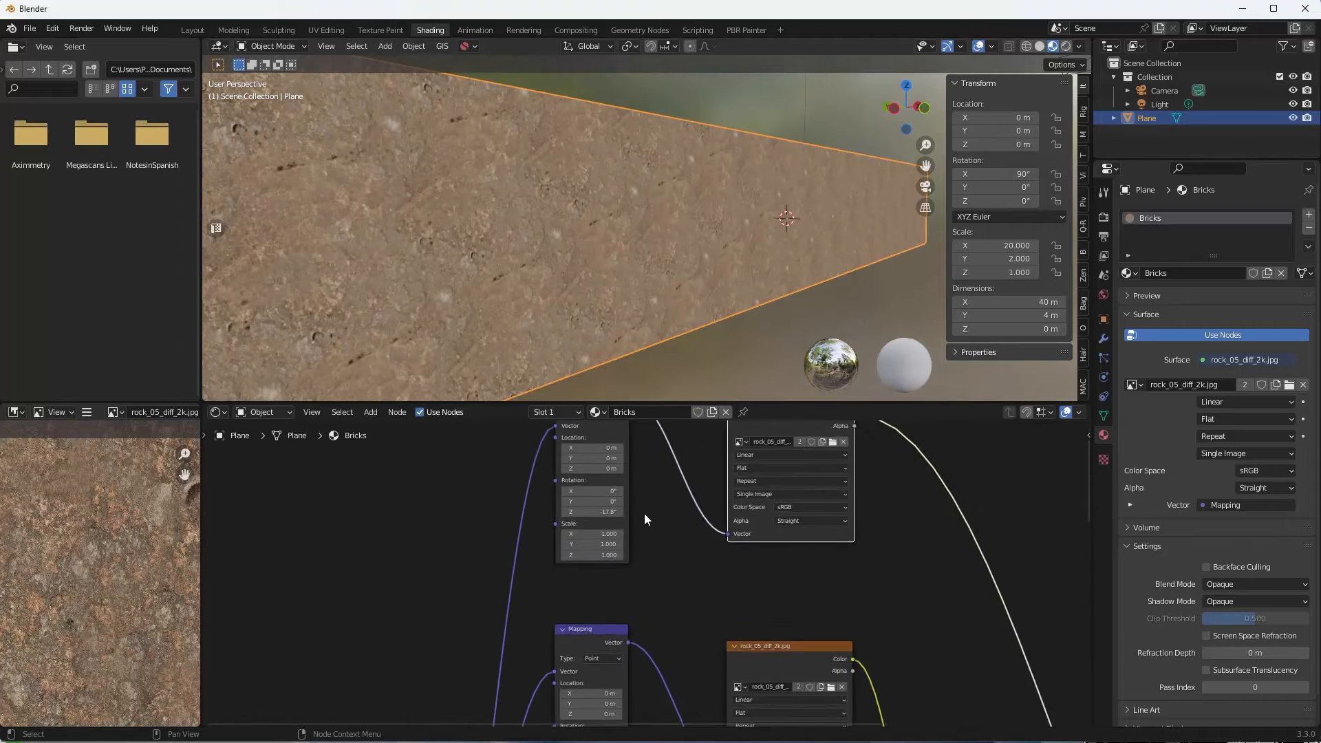
left_click_drag(607, 533, 607, 555)
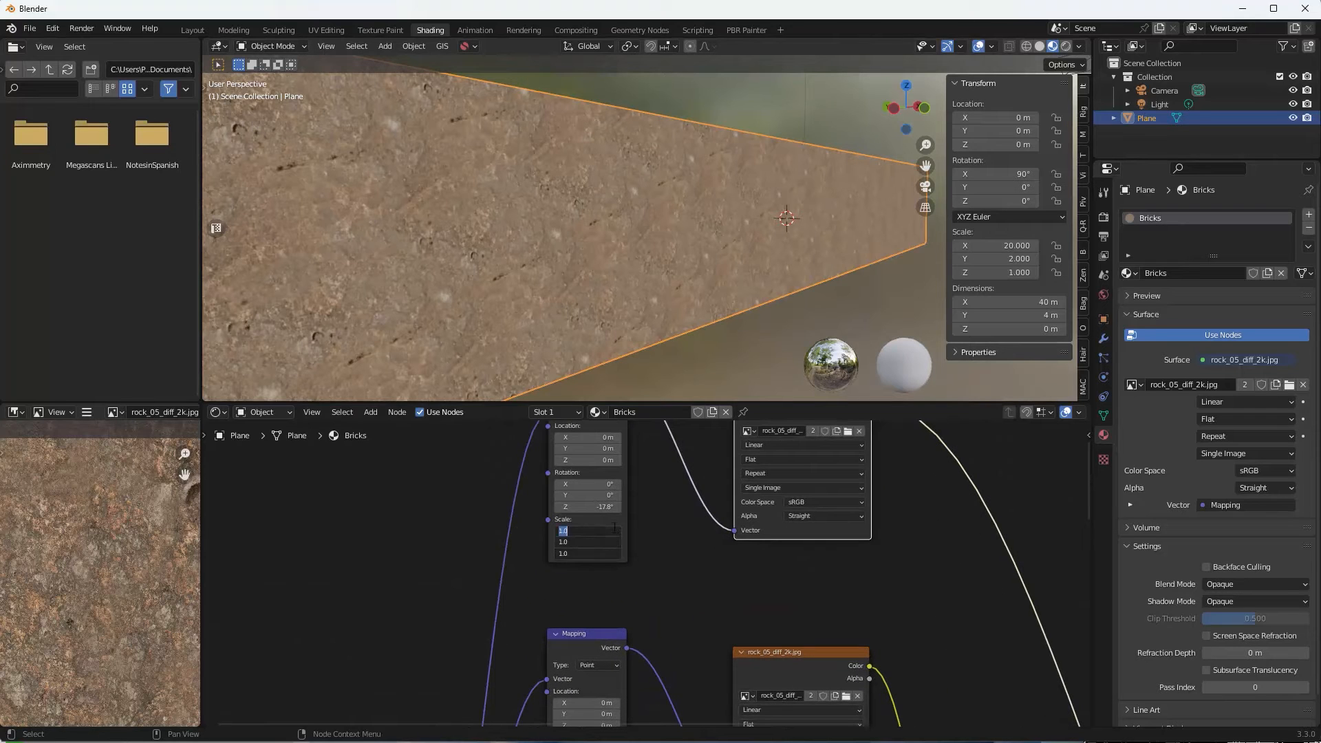
type(".5")
key("Return")
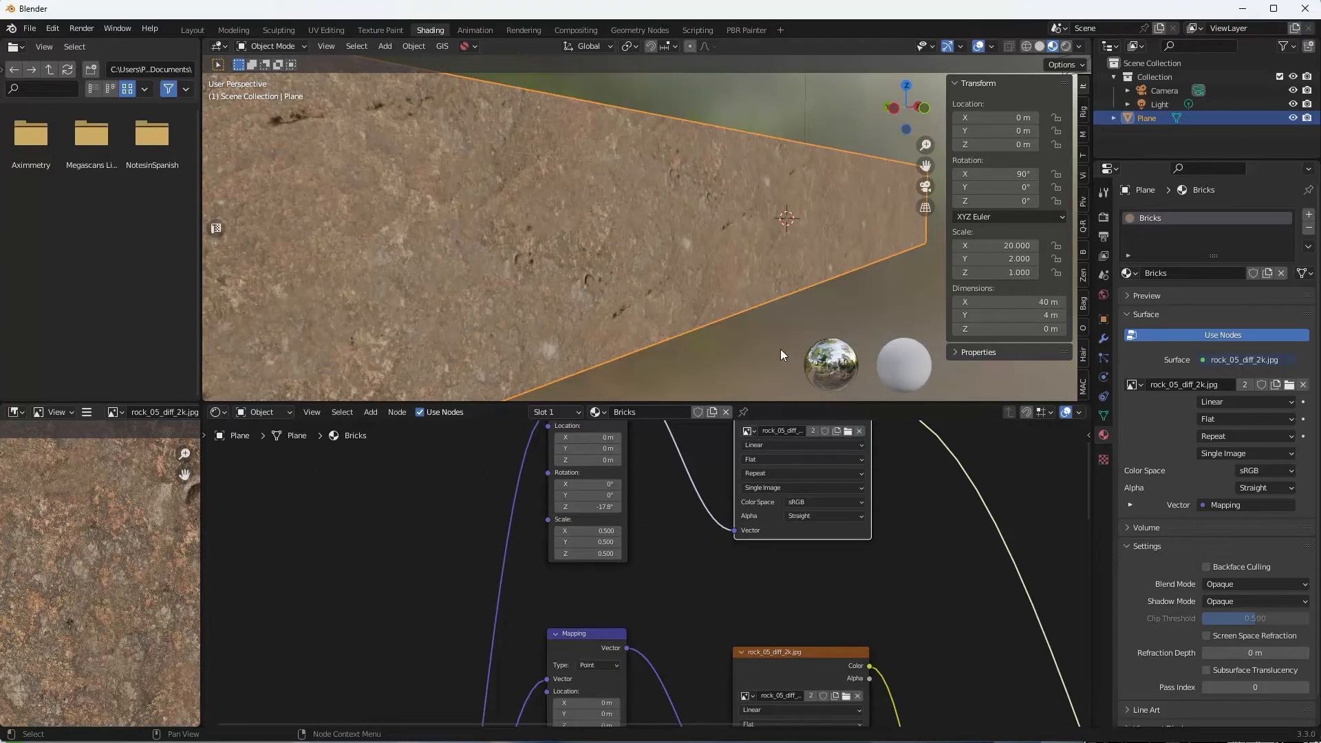
left_click_drag(603, 509, 651, 508)
scroll(773, 586, "down", 2)
scroll(768, 589, "down", 3)
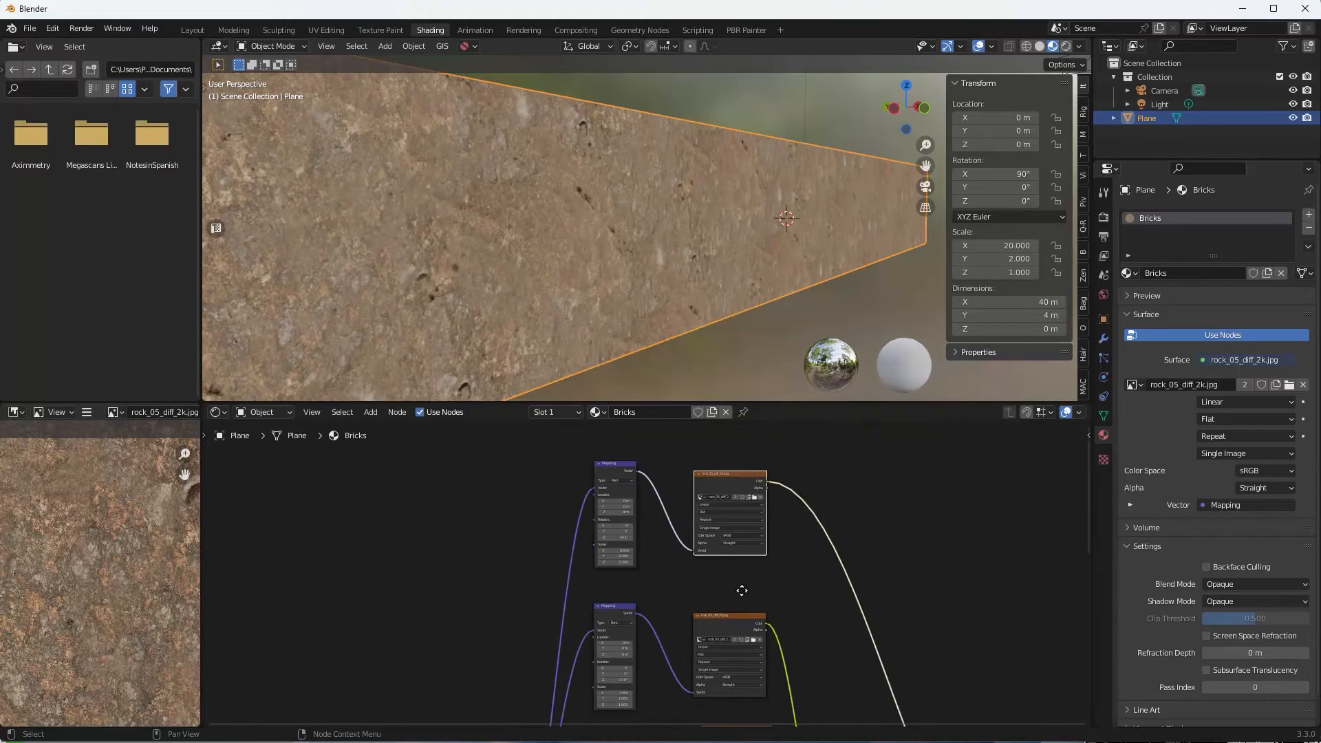
Insert a MixRGB node, plug the second rock texture into Color2, and set the factor to 0.517.
key("shift+a")
mouse_move(622, 564)
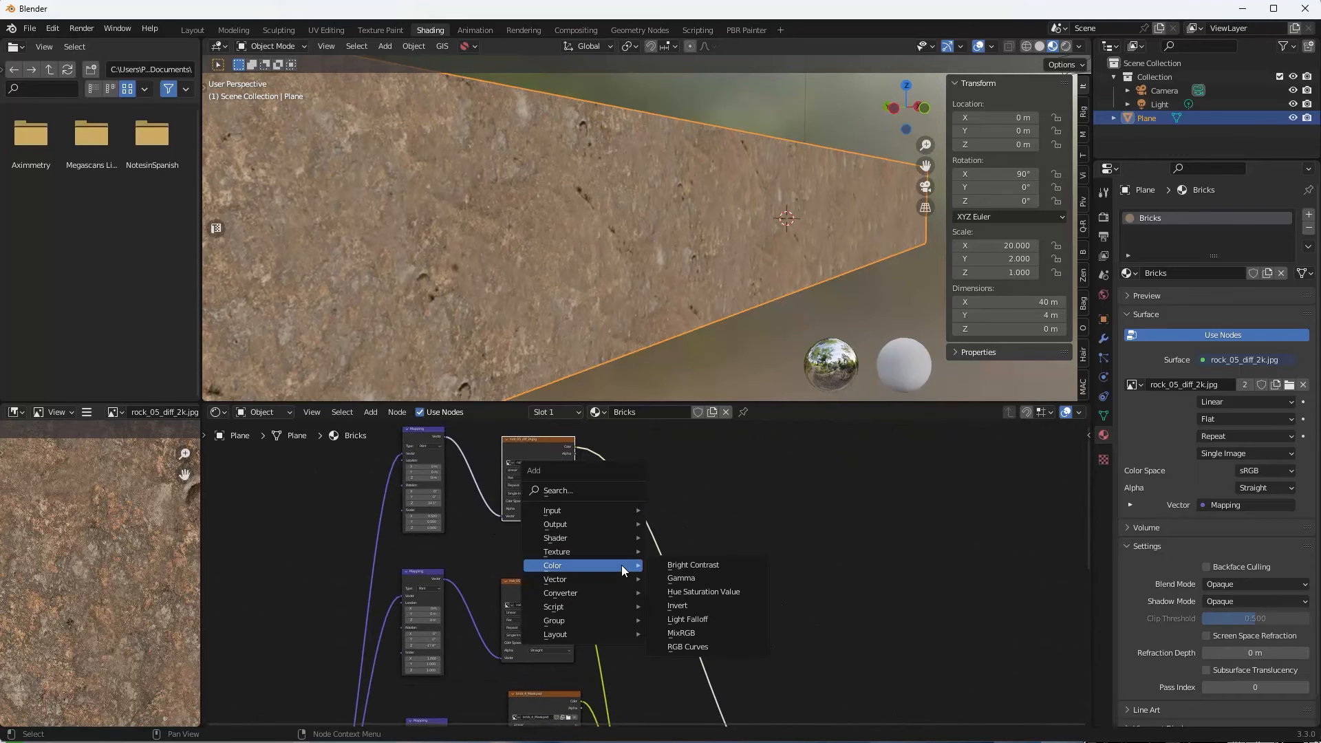
left_click(719, 632)
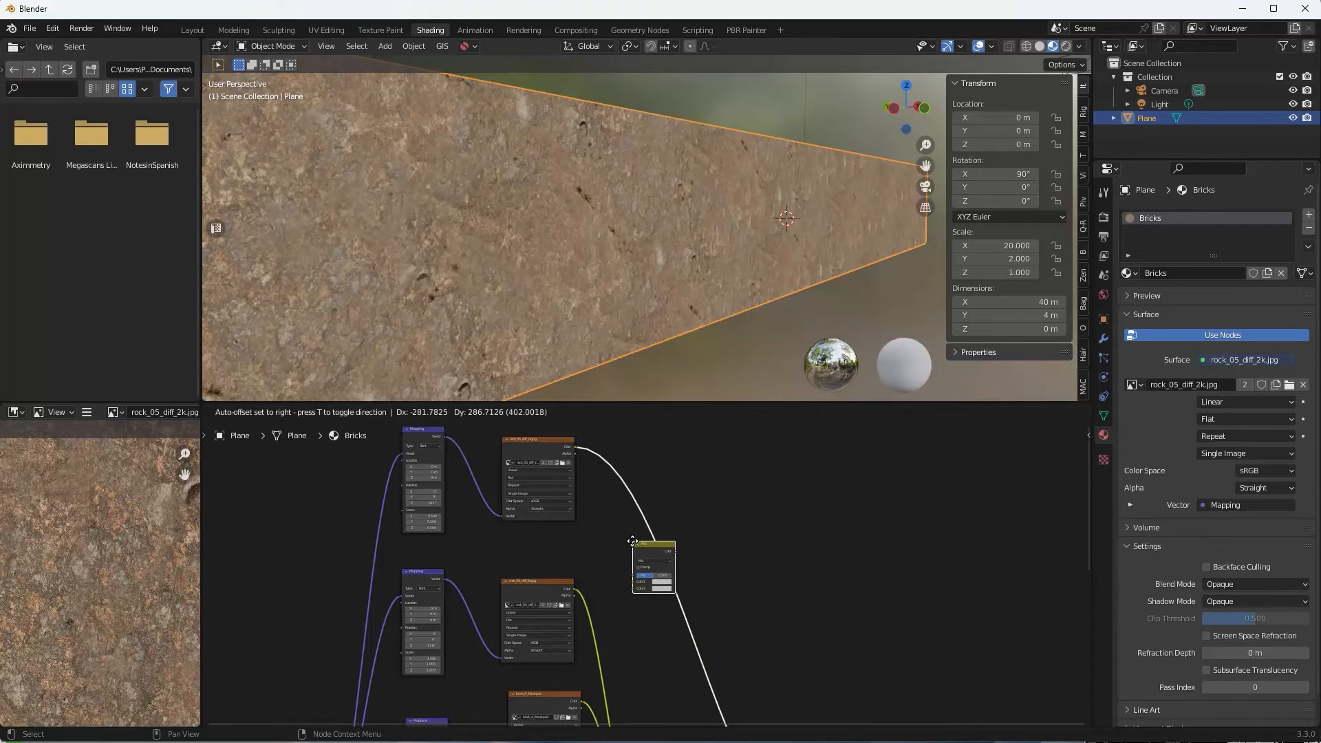
left_click(639, 552)
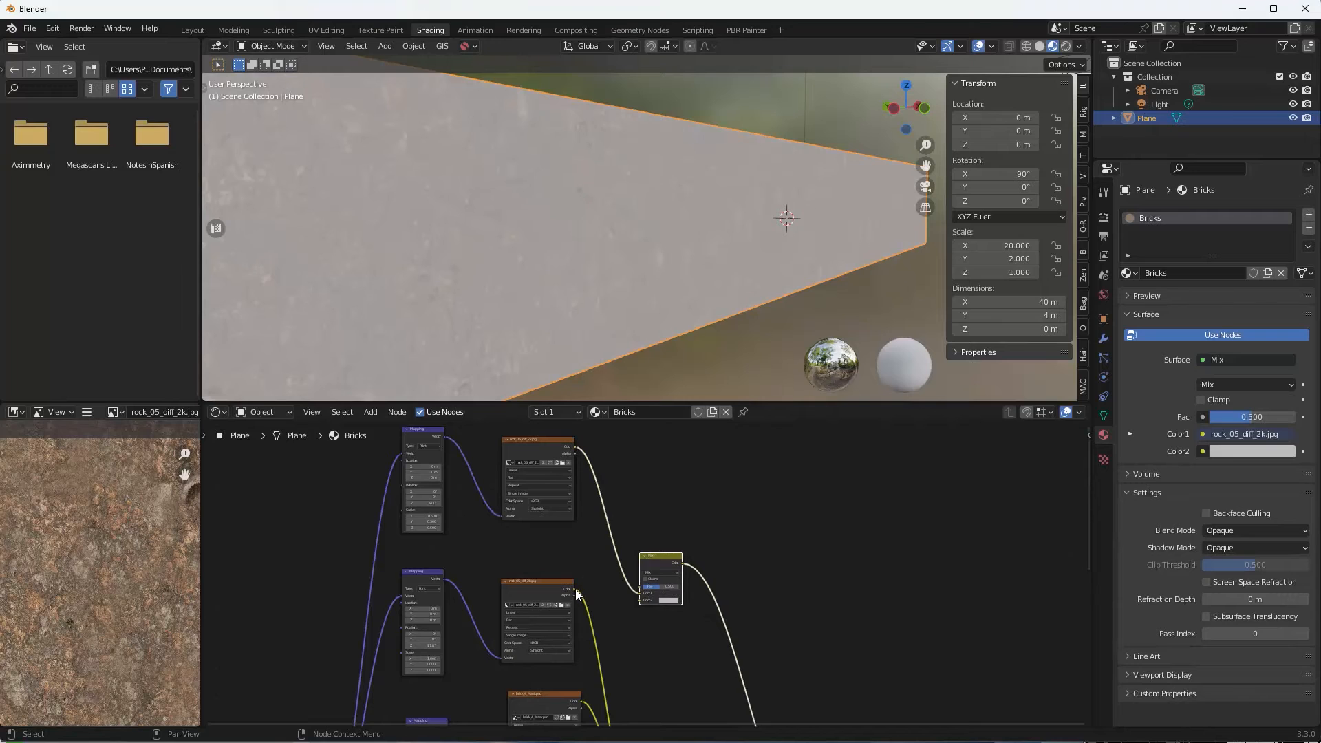
left_click_drag(576, 589, 640, 600)
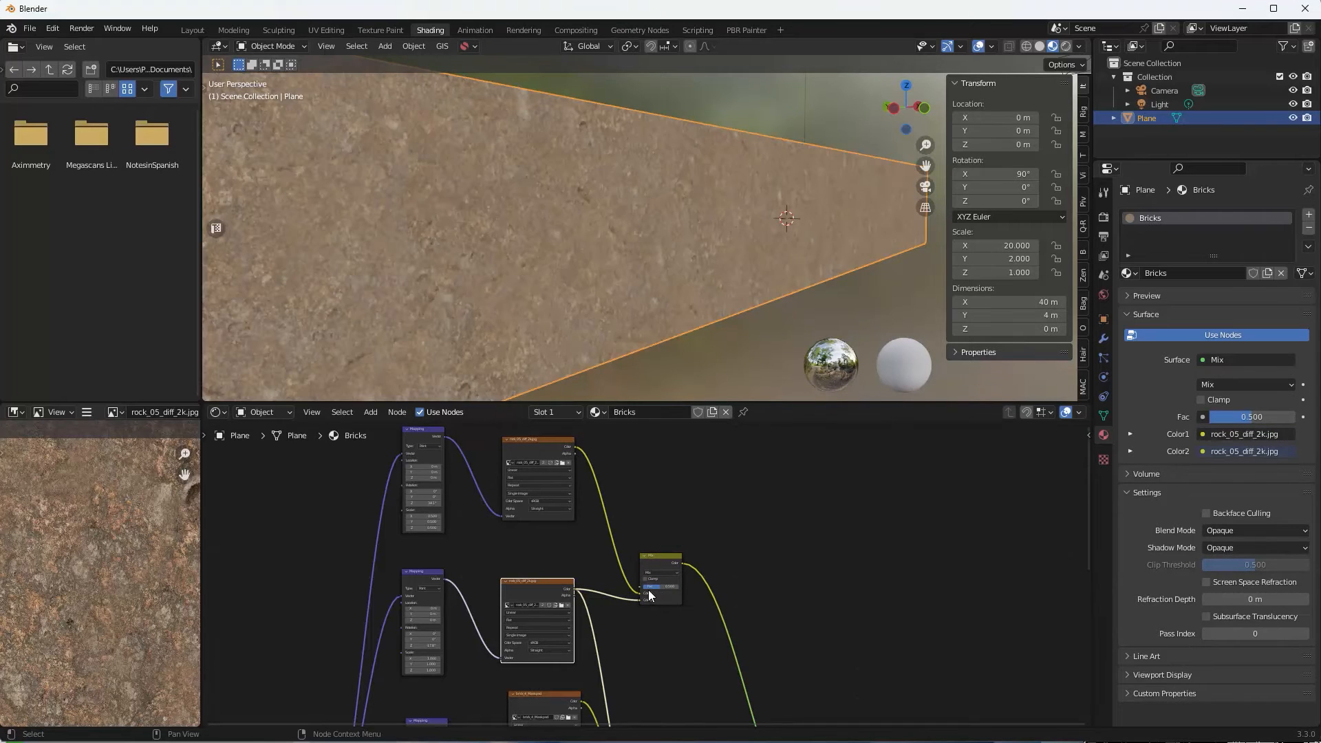
mouse_move(602, 288)
middle_mouse_down()
mouse_move(576, 277)
mouse_move(613, 269)
mouse_move(597, 285)
middle_mouse_up()
scroll(584, 277, "up", 2)
scroll(584, 277, "down", 4)
left_click_drag(1249, 417, 1274, 416)
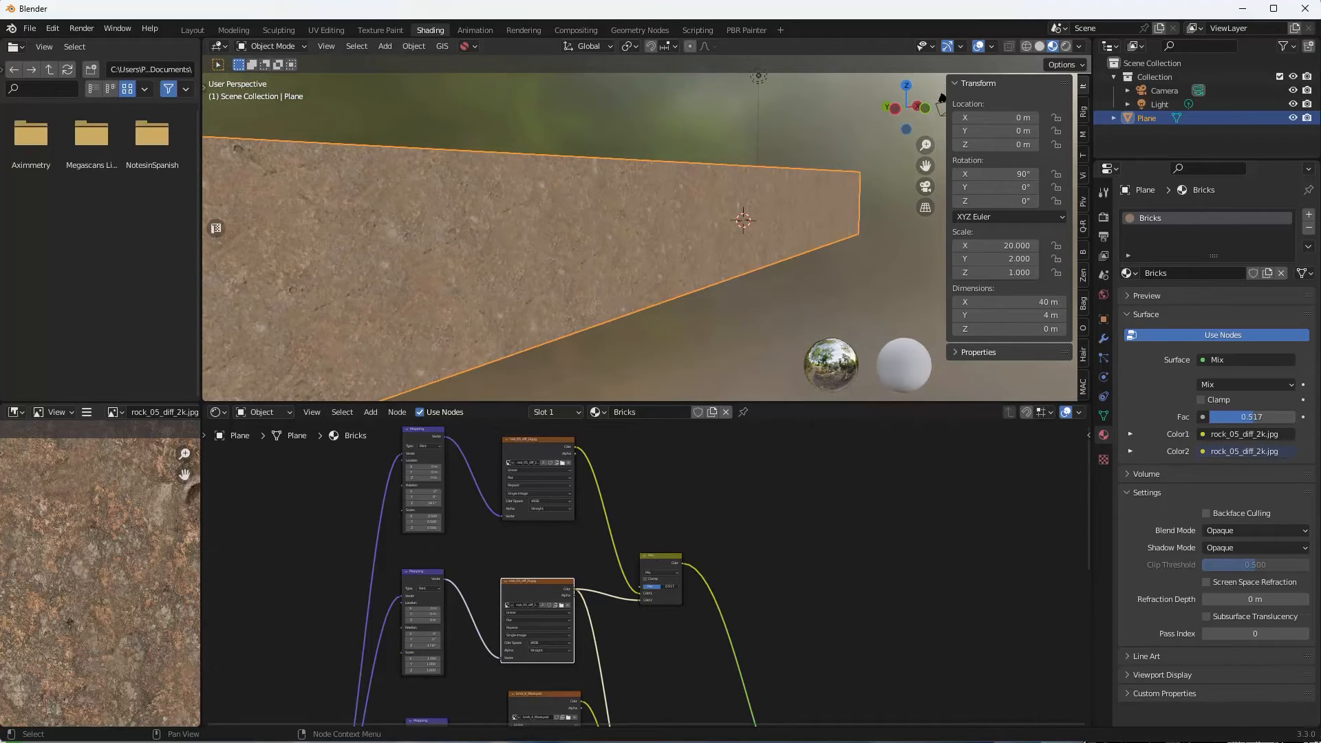
Rearrange Material Output, Principled BSDF and Overlay nodes beside the rock mix, ready for linking.
scroll(631, 253, "up", 1)
scroll(724, 509, "down", 4)
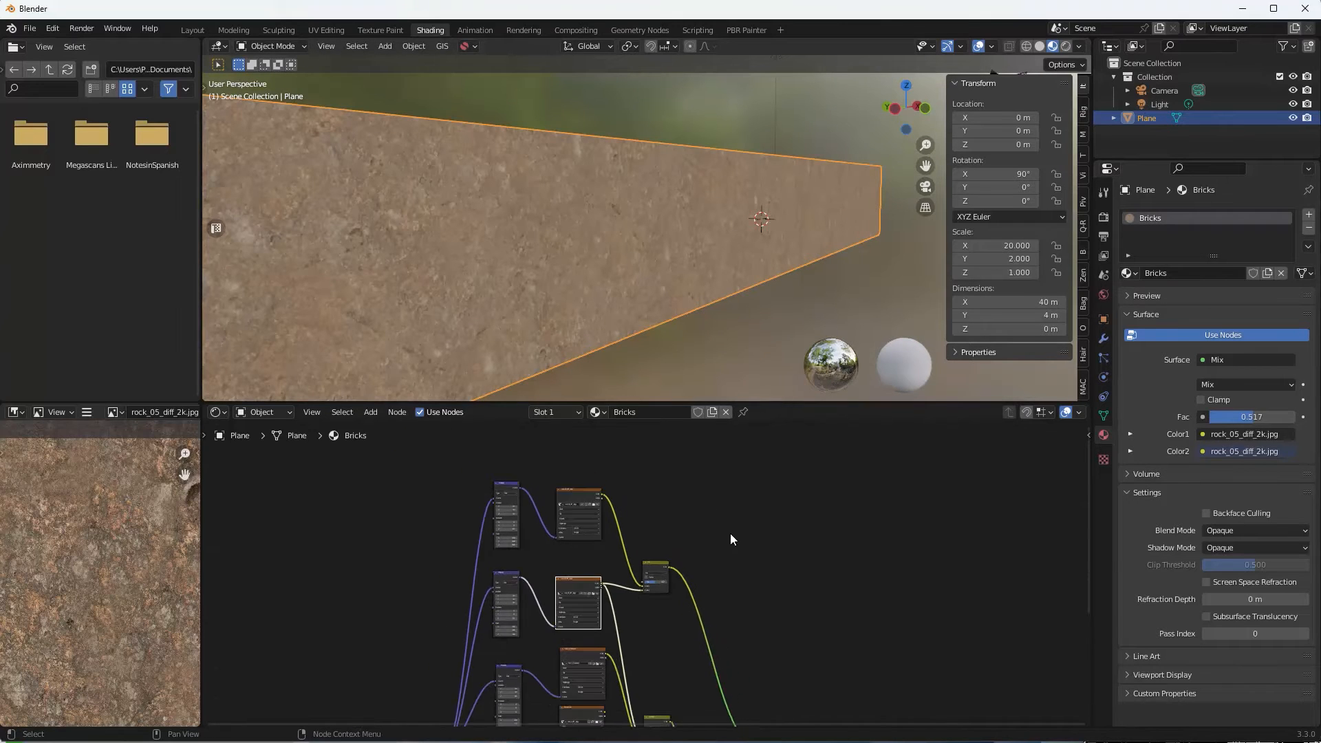
middle_click_drag(682, 482, 684, 439)
scroll(686, 495, "up", 3)
middle_click_drag(699, 519, 764, 528)
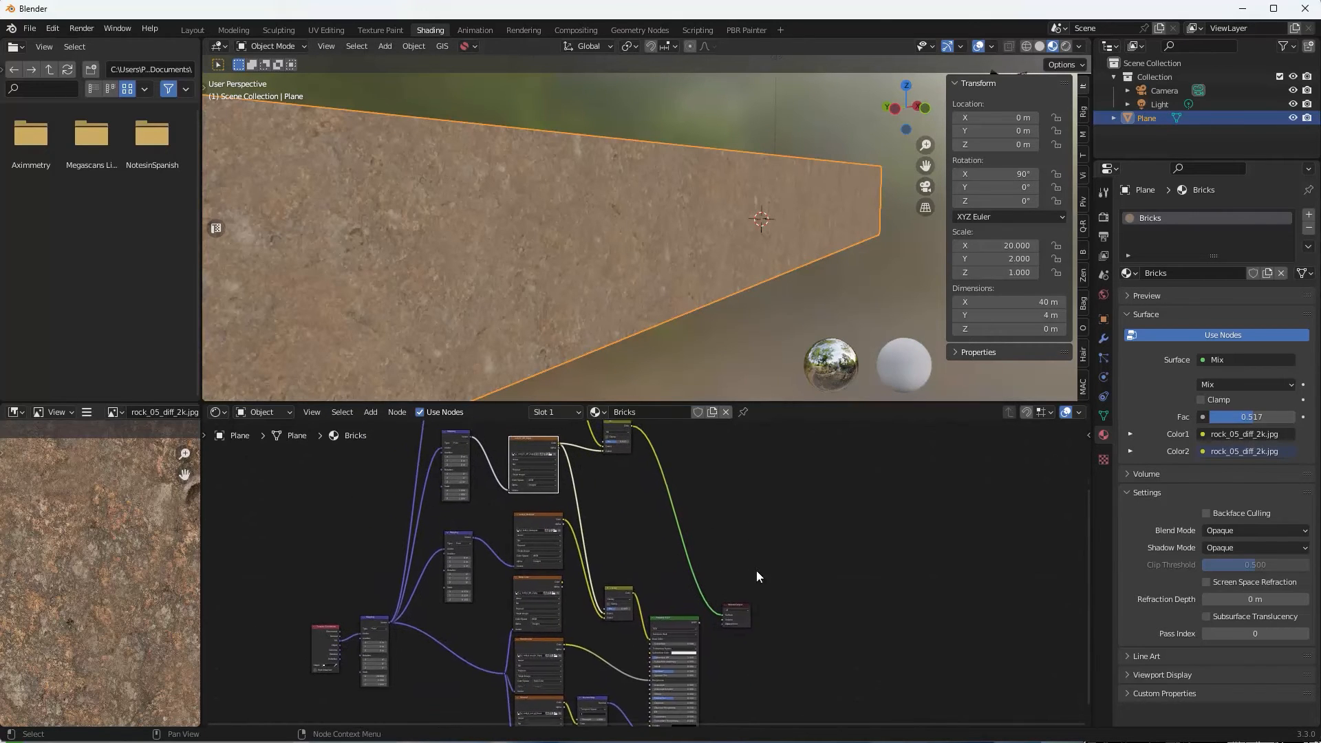
left_click_drag(747, 619, 780, 606)
left_click_drag(691, 631, 711, 625)
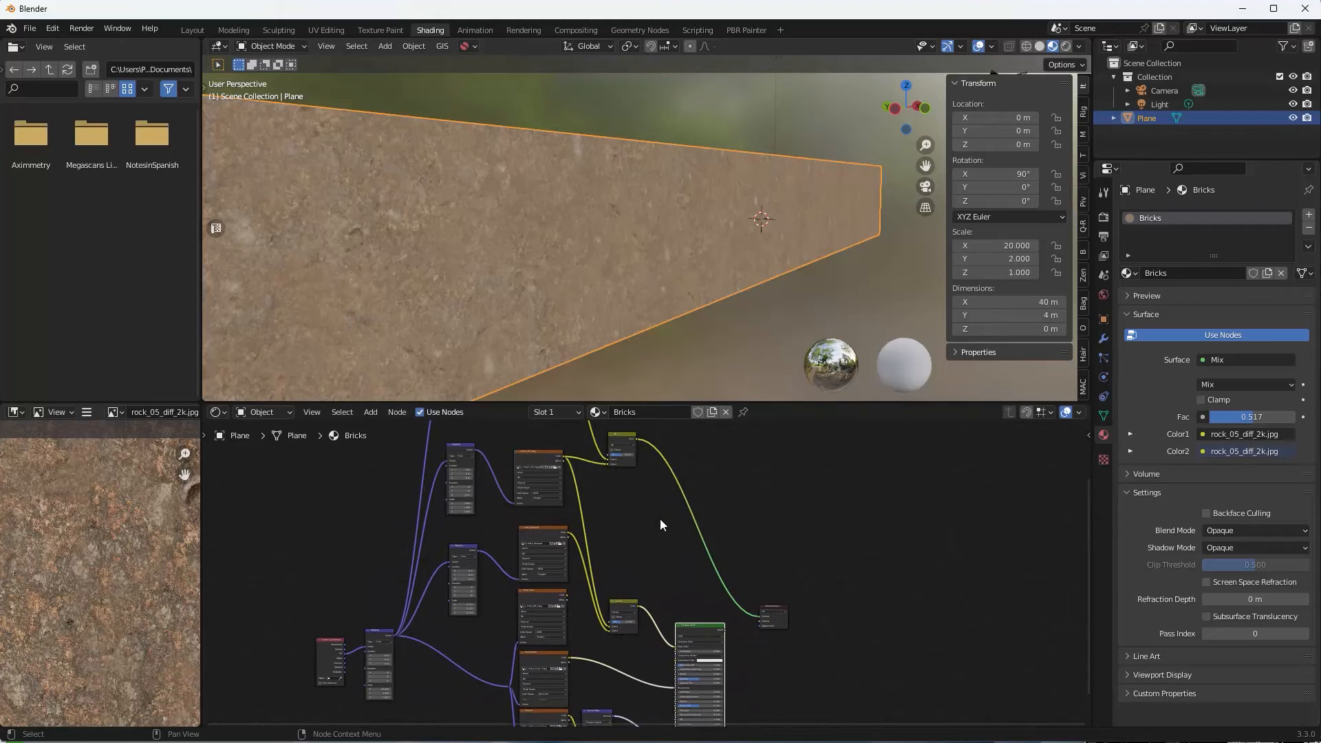
left_click_drag(616, 605, 638, 577)
scroll(642, 547, "up", 2)
middle_click_drag(642, 550, 678, 613)
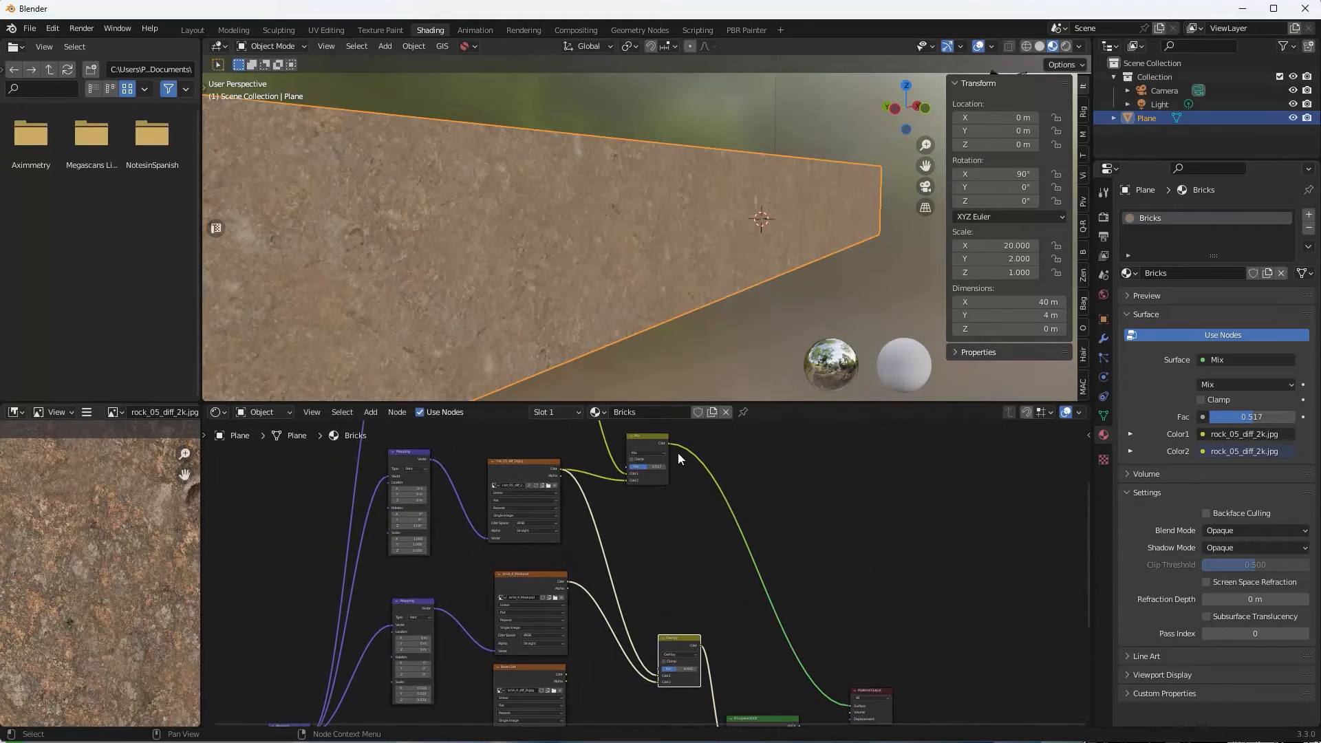
left_click_drag(667, 443, 658, 683)
Wire the mixed rock colour and the brick_4_Mask image into the Overlay node.
left_click(679, 636)
left_click_drag(679, 636, 701, 615)
left_click_drag(682, 660, 680, 664)
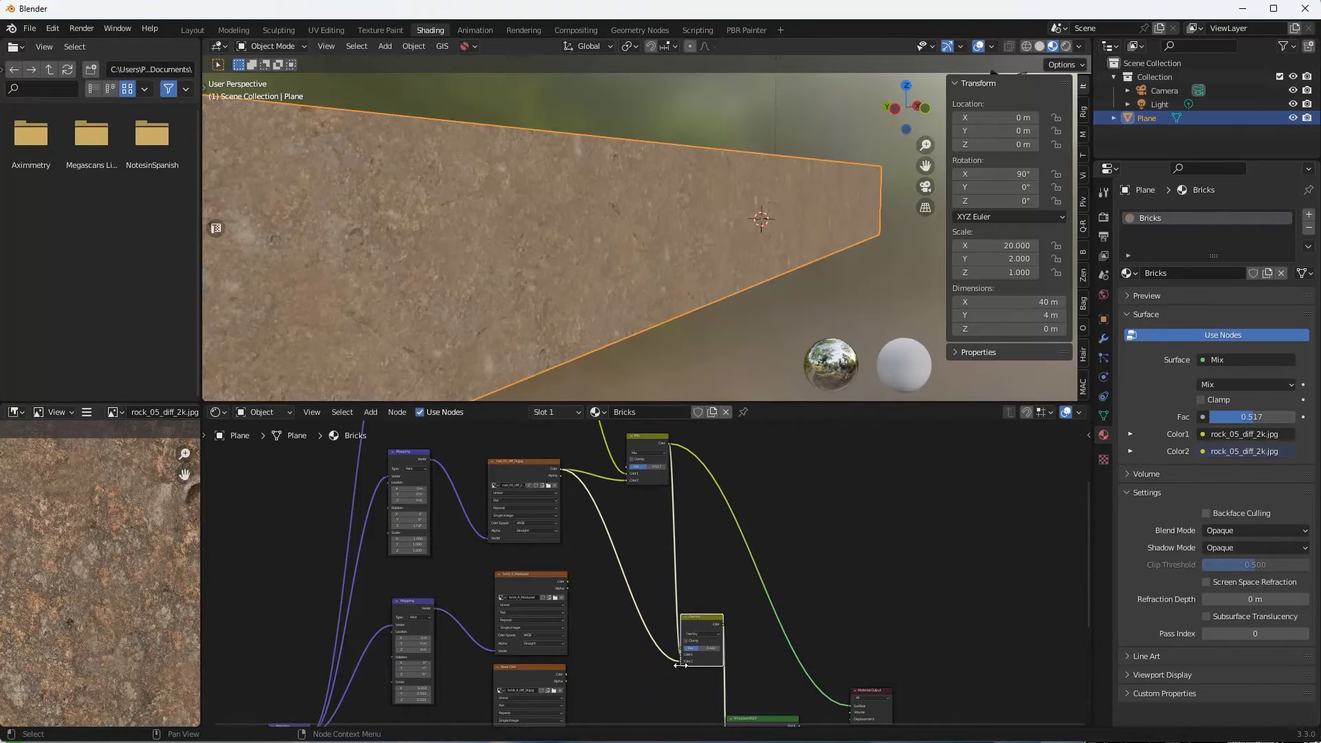
scroll(605, 597, "up", 4)
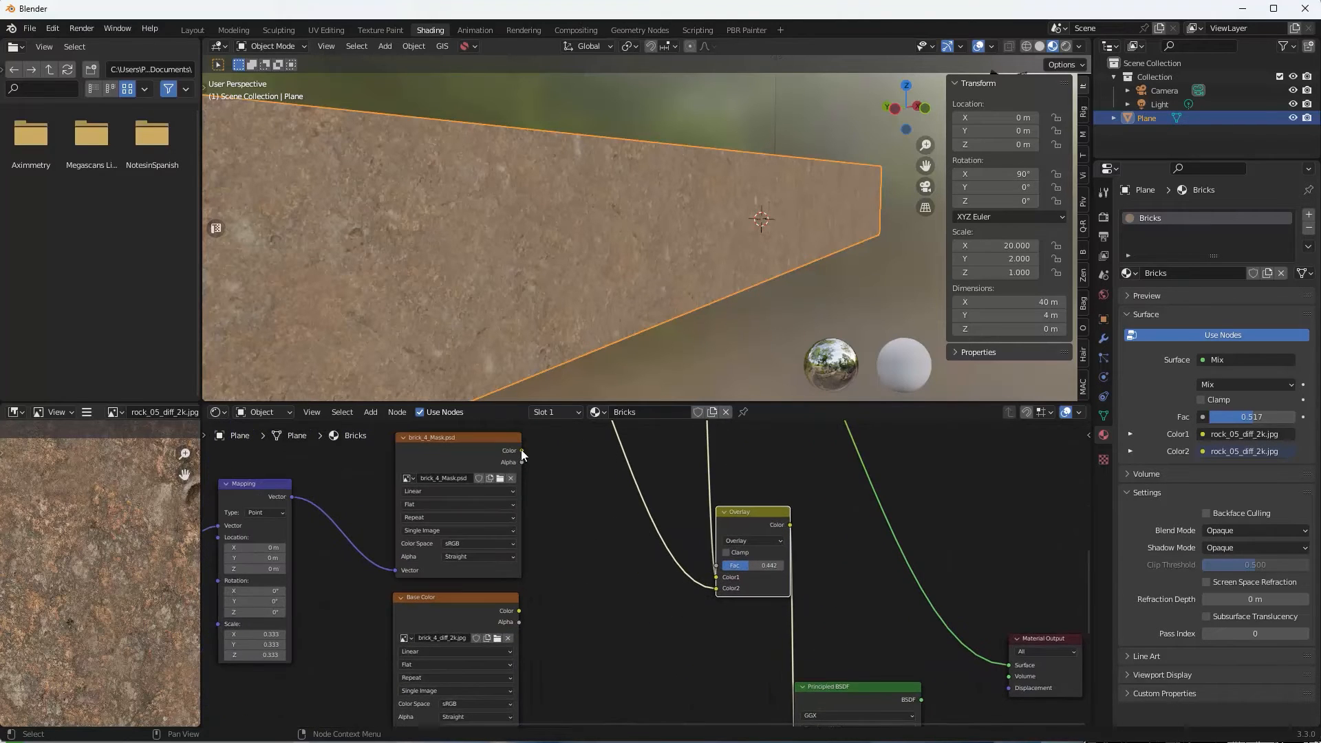
left_click_drag(521, 450, 719, 577)
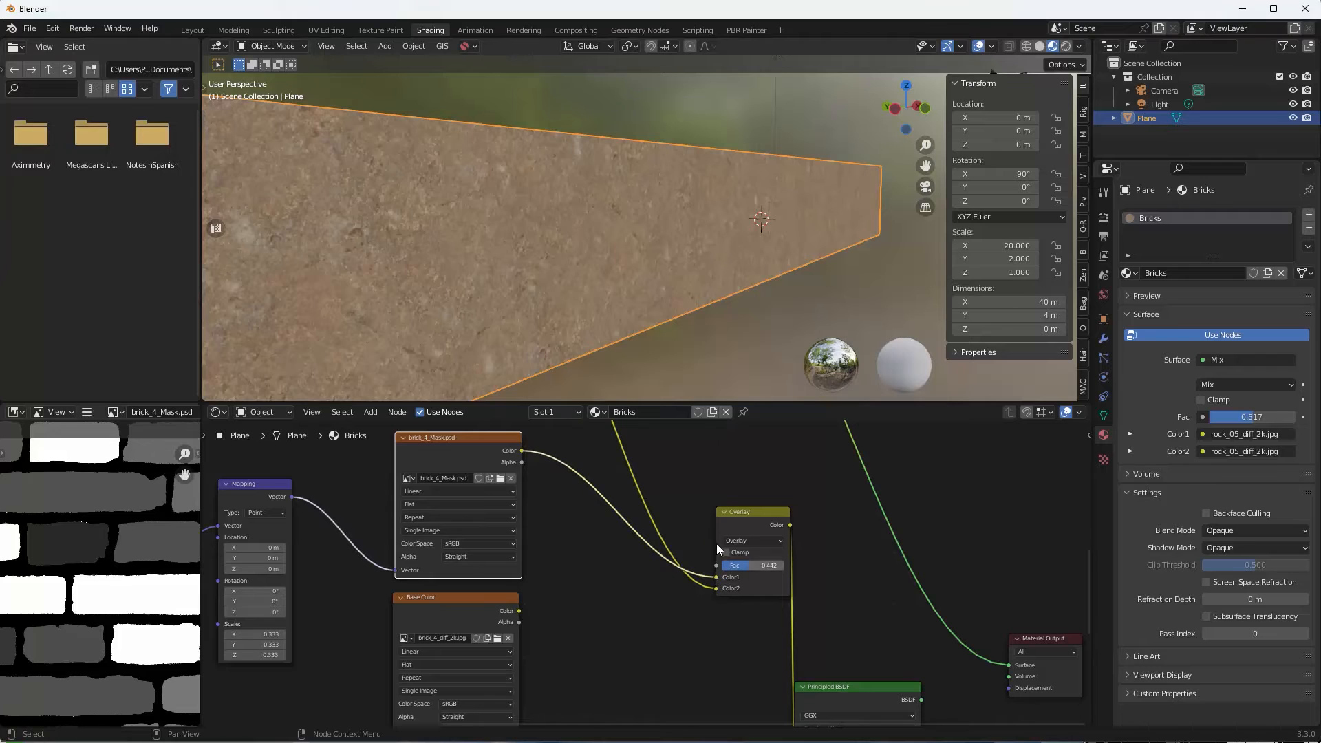
scroll(670, 515, "down", 3)
middle_click_drag(675, 509, 657, 576)
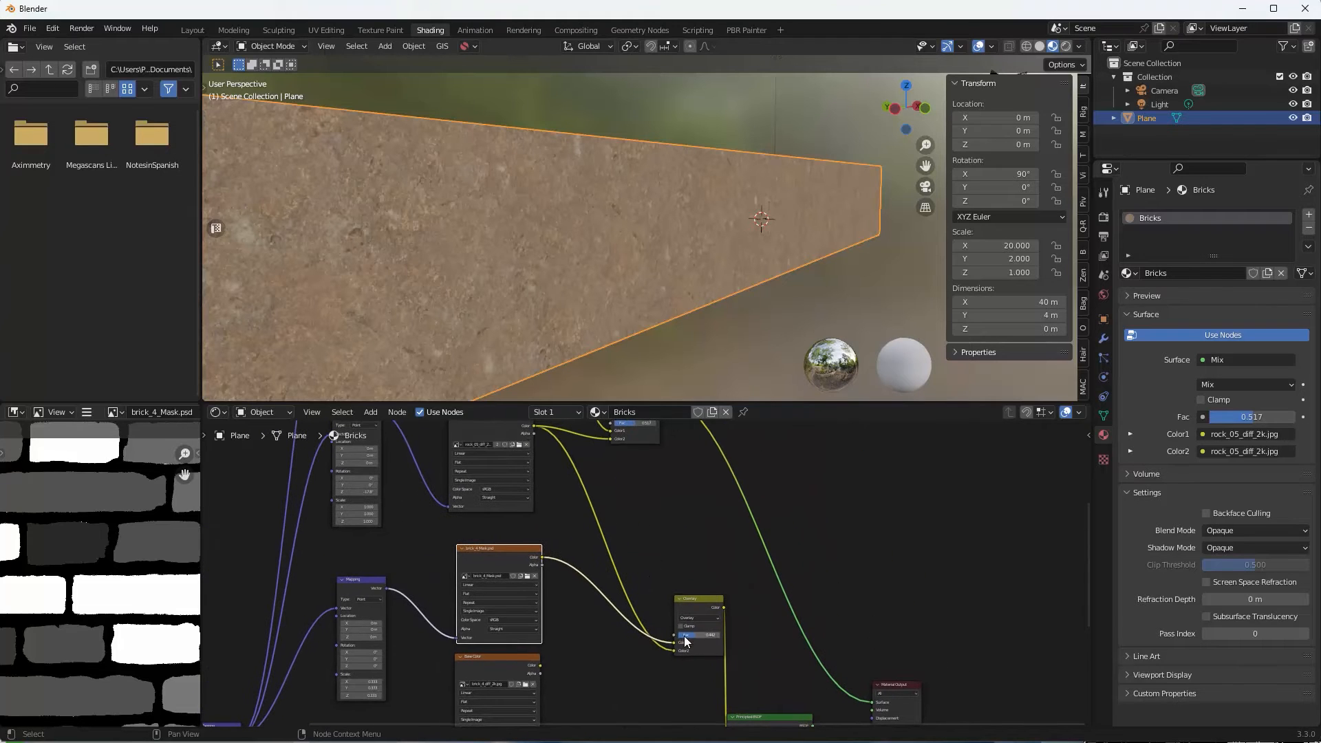
Connect the Principled BSDF to the Material Output Surface and place it beside the Overlay.
middle_click_drag(860, 682, 847, 554)
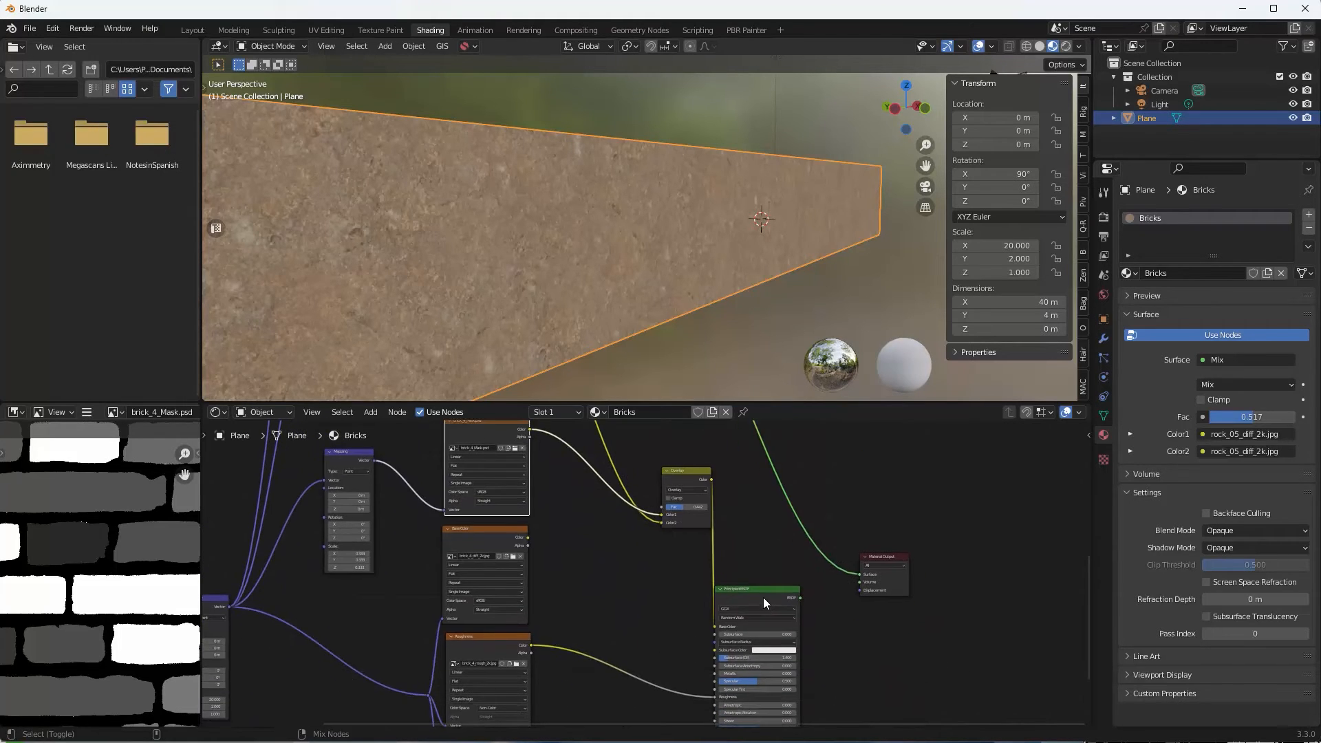
left_click(762, 598, "ctrl+shift")
left_click_drag(754, 591, 778, 552)
left_click_drag(695, 472, 683, 475)
scroll(609, 550, "up", 1)
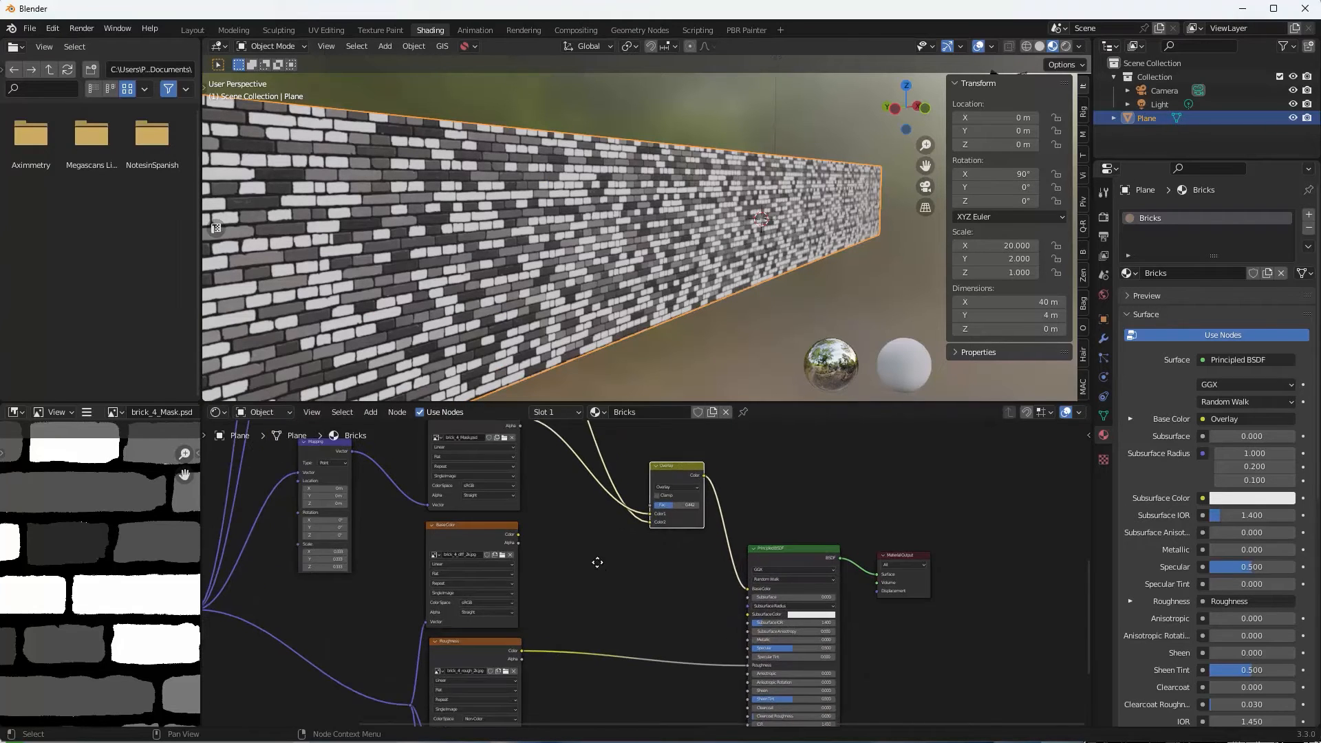
middle_click_drag(598, 563, 640, 644)
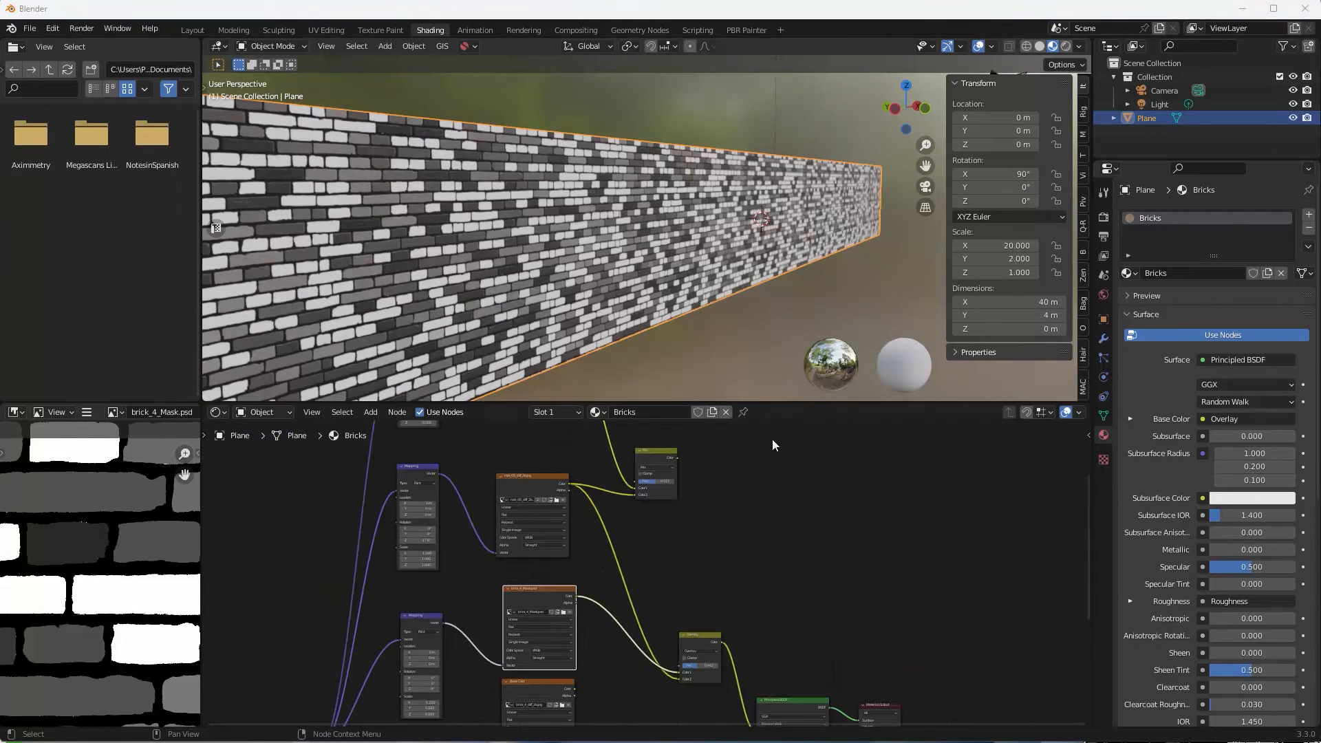
Reroute the rock mix and brick mask onto the Overlay inputs and lower its Fac to 0.050.
left_click_drag(678, 456, 677, 679)
left_click_drag(695, 634, 724, 614)
left_click_drag(658, 451, 649, 457)
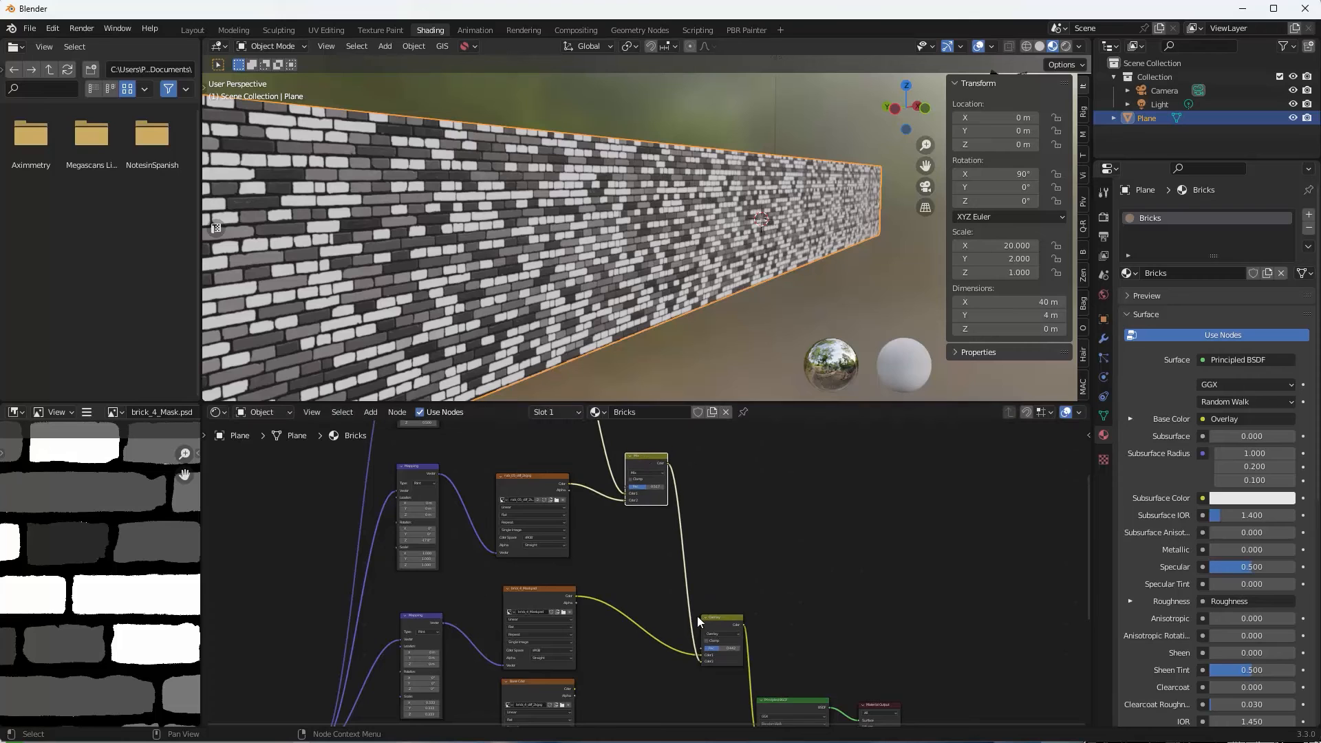
left_click_drag(715, 648, 701, 649)
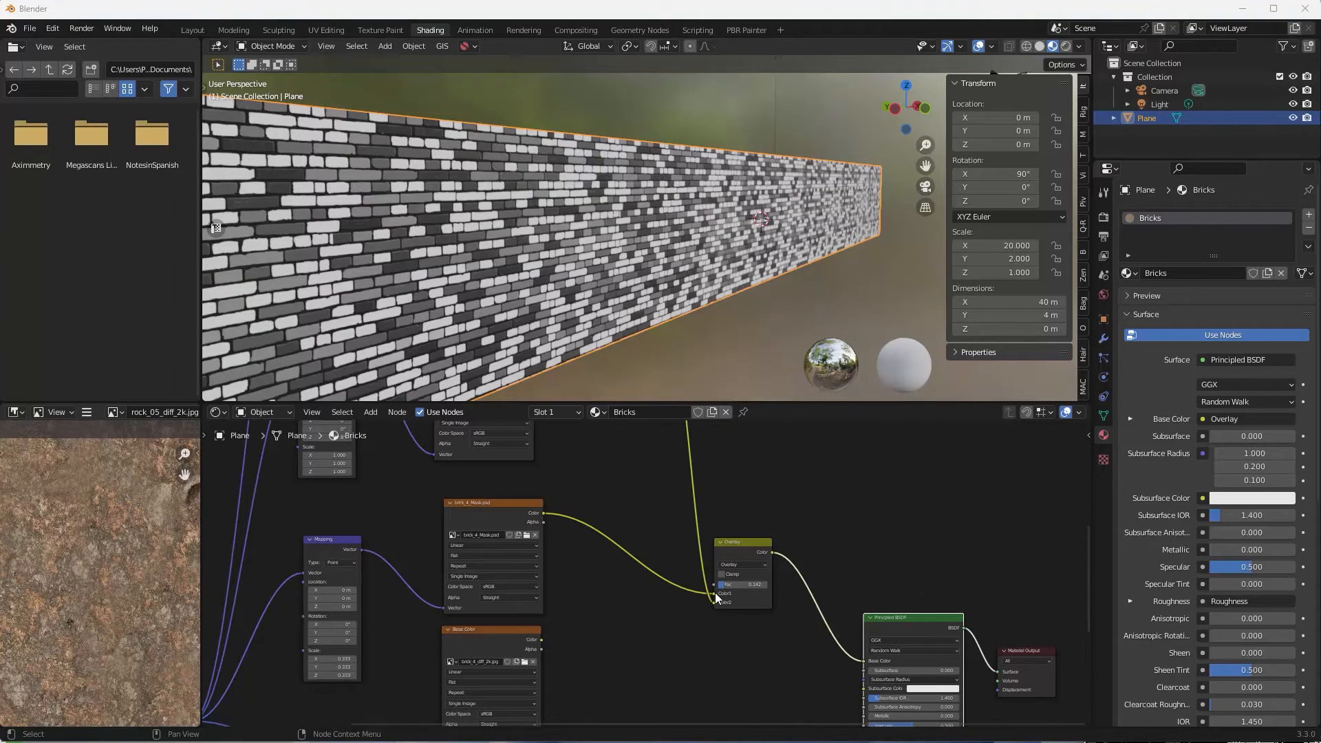
left_click_drag(713, 593, 714, 600)
middle_click_drag(737, 629, 691, 646)
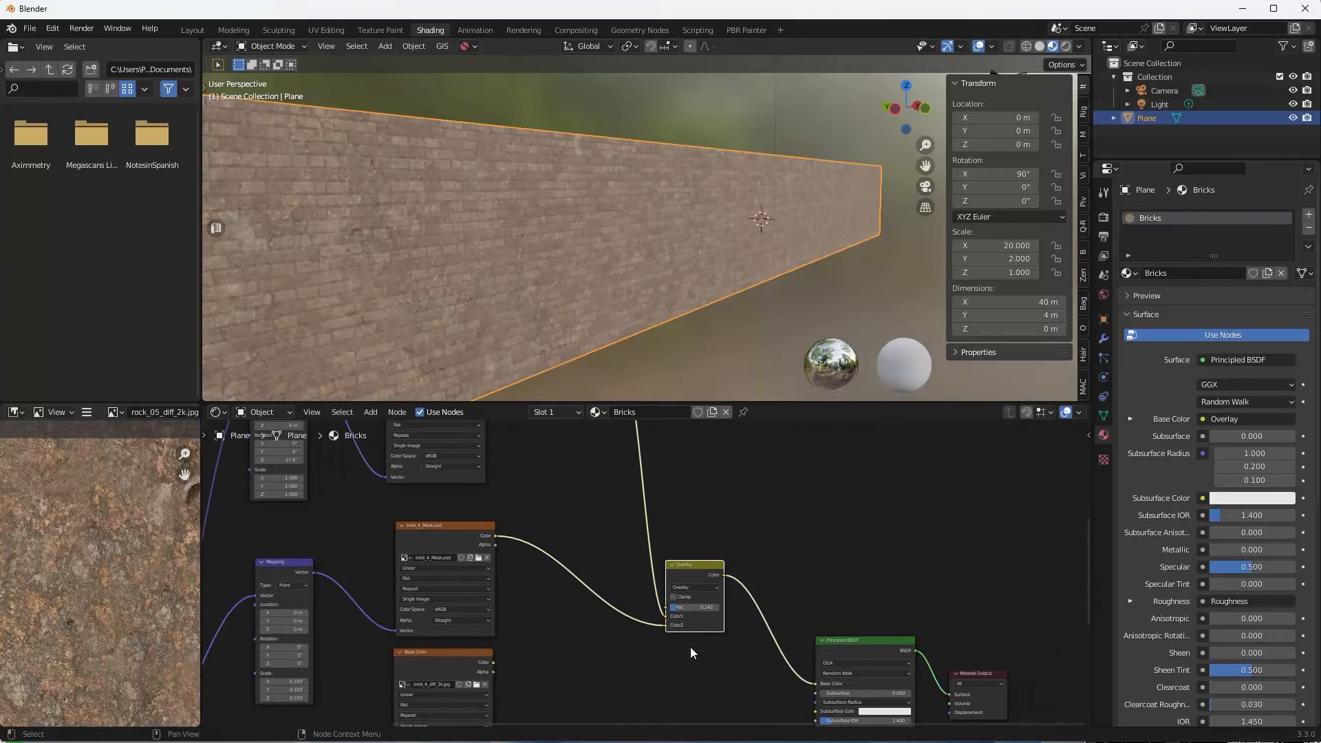
Try Overlay Fac values from 0.383 down to 0.125, settling around 0.2–0.25 while checking the wall.
scroll(647, 345, "up", 1)
middle_click_drag(656, 303, 638, 303)
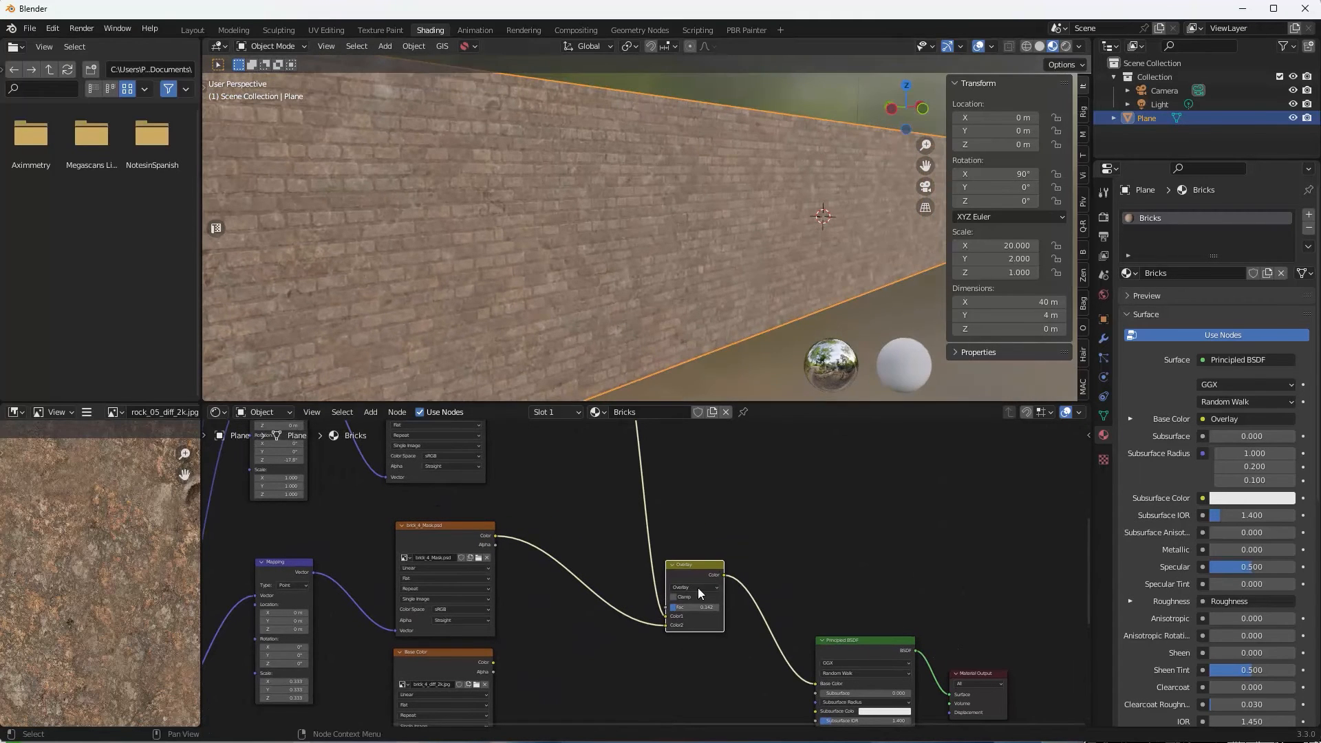
left_click_drag(694, 607, 712, 607)
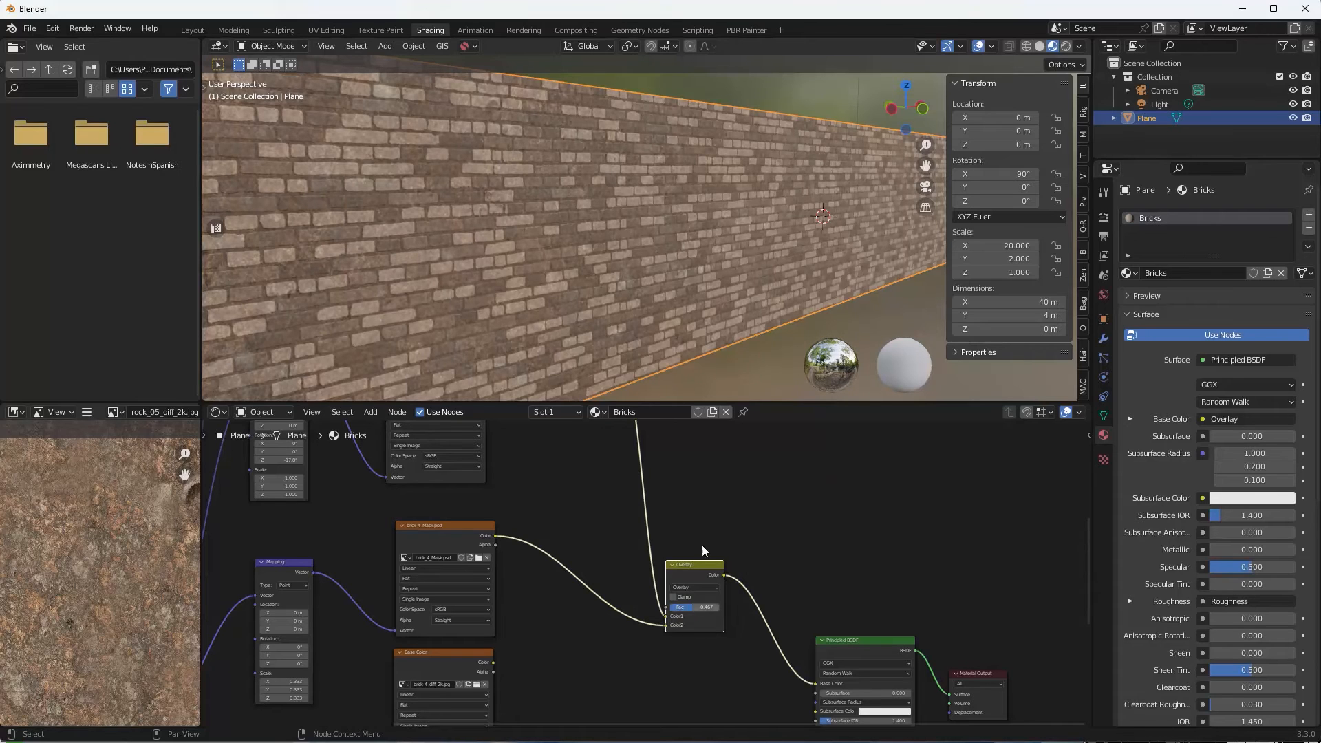
scroll(725, 278, "up", 3)
middle_click_drag(724, 278, 715, 282)
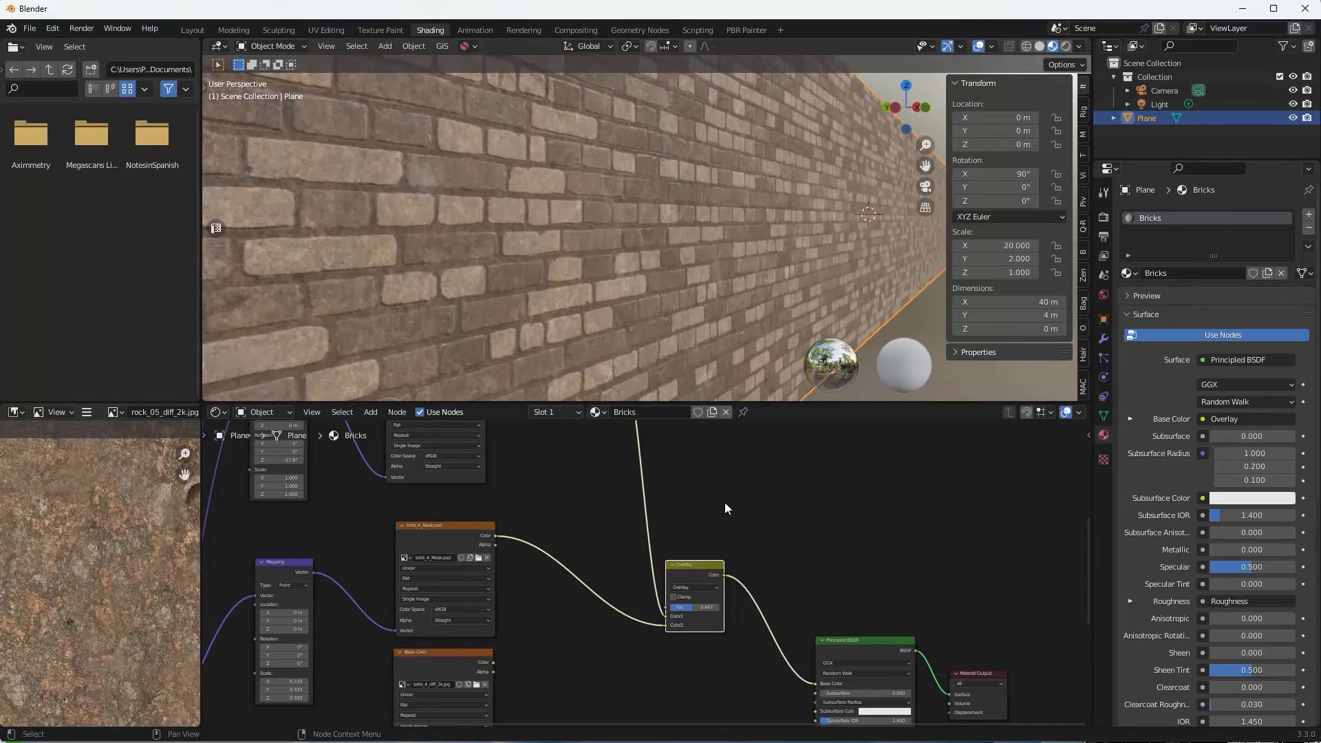
left_click_drag(686, 607, 686, 607)
scroll(642, 258, "up", 5)
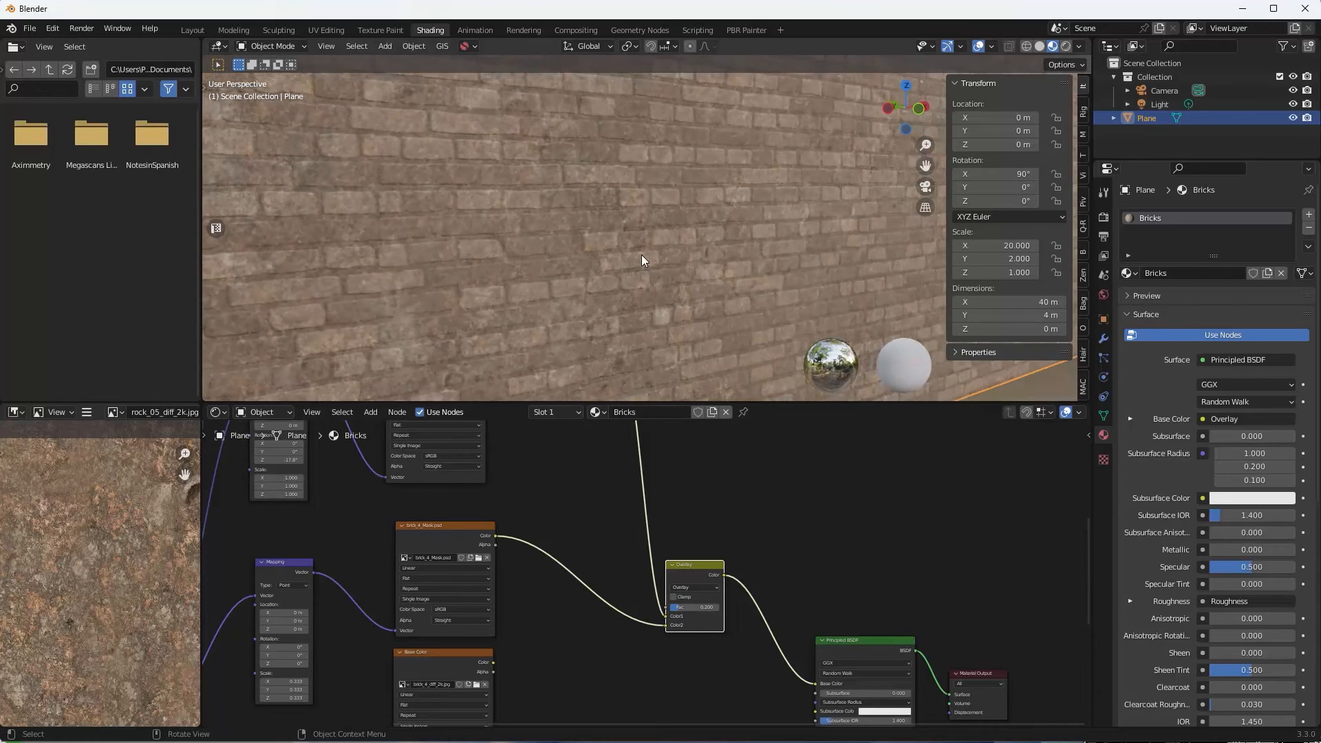
scroll(641, 254, "down", 5)
scroll(642, 253, "up", 3)
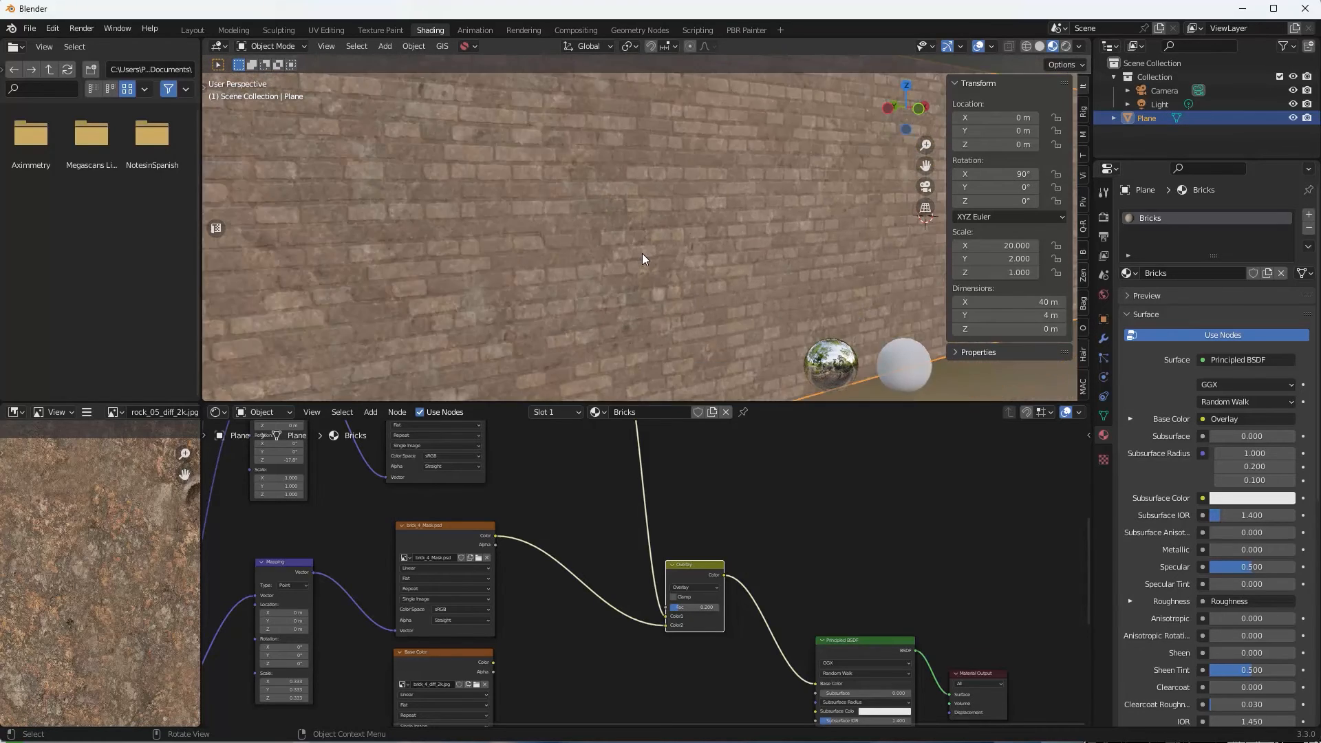
scroll(642, 255, "down", 5)
scroll(644, 256, "up", 6)
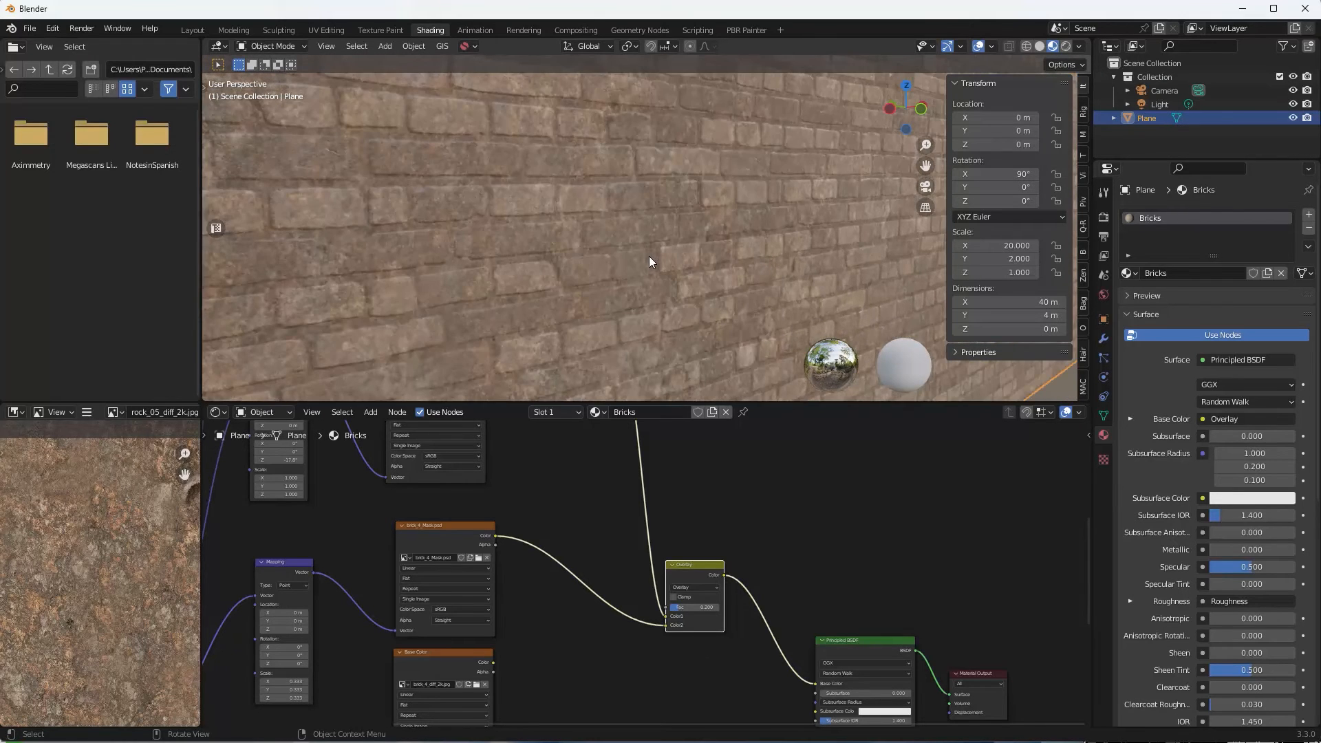
scroll(482, 217, "up", 3)
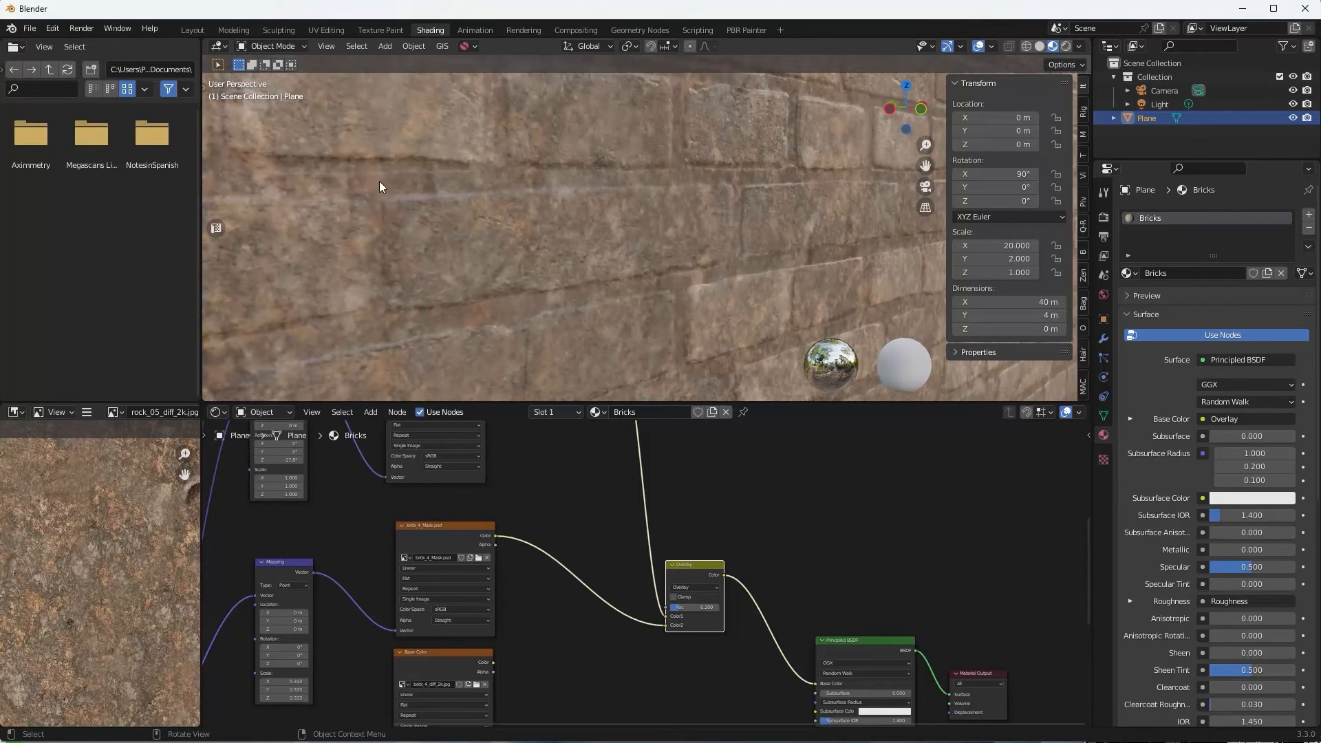
scroll(584, 208, "down", 5)
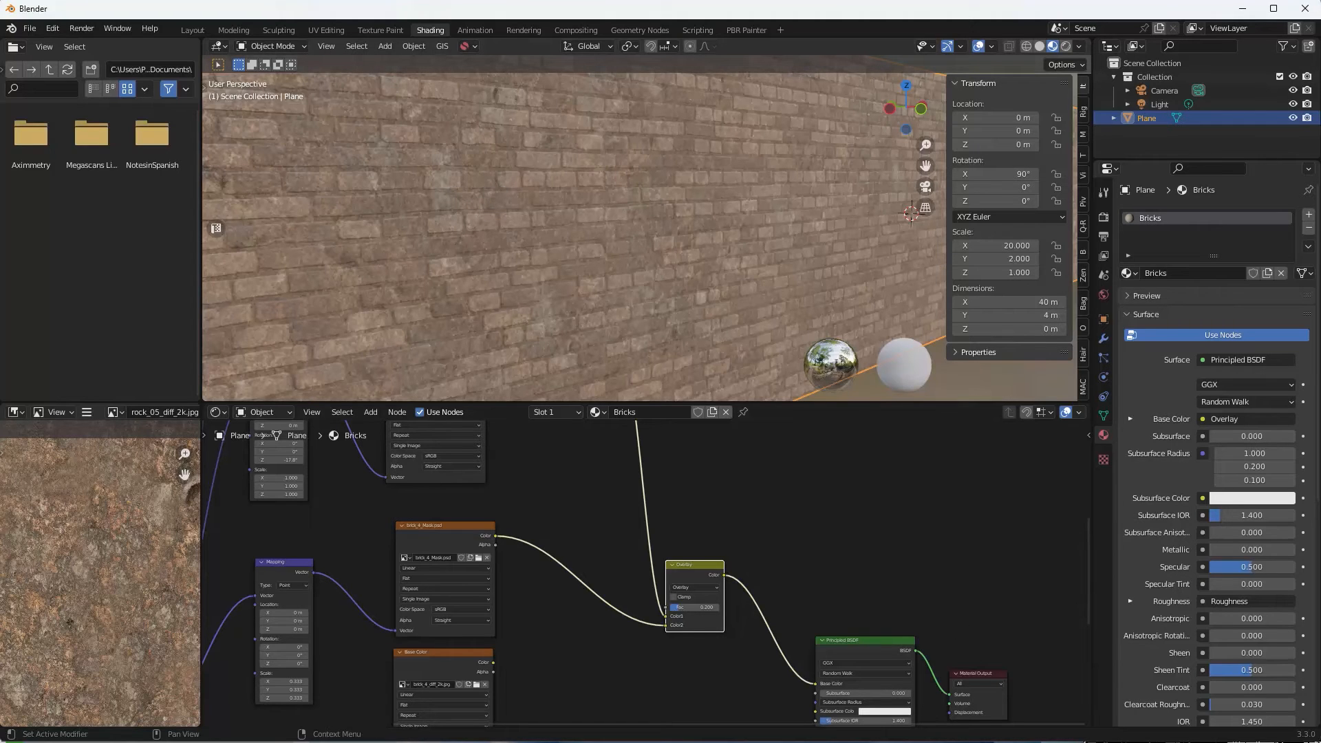
In Photoshop, hide the grey-toned brick layer copy and select the plain white brick layer.
key("alt+Tab")
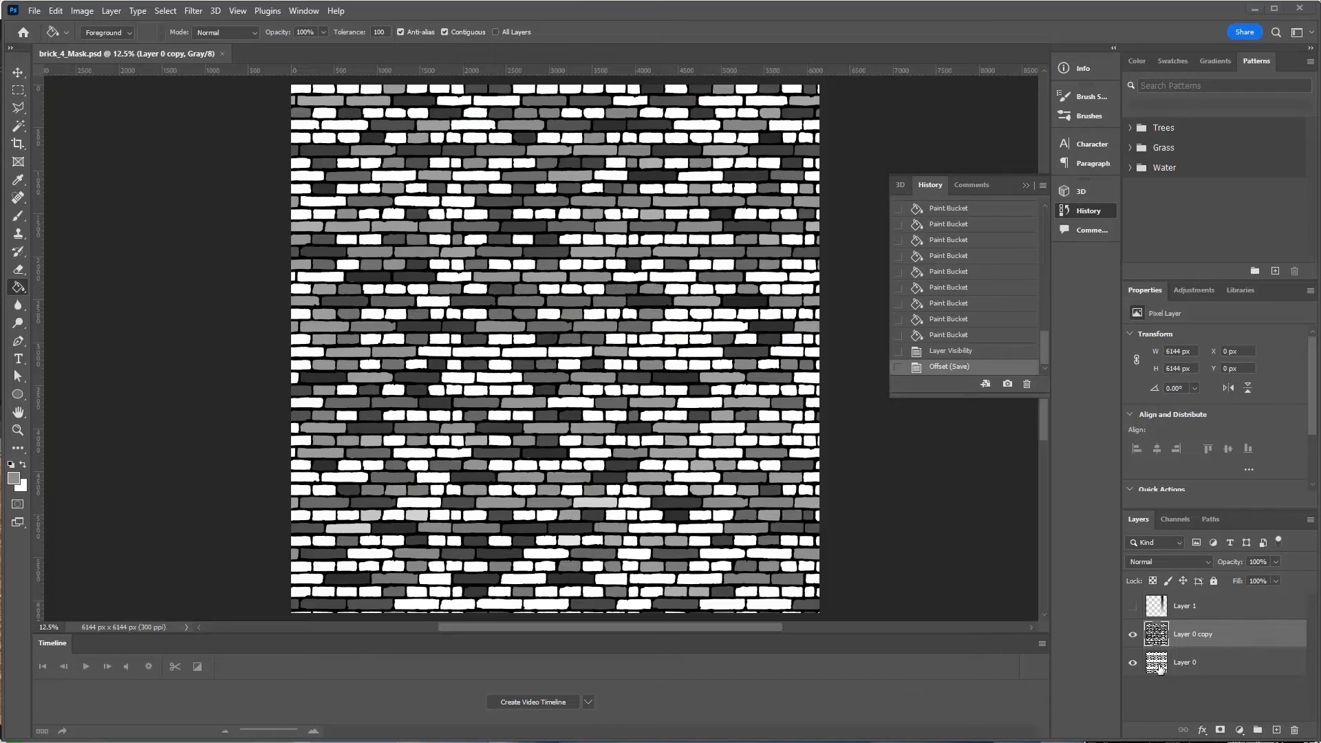
left_click(1132, 640)
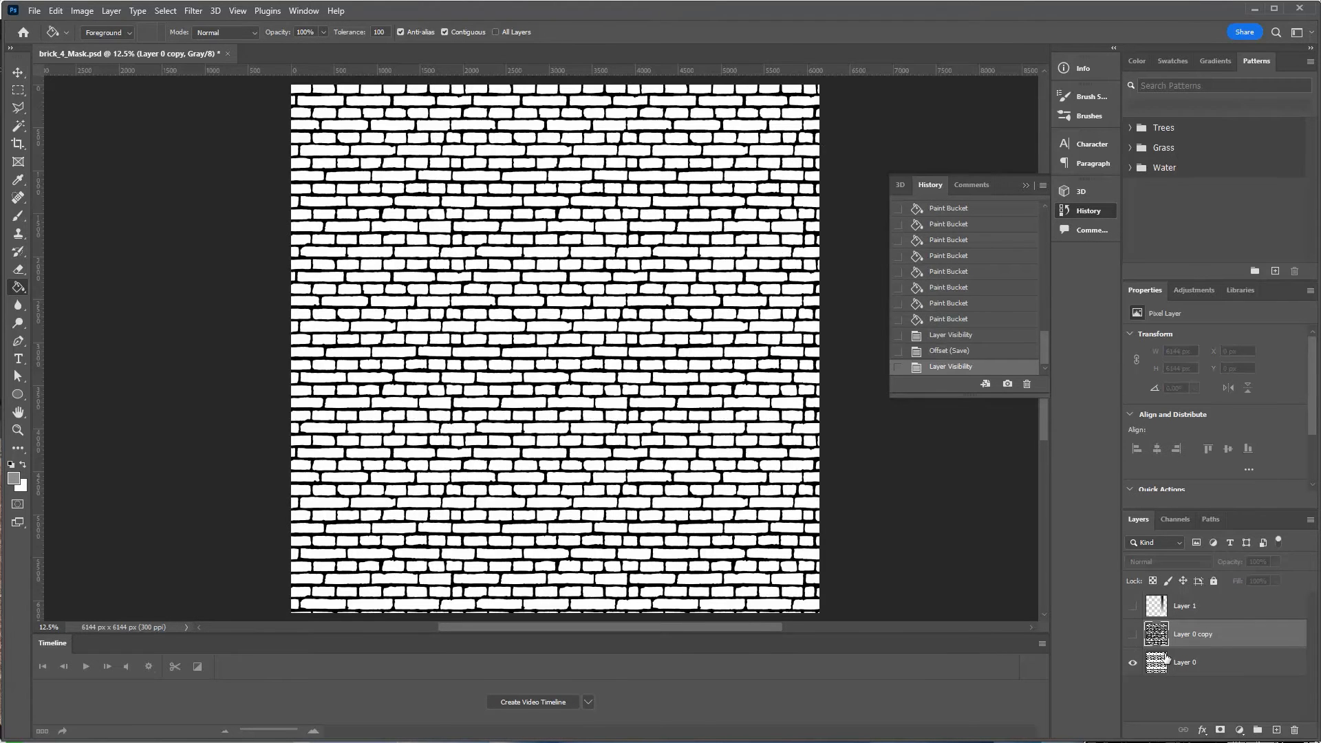
left_click(1166, 662)
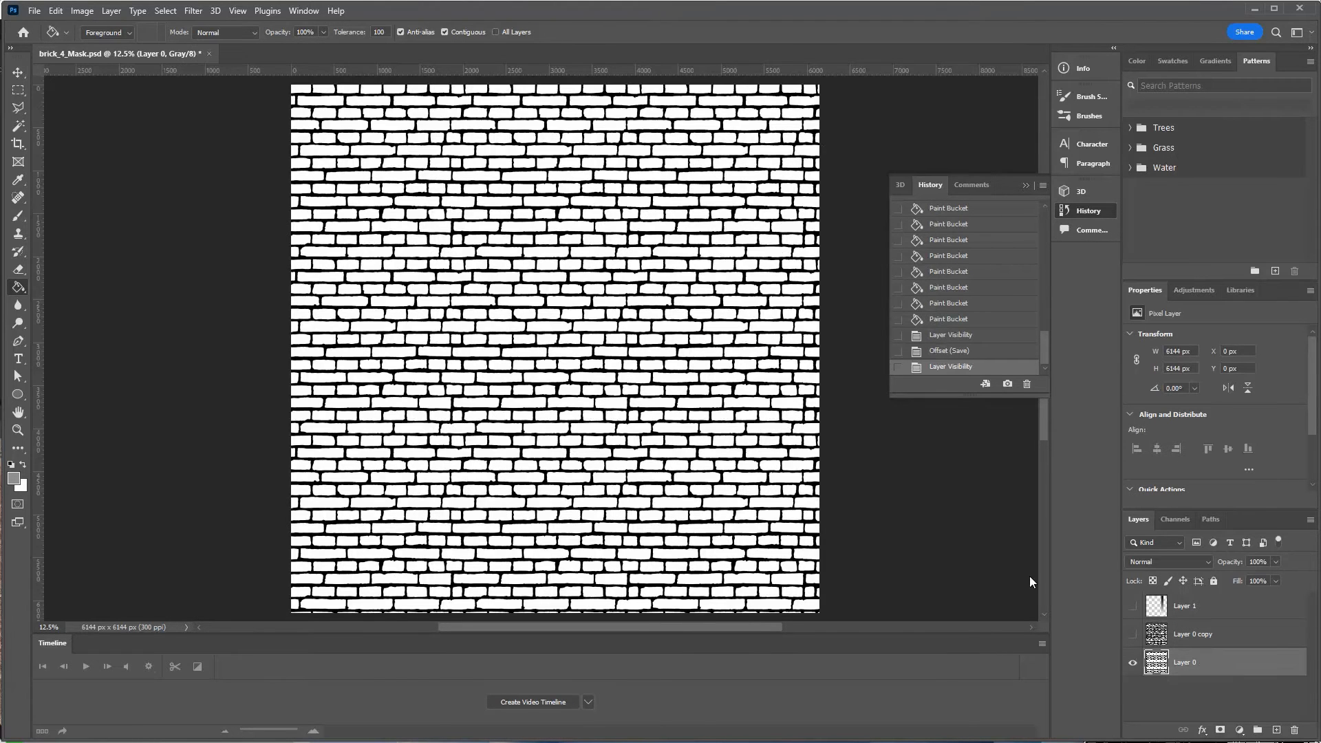
Save a JPEG copy named brick_4_Mask.jpg and drag it into Blender as an image node.
left_click(33, 11)
left_click(88, 178)
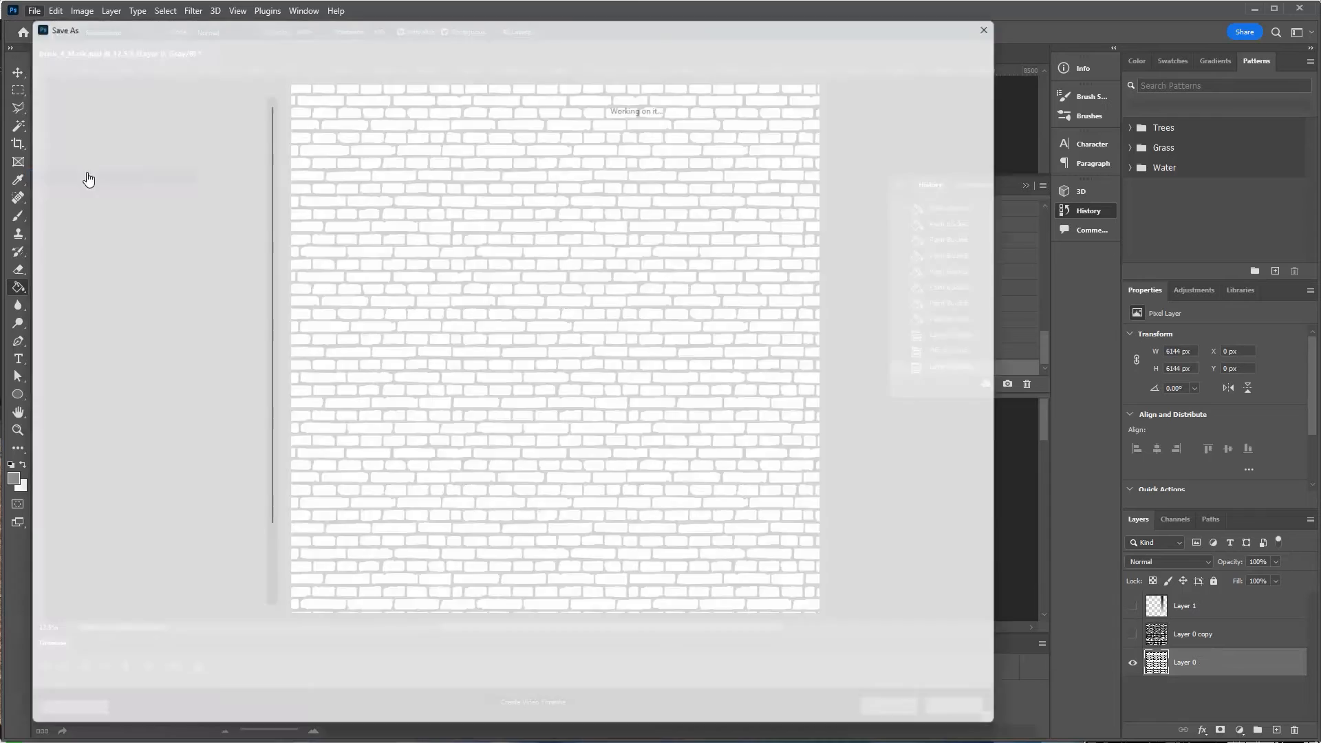
left_click(172, 651)
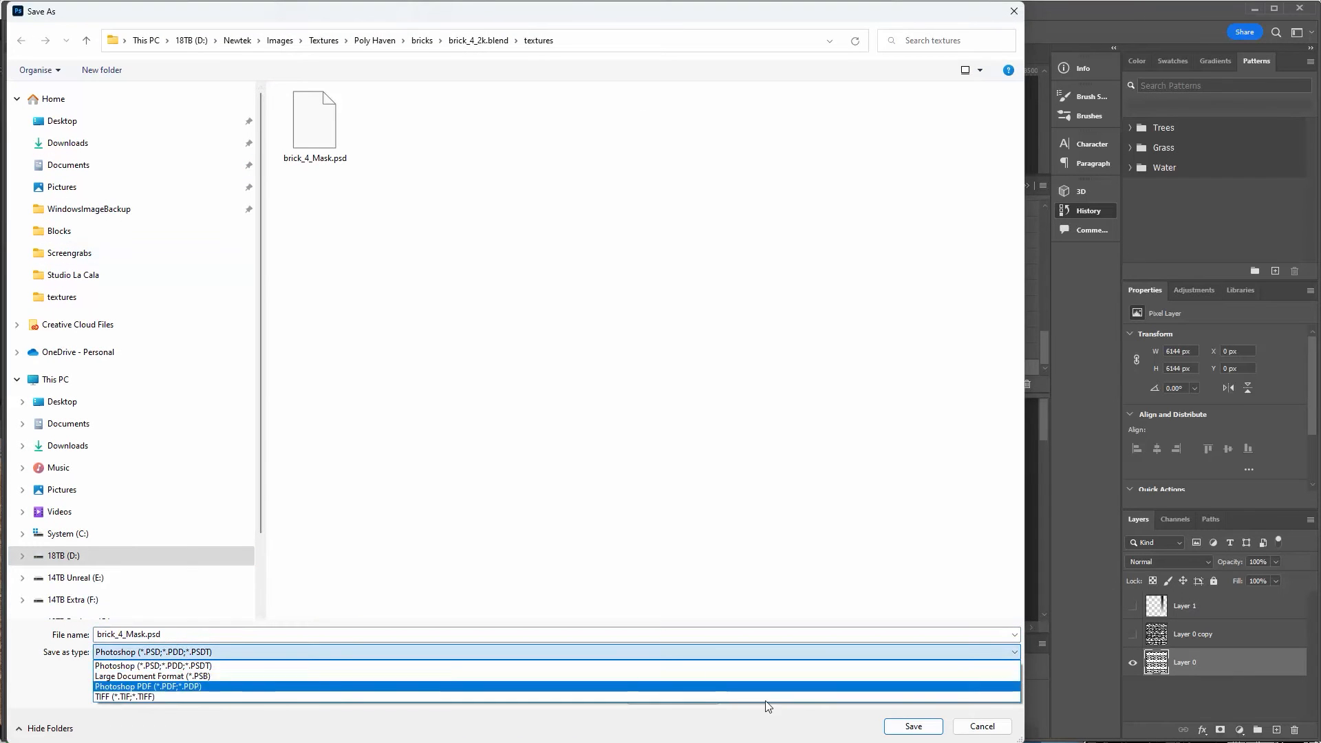
left_click(835, 588)
left_click(662, 670)
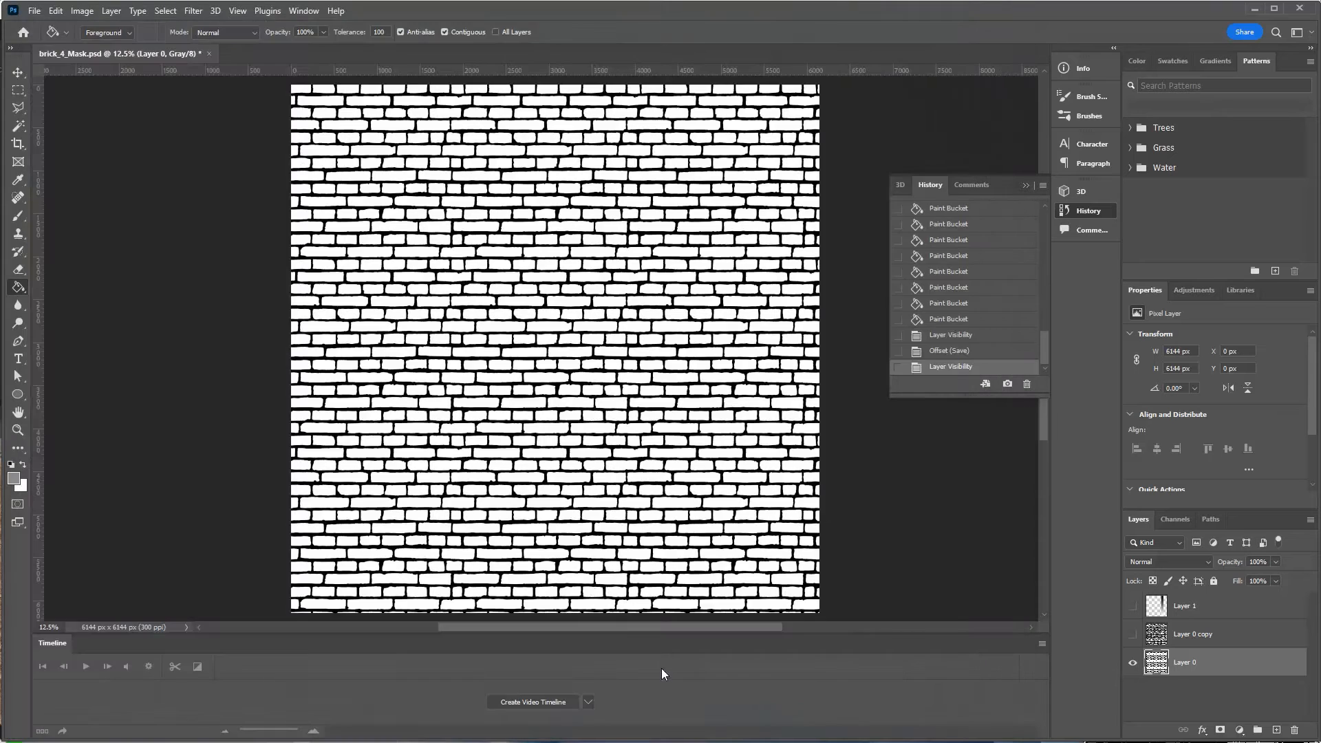
left_click(172, 651)
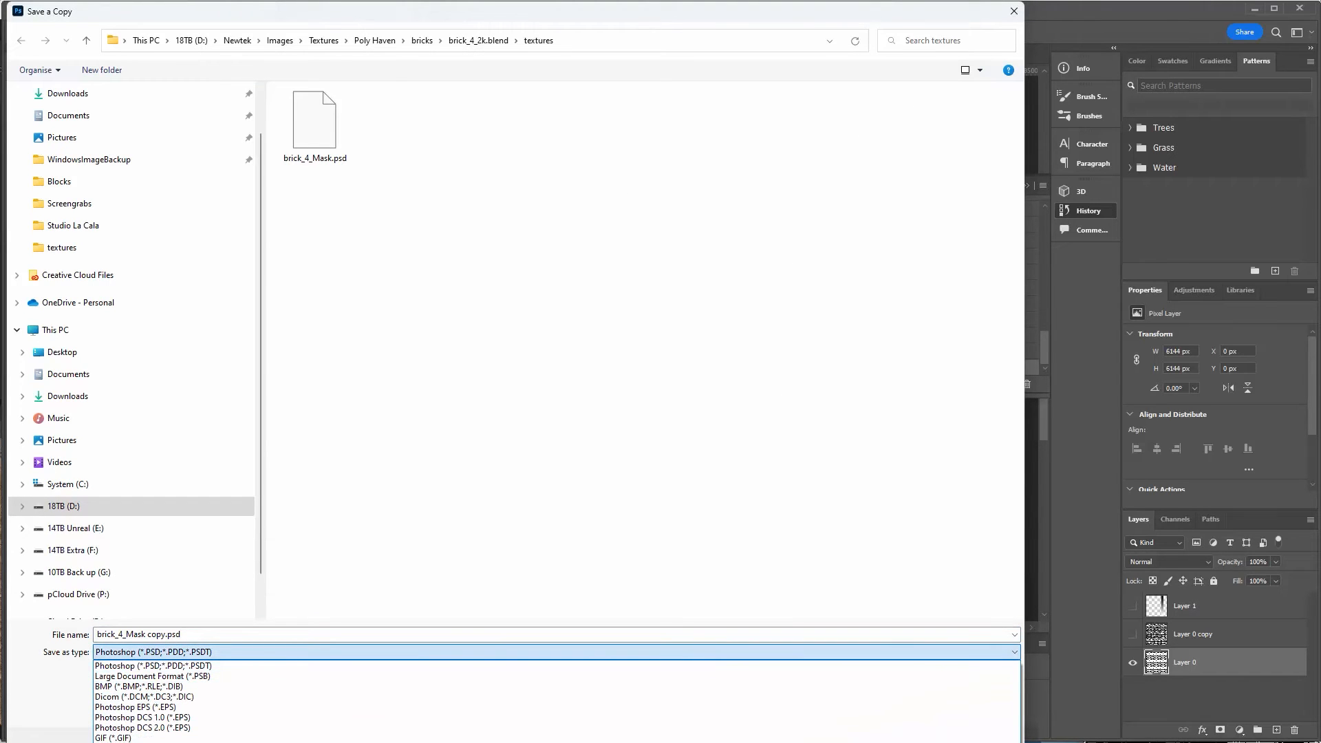
left_click(141, 742)
left_click(156, 635)
left_click_drag(148, 635, 157, 636)
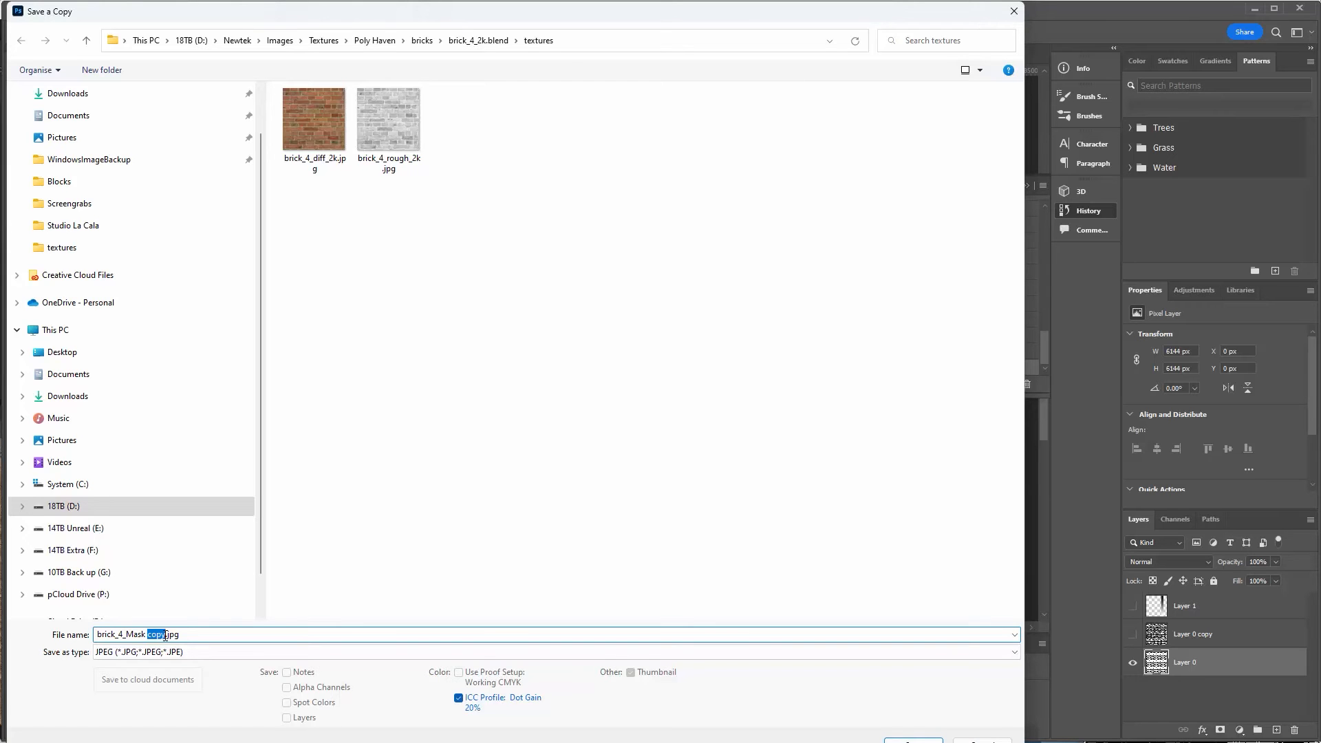
key("BackSpace")
key("Return")
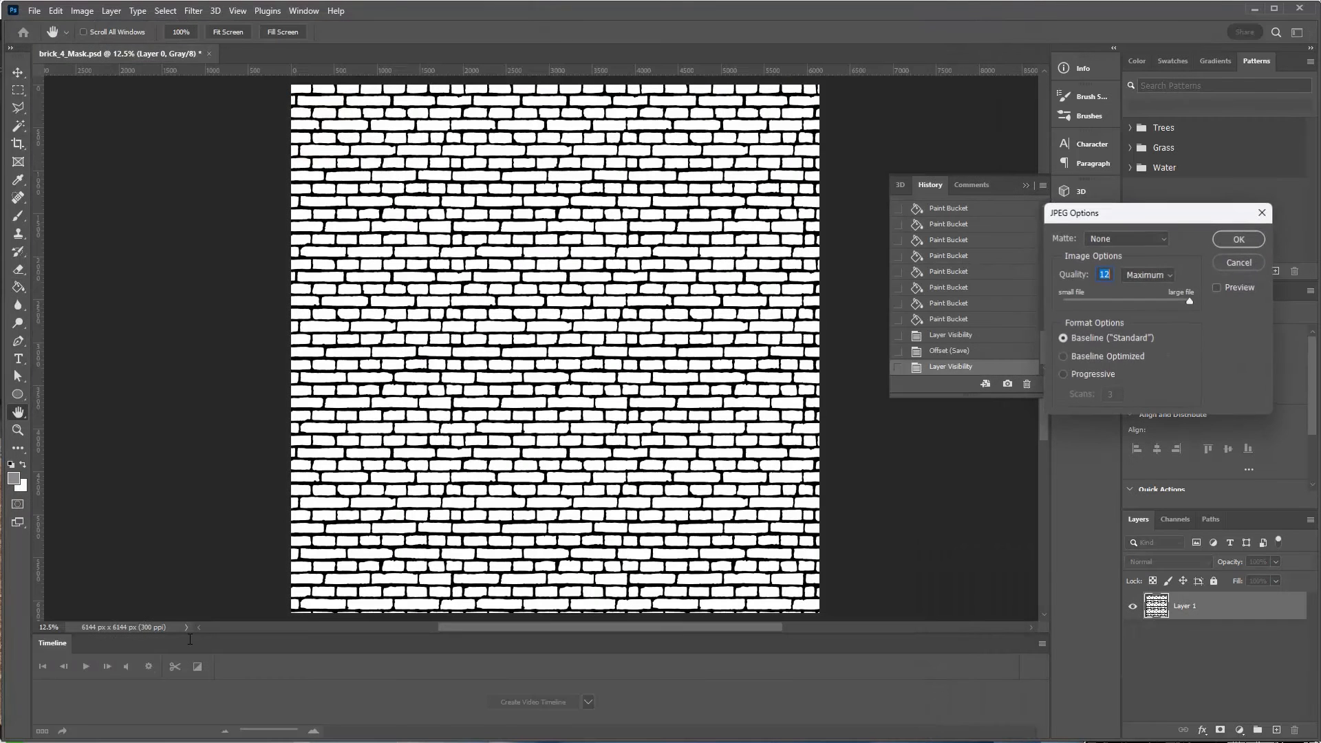
left_click(1238, 239)
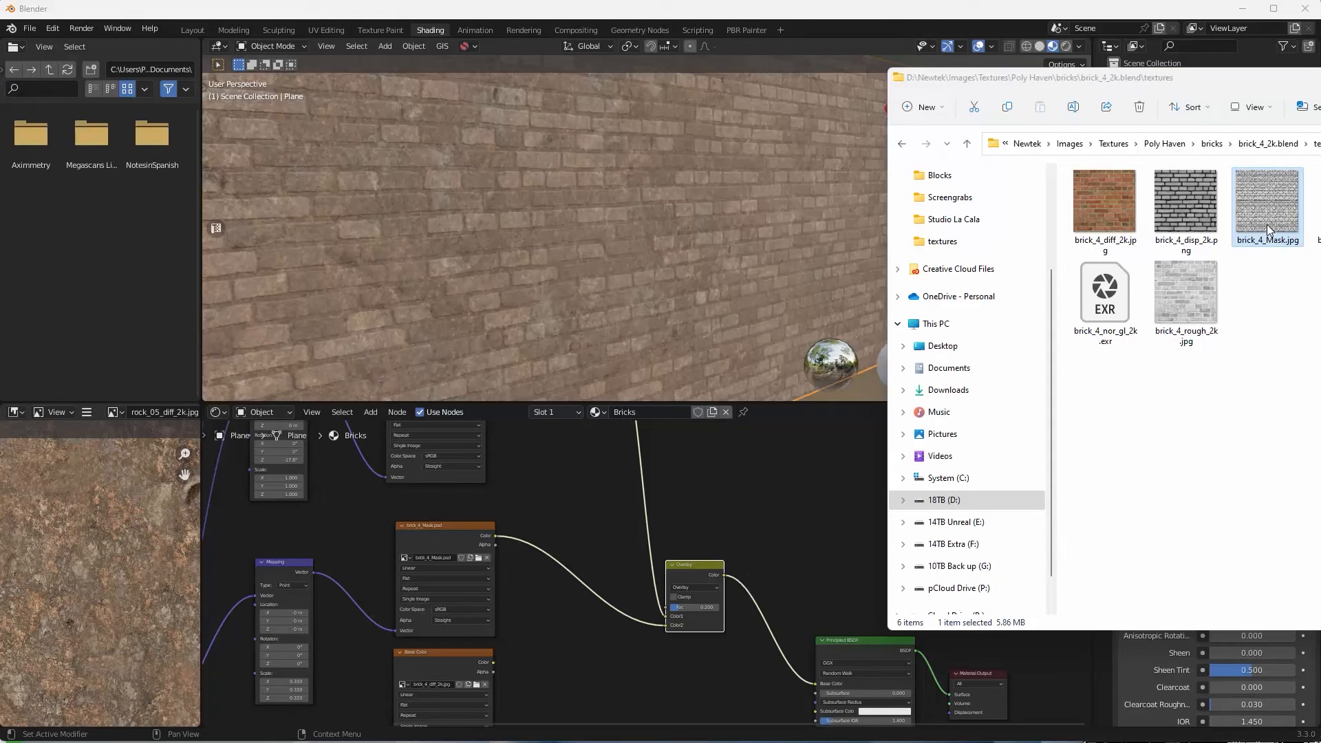
left_click_drag(1266, 225, 766, 462)
Back in Blender, move the rock_05_diff_2k.jpg texture node upward to make room.
left_click(921, 12)
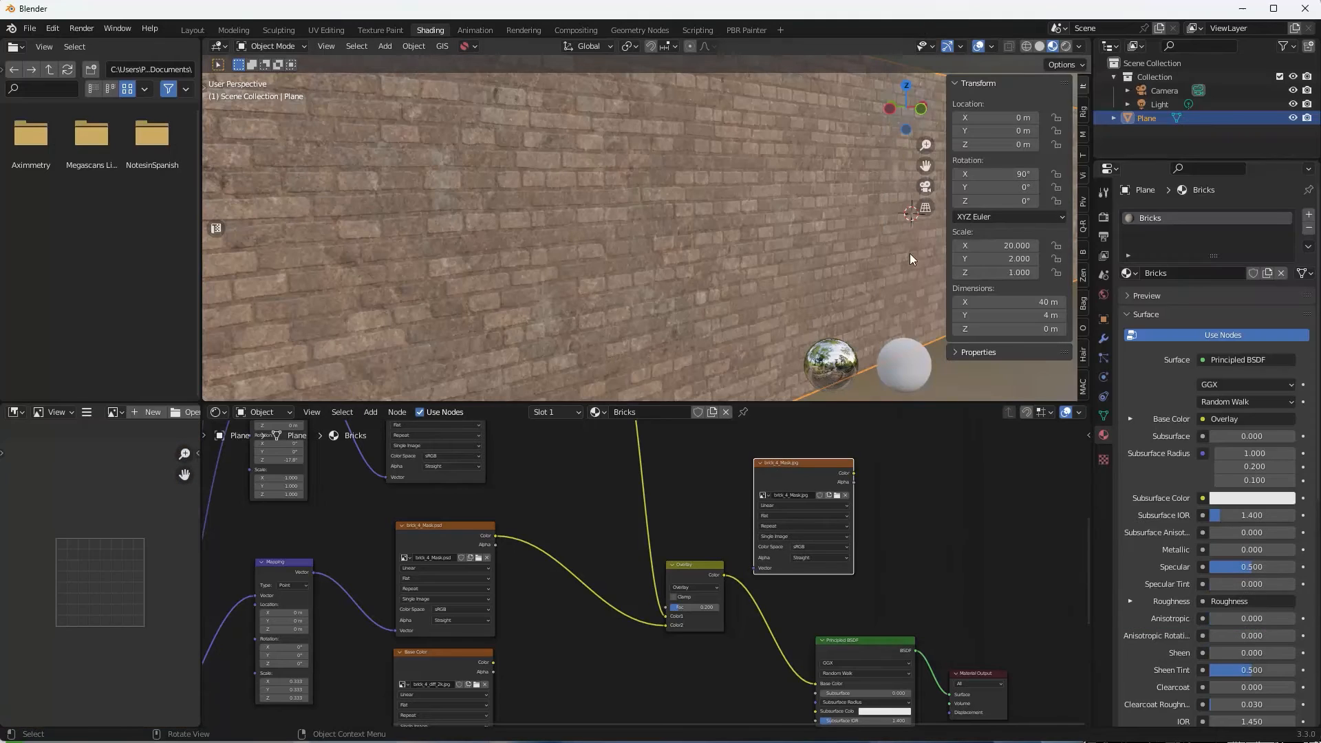
middle_click_drag(940, 517, 1001, 634)
scroll(789, 477, "down", 6)
scroll(785, 476, "down", 2)
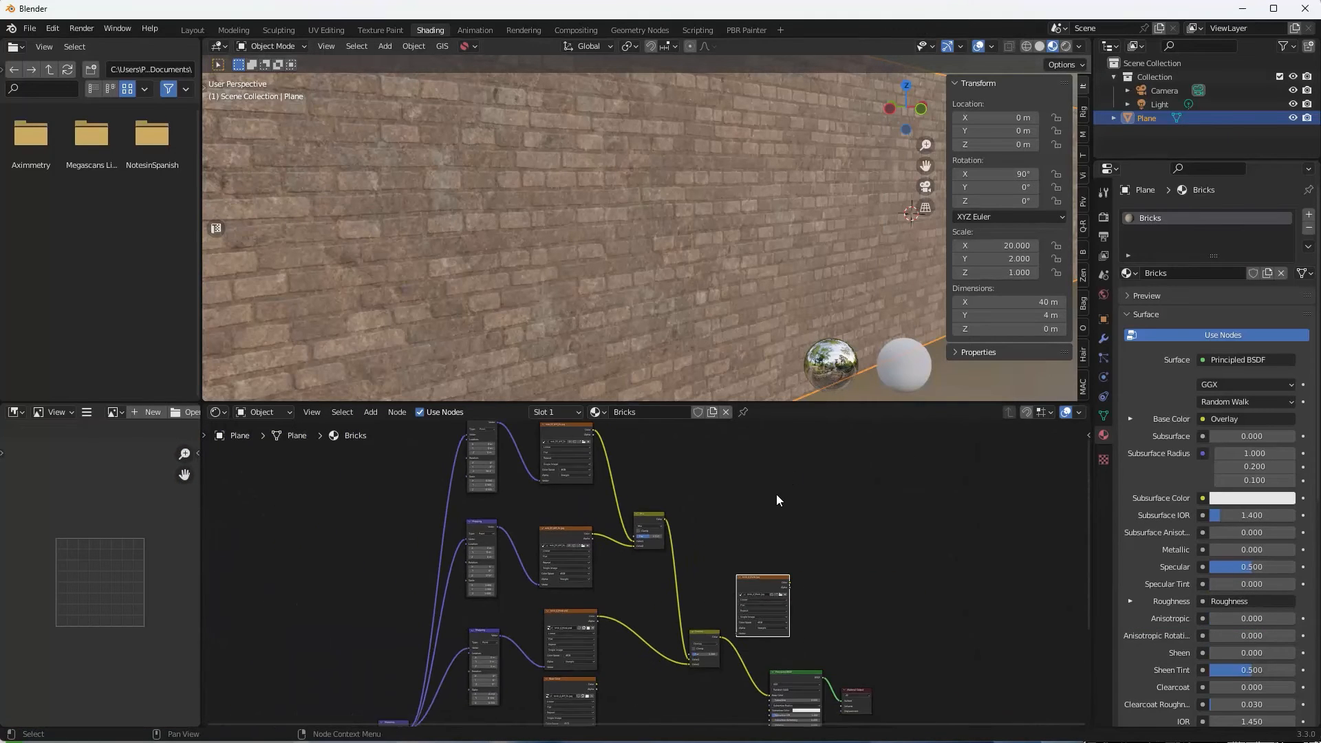
middle_click_drag(776, 494, 840, 548)
left_click_drag(640, 581, 639, 546)
Preview the new mask node and place the brick_4_Mask.jpg node above the psd mask.
left_click(819, 637)
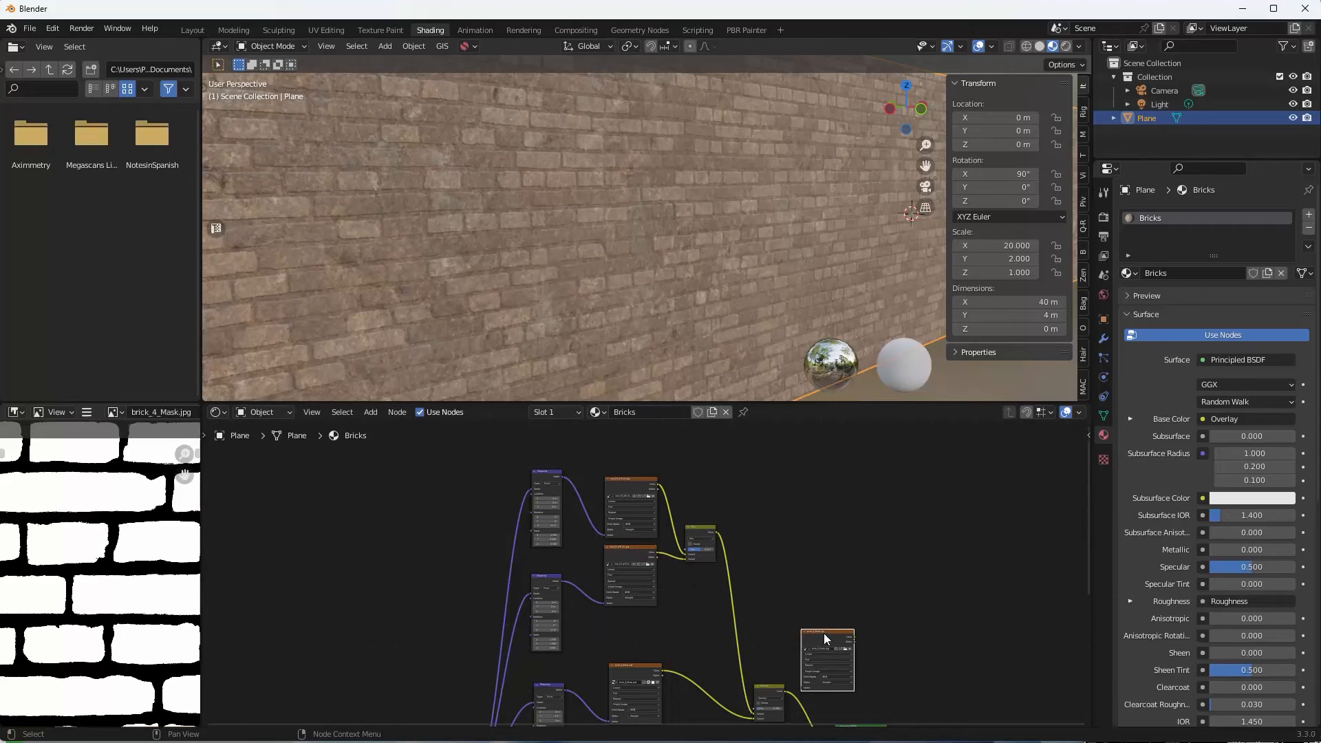
middle_click_drag(839, 507, 818, 430)
scroll(890, 716, "up", 1)
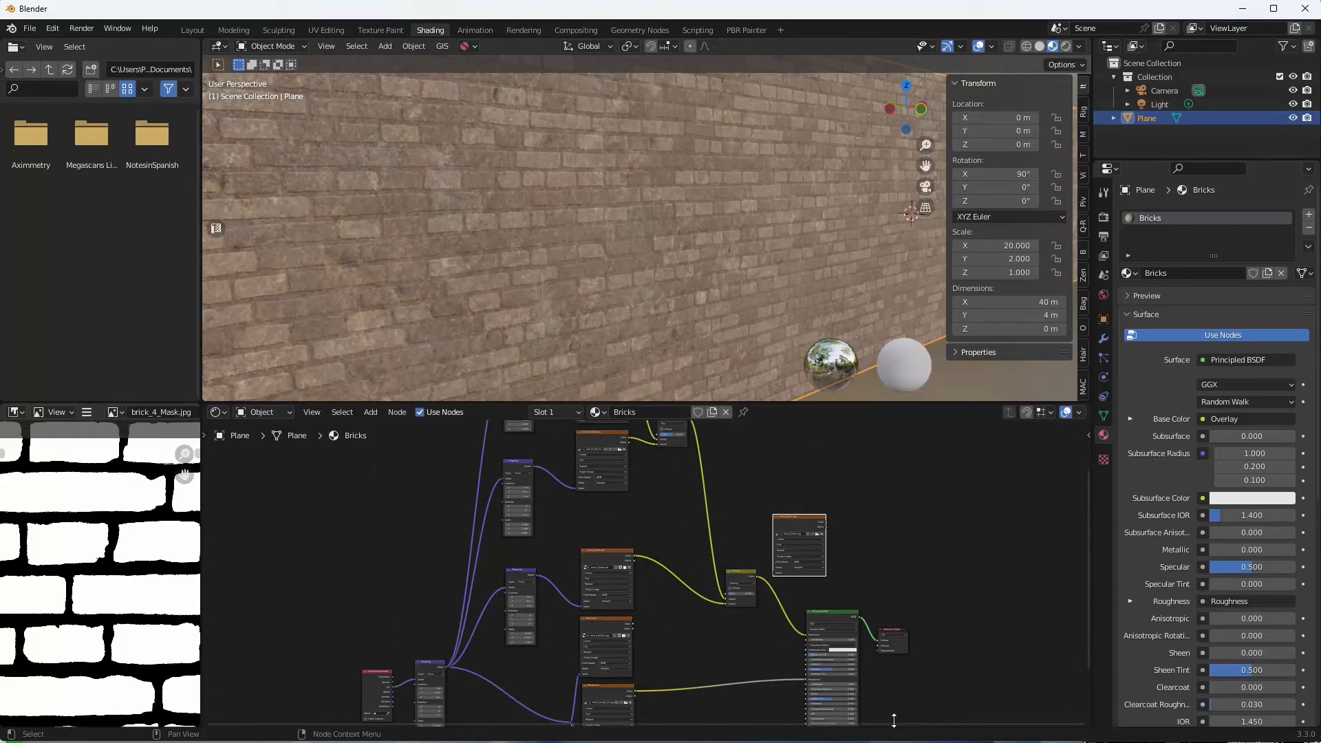
scroll(896, 534, "up", 1)
scroll(690, 525, "up", 1)
scroll(613, 480, "up", 1)
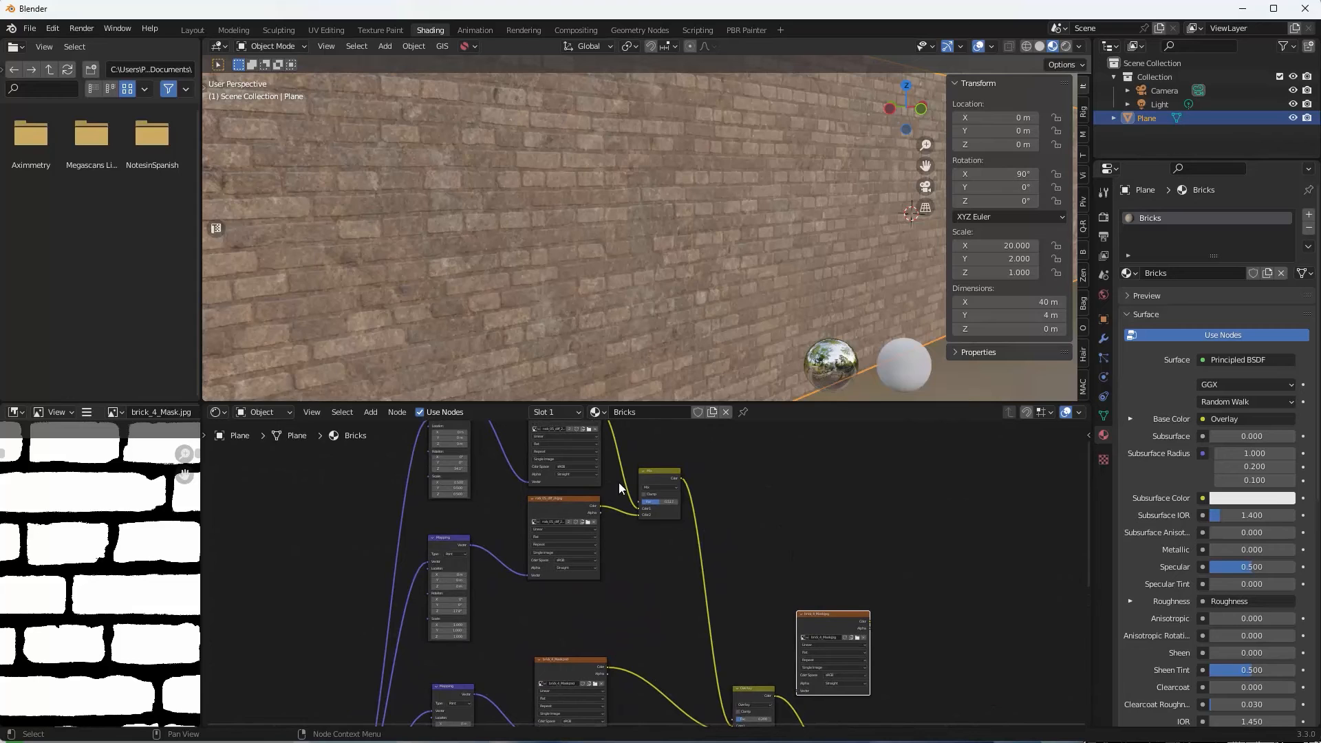
scroll(633, 580, "up", 1)
scroll(633, 580, "up", 2)
middle_click_drag(628, 575, 585, 444)
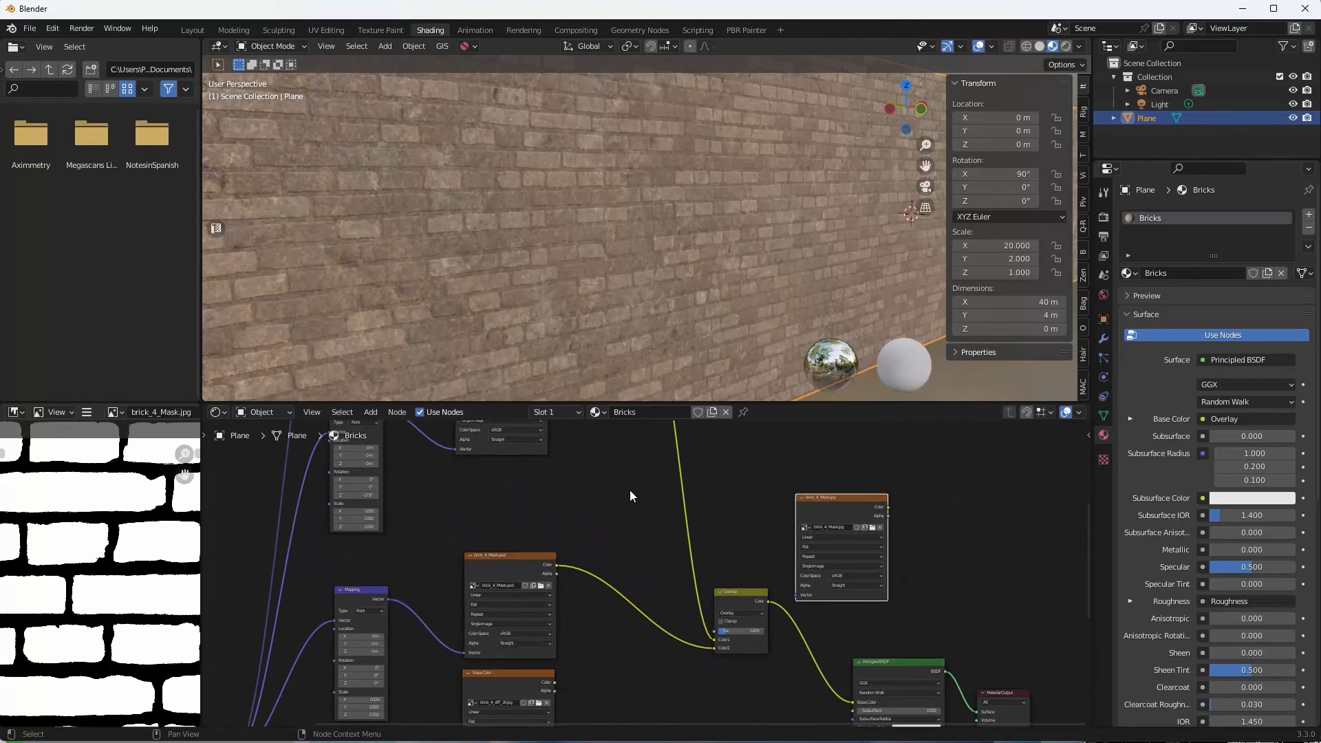
scroll(632, 496, "up", 1)
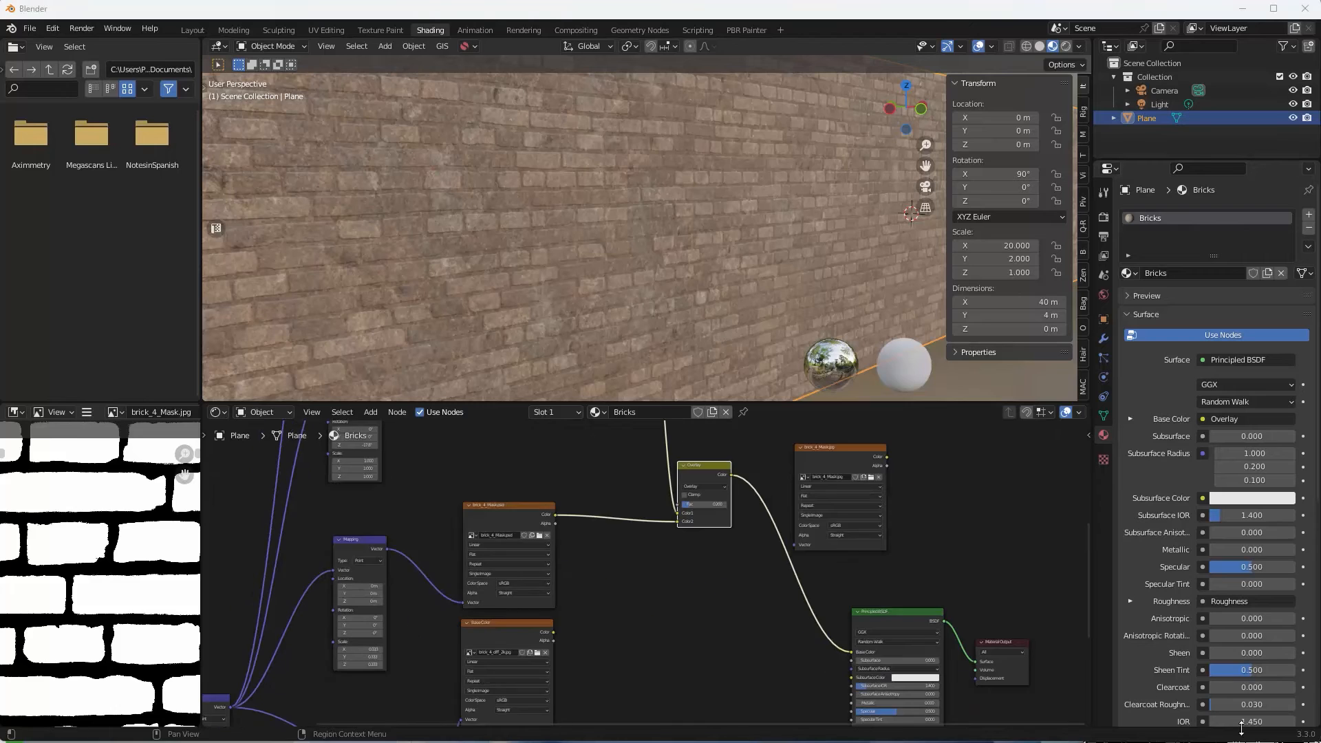
middle_click_drag(747, 636, 833, 733)
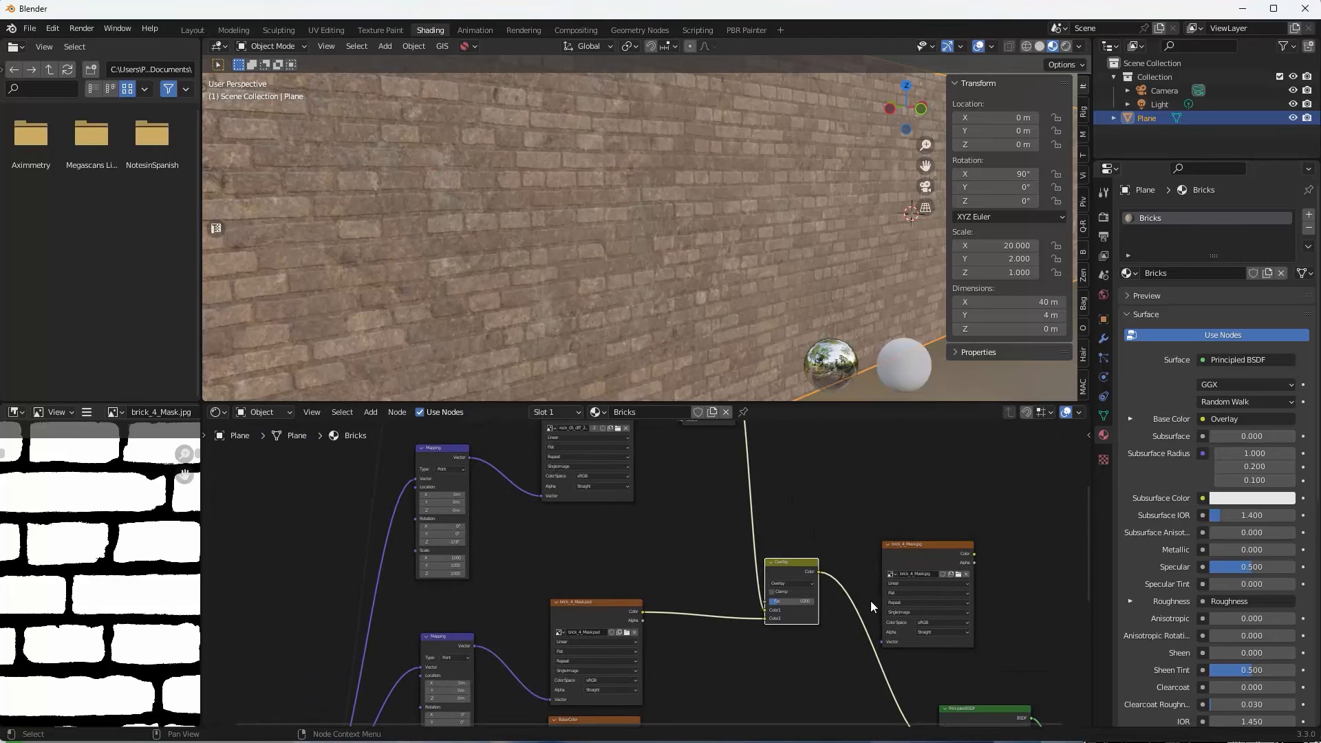
middle_click_drag(700, 537, 720, 612)
left_click_drag(616, 471, 619, 464)
left_click_drag(932, 618, 658, 593)
Preview the brick_4_Mask.psd node and align the jpg mask node with it.
middle_click_drag(725, 553, 780, 476)
scroll(778, 619, "up", 4)
middle_click_drag(779, 653, 734, 664)
scroll(770, 533, "down", 6)
scroll(770, 589, "down", 1)
scroll(737, 629, "down", 2)
middle_click_drag(733, 598, 738, 557)
scroll(745, 643, "up", 3)
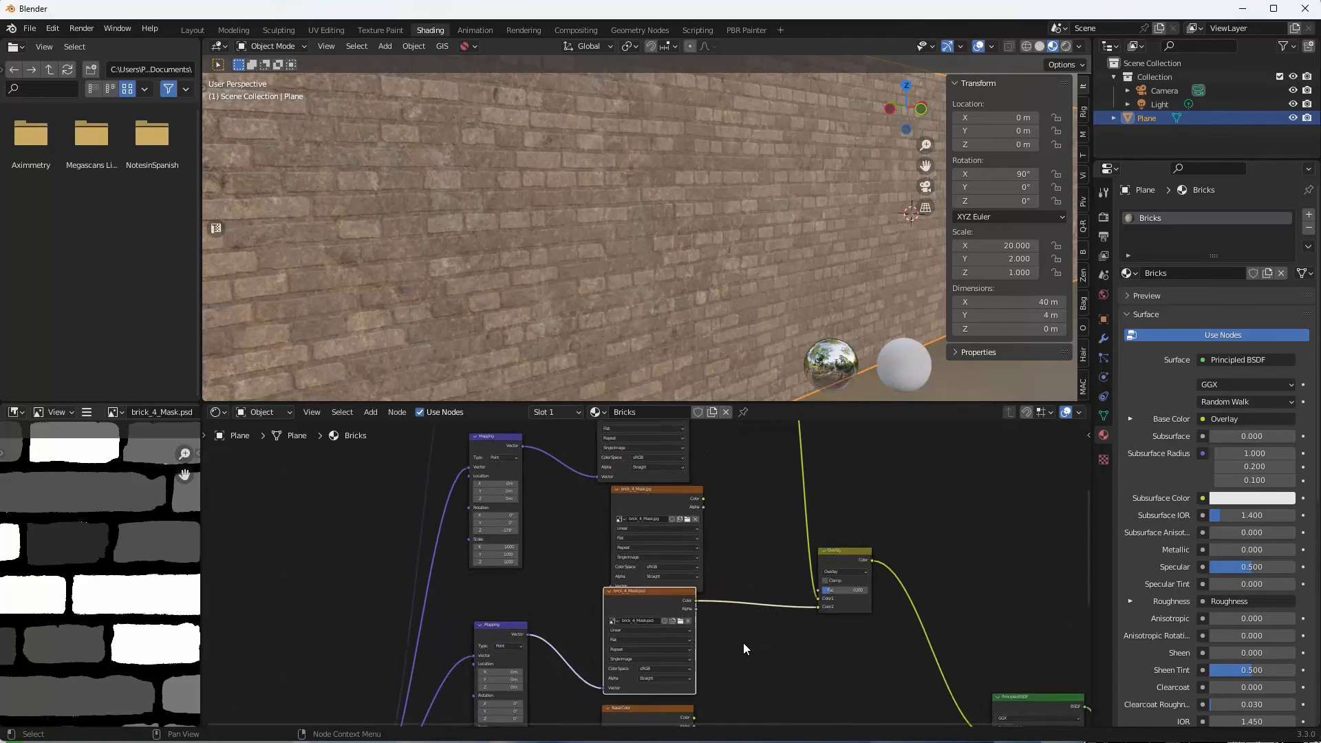
left_click(654, 609)
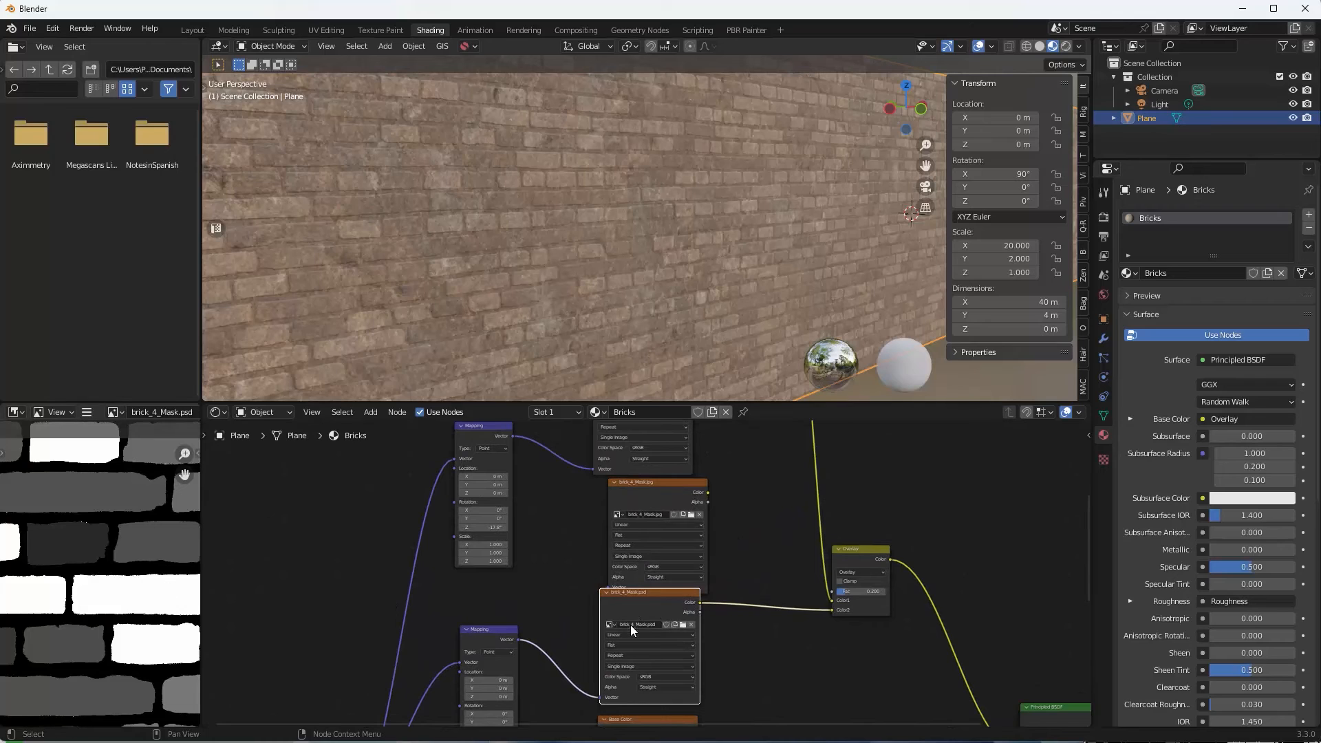
middle_click_drag(762, 625, 778, 587)
left_click_drag(675, 560, 675, 568)
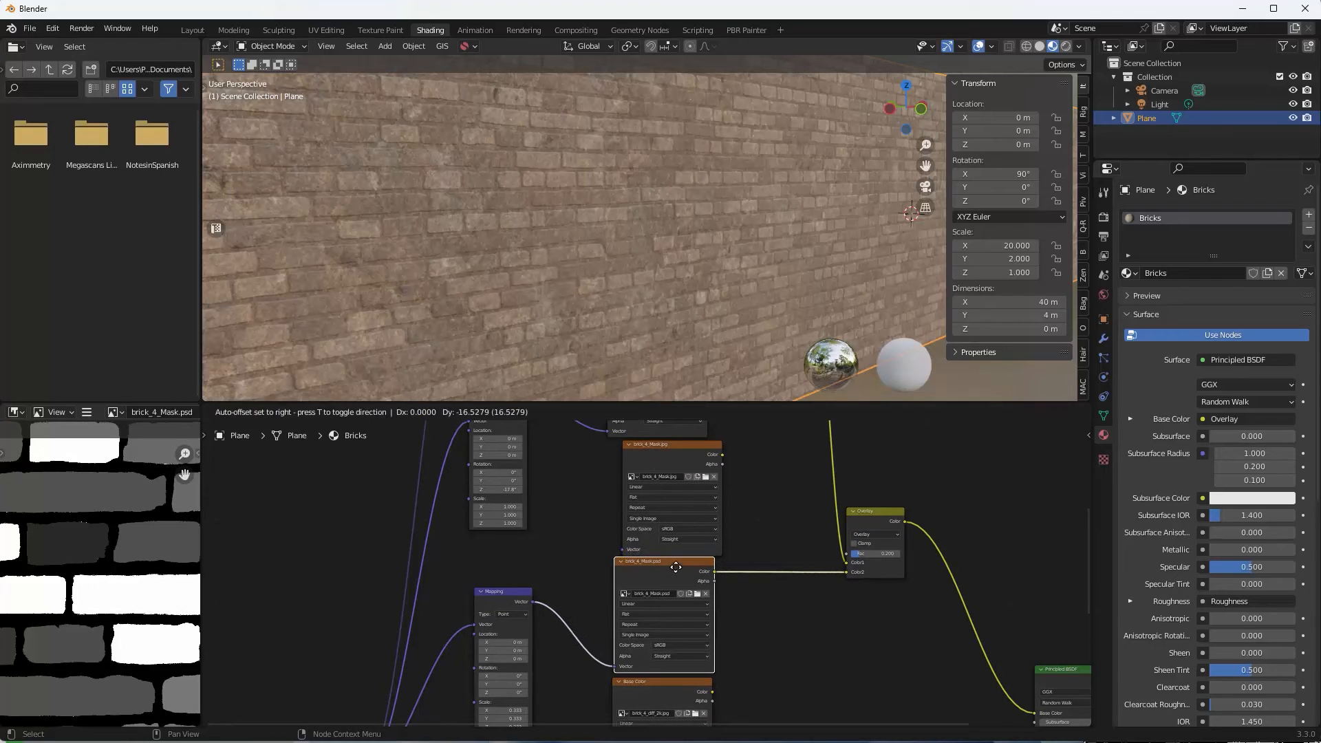
left_click_drag(658, 444, 655, 444)
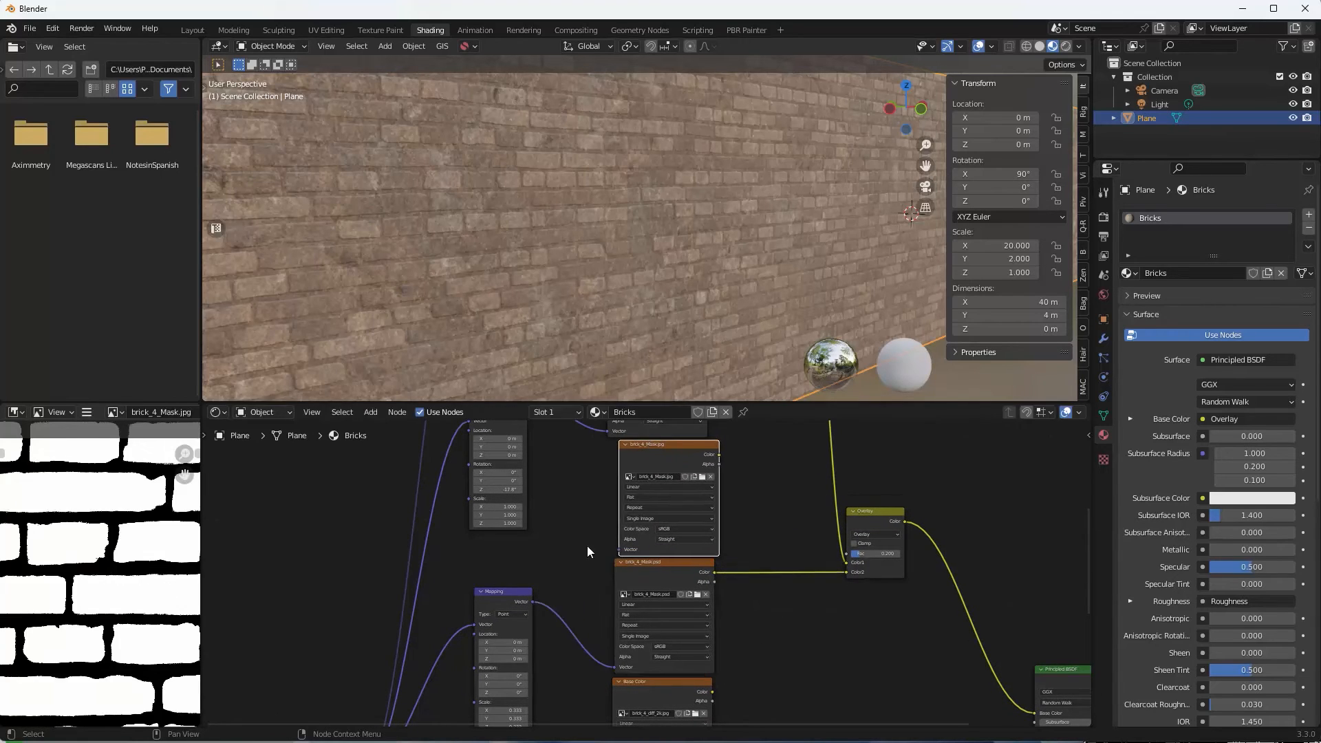
Link the Mapping node's Vector output to the brick_4_Mask.jpg node's Vector input.
left_click_drag(531, 602, 618, 549)
scroll(853, 670, "down", 3)
middle_click_drag(850, 658, 778, 640)
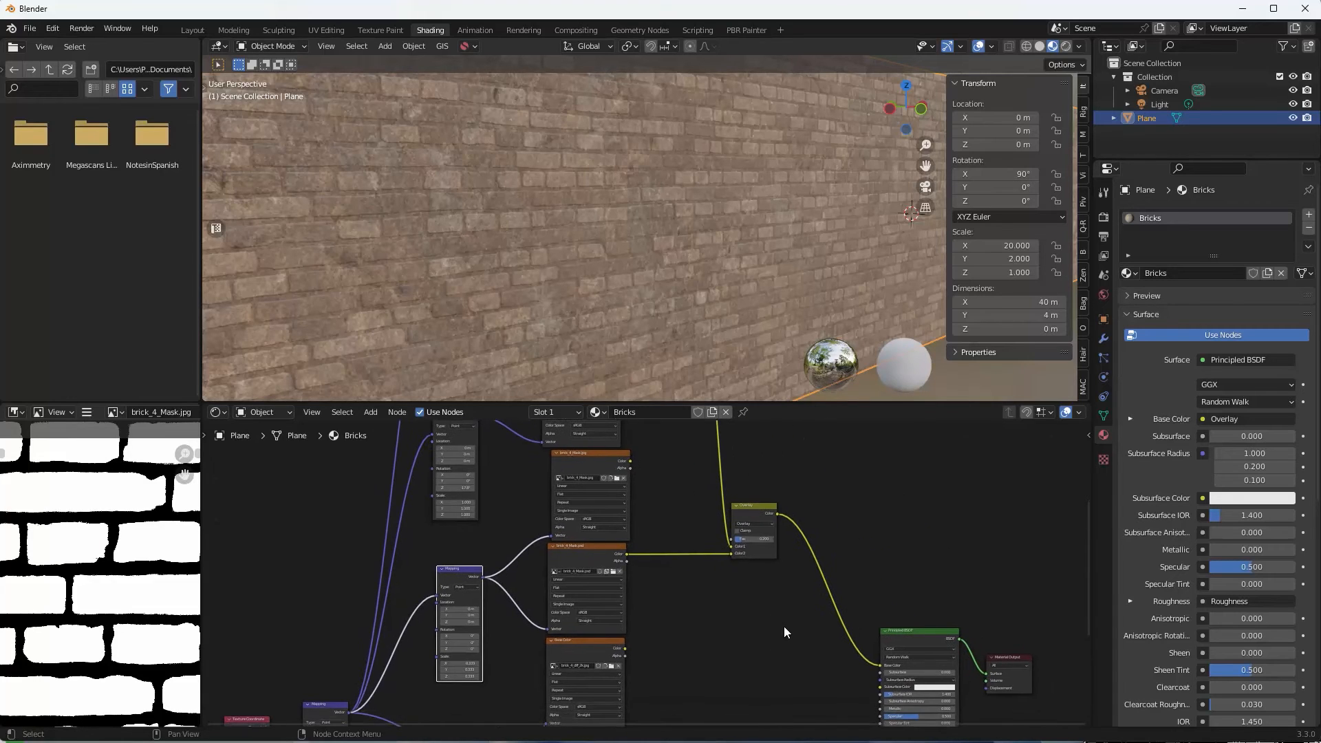
Add a Mix color node below the Overlay node and rearrange the nodes.
key("shift+a")
mouse_move(783, 626)
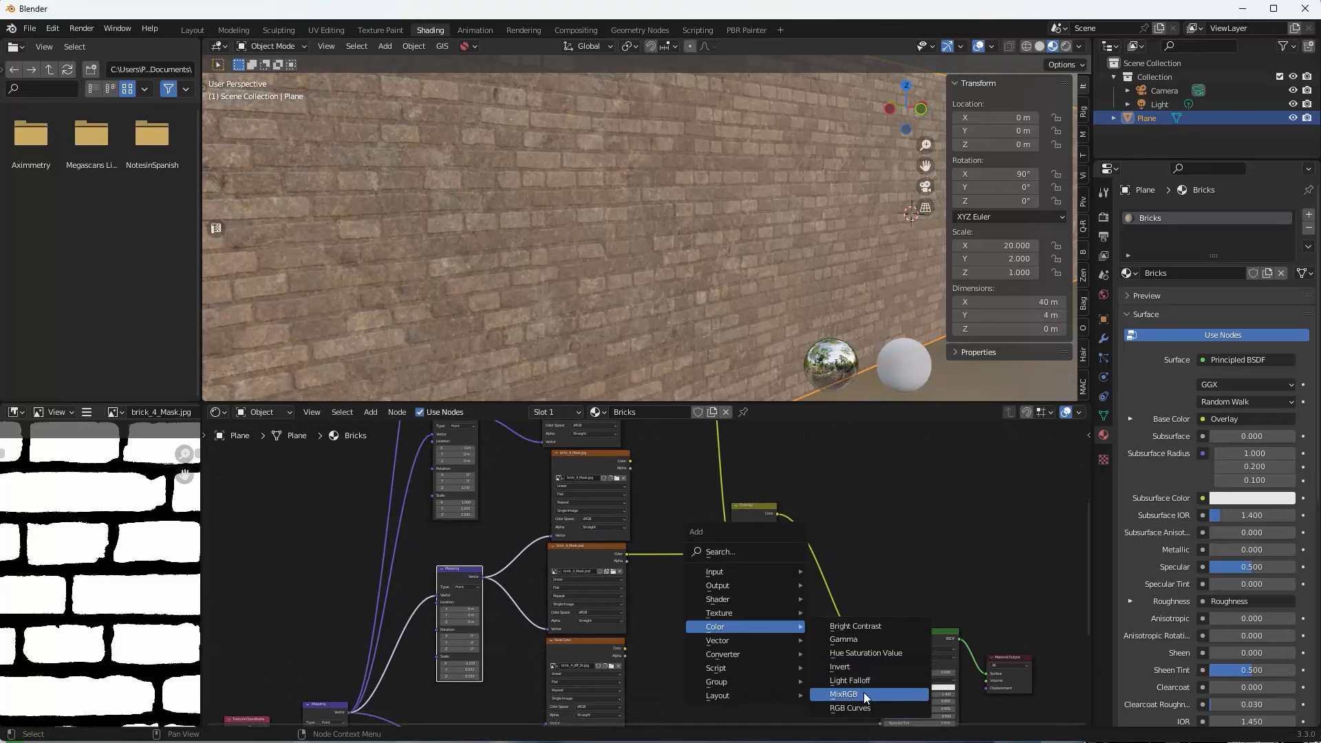
left_click(864, 693)
left_click(762, 621)
left_click_drag(751, 508, 736, 494)
middle_click_drag(684, 565, 654, 561)
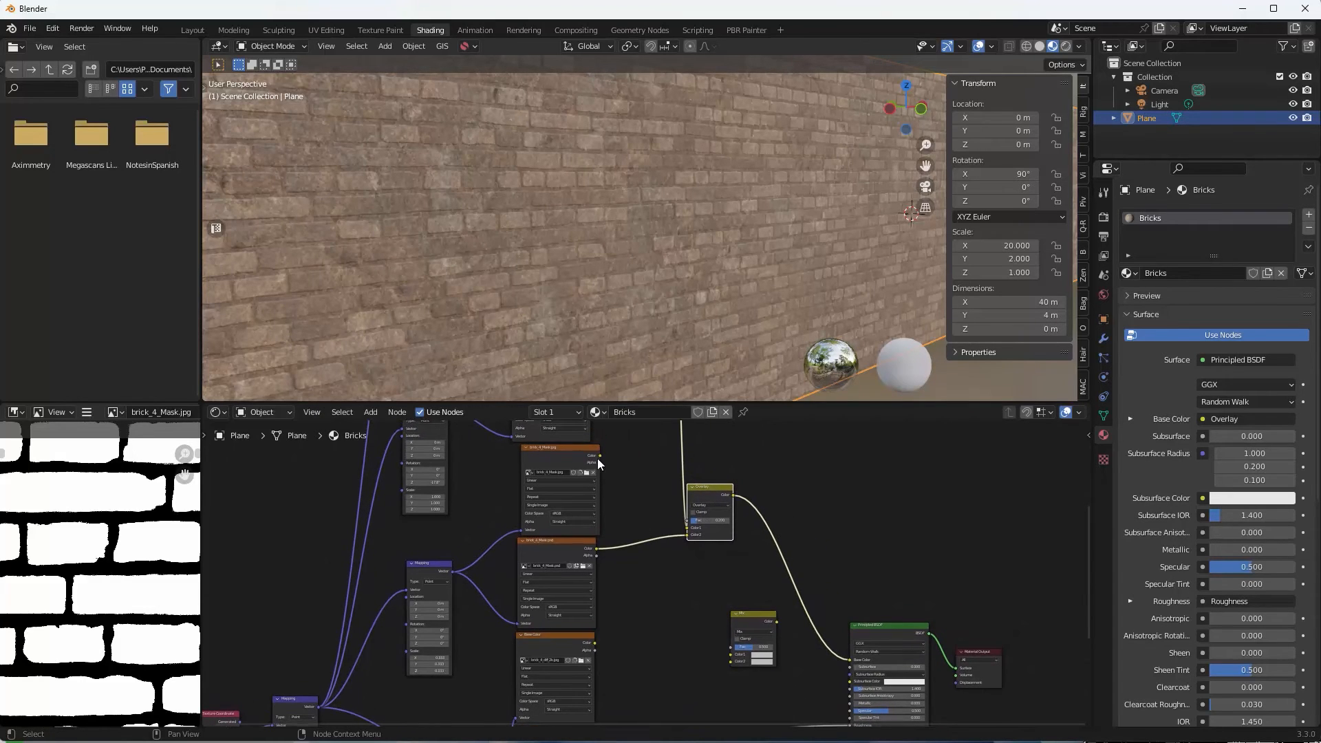
scroll(597, 458, "up", 1)
Wire brick_4_Mask to Mix Fac, the Base Color image to Color1, and Overlay to Color2.
left_click(560, 450)
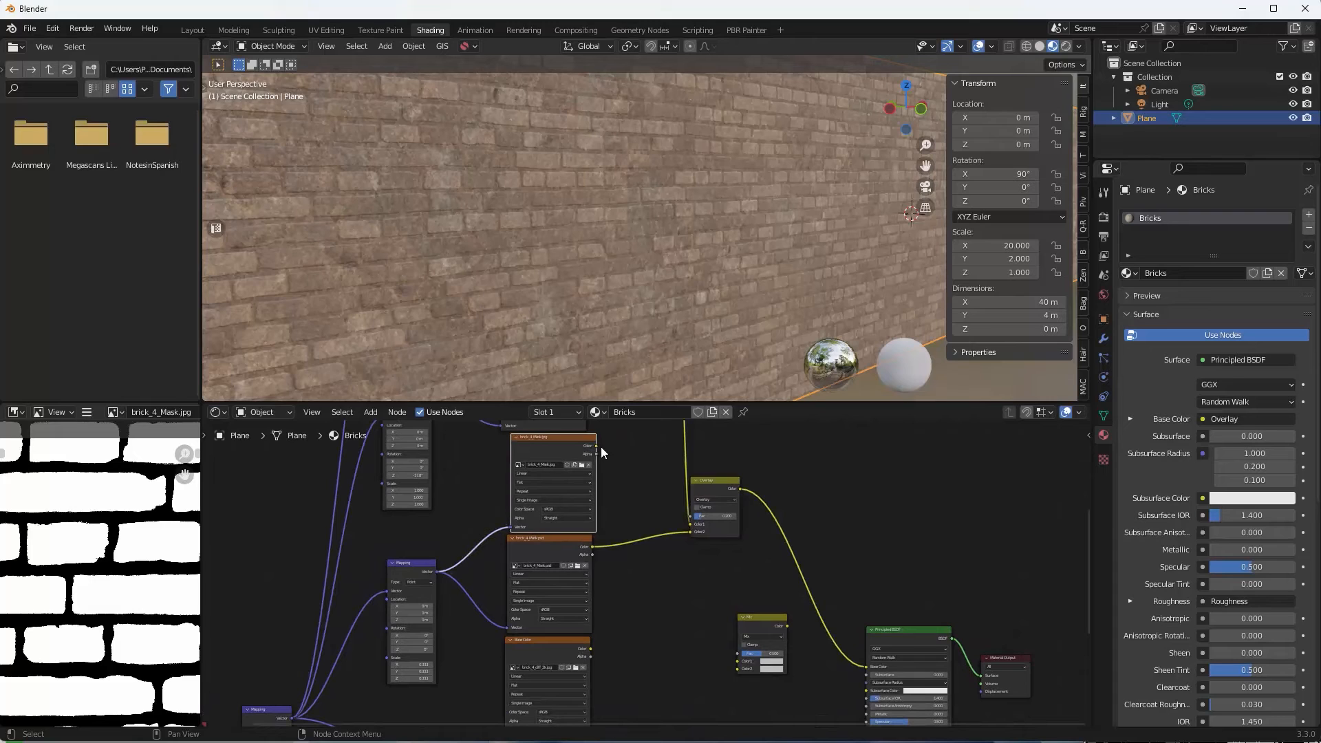
left_click_drag(598, 446, 742, 659)
middle_click_drag(733, 595, 696, 596)
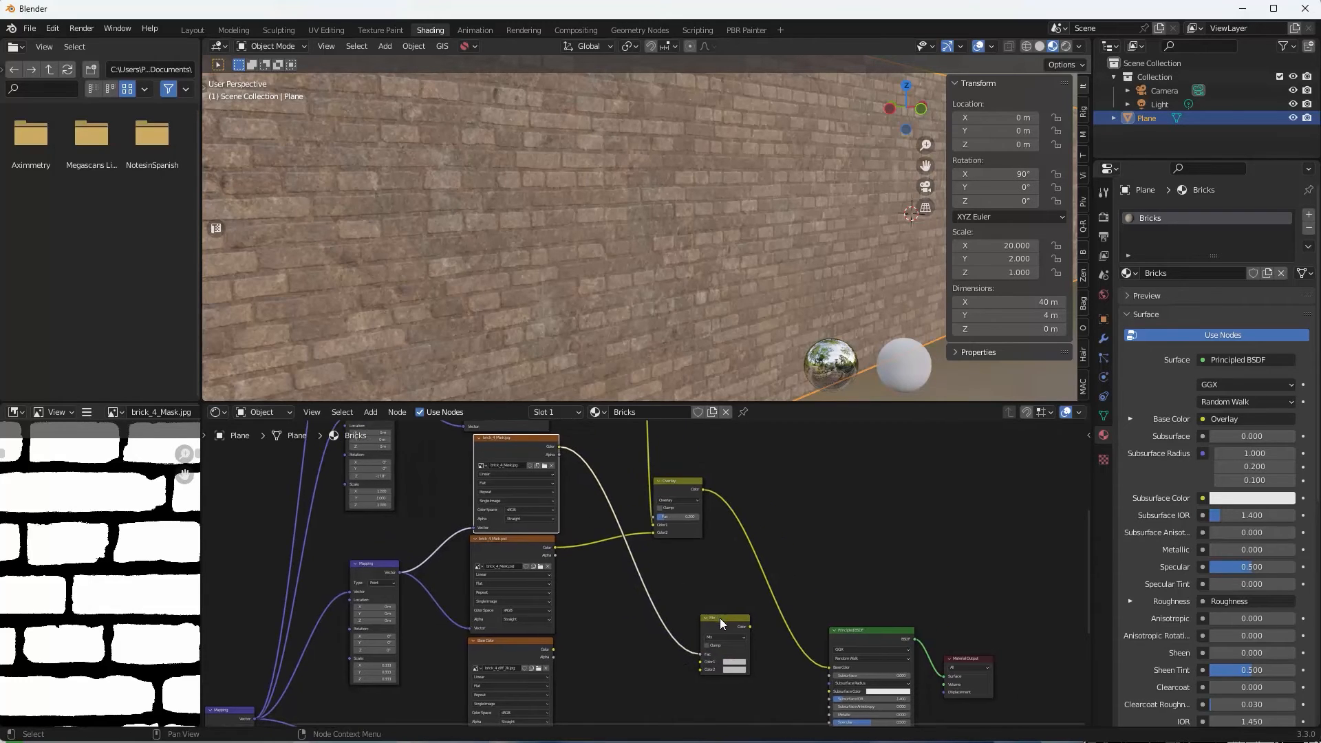
left_click_drag(723, 617, 727, 602)
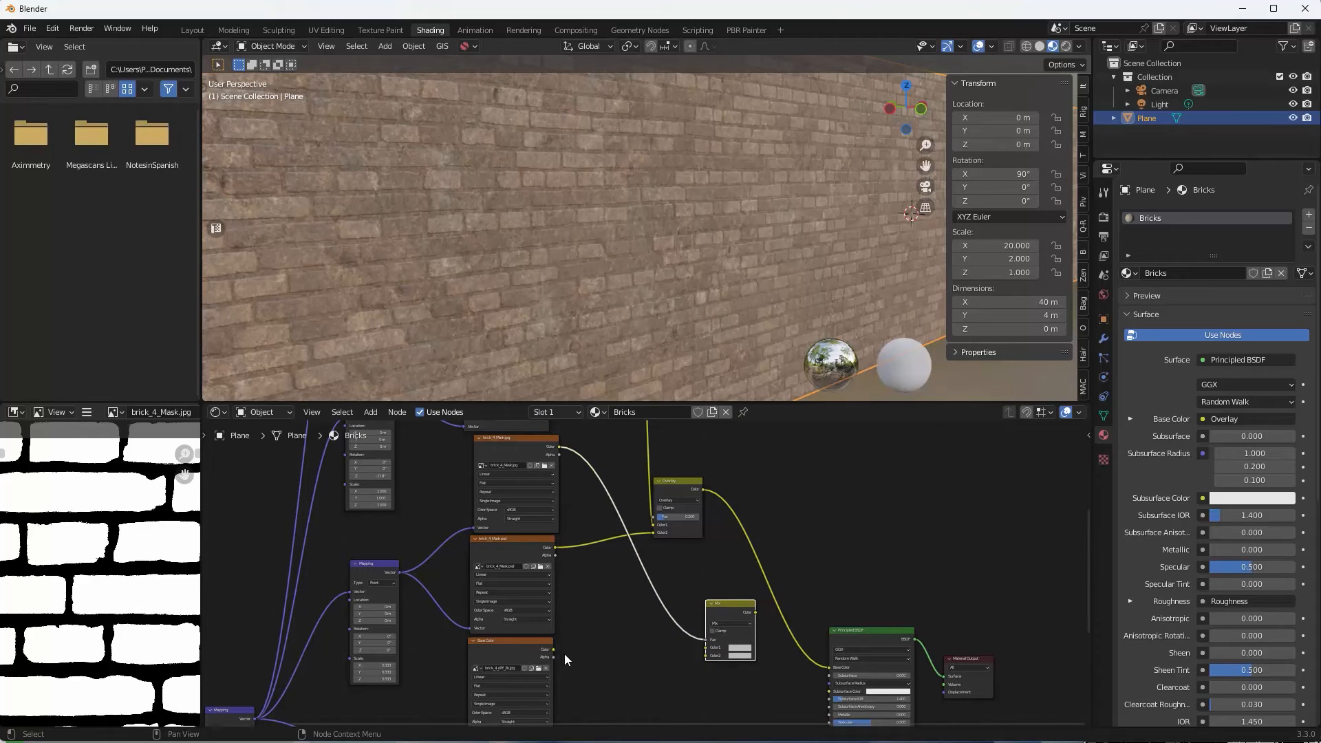
left_click_drag(555, 649, 704, 647)
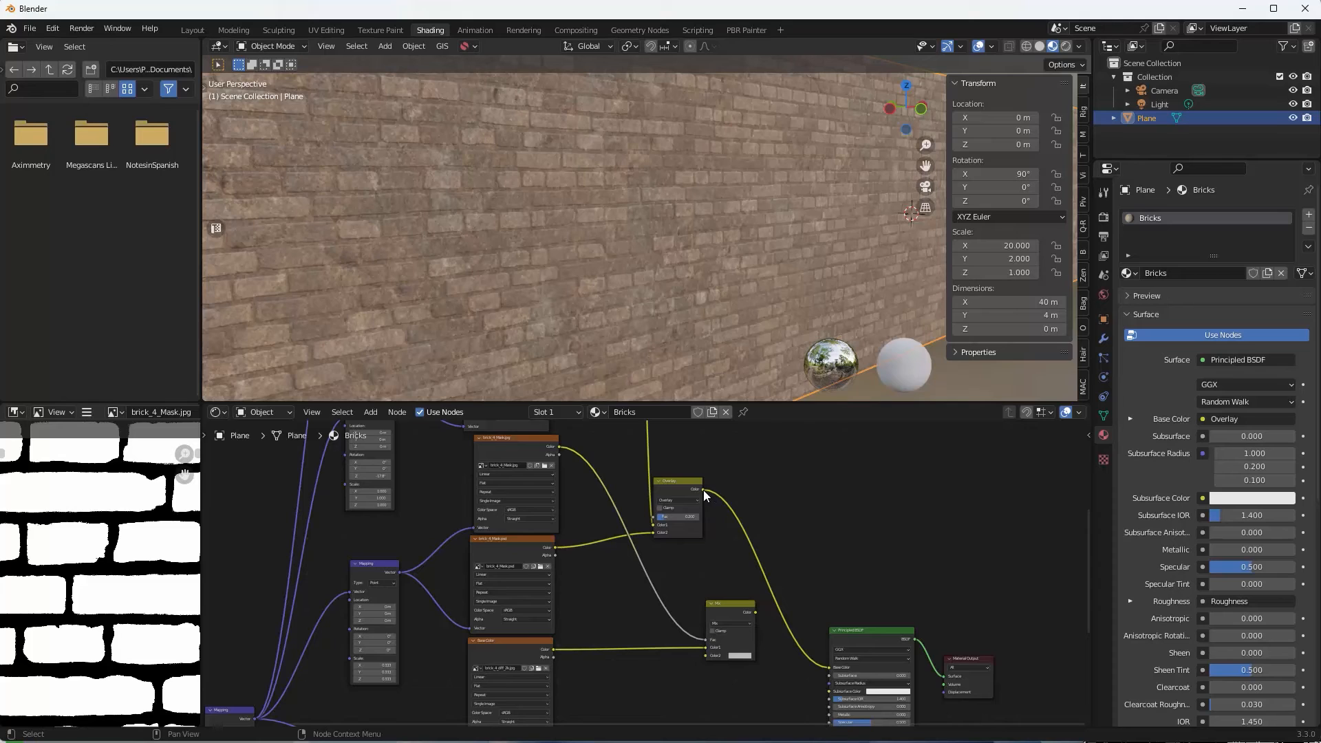
left_click_drag(703, 490, 829, 671)
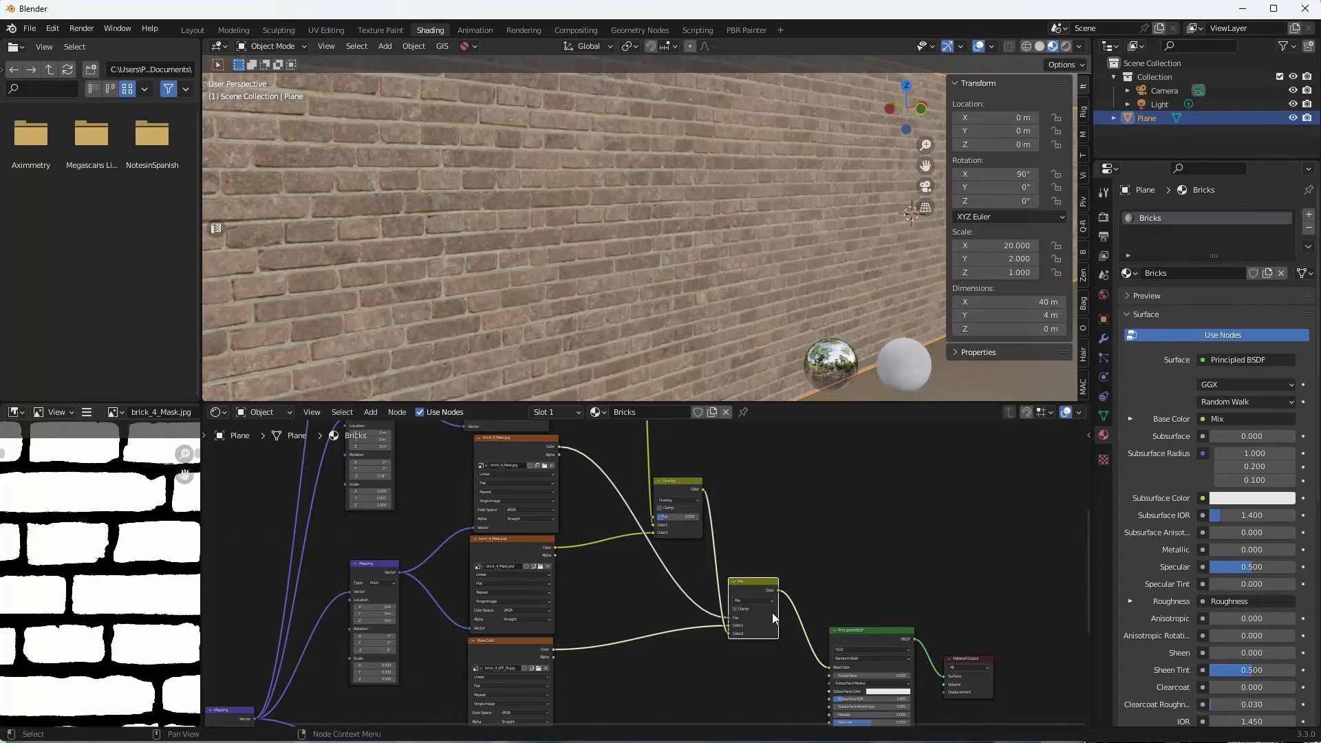
Orbit and zoom the viewport to inspect the brick wall head-on and at an angle.
scroll(701, 278, "up", 6)
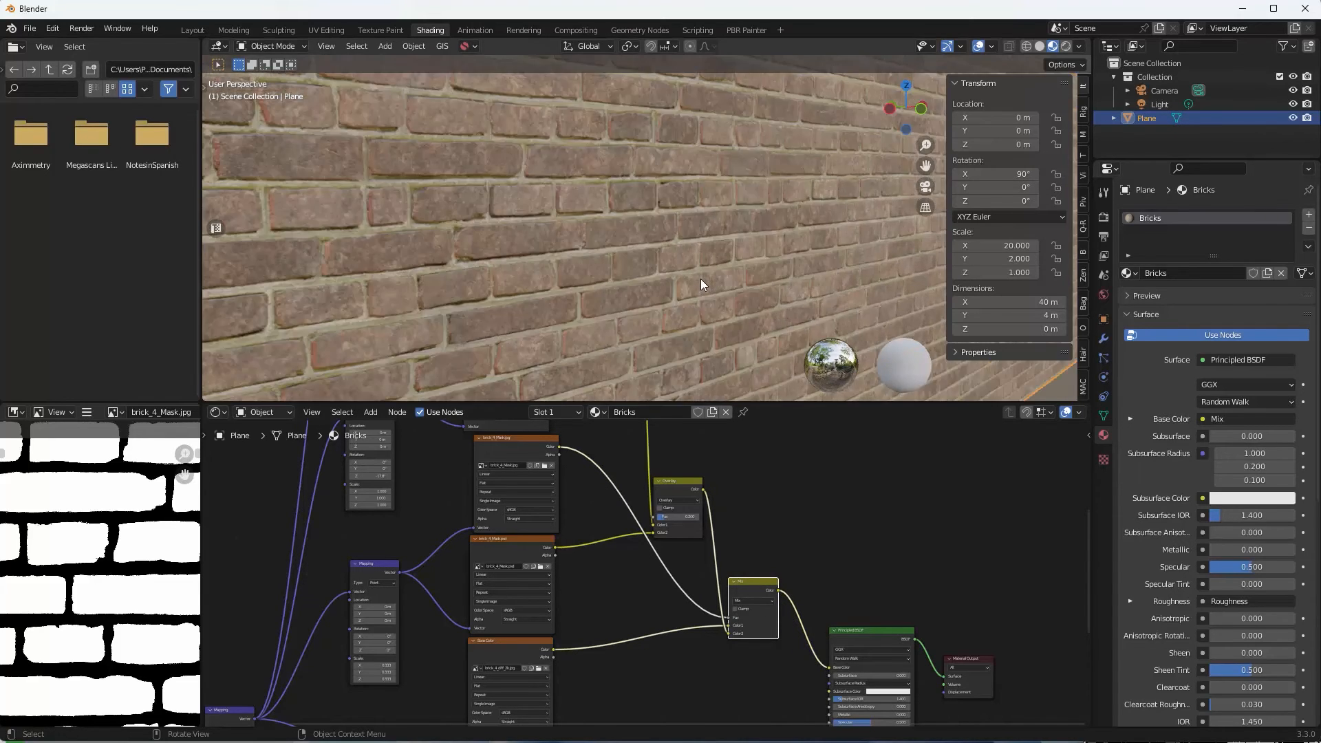
scroll(700, 282, "down", 8)
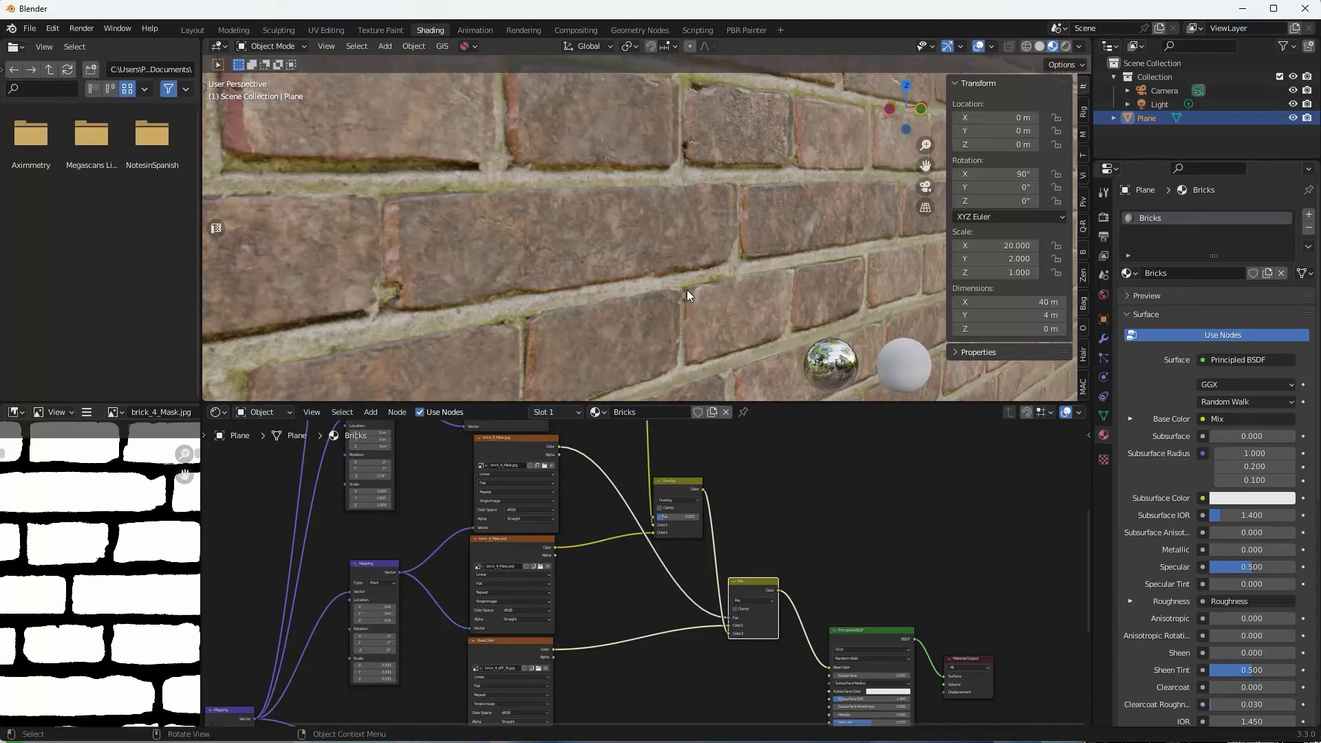
middle_click_drag(695, 290, 545, 324)
scroll(622, 291, "down", 3)
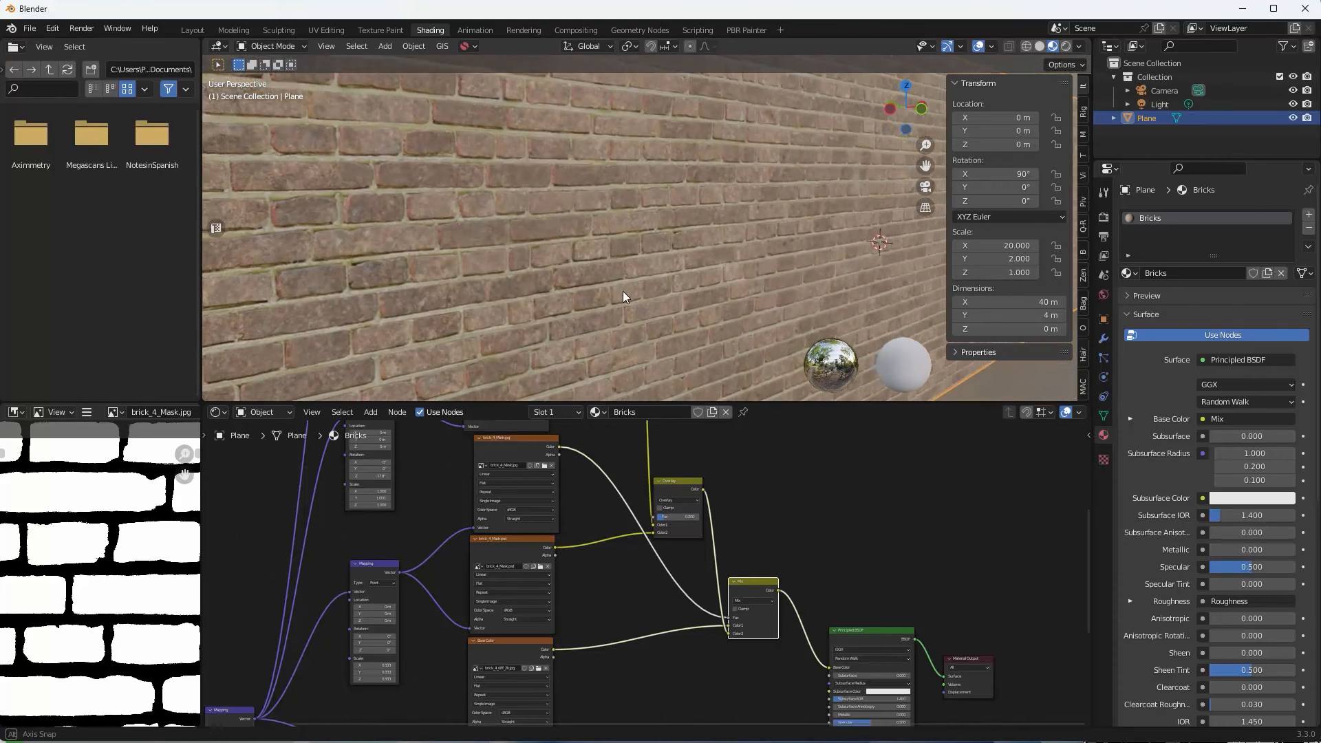
scroll(625, 289, "up", 2)
scroll(633, 282, "down", 3)
middle_click_drag(630, 275, 457, 247)
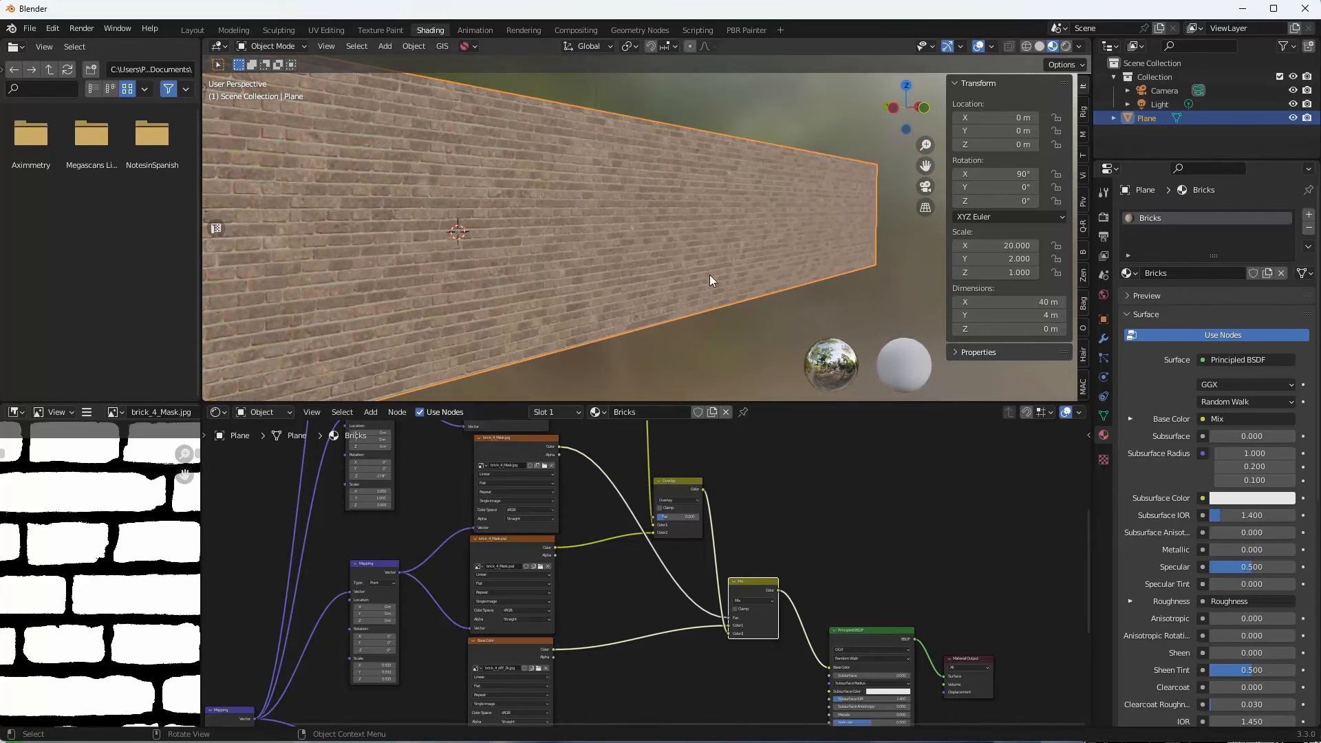
middle_click_drag(709, 274, 593, 237)
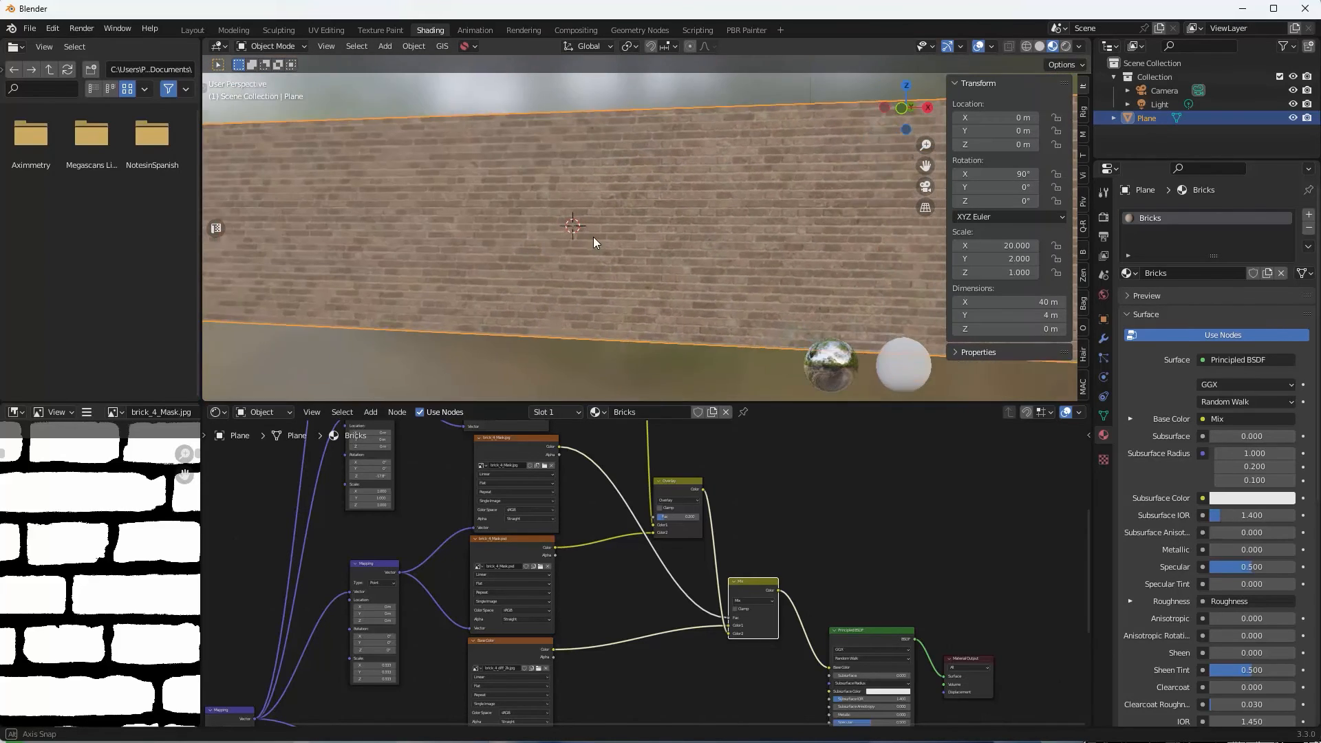
Select the brick_4_Mask.jpg node and view the wall again at an angle.
left_click(518, 452)
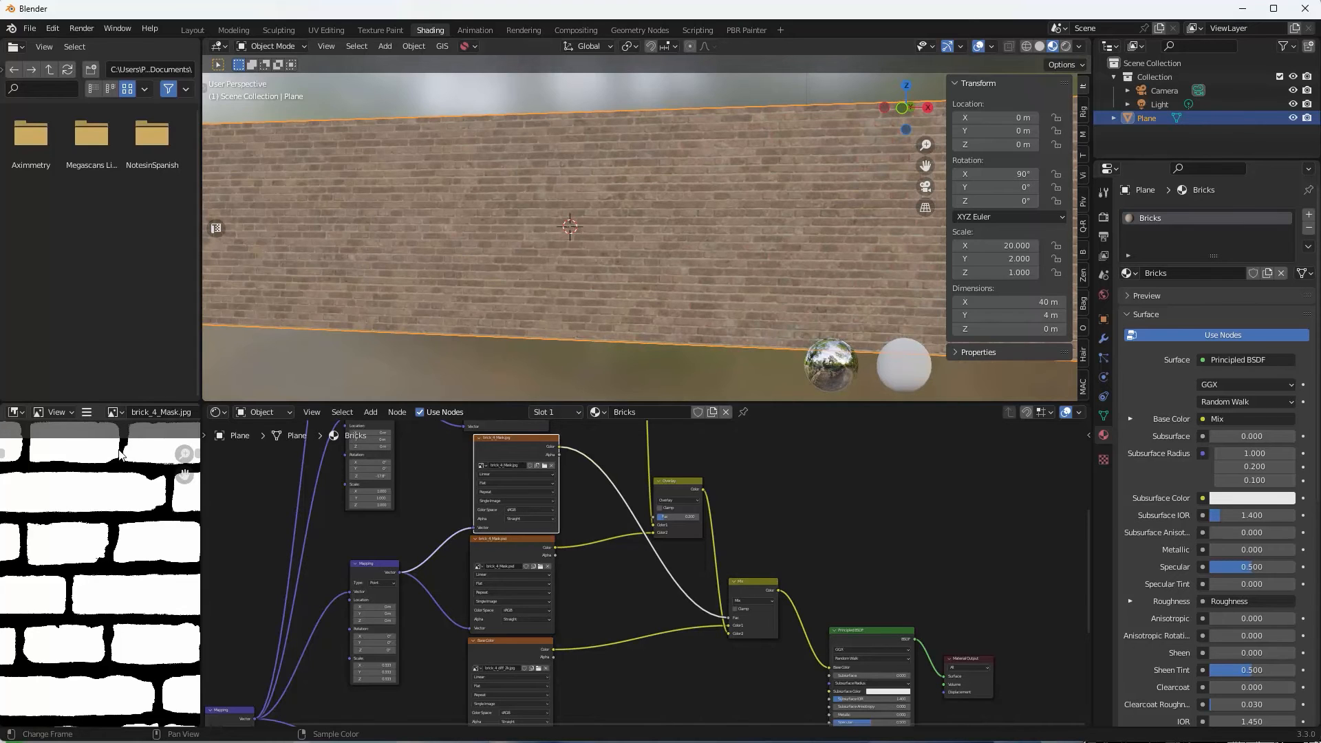
scroll(97, 481, "down", 8)
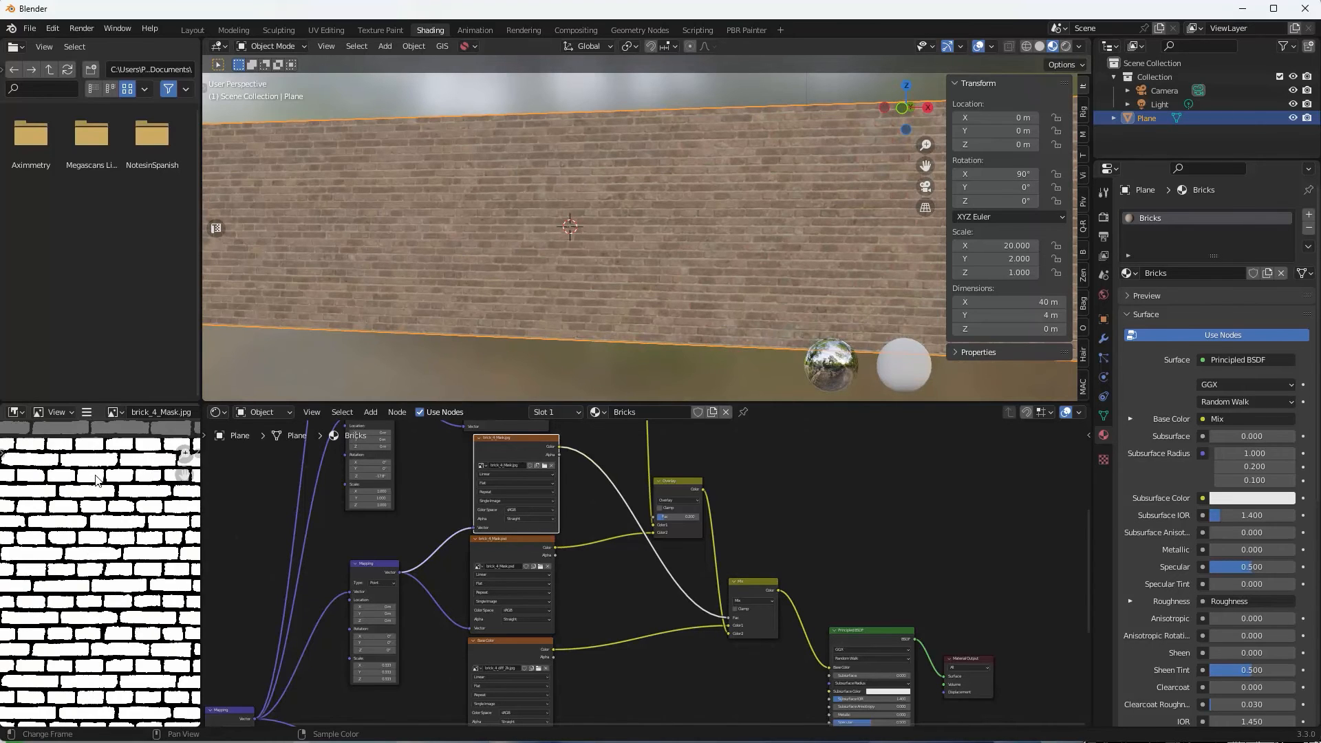
scroll(95, 482, "down", 3)
scroll(93, 483, "up", 3)
middle_click_drag(411, 246, 558, 247)
scroll(530, 230, "up", 3)
scroll(530, 228, "up", 3)
scroll(558, 246, "down", 5)
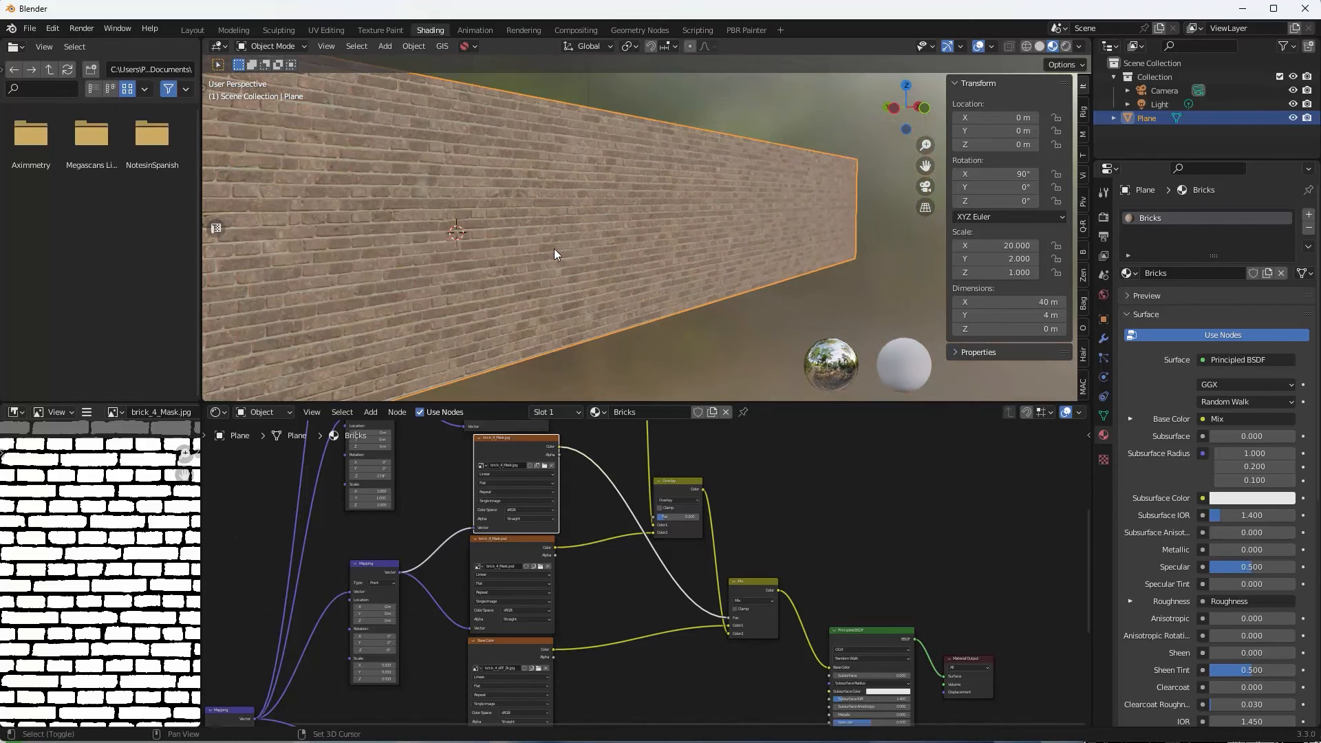
Show both rock_05_diff_2k.jpg image nodes in the Image Editor.
middle_click_drag(621, 459, 823, 648)
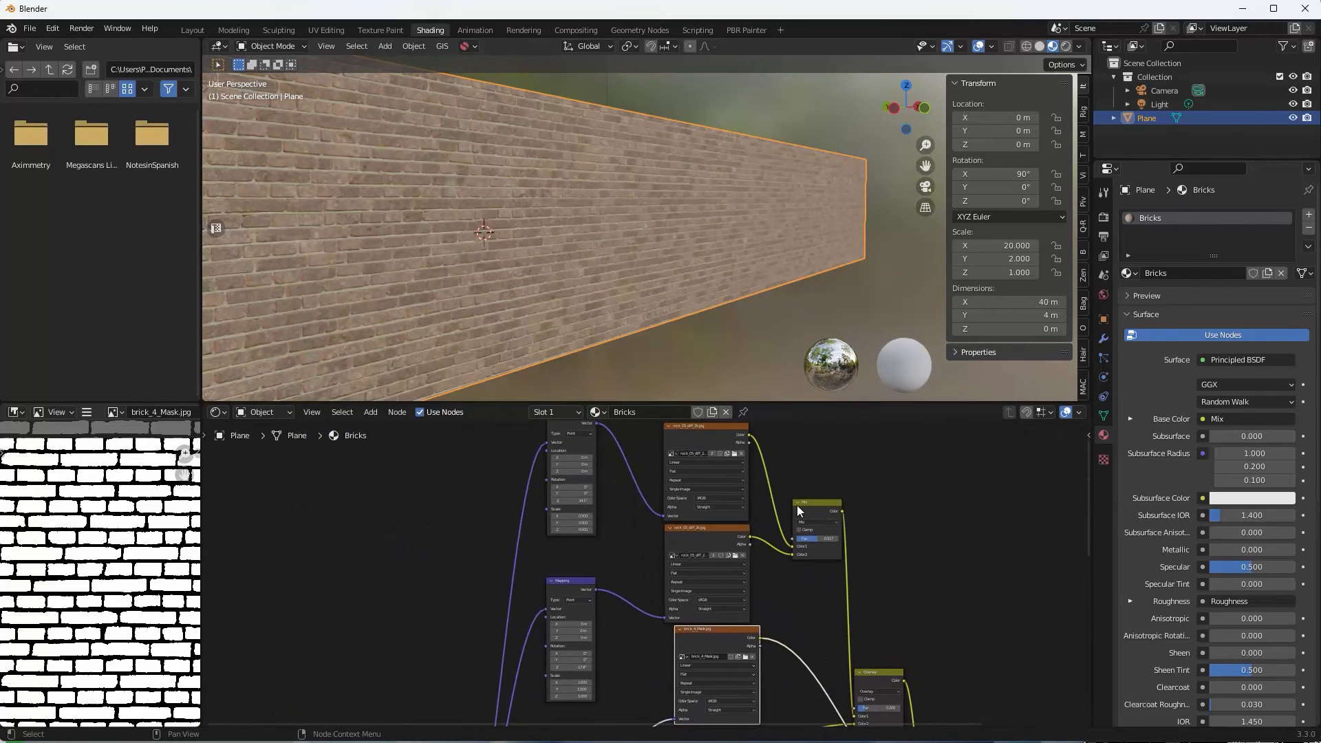
middle_click_drag(796, 505, 793, 552)
left_click(712, 475)
scroll(41, 542, "up", 2)
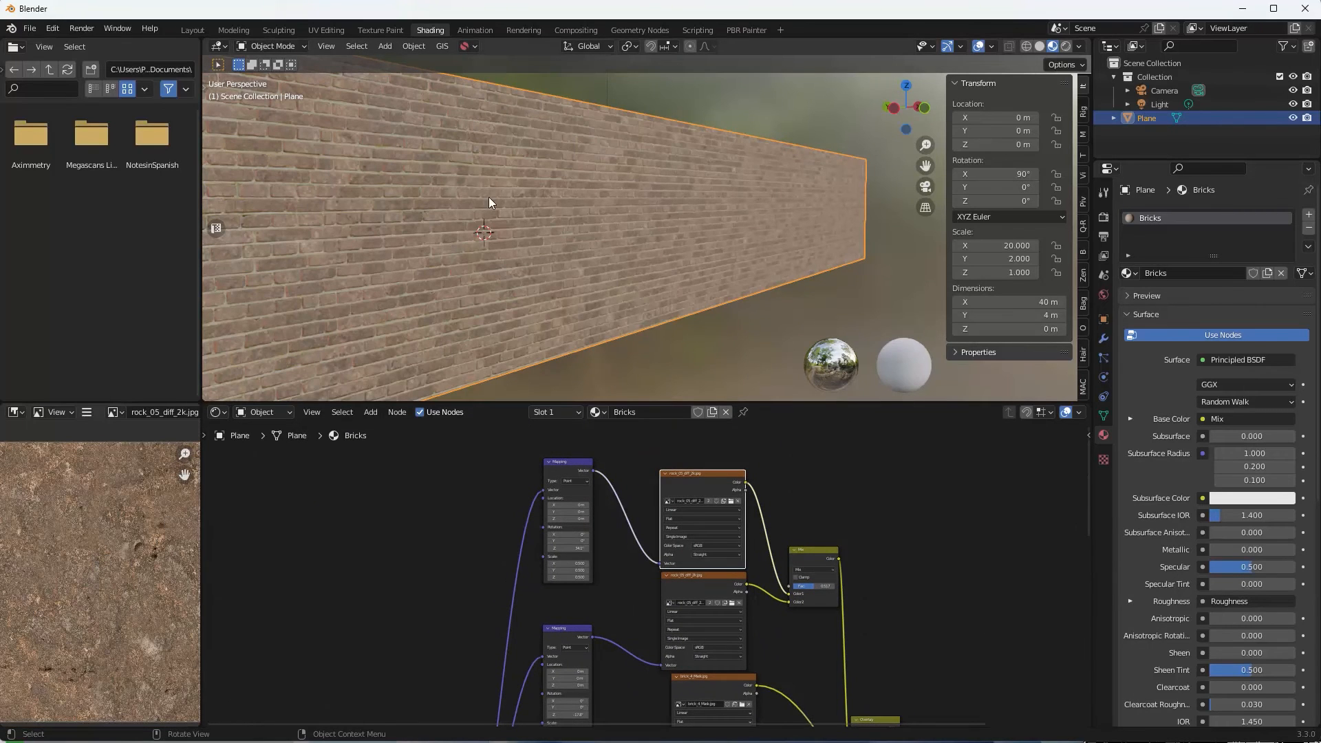
scroll(558, 200, "up", 3)
left_click(684, 593)
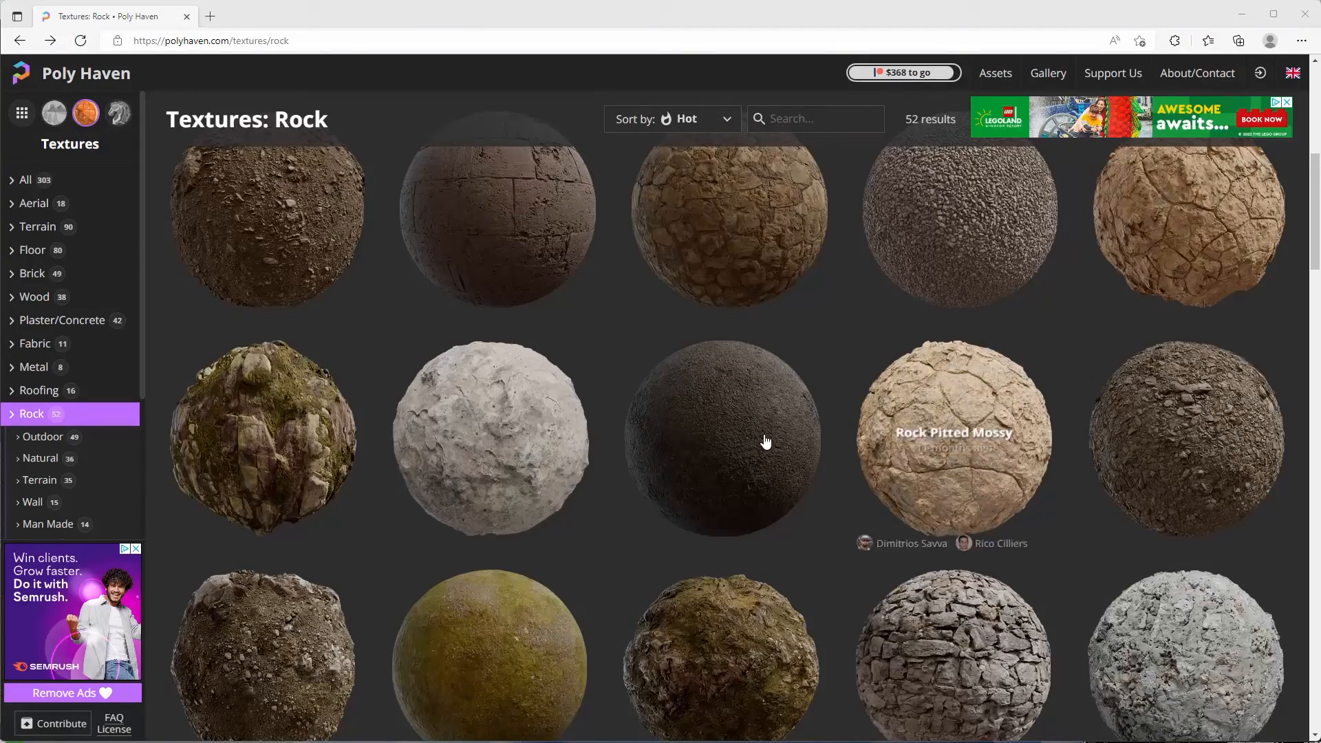
Scroll the Poly Haven Rock textures grid down to the last row showing Terrain Red 01.
scroll(757, 436, "down", 5)
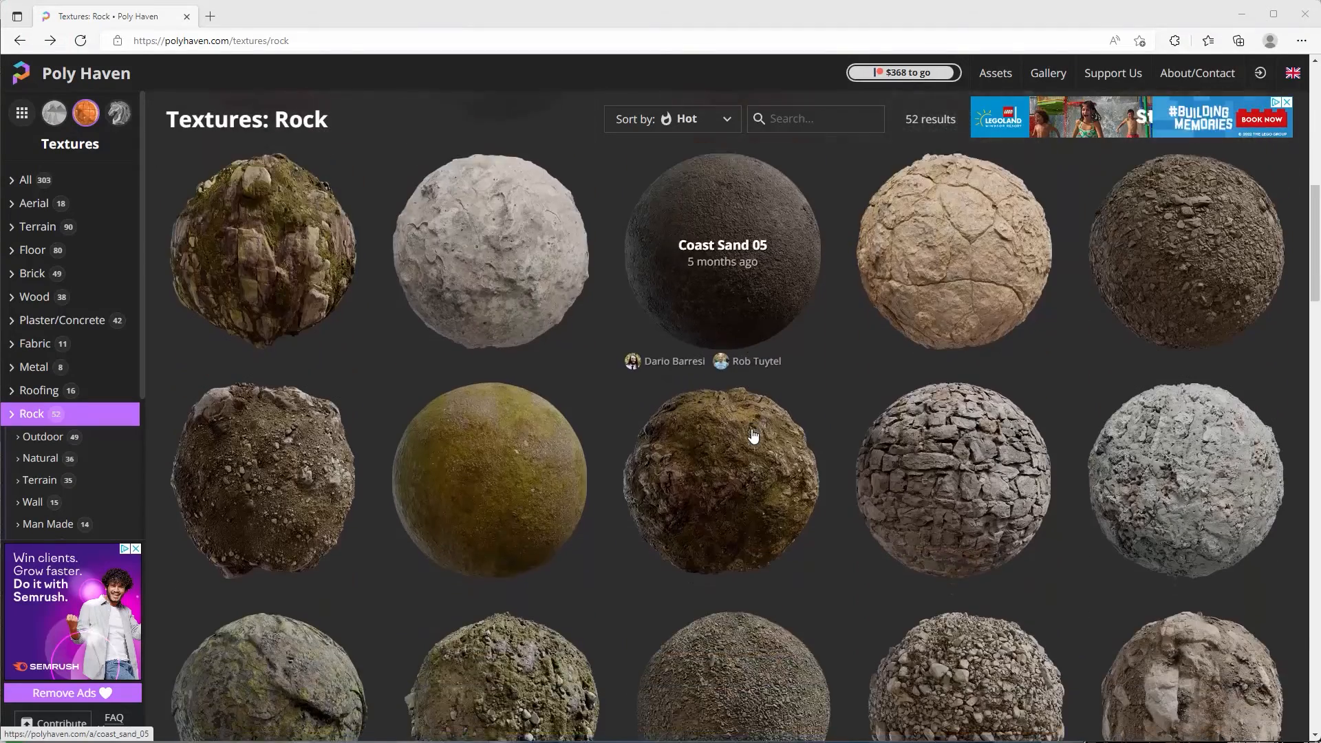
scroll(754, 432, "down", 4)
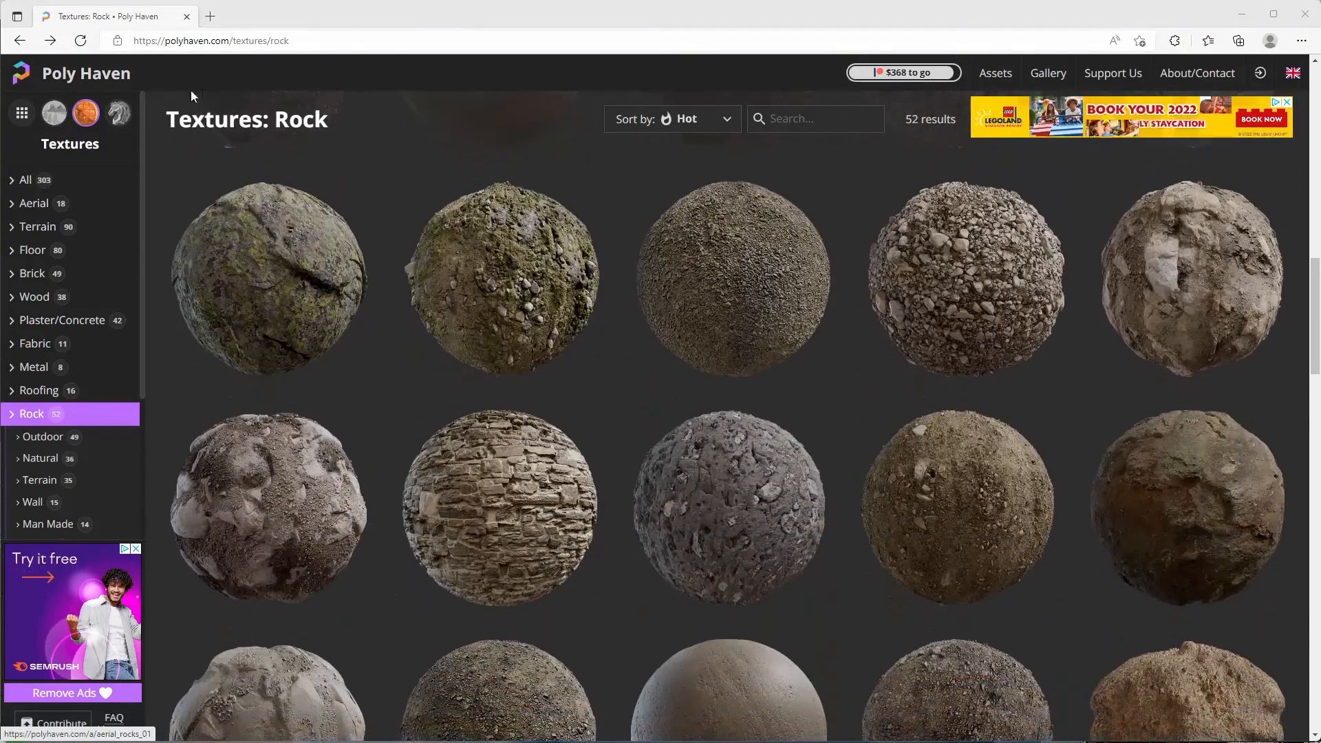
scroll(610, 361, "down", 3)
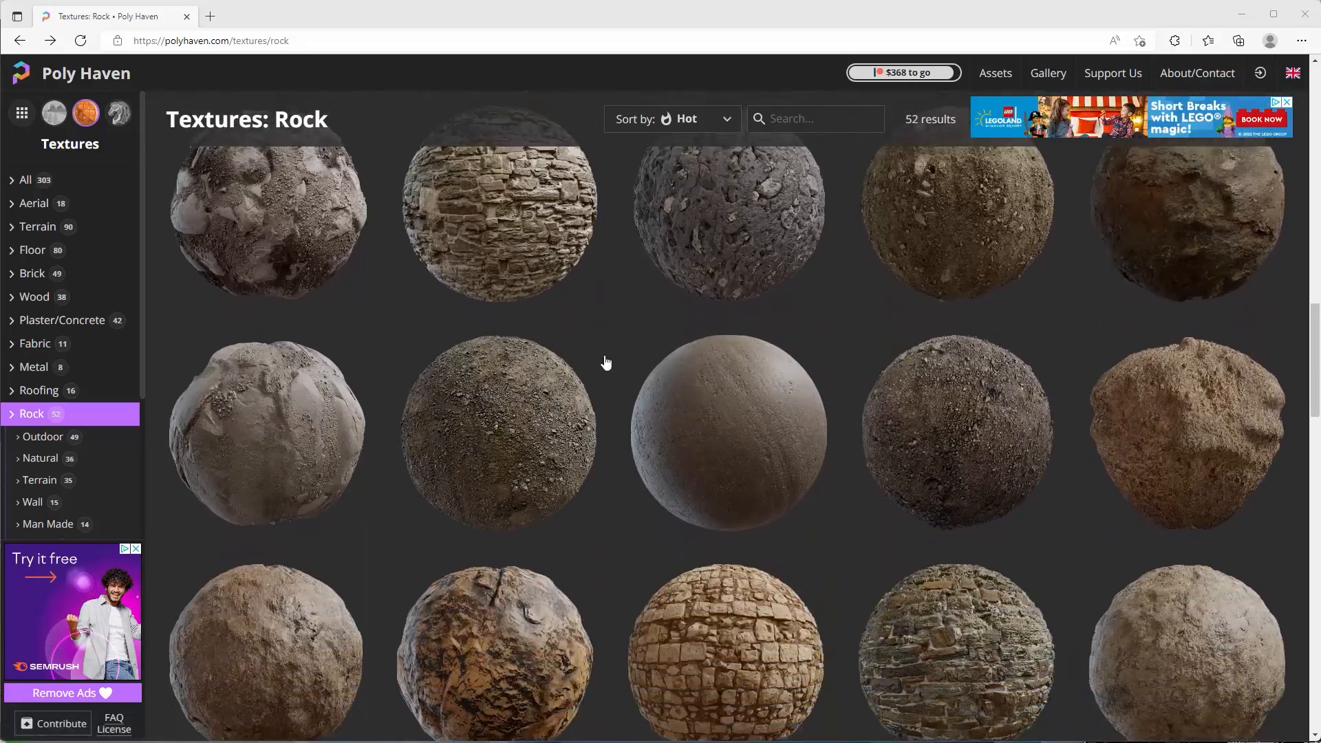
scroll(600, 337, "down", 7)
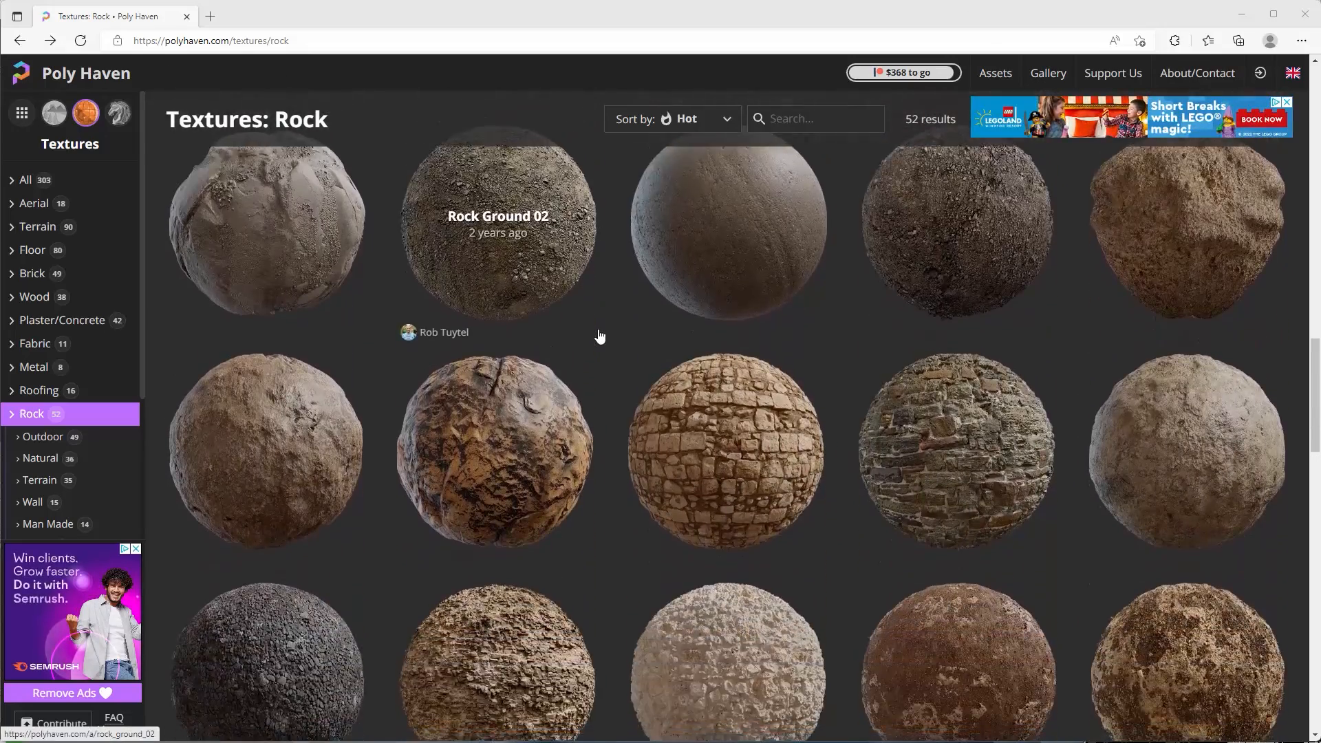
scroll(600, 337, "down", 3)
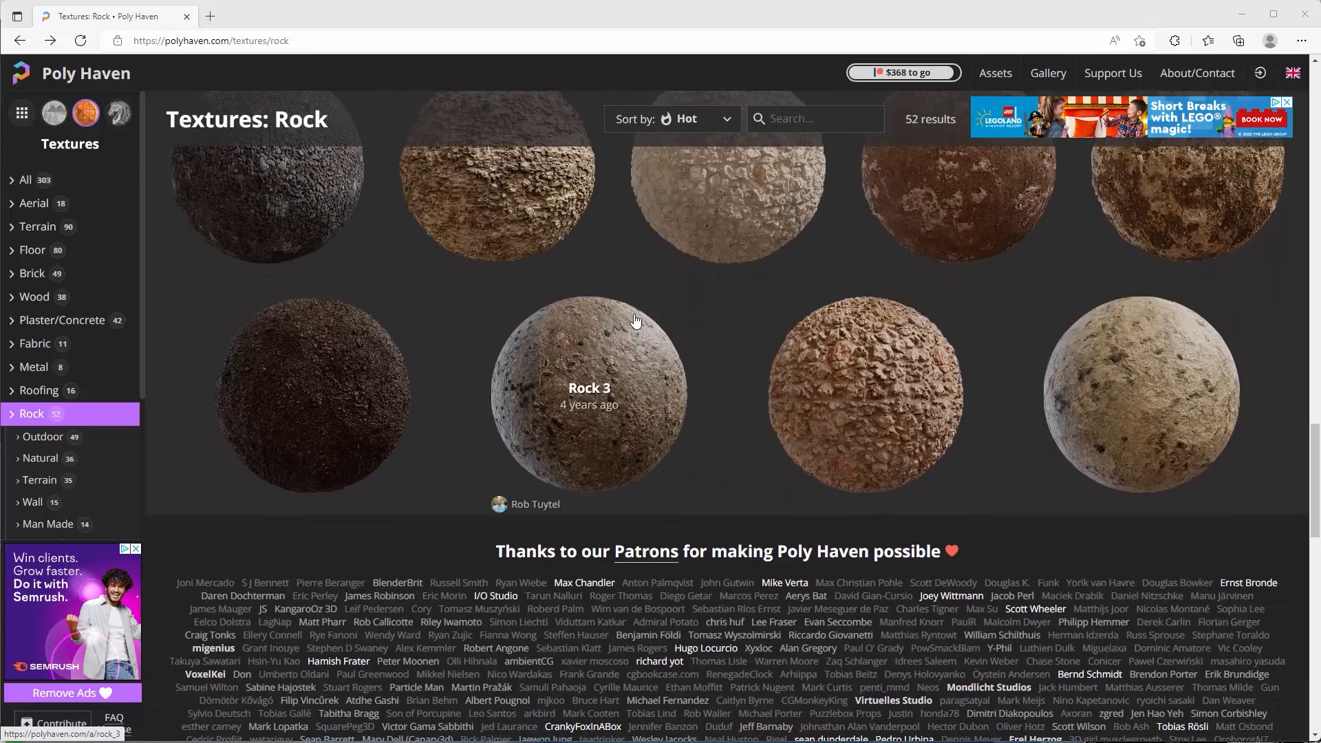
scroll(636, 320, "up", 2)
scroll(760, 372, "up", 6)
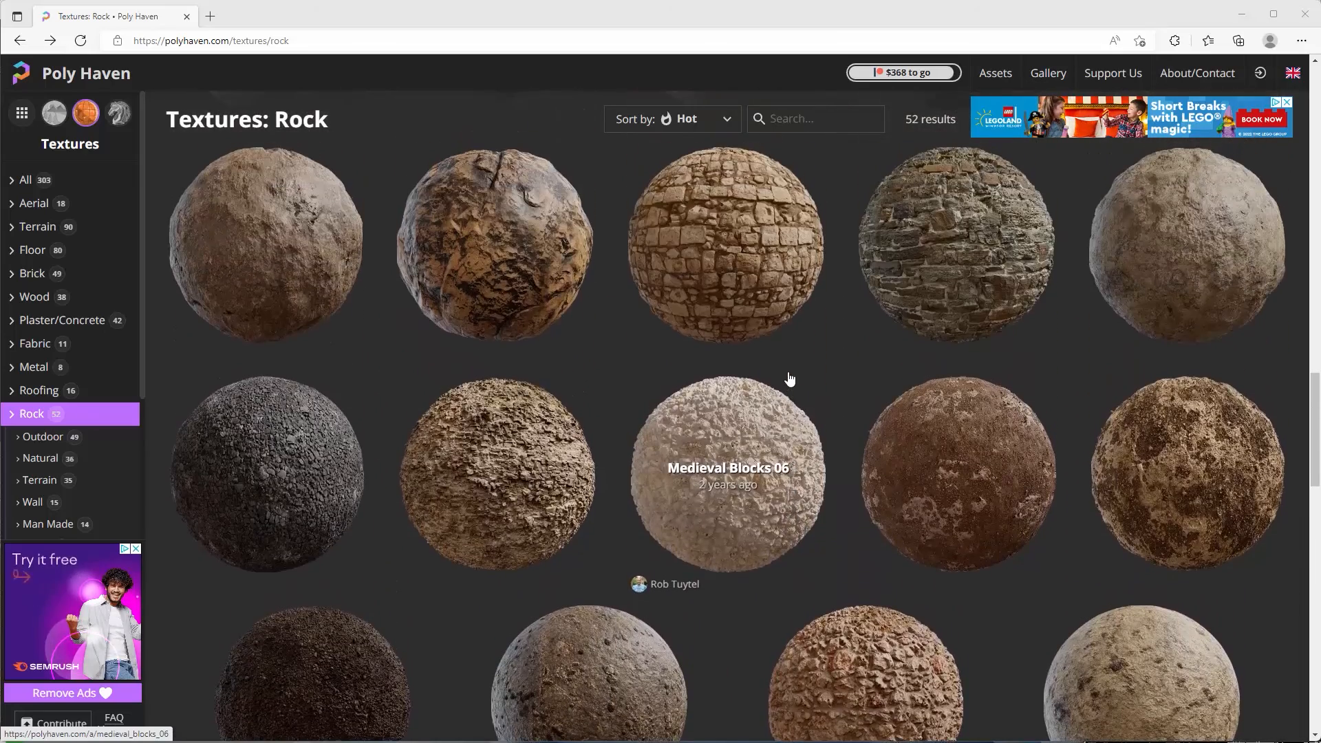
scroll(963, 364, "up", 6)
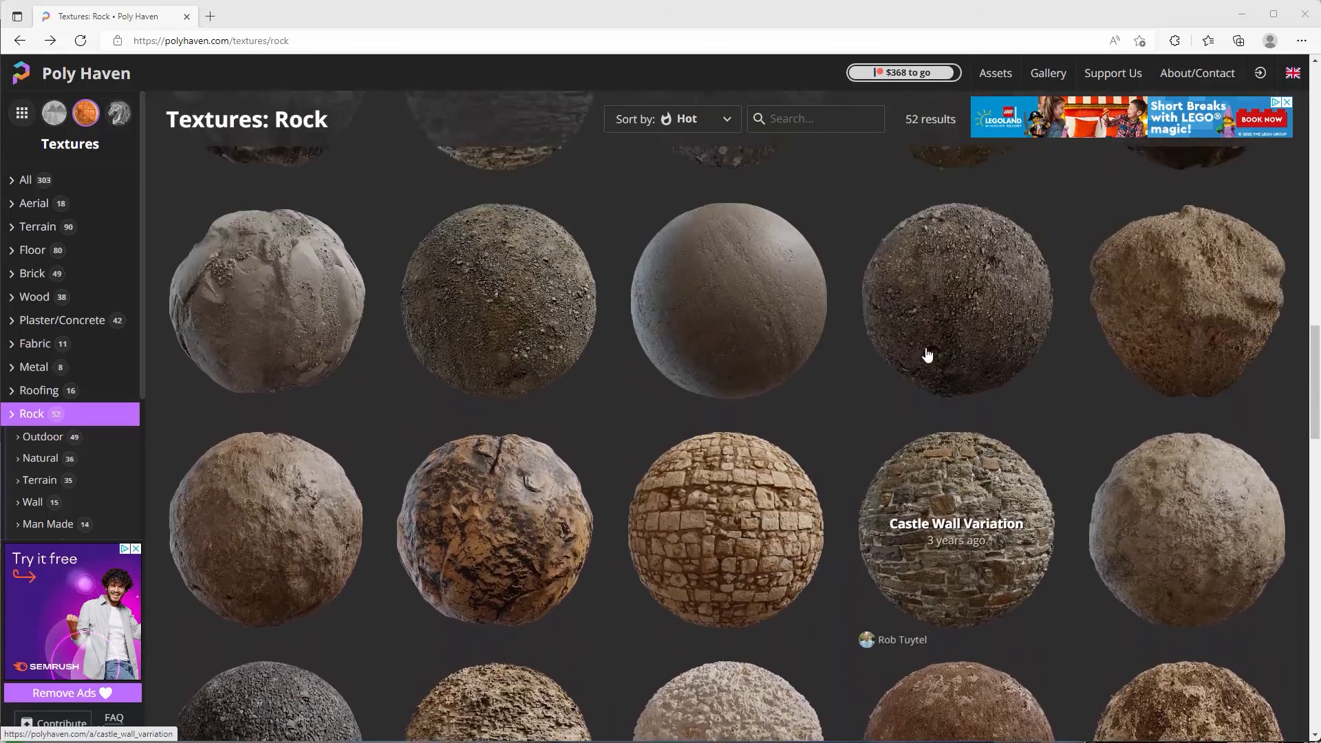
scroll(1019, 357, "down", 10)
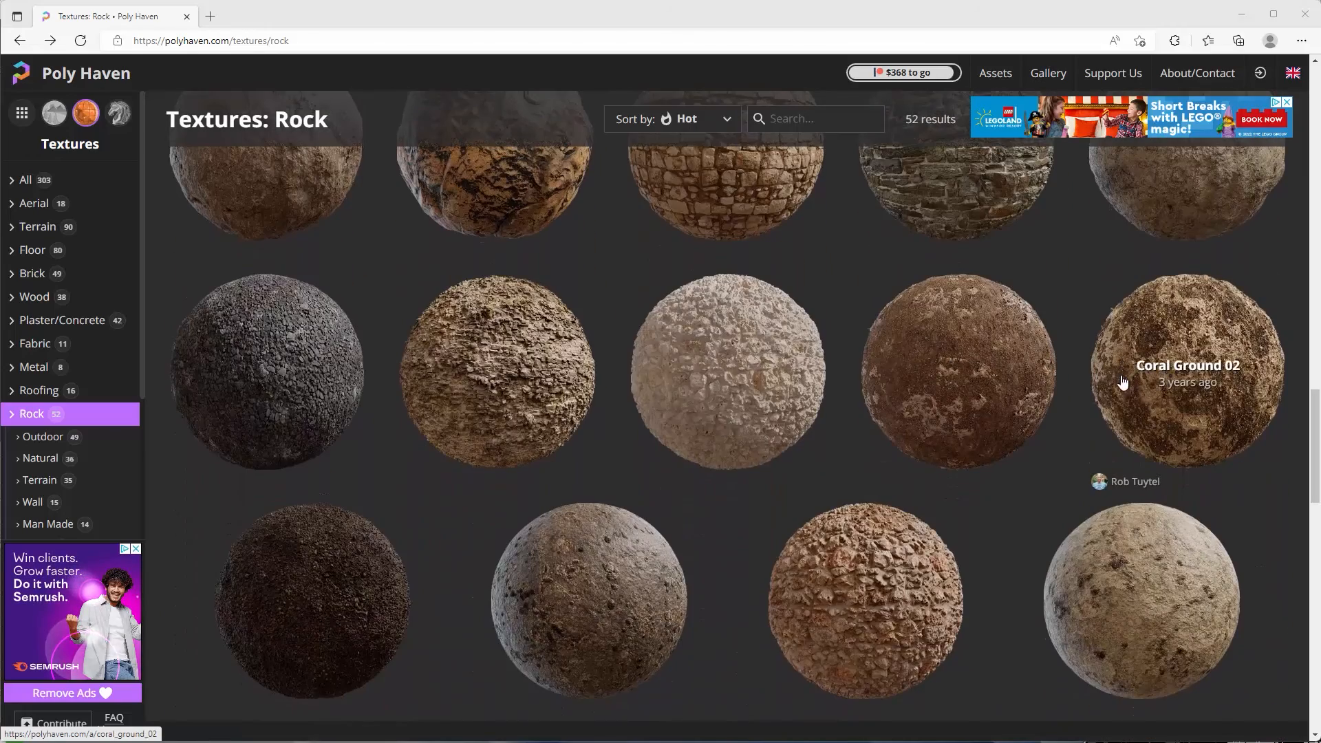
scroll(1120, 372, "down", 3)
scroll(1122, 377, "up", 3)
scroll(1123, 381, "down", 2)
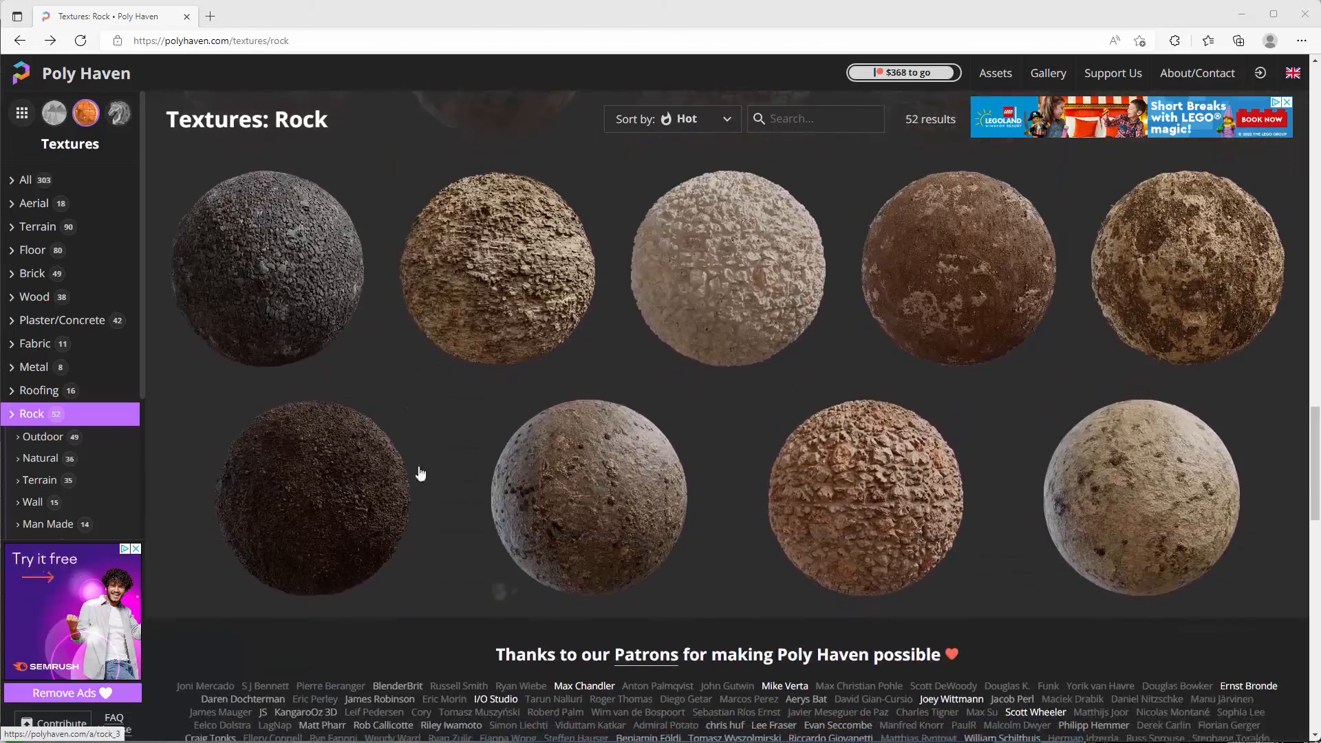
Open Terrain Red 01 and drop terrain_red_01_diff_2k.jpg into Blender's Shader Editor.
left_click(364, 477)
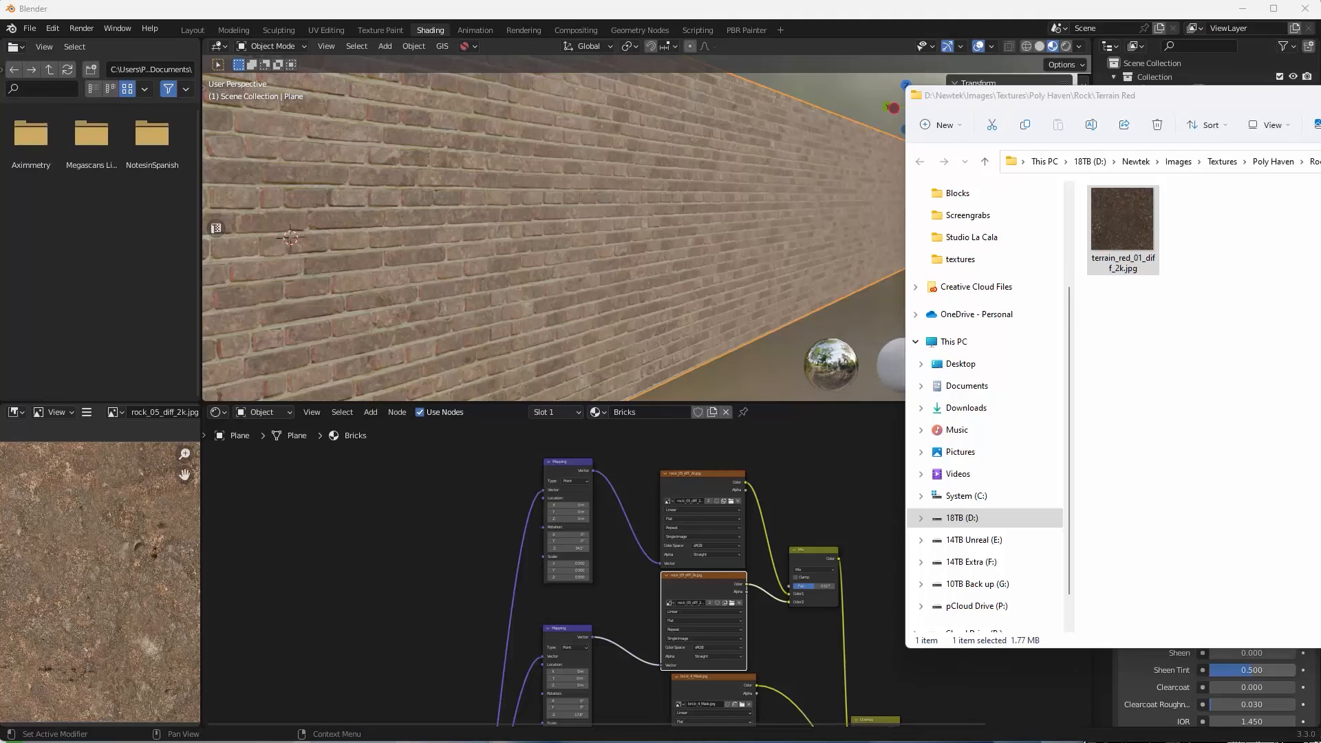
left_click_drag(407, 526, 378, 522)
left_click(851, 17)
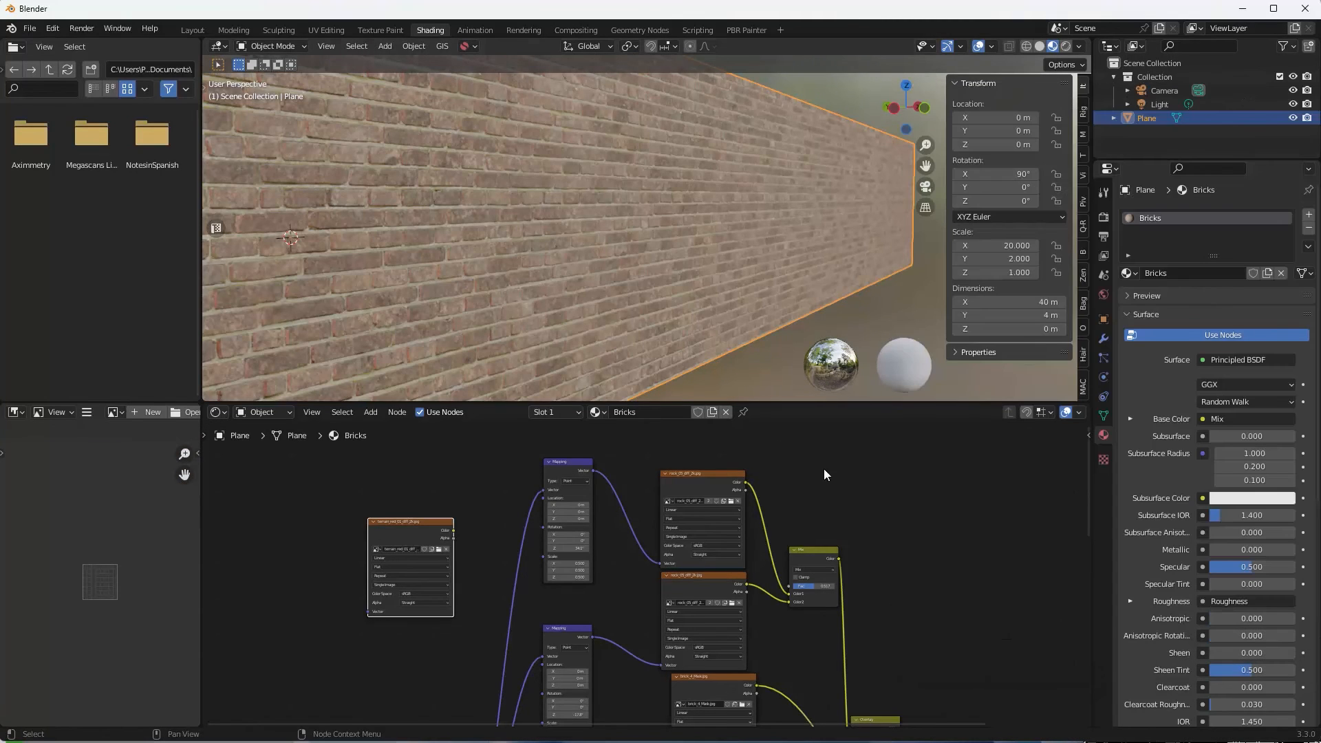
Switch both rock_05 texture nodes to terrain_red_01_diff_2k.jpg and orbit to check the wall.
scroll(835, 485, "up", 3)
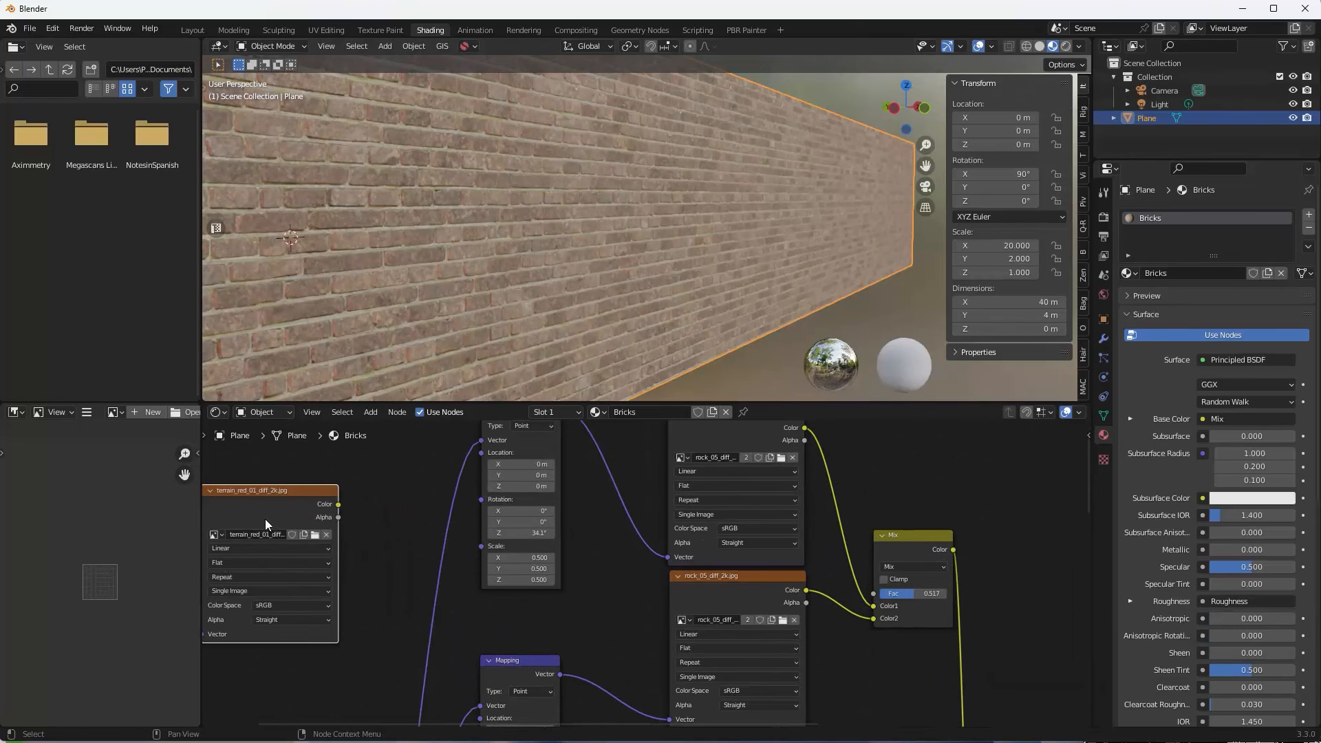
left_click(683, 457)
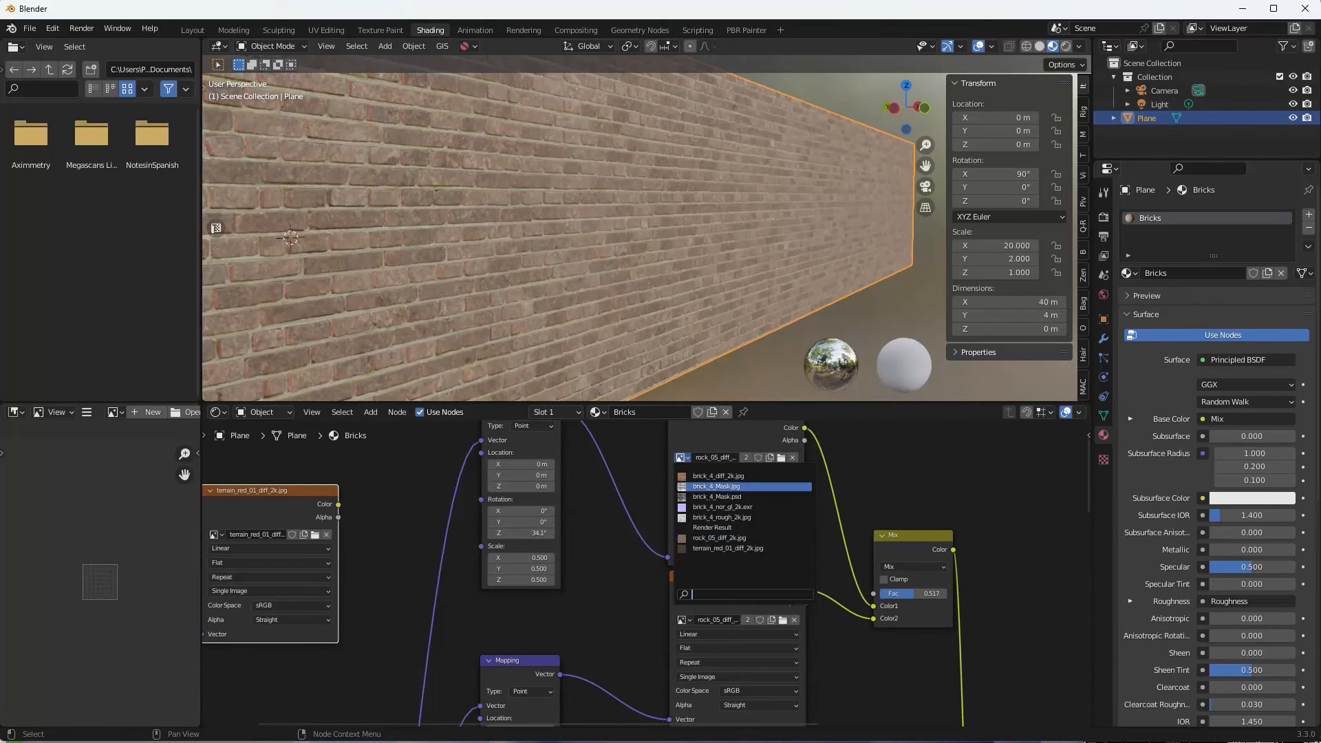
left_click(724, 543)
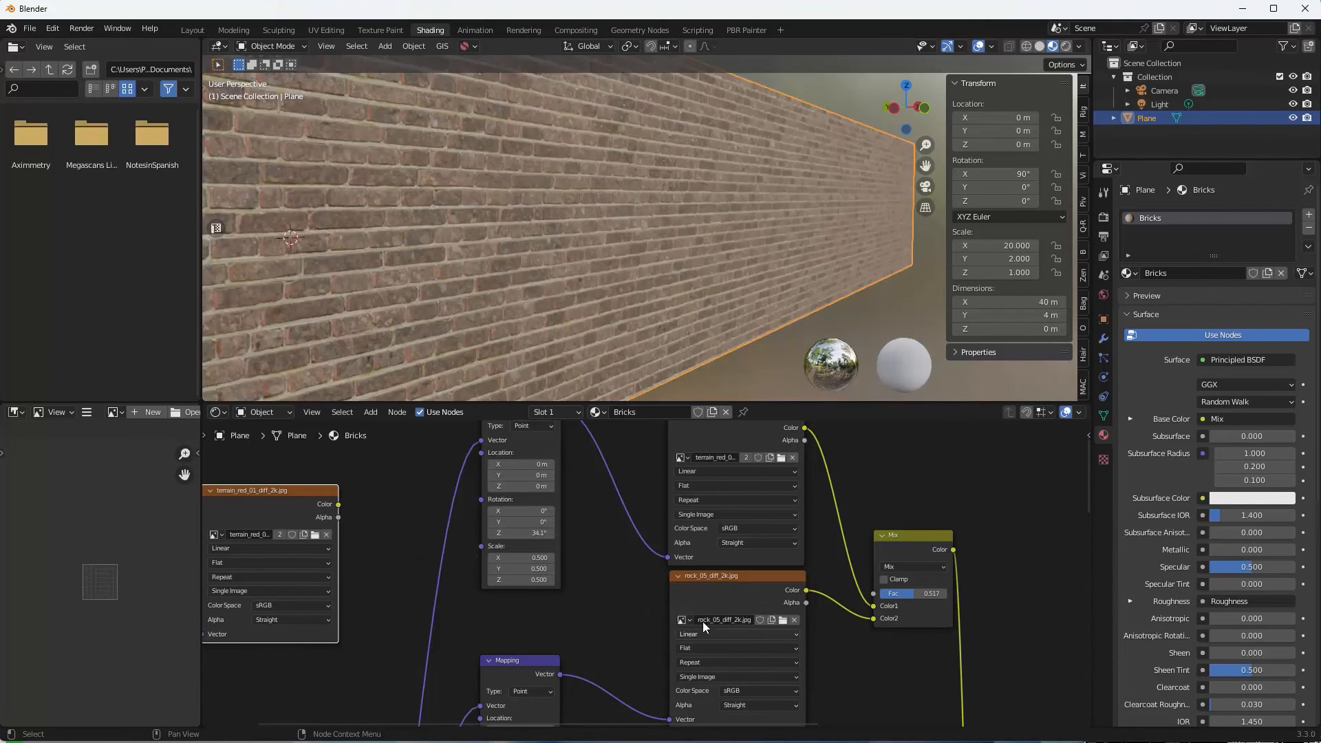
left_click(681, 619)
left_click(701, 577)
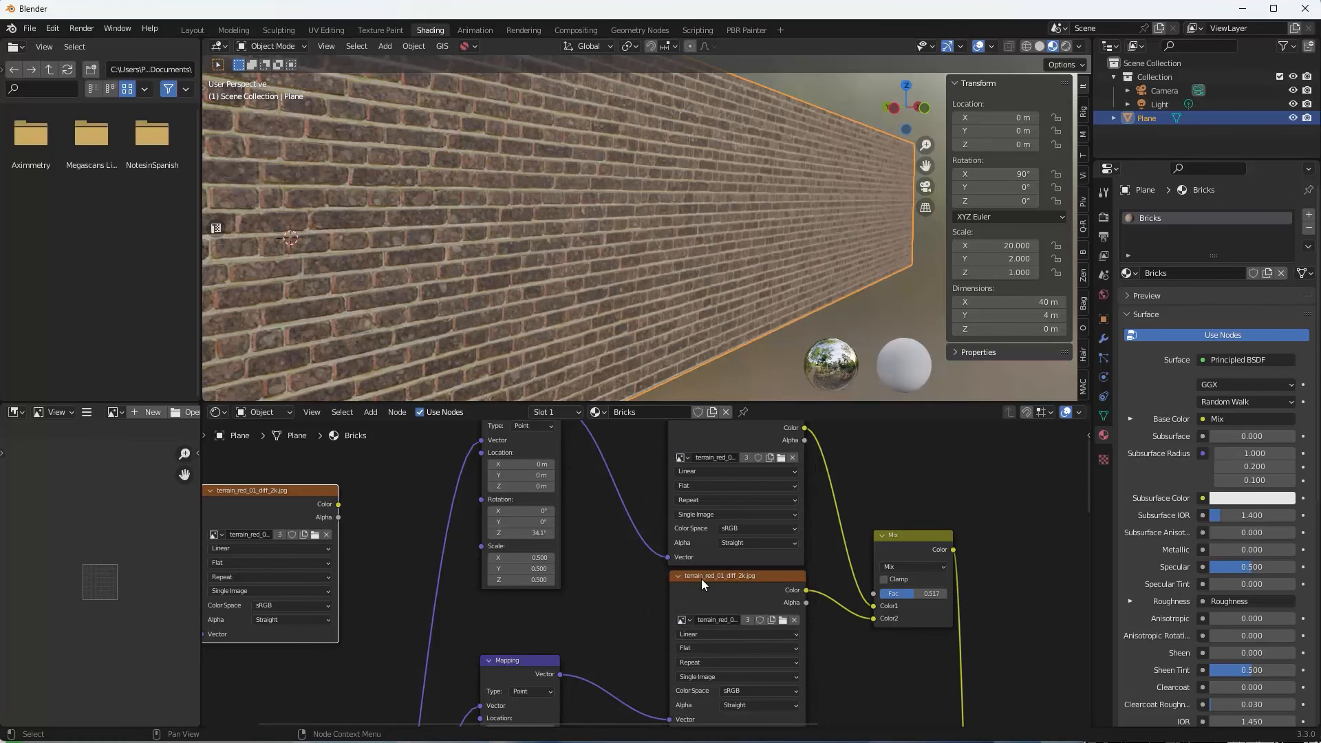
middle_click_drag(608, 291, 571, 294)
scroll(571, 294, "up", 2)
scroll(571, 295, "up", 5)
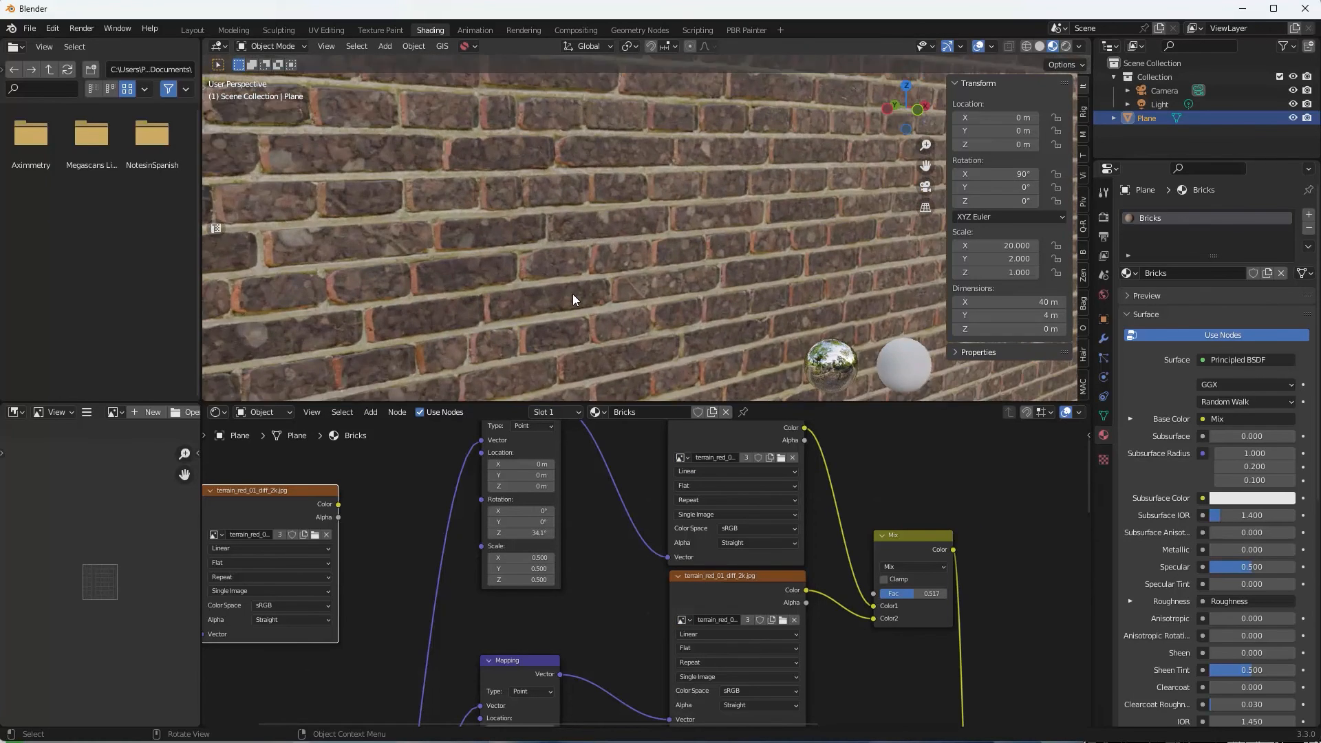
scroll(581, 286, "down", 1)
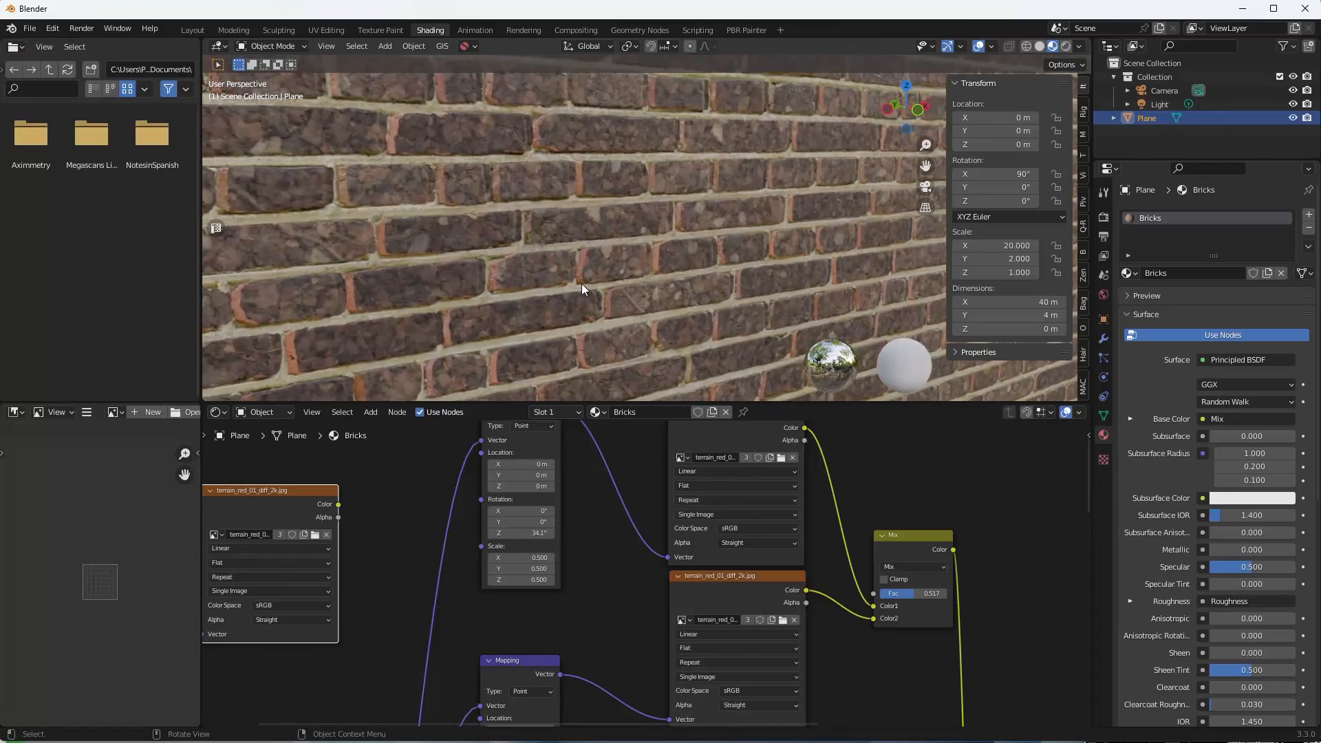
middle_click_drag(581, 284, 670, 292)
scroll(475, 267, "down", 2)
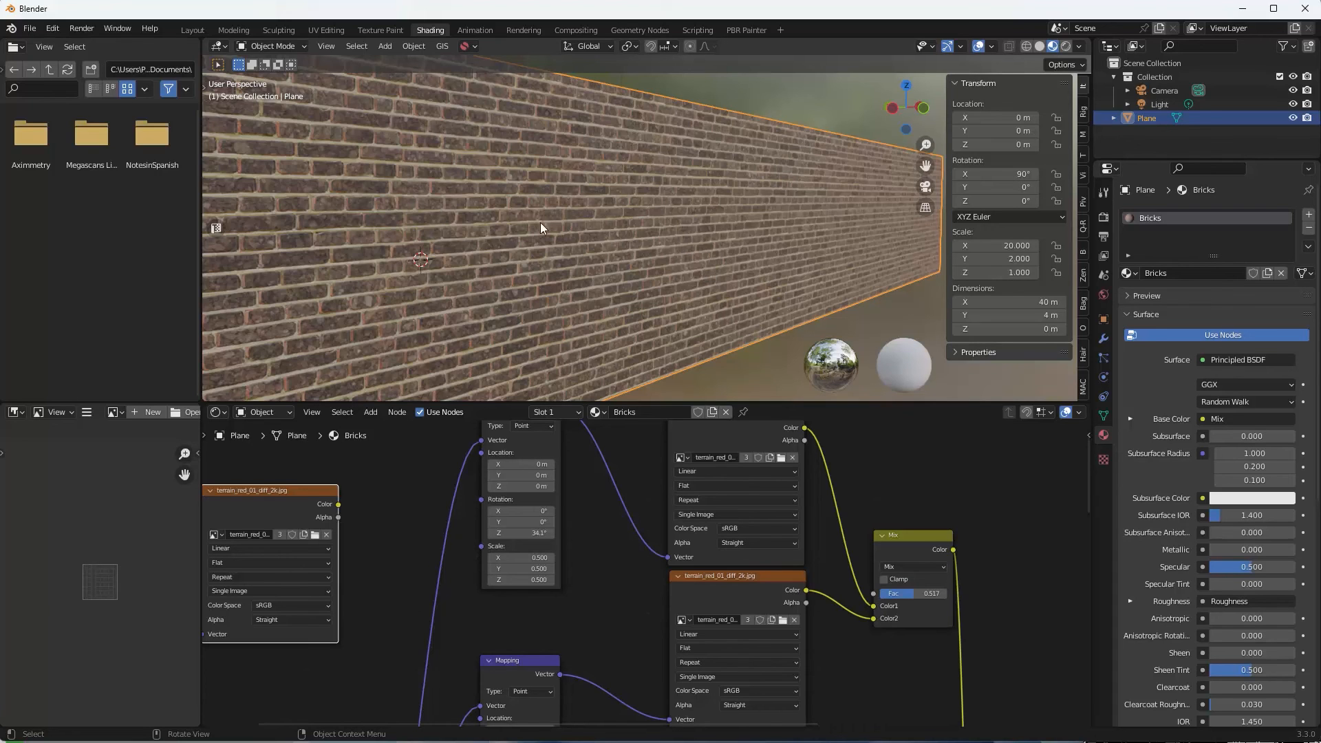
middle_click_drag(620, 222, 461, 223)
scroll(460, 223, "up", 1)
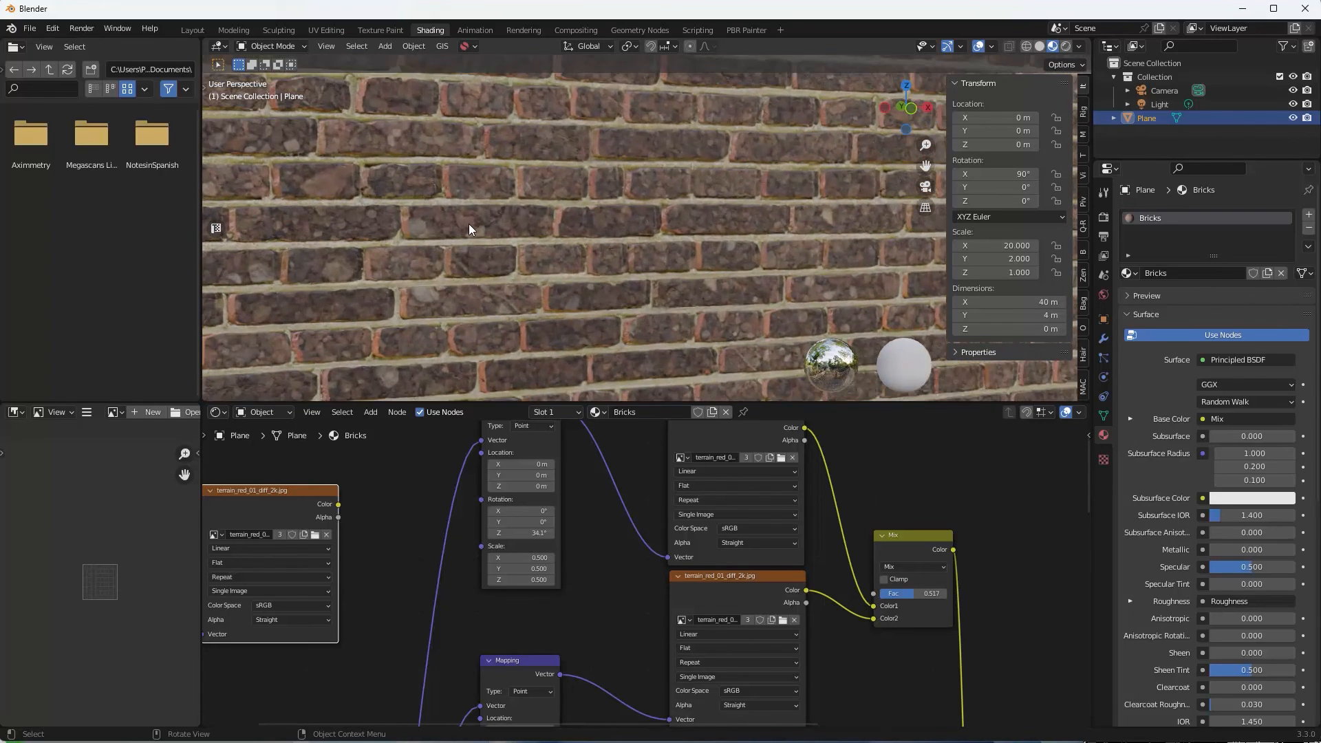
scroll(531, 223, "down", 2)
scroll(531, 223, "up", 1)
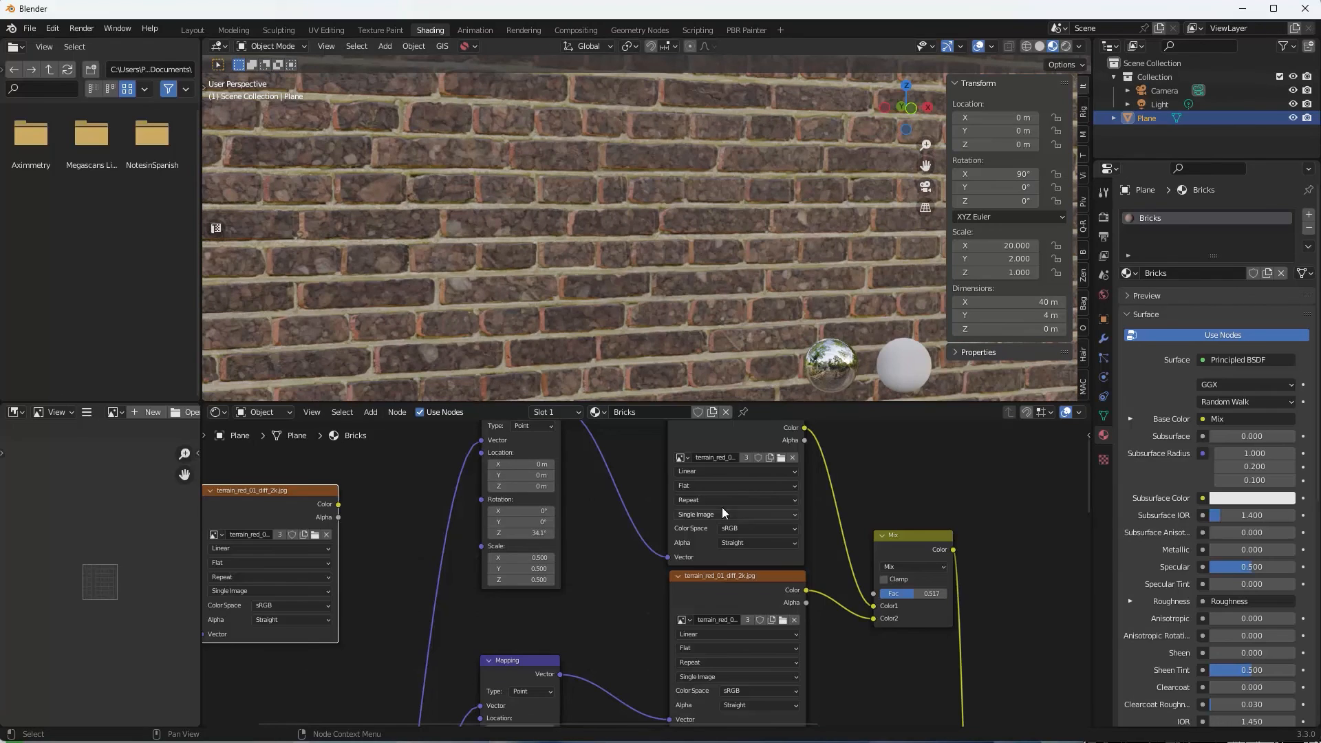
scroll(681, 495, "down", 2)
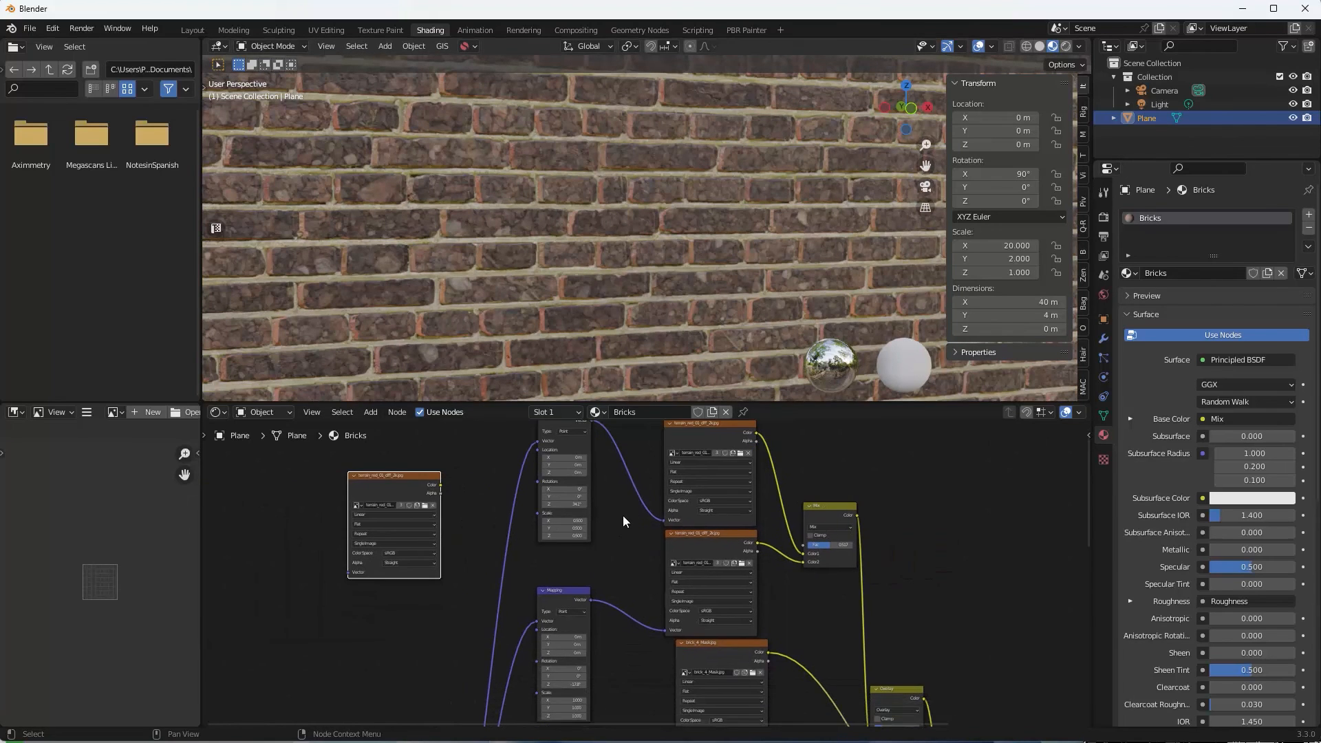
Set the upper terrain Mapping node's Scale X to 1.
scroll(616, 522, "up", 3)
double_click(540, 483)
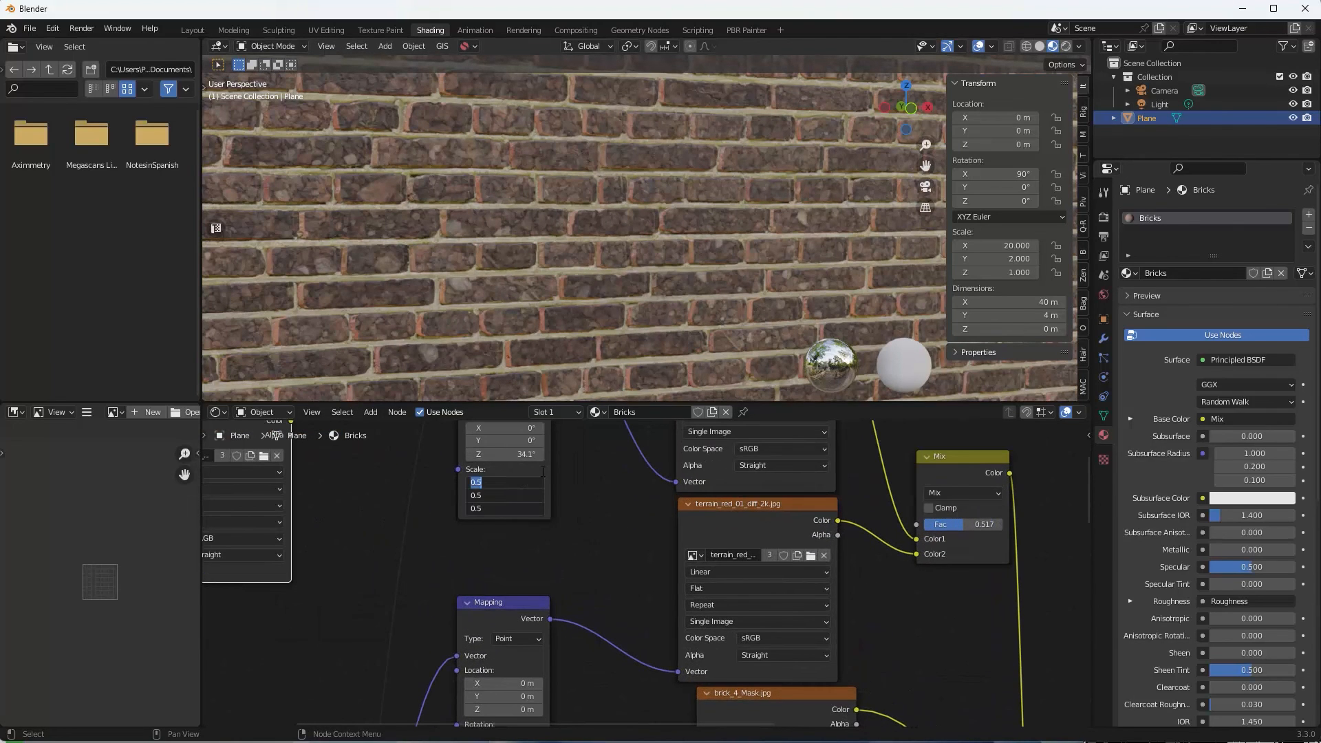
key("Return")
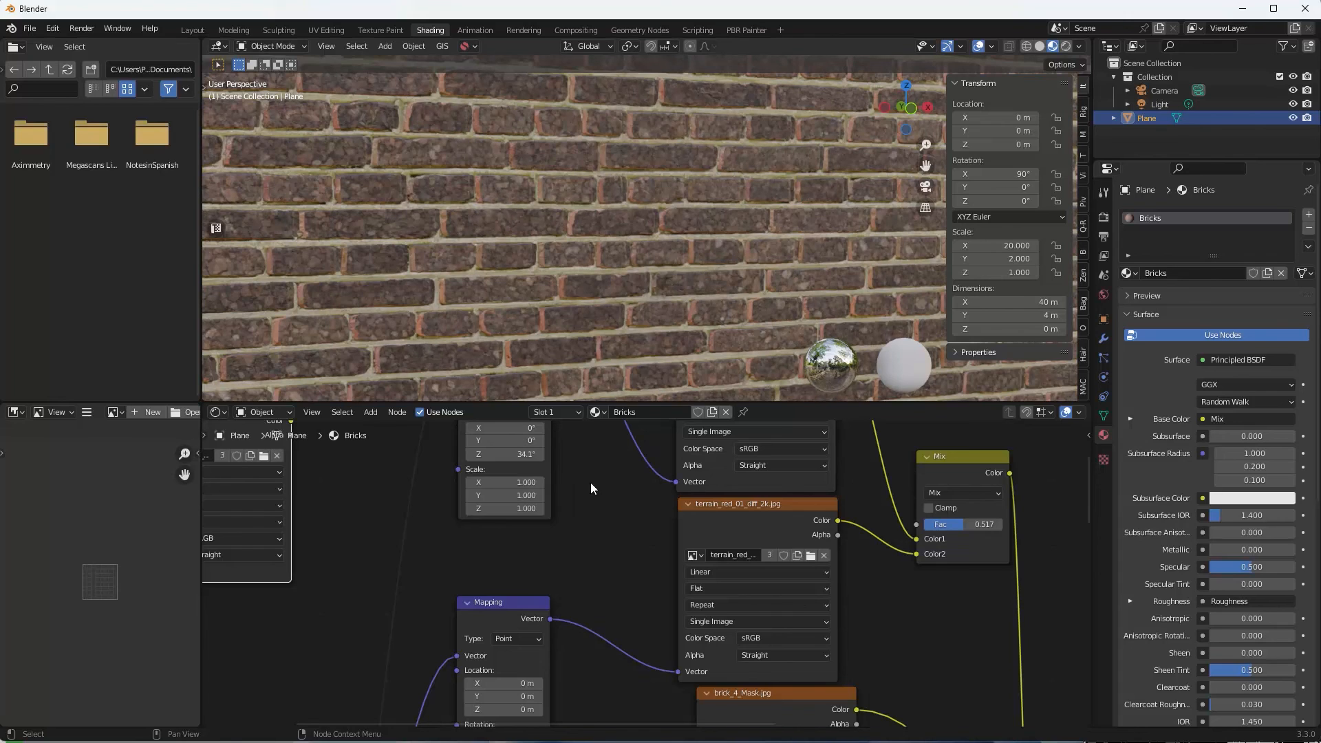
Set the lower Mapping node's Scale to 3 on X, Y and Z.
scroll(571, 526, "down", 2)
middle_click_drag(569, 531, 579, 436)
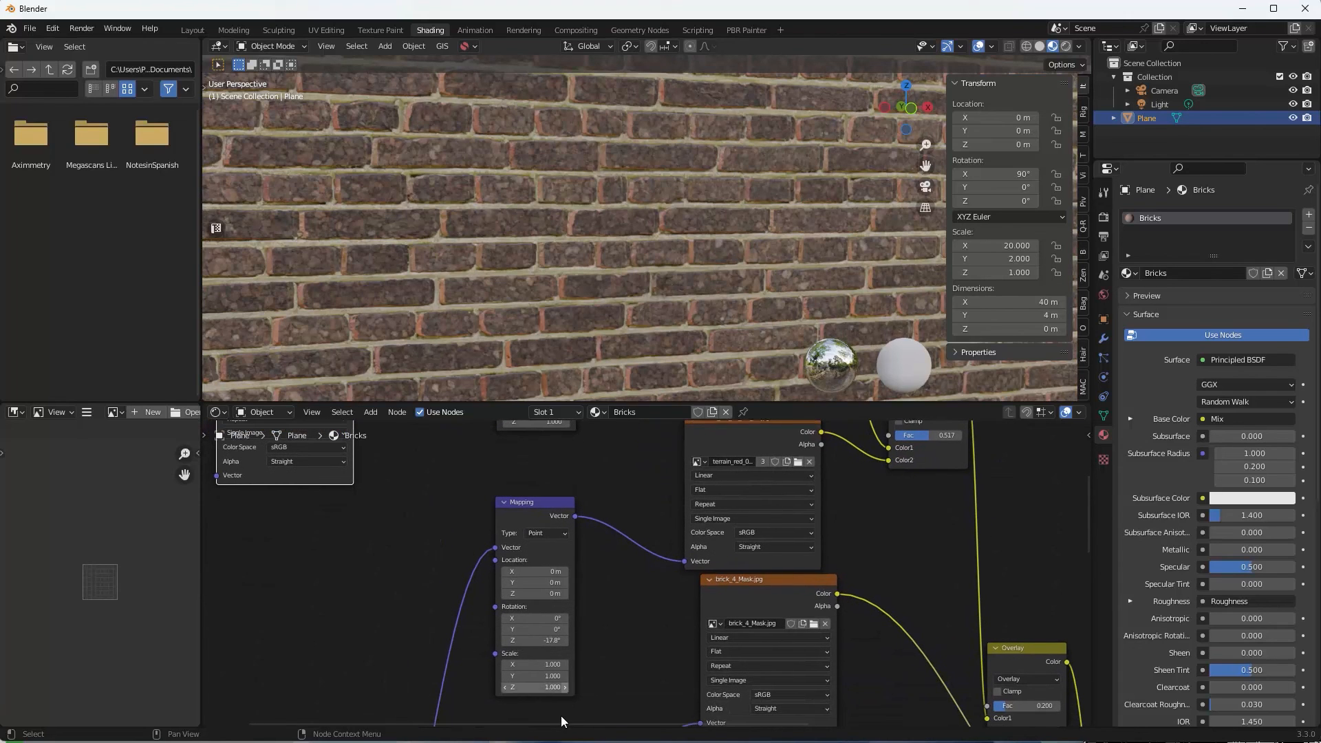
left_click_drag(558, 666, 552, 688)
left_click(565, 665)
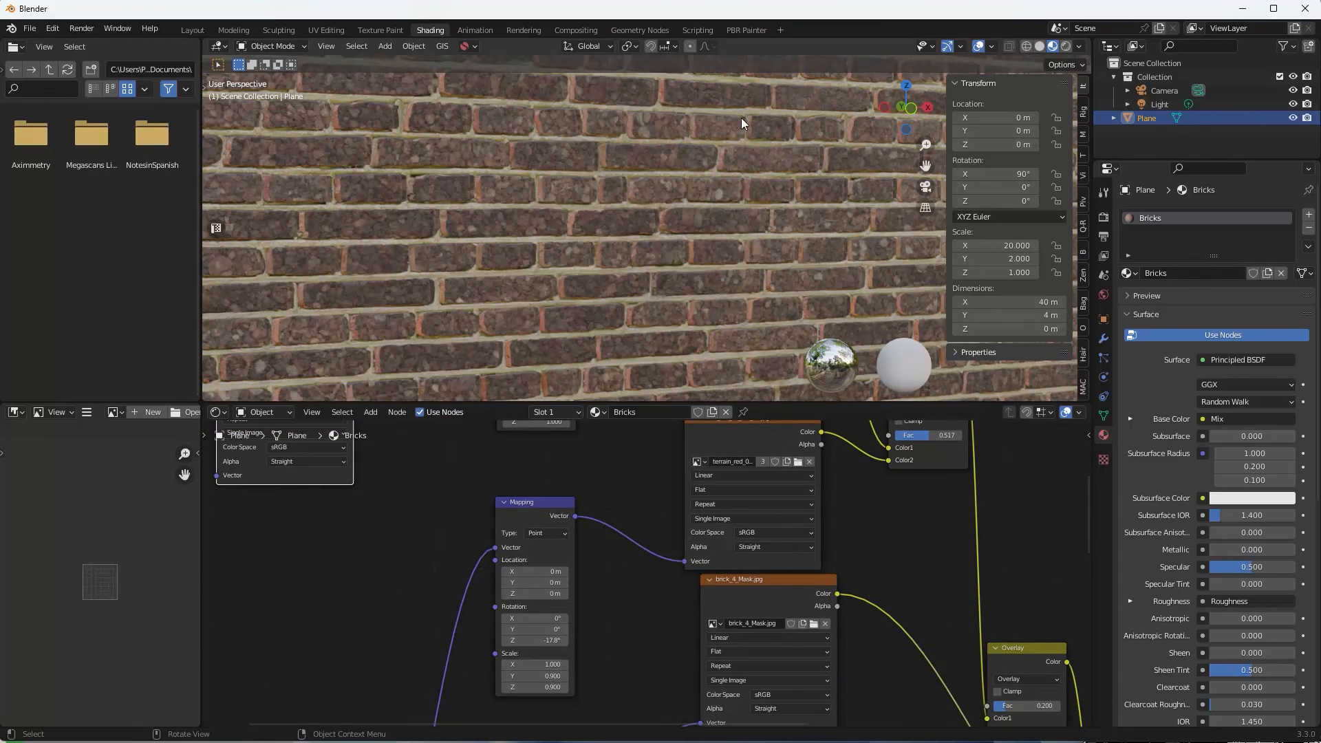
mouse_move(599, 527)
middle_mouse_down()
mouse_move(590, 631)
mouse_move(579, 440)
mouse_move(588, 628)
mouse_move(589, 482)
mouse_move(589, 516)
middle_mouse_up()
key("ctrl+z")
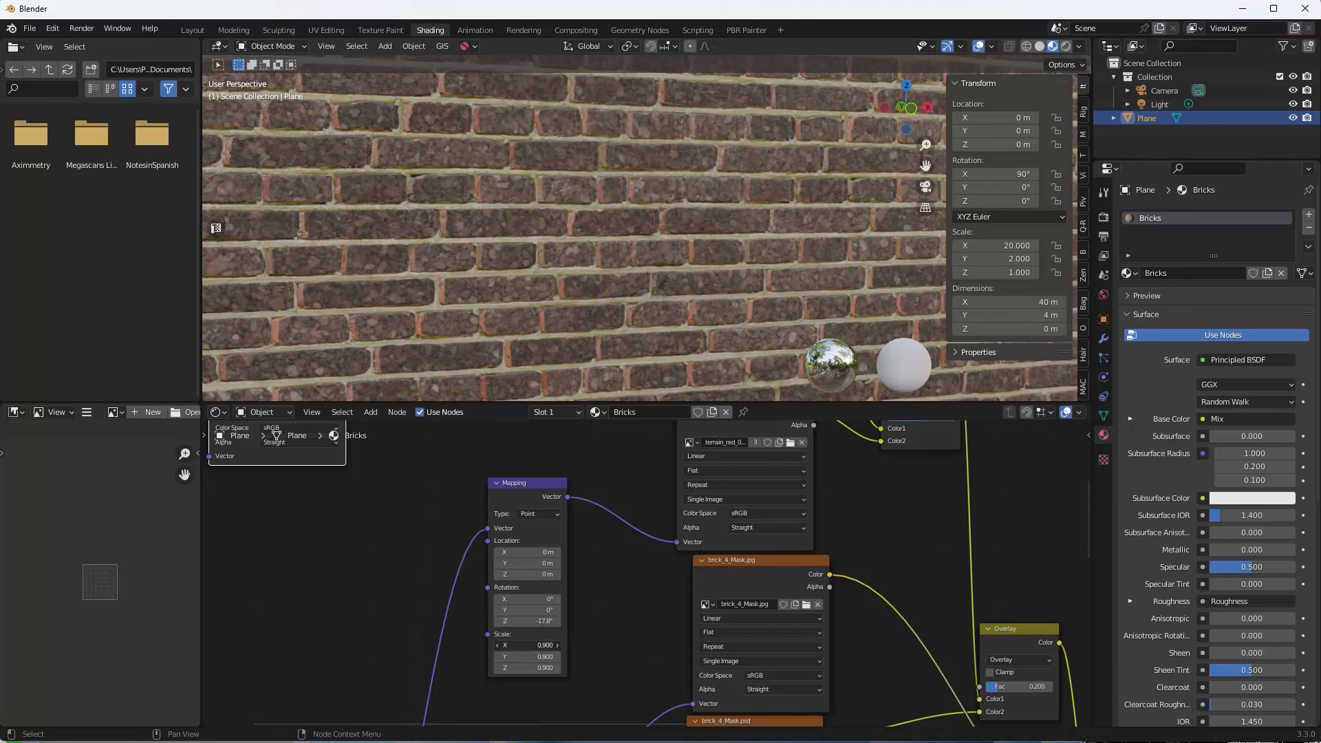
left_click_drag(528, 645, 529, 668)
type("3")
key("Return")
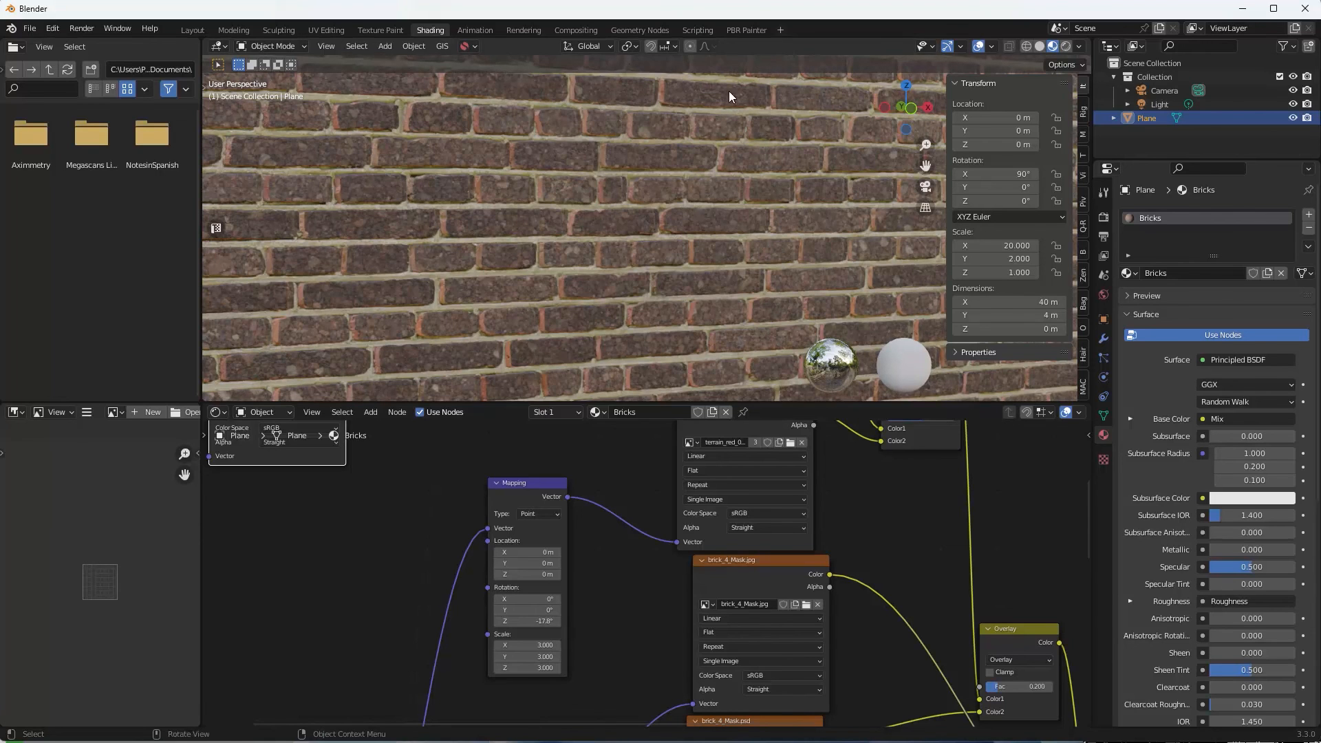
middle_click_drag(674, 378, 649, 300)
scroll(645, 300, "down", 8)
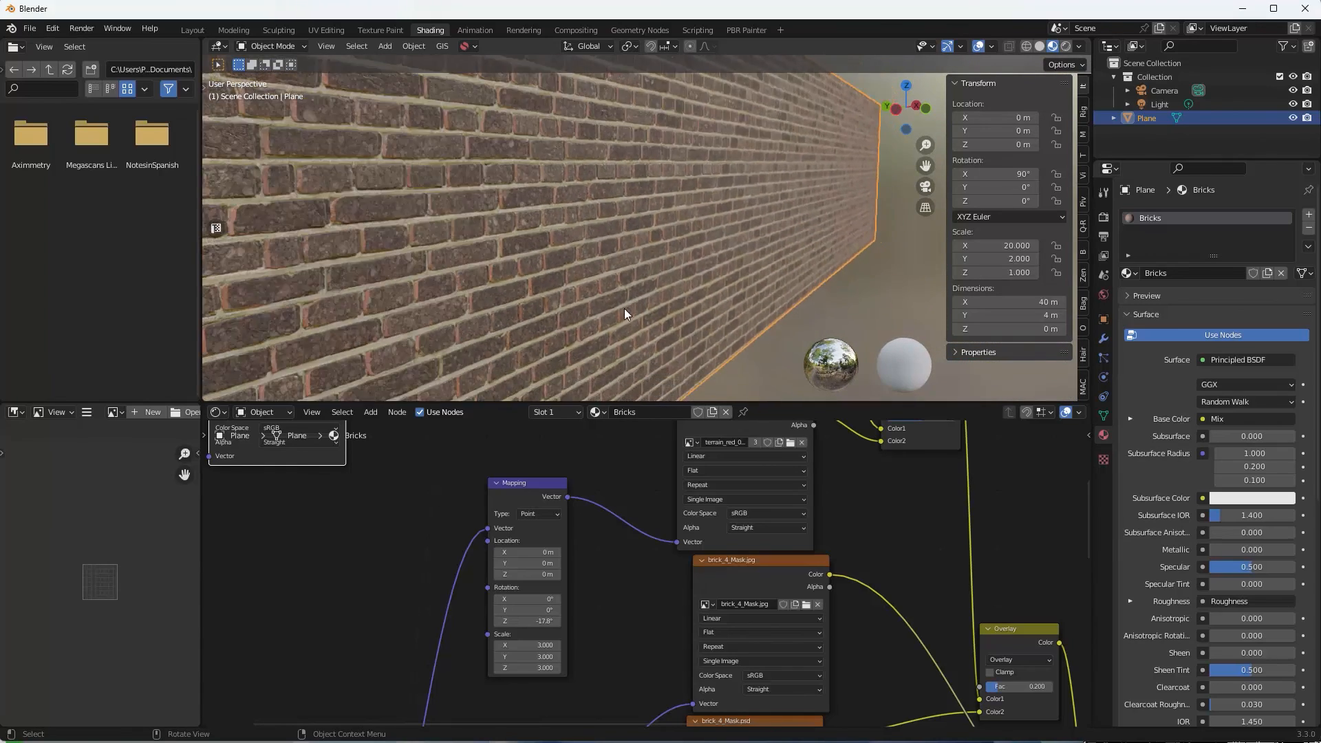
scroll(622, 308, "down", 3)
middle_click_drag(623, 309, 540, 268, "shift")
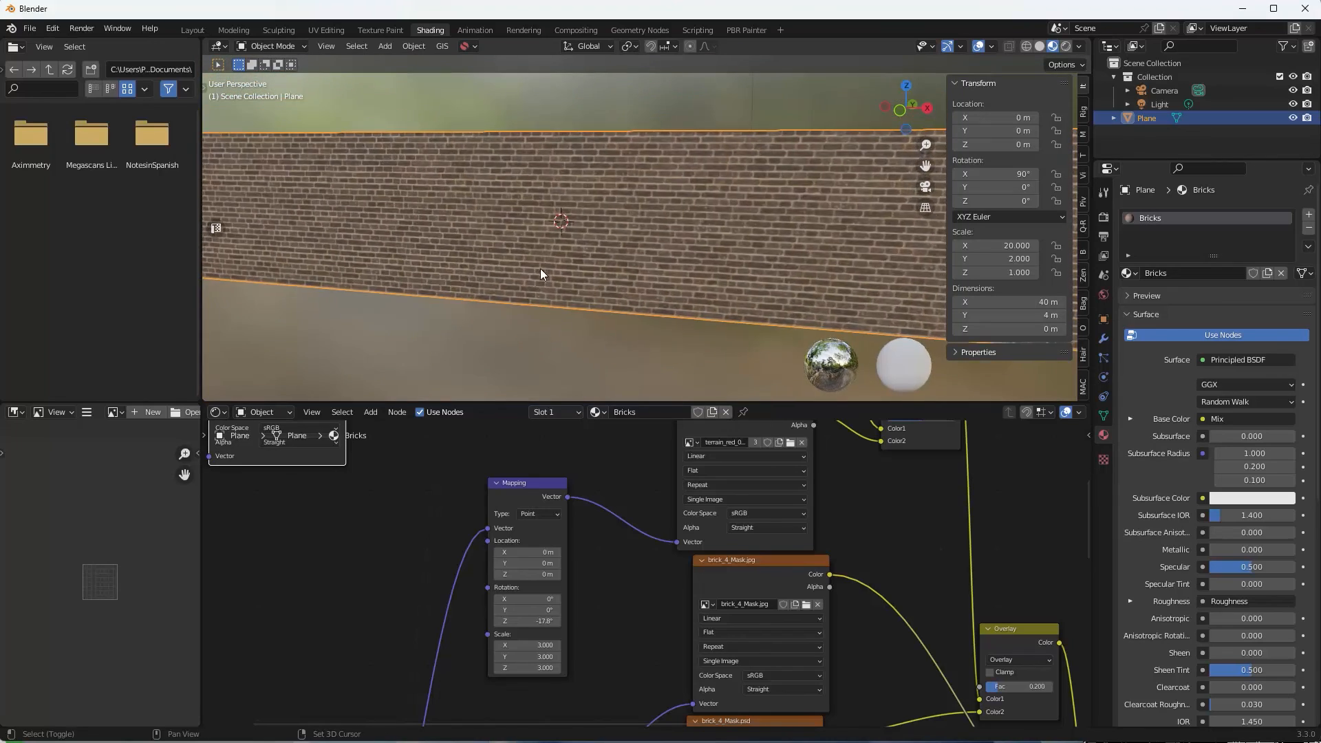
scroll(540, 269, "up", 3)
scroll(544, 273, "down", 2)
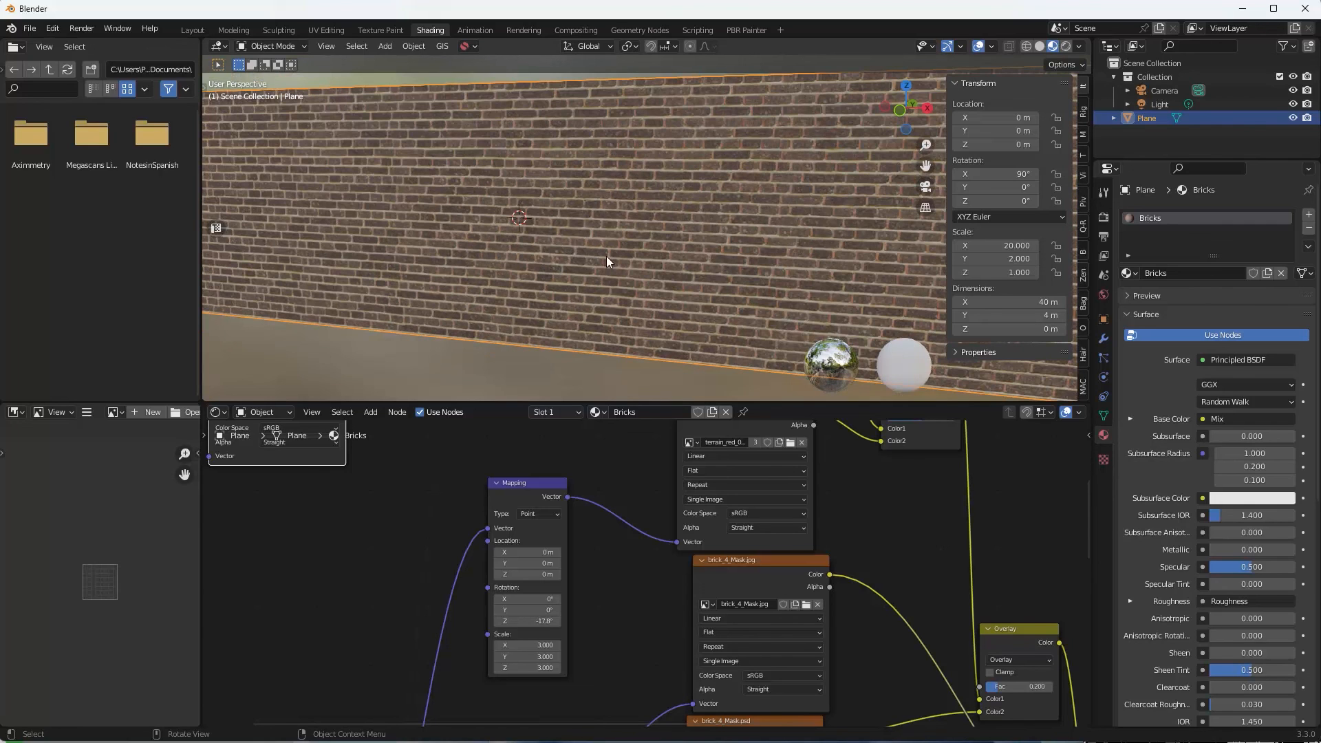
middle_click_drag(617, 257, 626, 268)
middle_click_drag(860, 484, 564, 639)
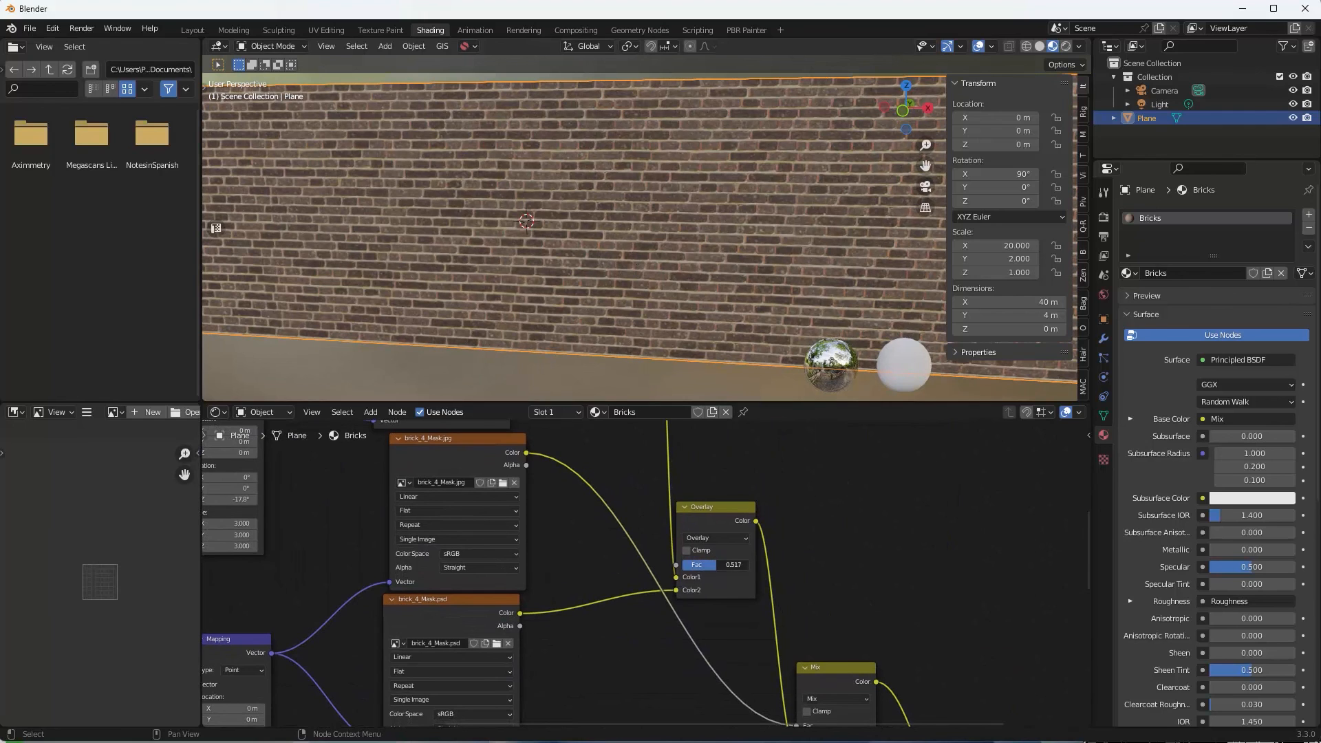
Change the Overlay node's blending mode to Multiply with Fac 0.483, then check the darker wall.
mouse_move(718, 564)
left_mouse_down()
mouse_move(729, 564)
mouse_move(715, 564)
left_mouse_up()
middle_click_drag(652, 199, 734, 227)
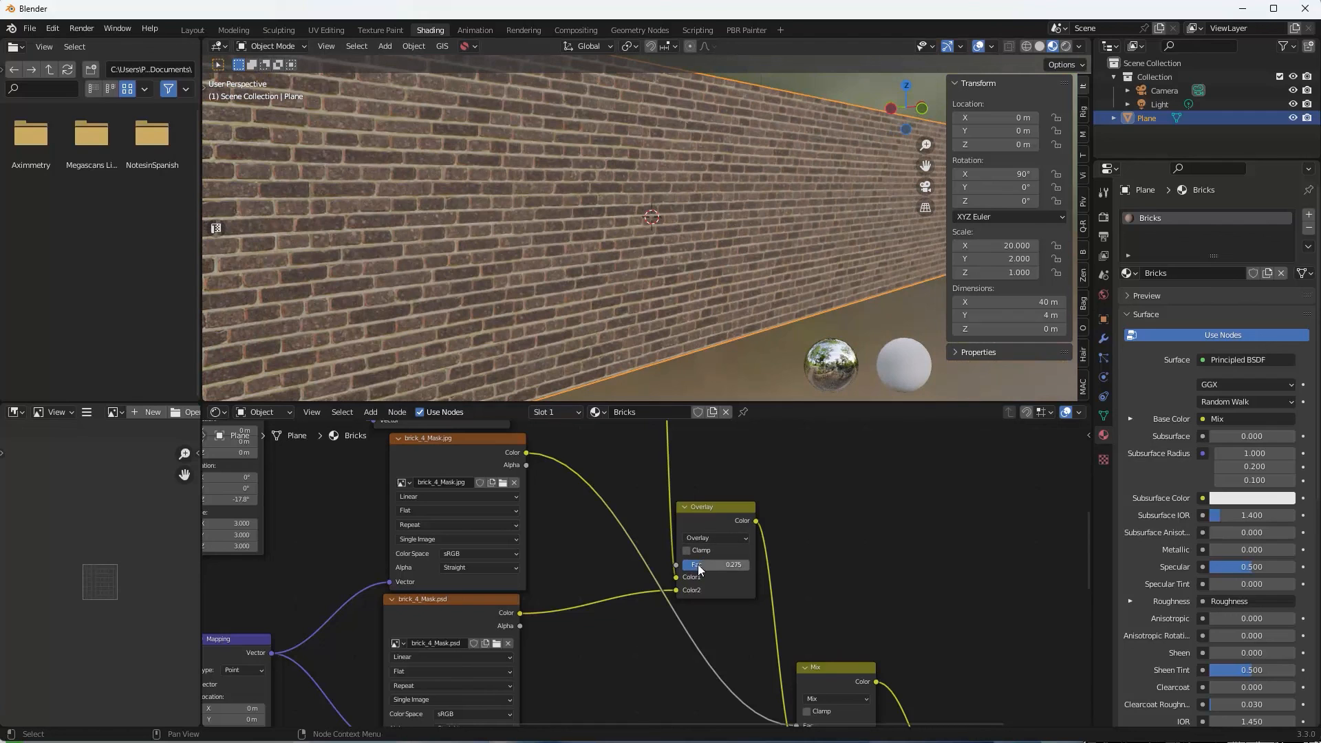
left_click(716, 538)
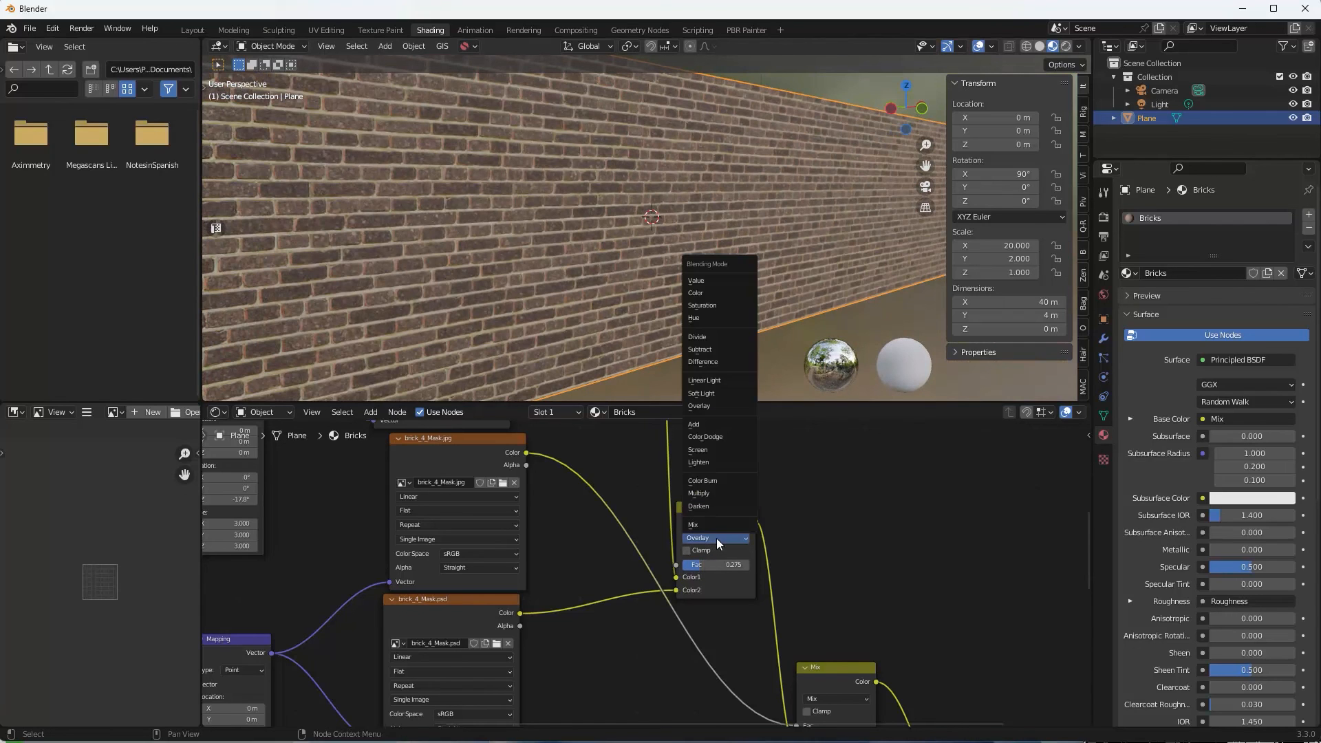
left_click(717, 493)
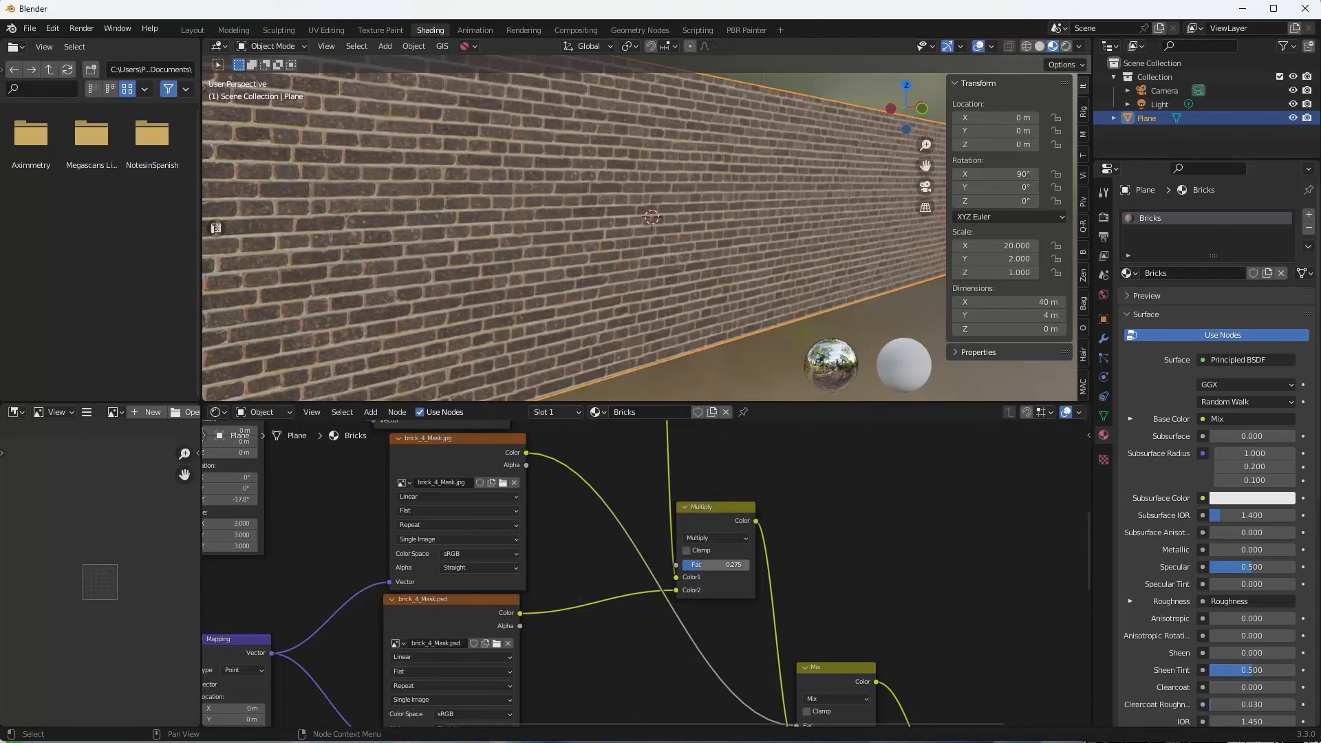
left_click_drag(694, 564, 733, 564)
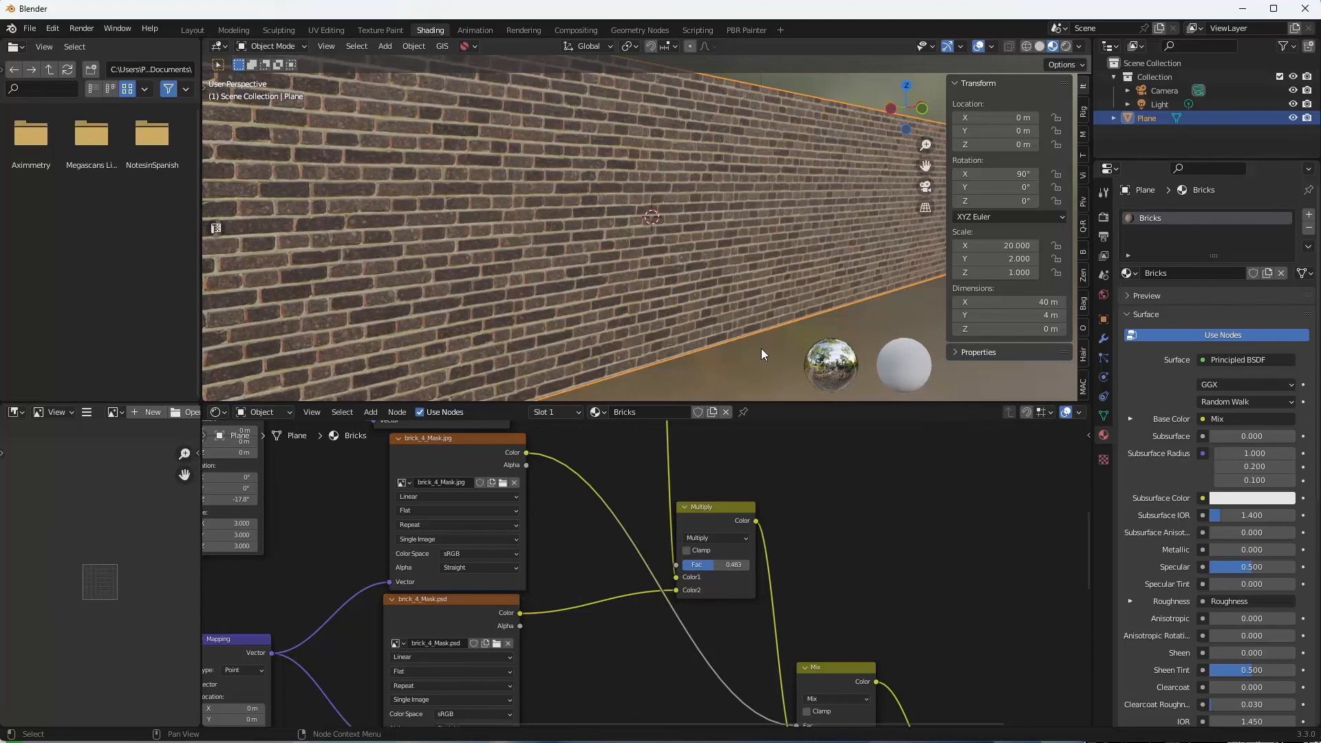
middle_click_drag(737, 283, 683, 280)
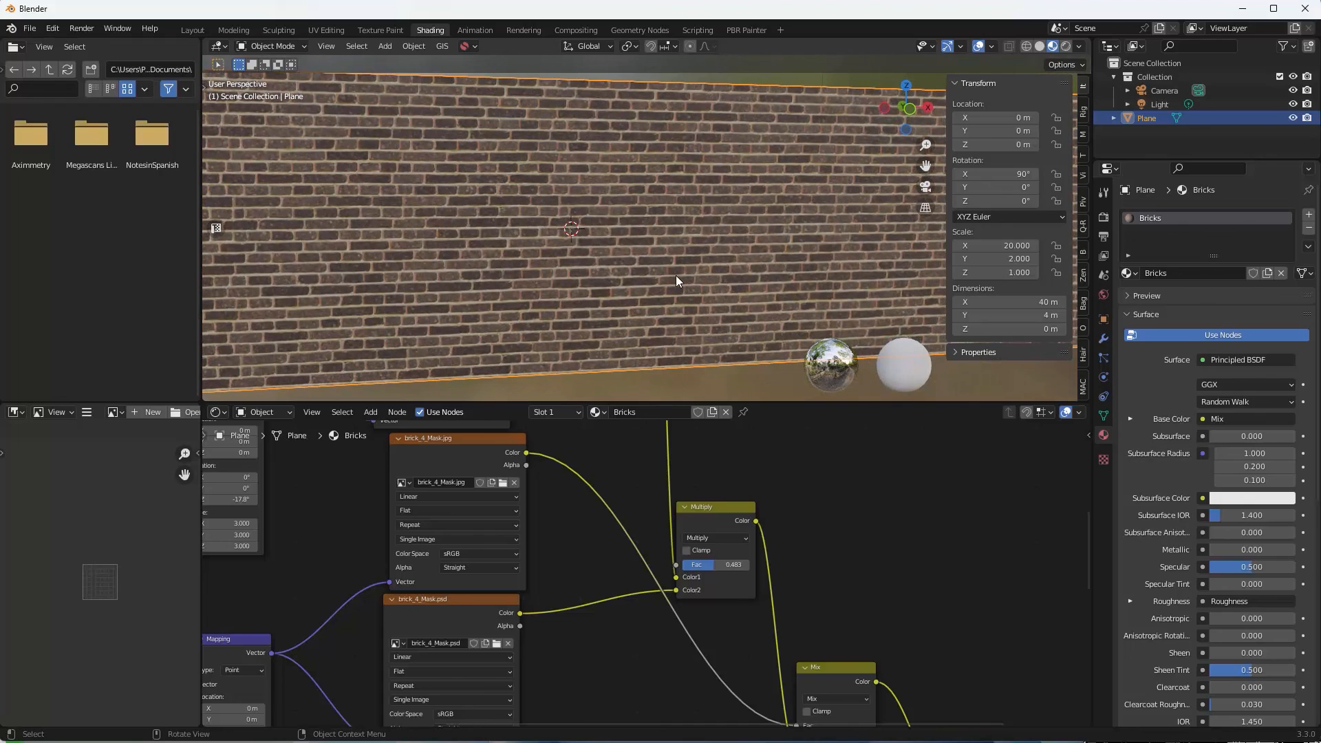